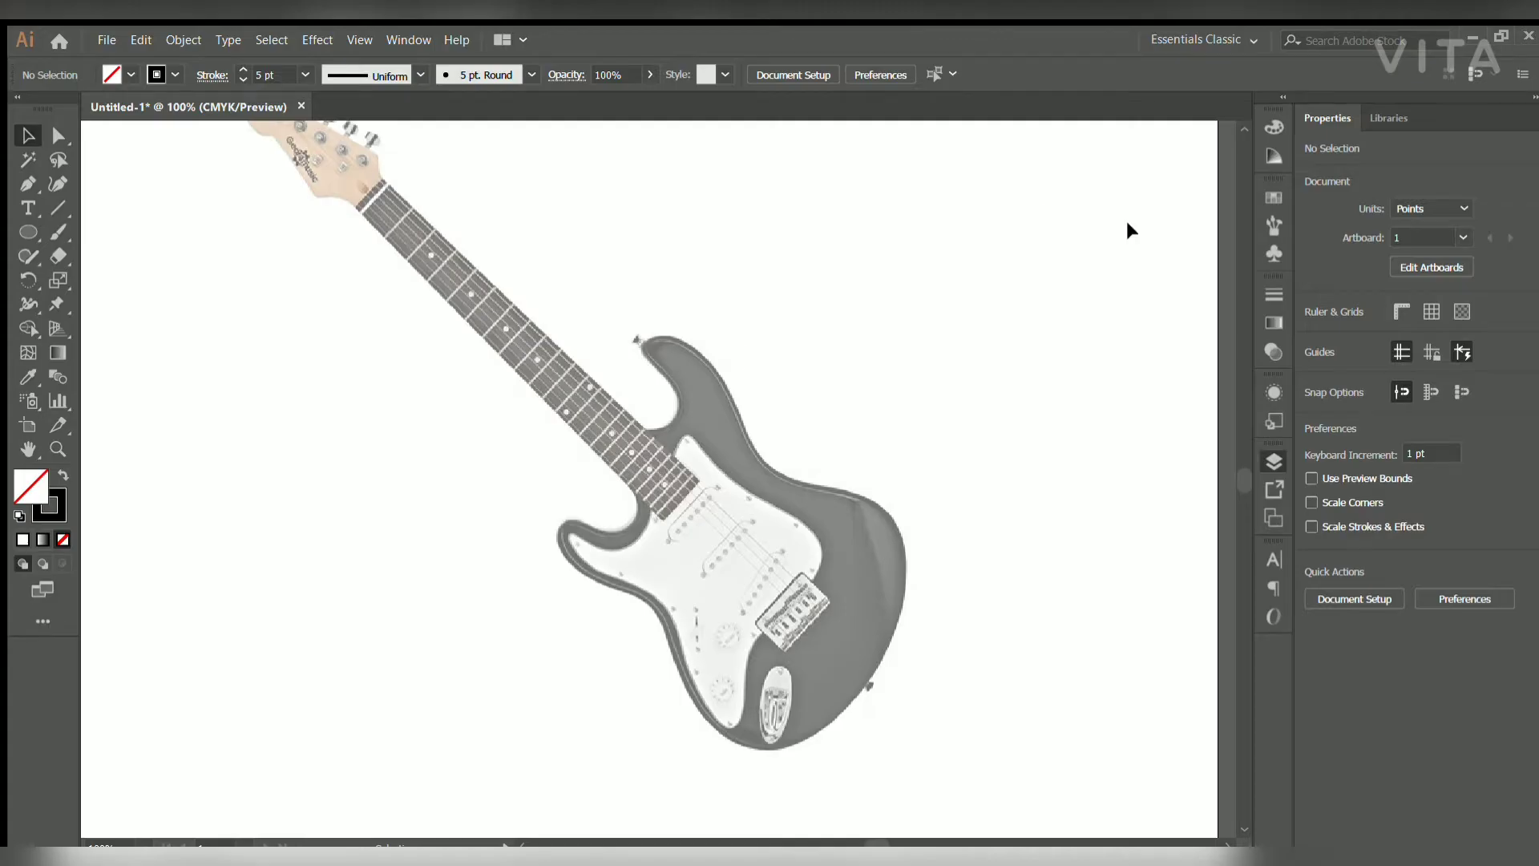
Pen-trace the body's right edge, bottom curve and lower horn in a 5 pt black stroke.
key(p)
scroll(1074, 687, up, 2)
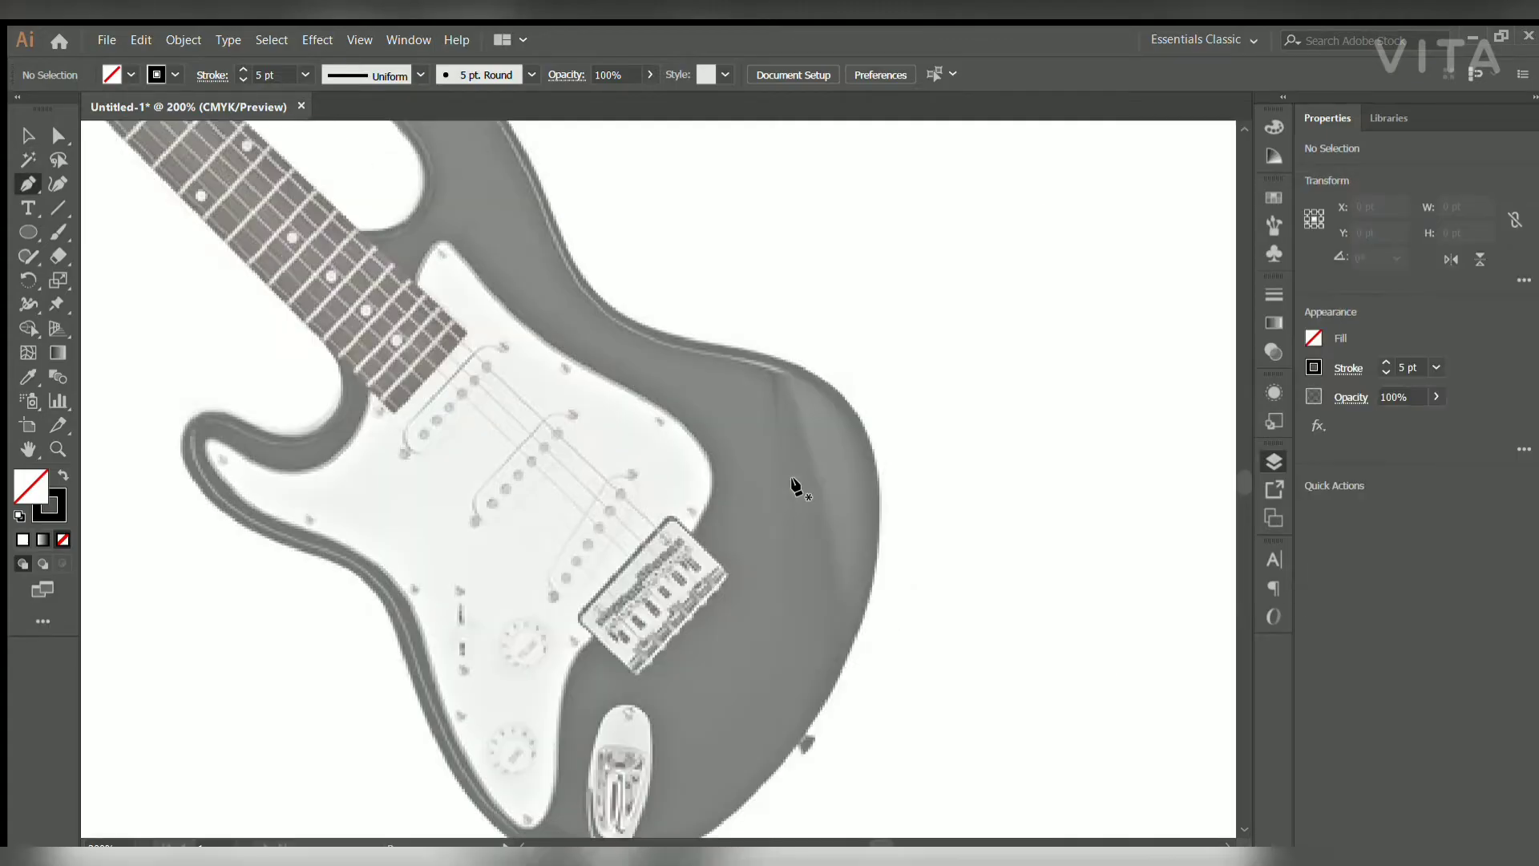
click(762, 249)
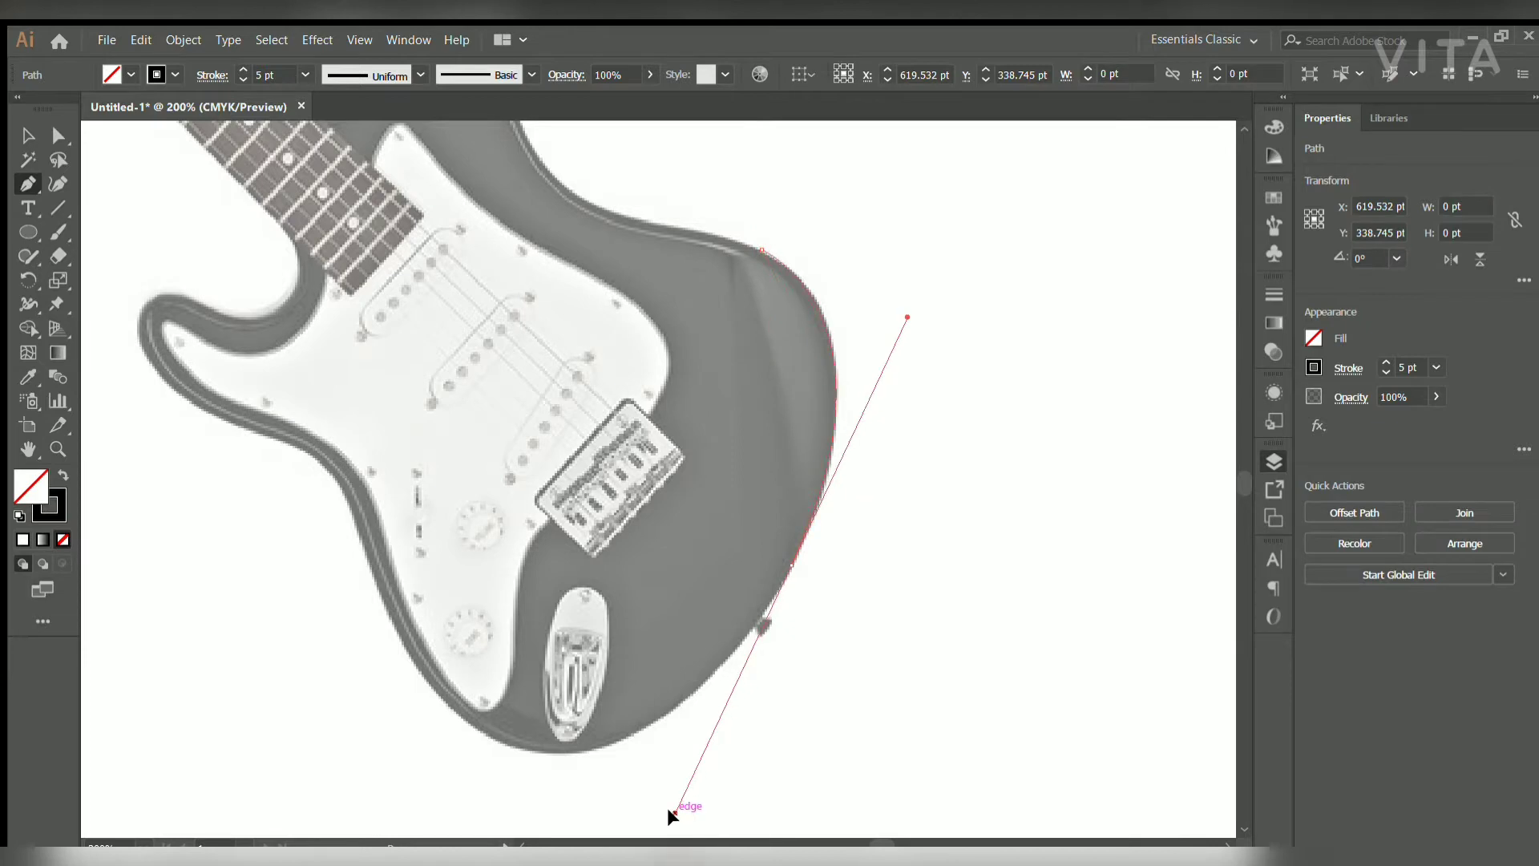
drag(796, 569, 992, 429)
mouse_move(664, 578)
mouse_down()
mouse_move(491, 434)
mouse_move(497, 460)
mouse_up()
scroll(697, 706, up, 2)
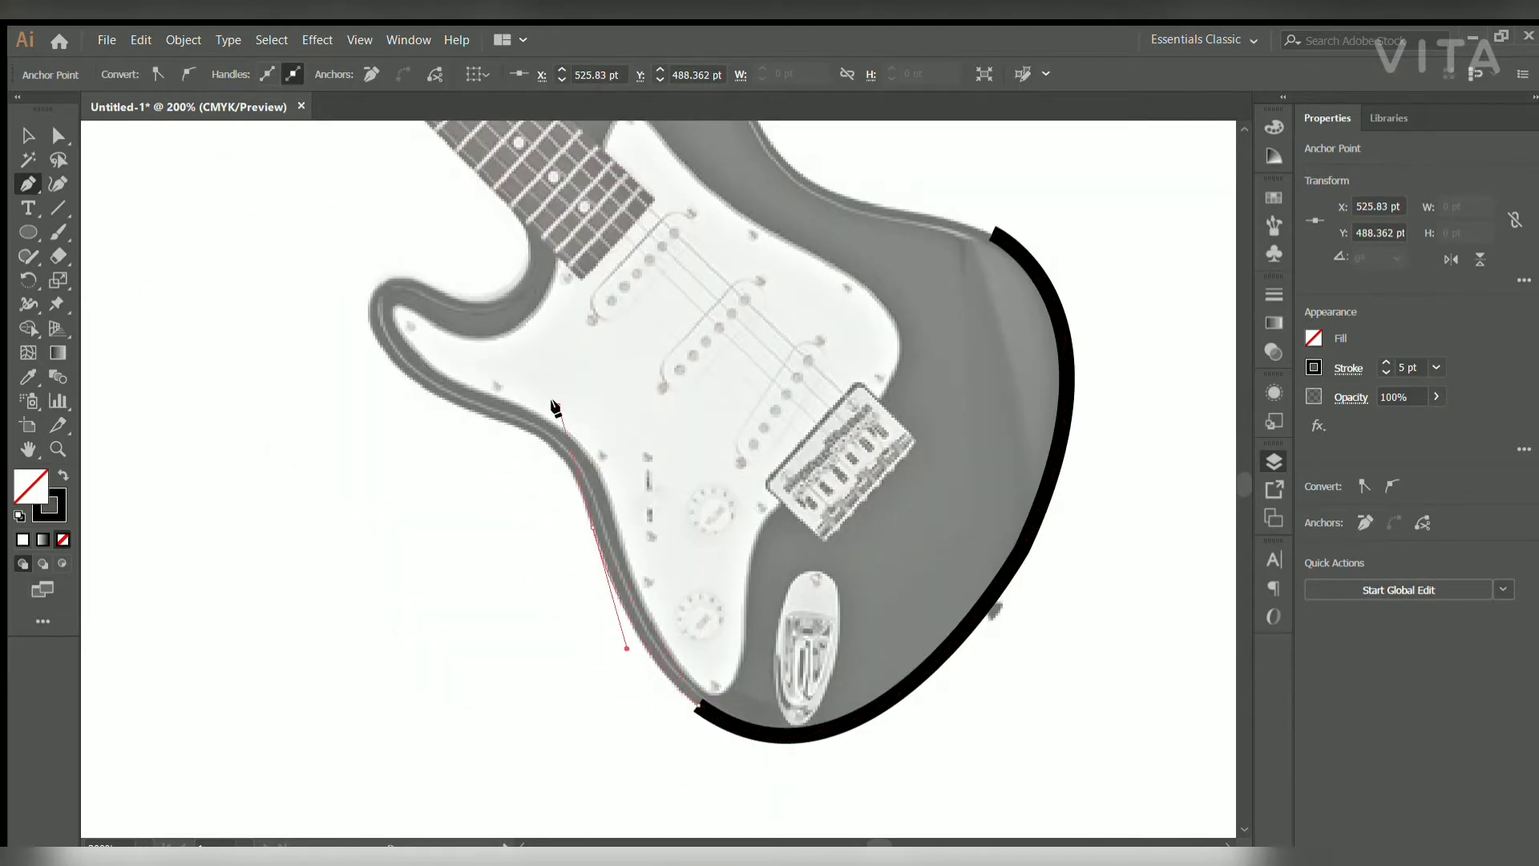
scroll(555, 409, up, 1)
click(603, 585)
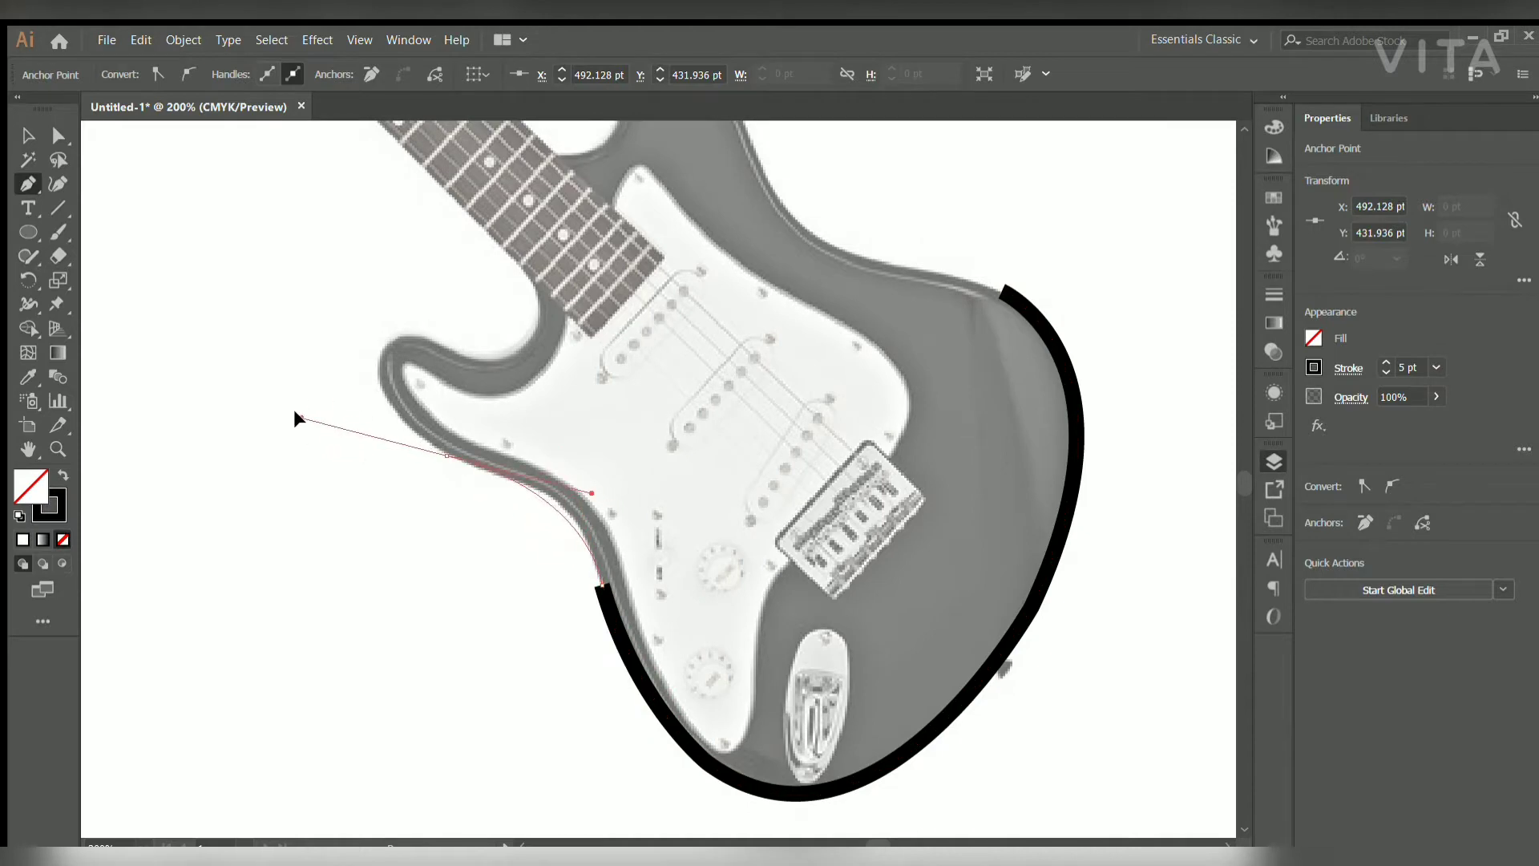
drag(603, 585, 613, 591)
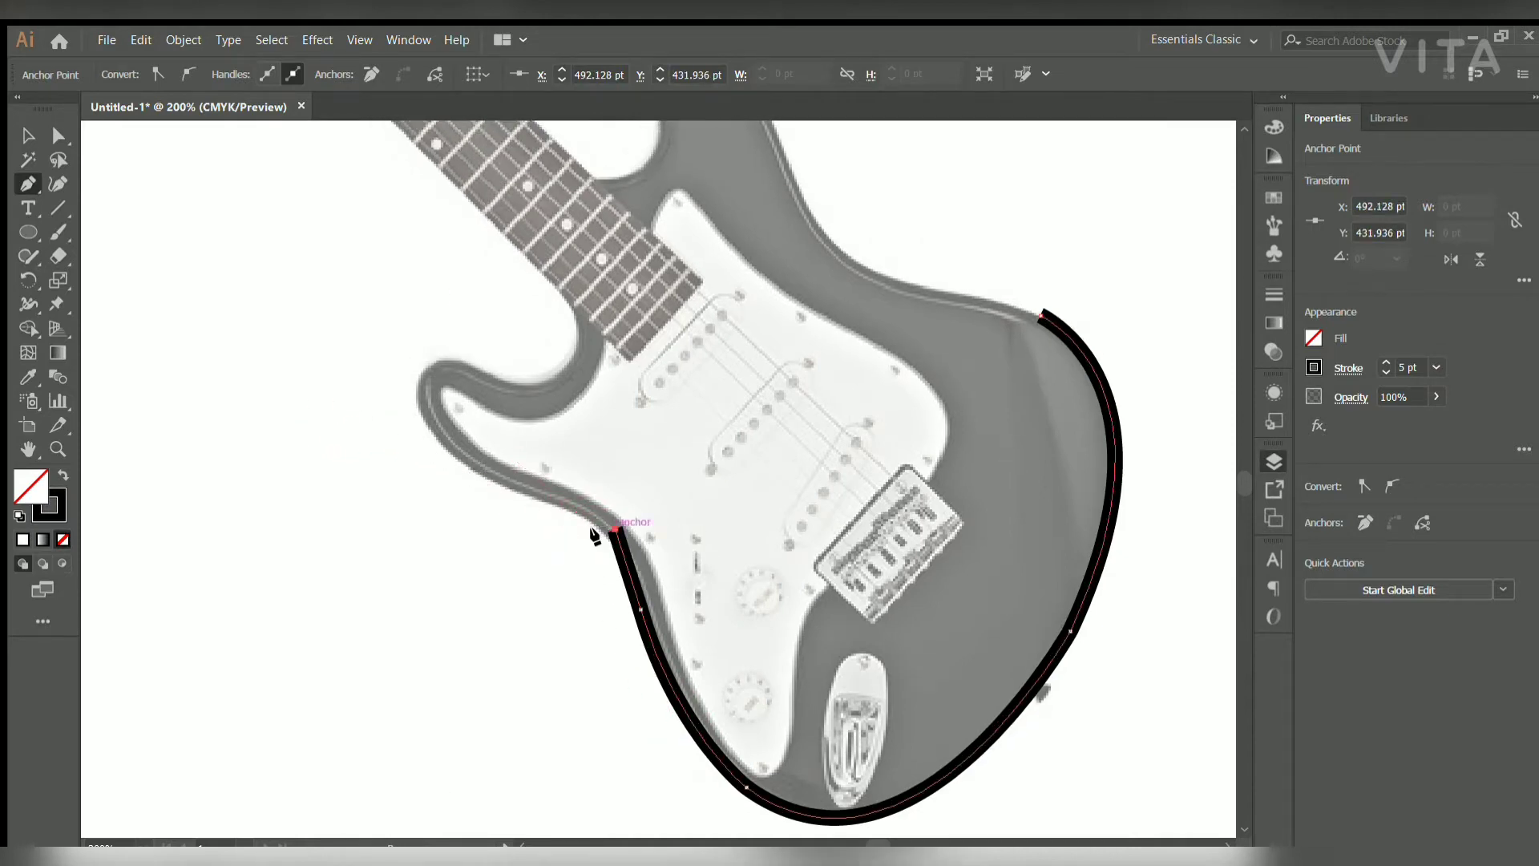
scroll(593, 533, up, 1)
drag(463, 417, 512, 348)
alt+click(463, 417)
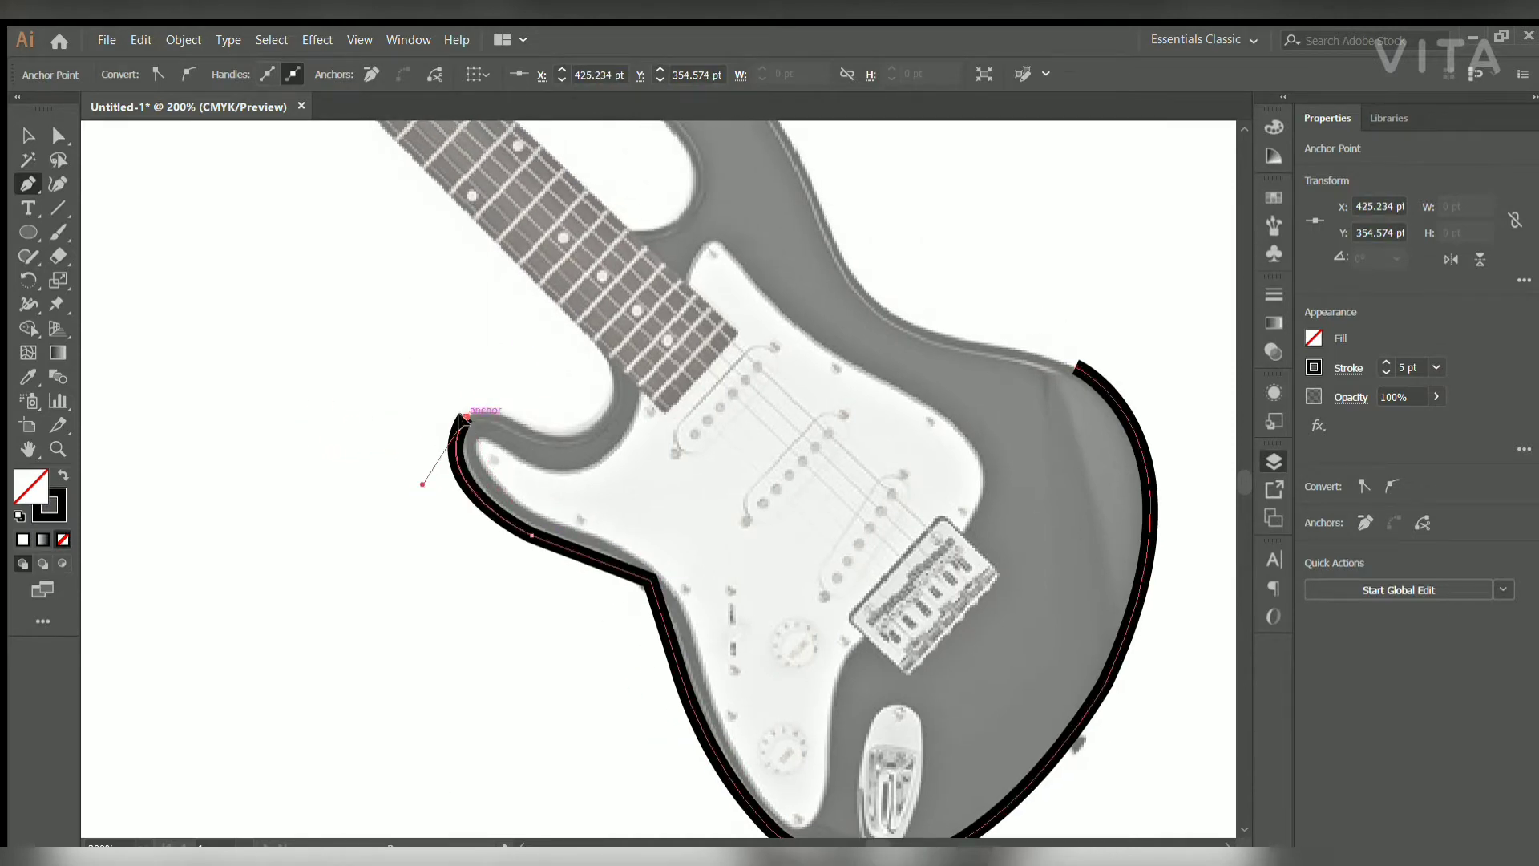
drag(565, 473, 575, 473)
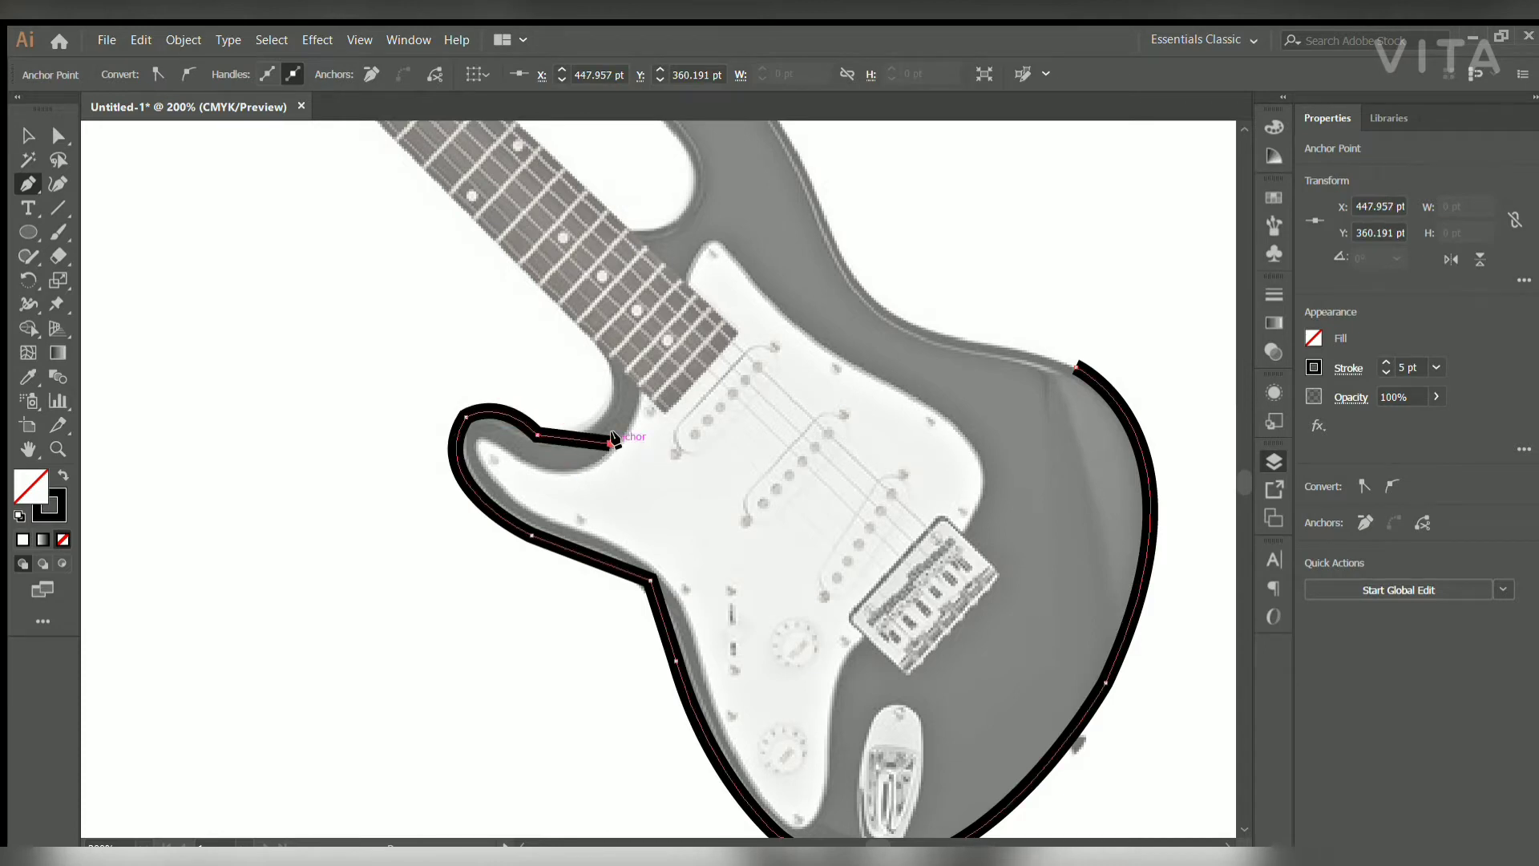
Continue the outline across the neck cutaway, around the upper horn and along the waist back to the start.
scroll(613, 440, up, 2)
click(475, 495)
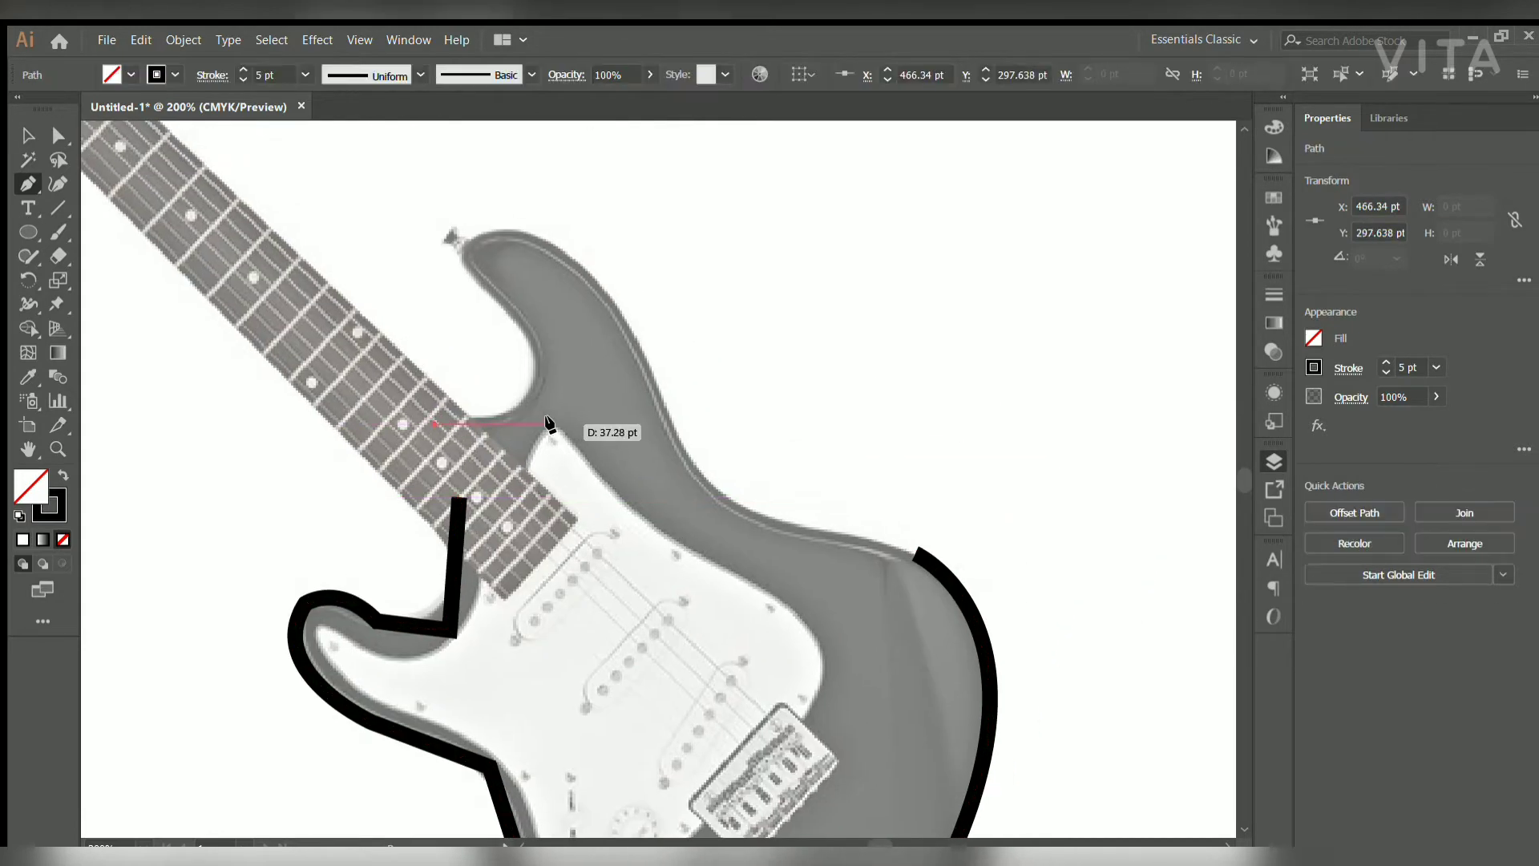
click(550, 423)
scroll(549, 424, up, 3)
click(536, 454)
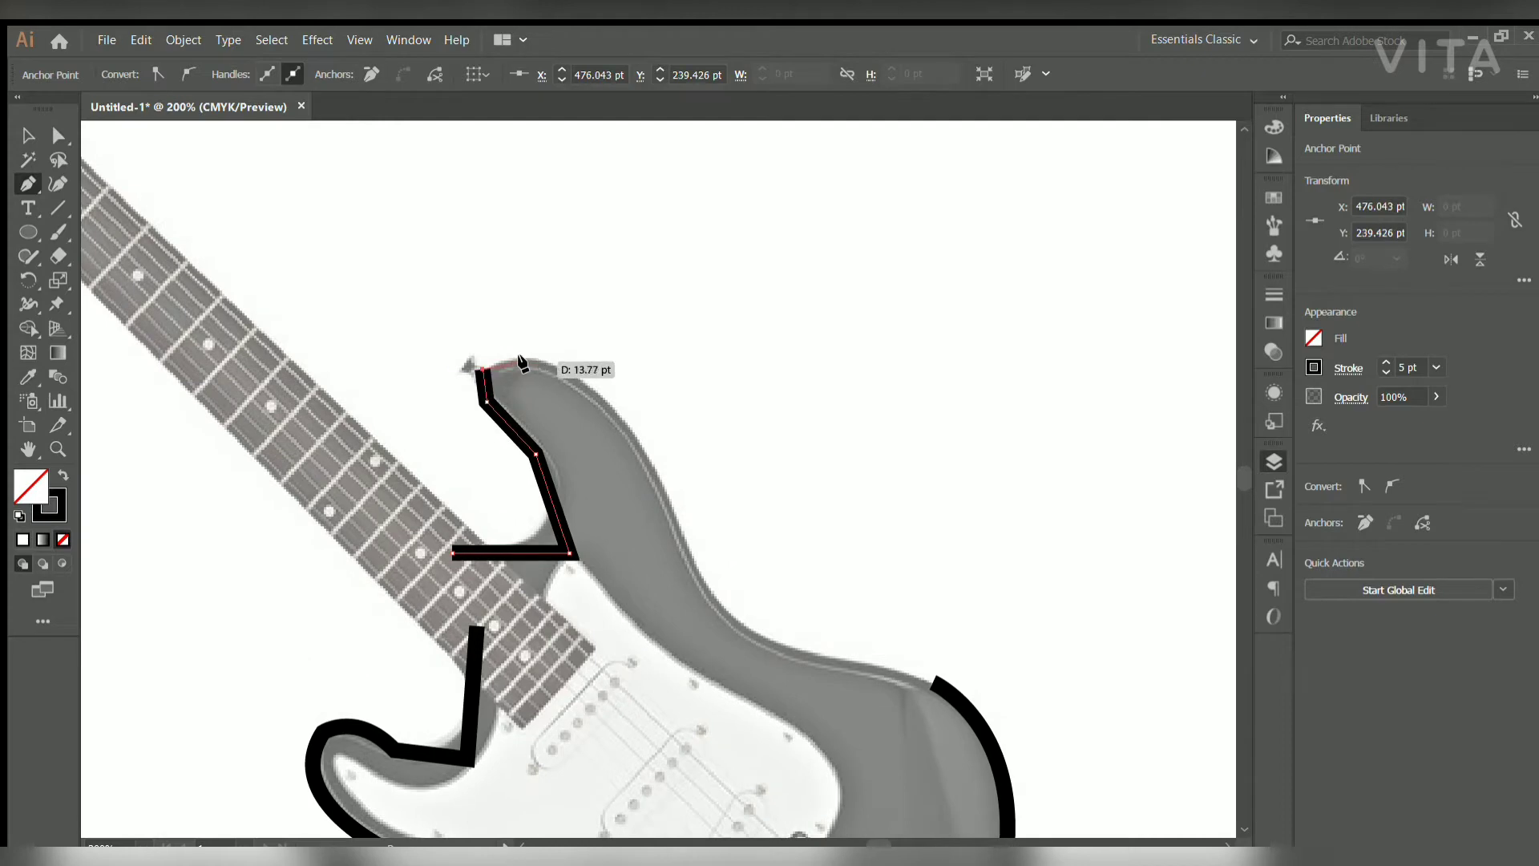
click(613, 416)
scroll(609, 448, down, 3)
scroll(609, 449, right, 3)
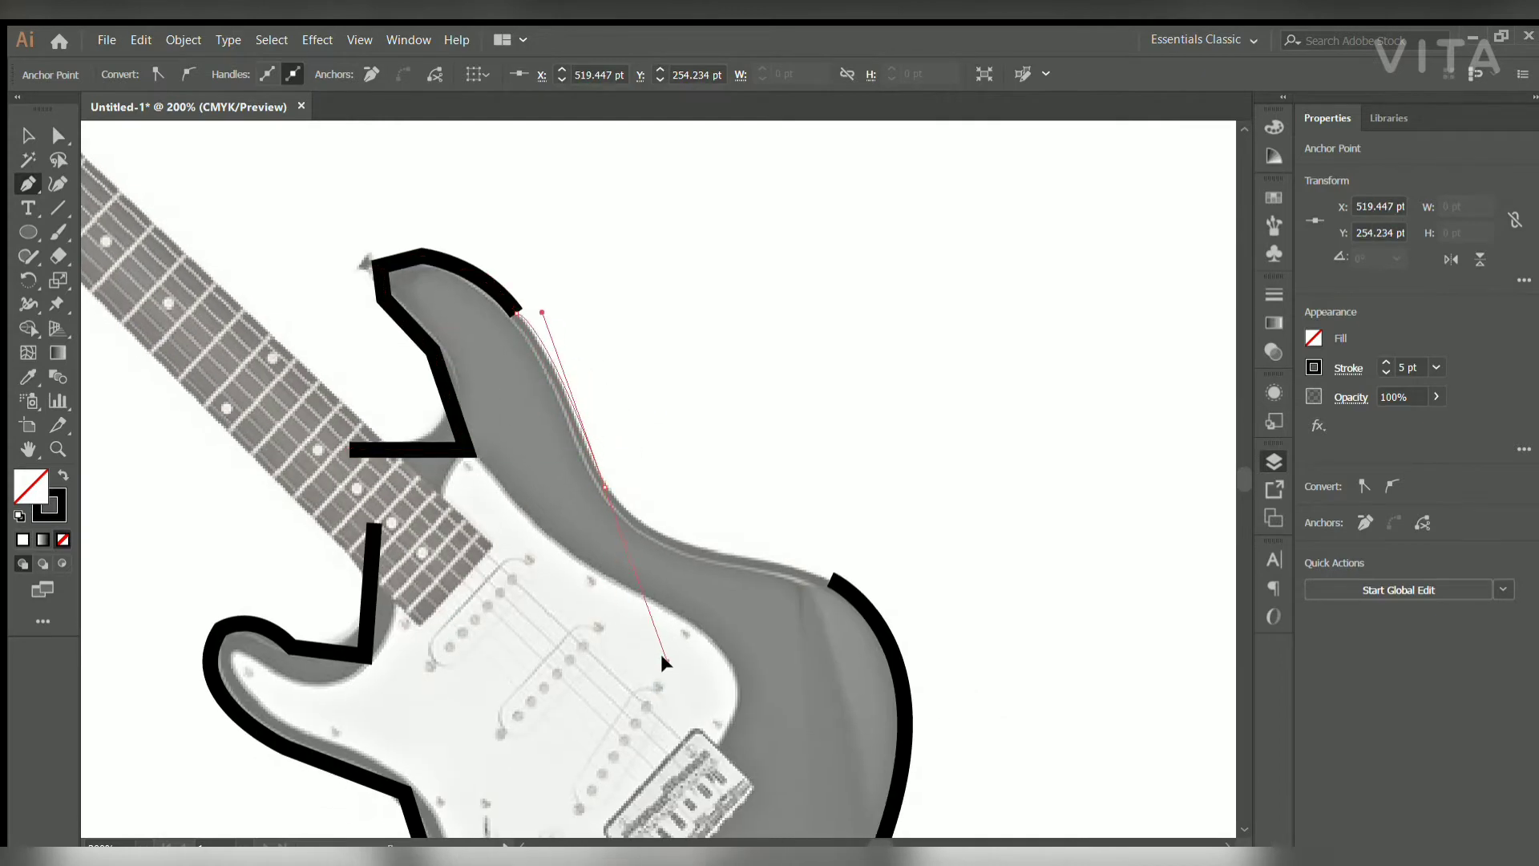
drag(517, 311, 546, 388)
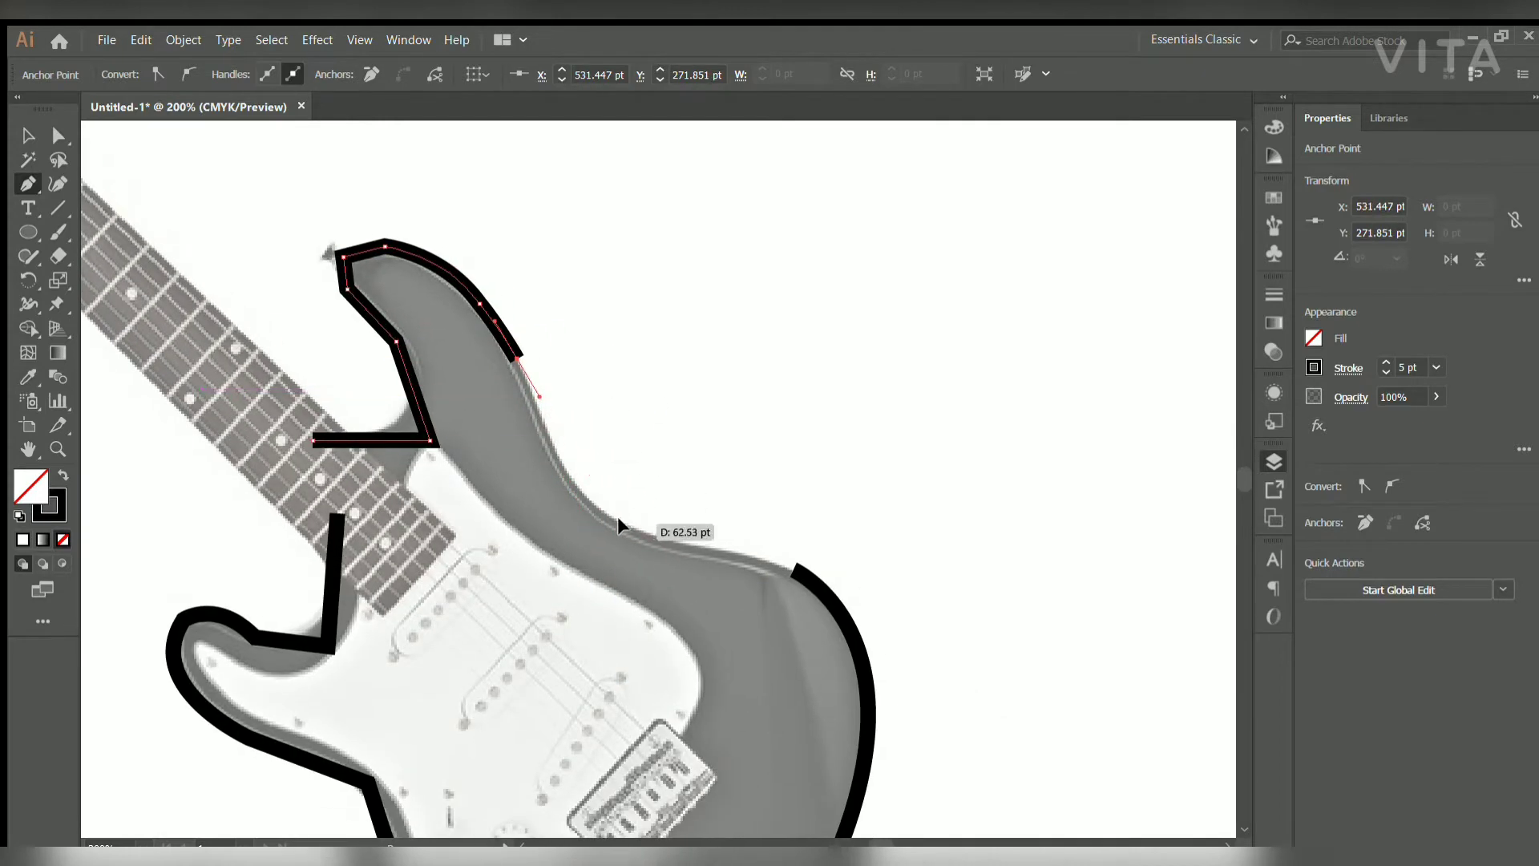
mouse_move(703, 575)
mouse_down()
mouse_move(623, 542)
mouse_move(857, 622)
mouse_move(1235, 552)
mouse_up()
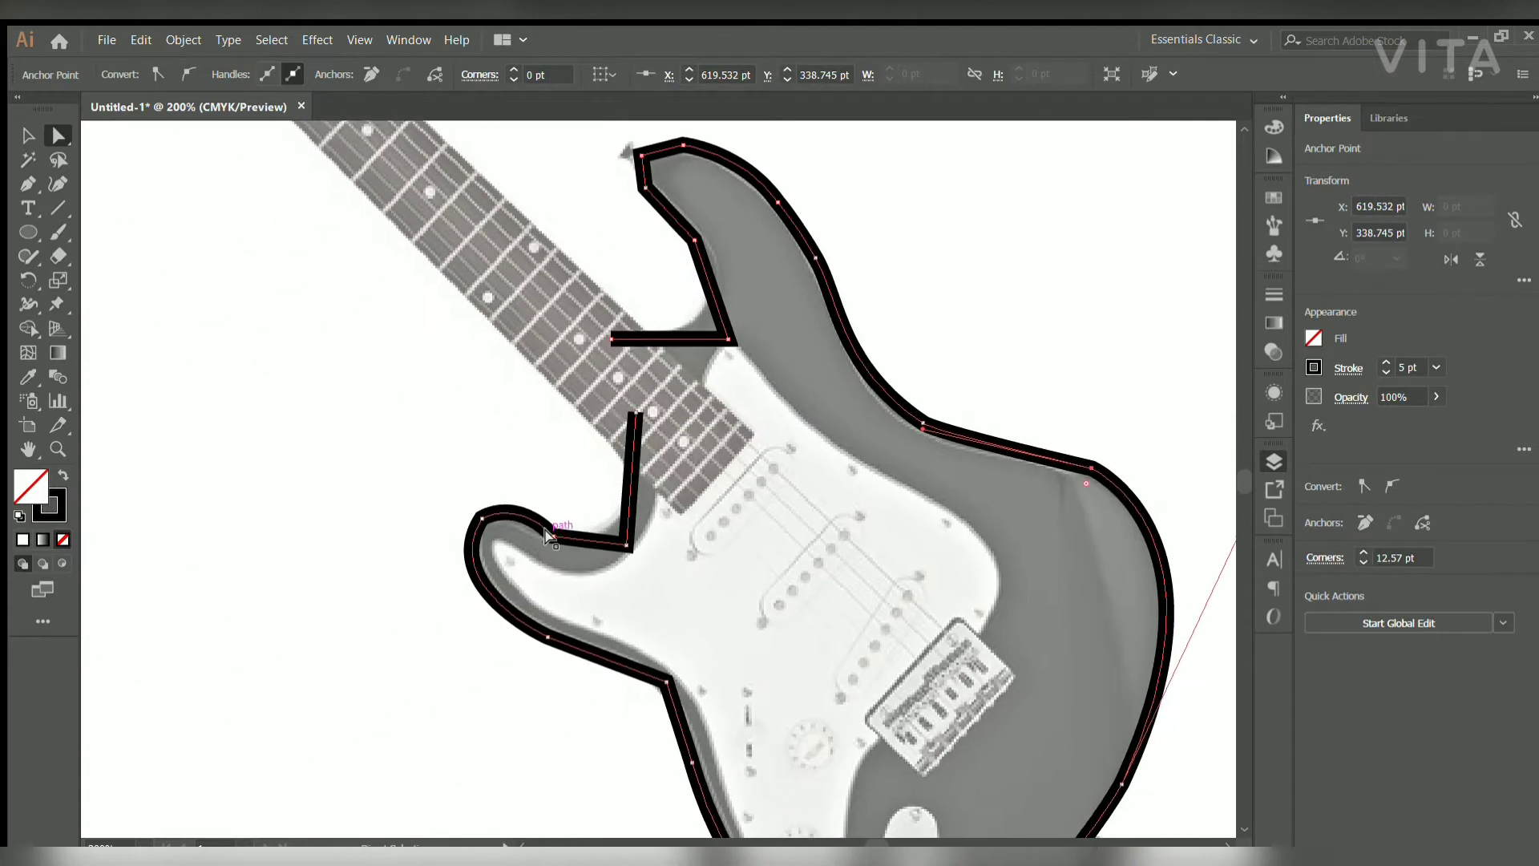
Round the cutaway's bottom corner and the neck-notch corners with live corner widgets.
drag(583, 496, 566, 481)
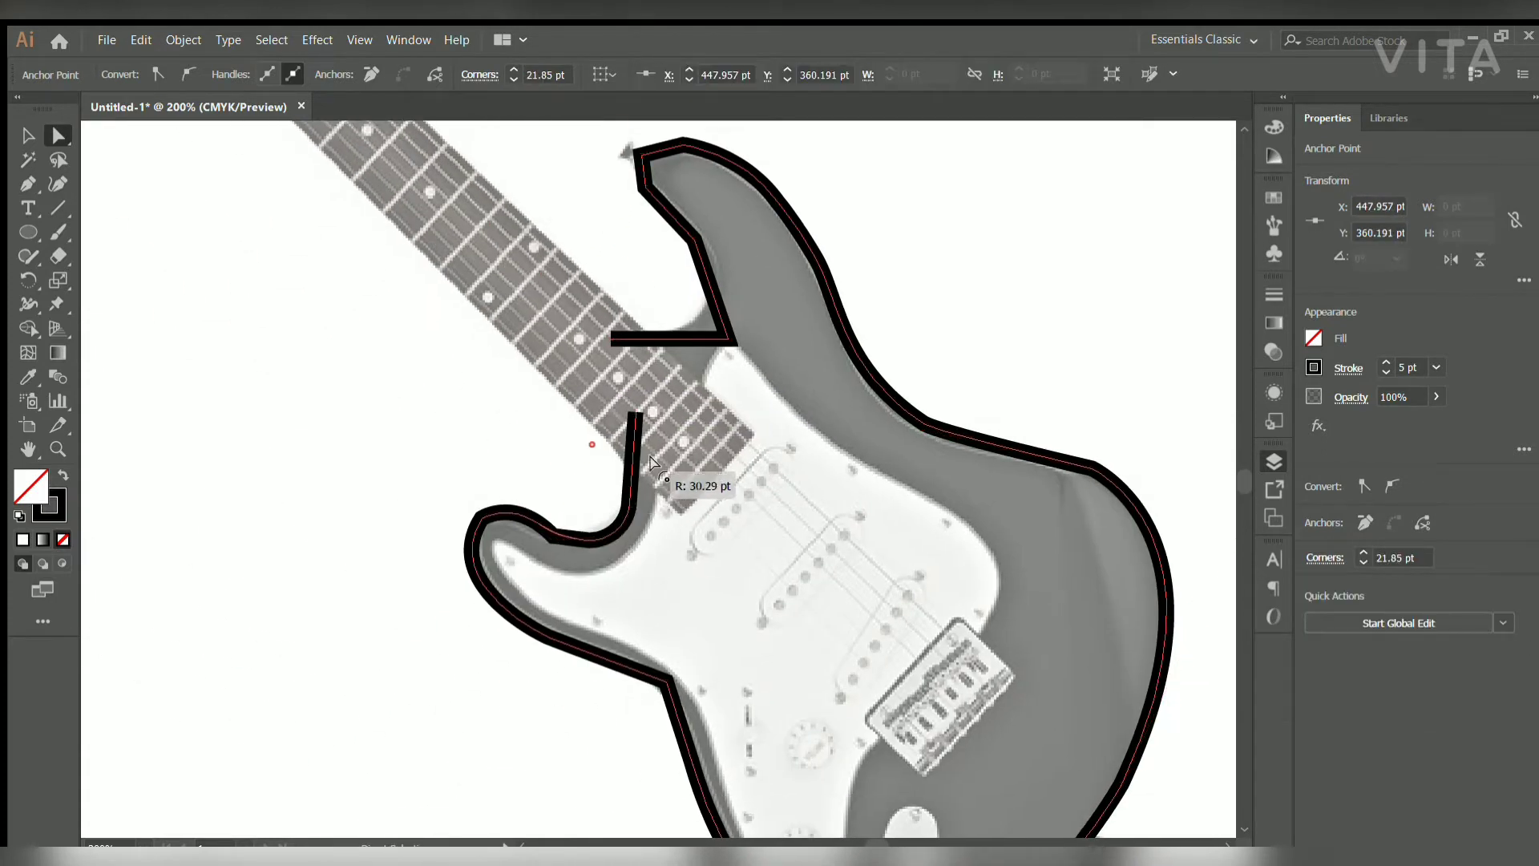
click(513, 472)
click(479, 521)
drag(728, 331, 623, 463)
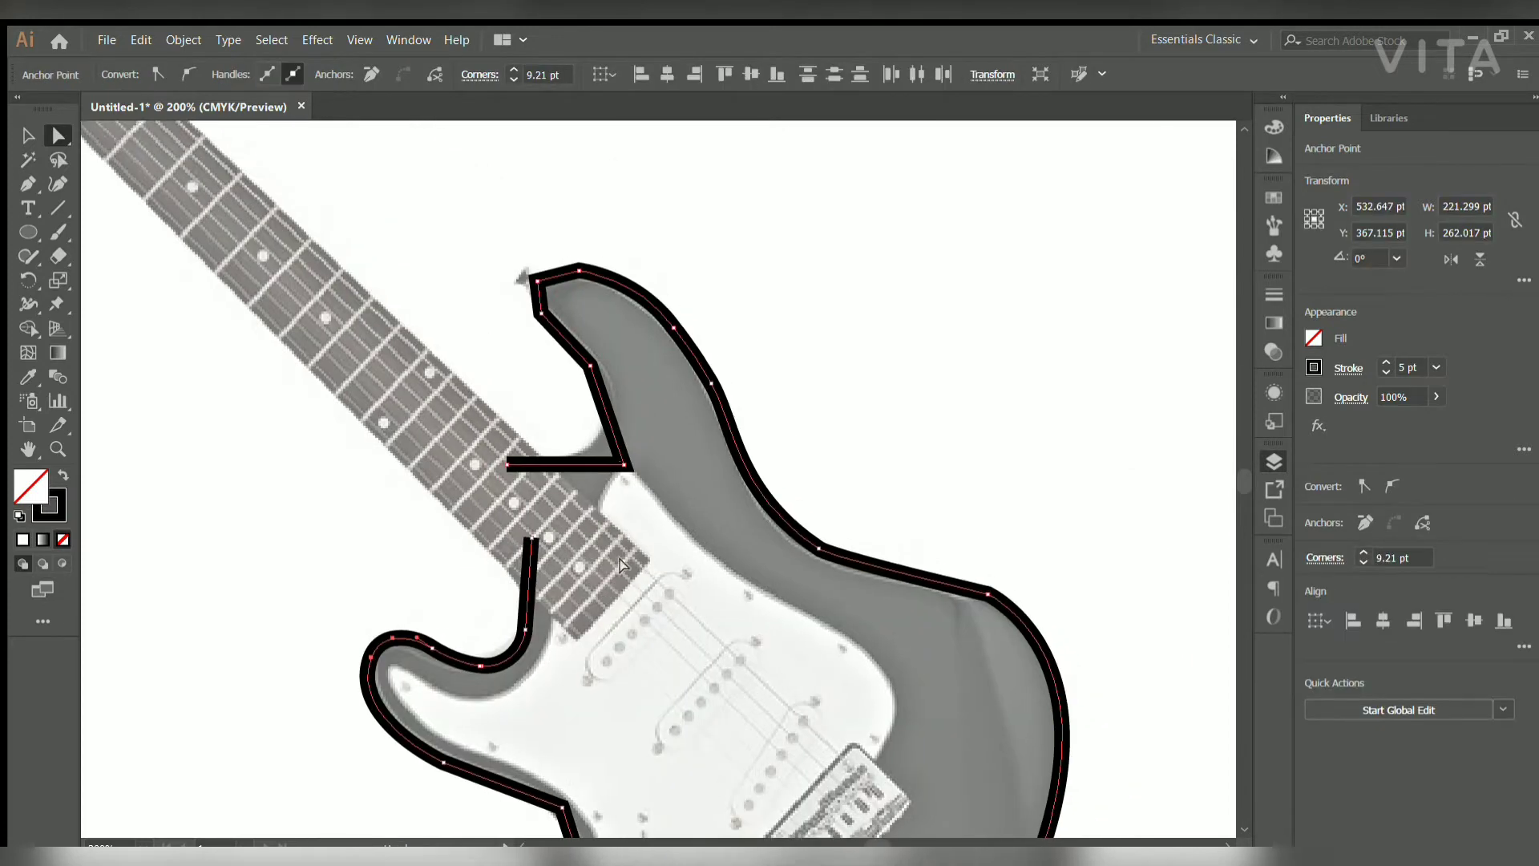
click(623, 464)
drag(559, 406, 602, 464)
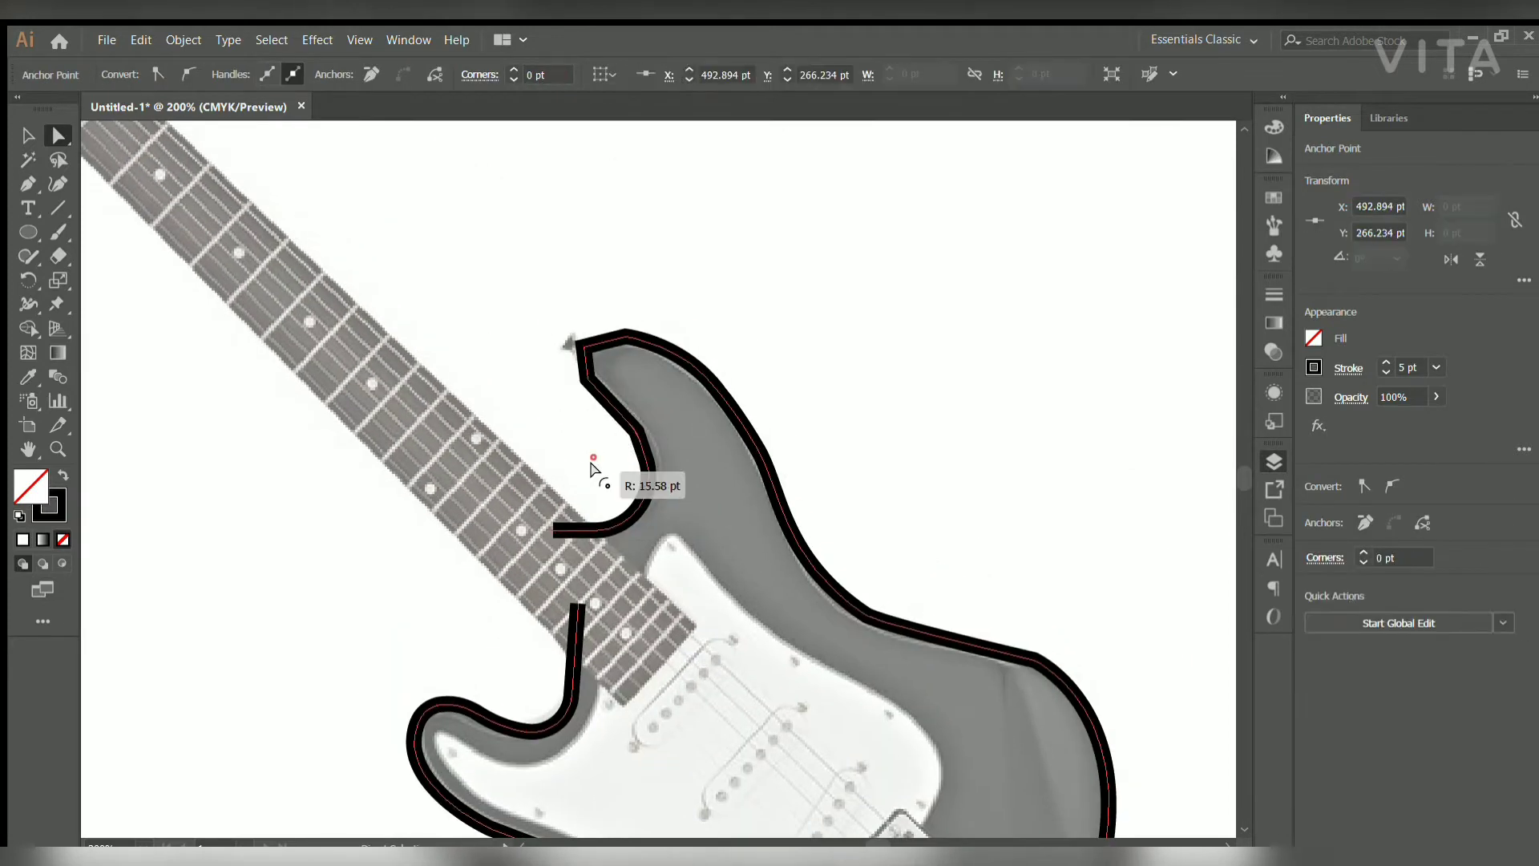
scroll(476, 412, up, 5)
drag(691, 489, 694, 488)
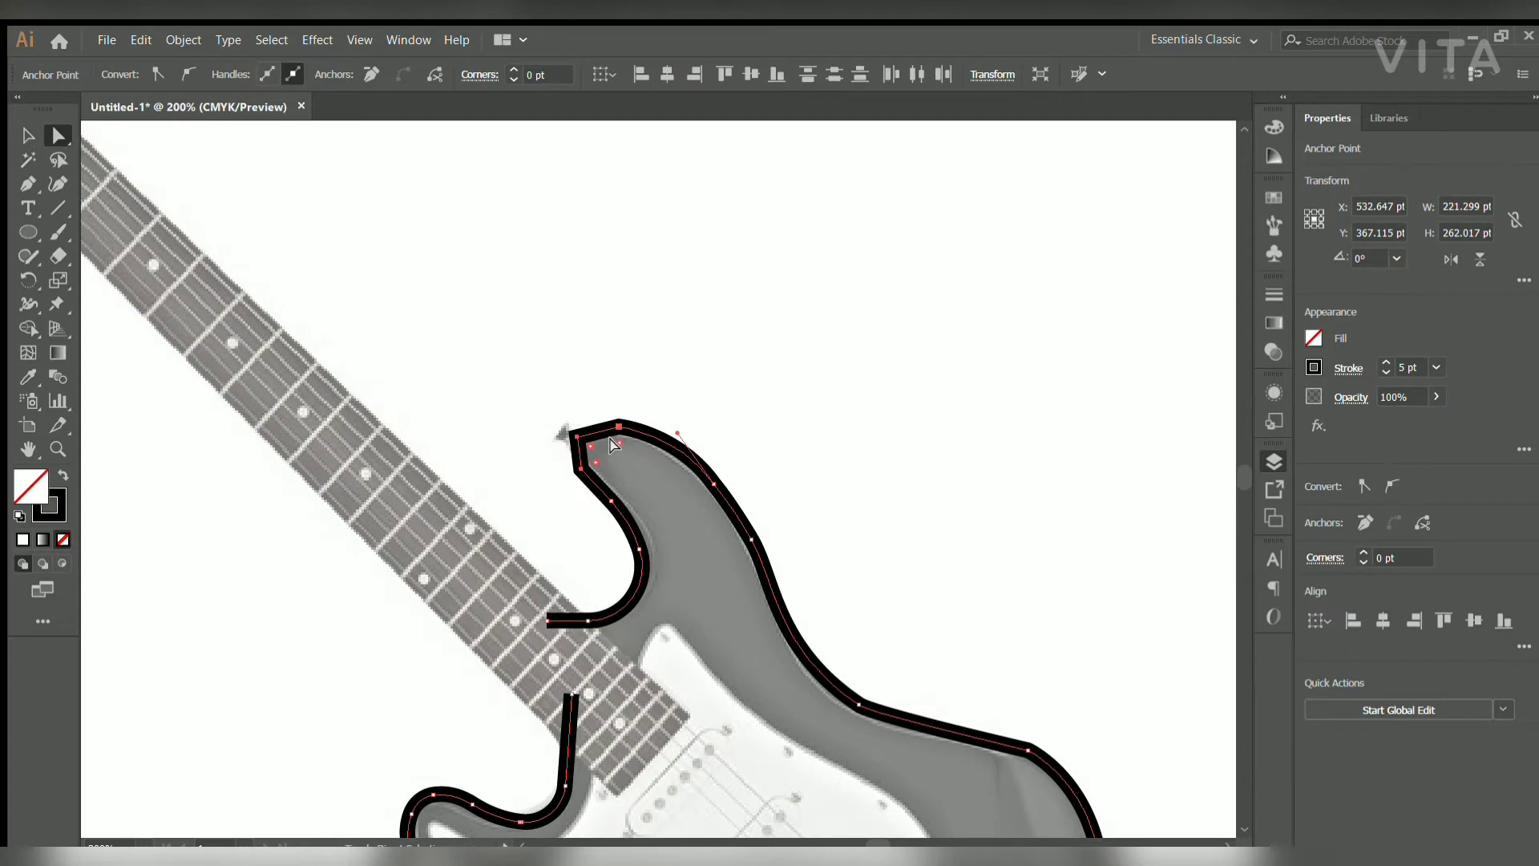
Smooth the body's lower curve and check the bottom-left and lower-left horn corners.
scroll(609, 481, down, 5)
scroll(609, 481, down, 2)
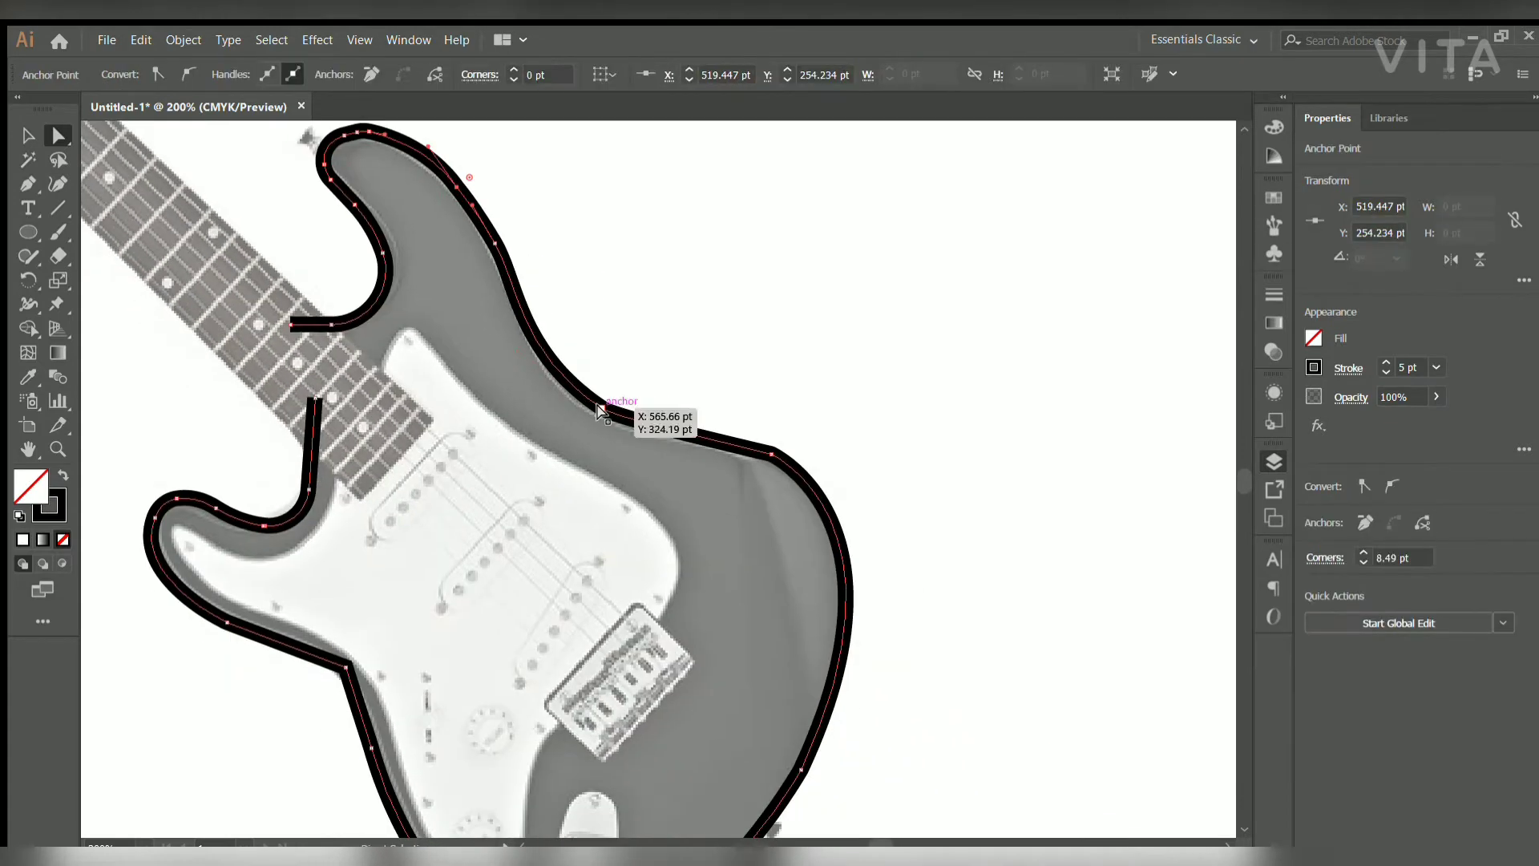
click(770, 454)
drag(765, 467, 655, 361)
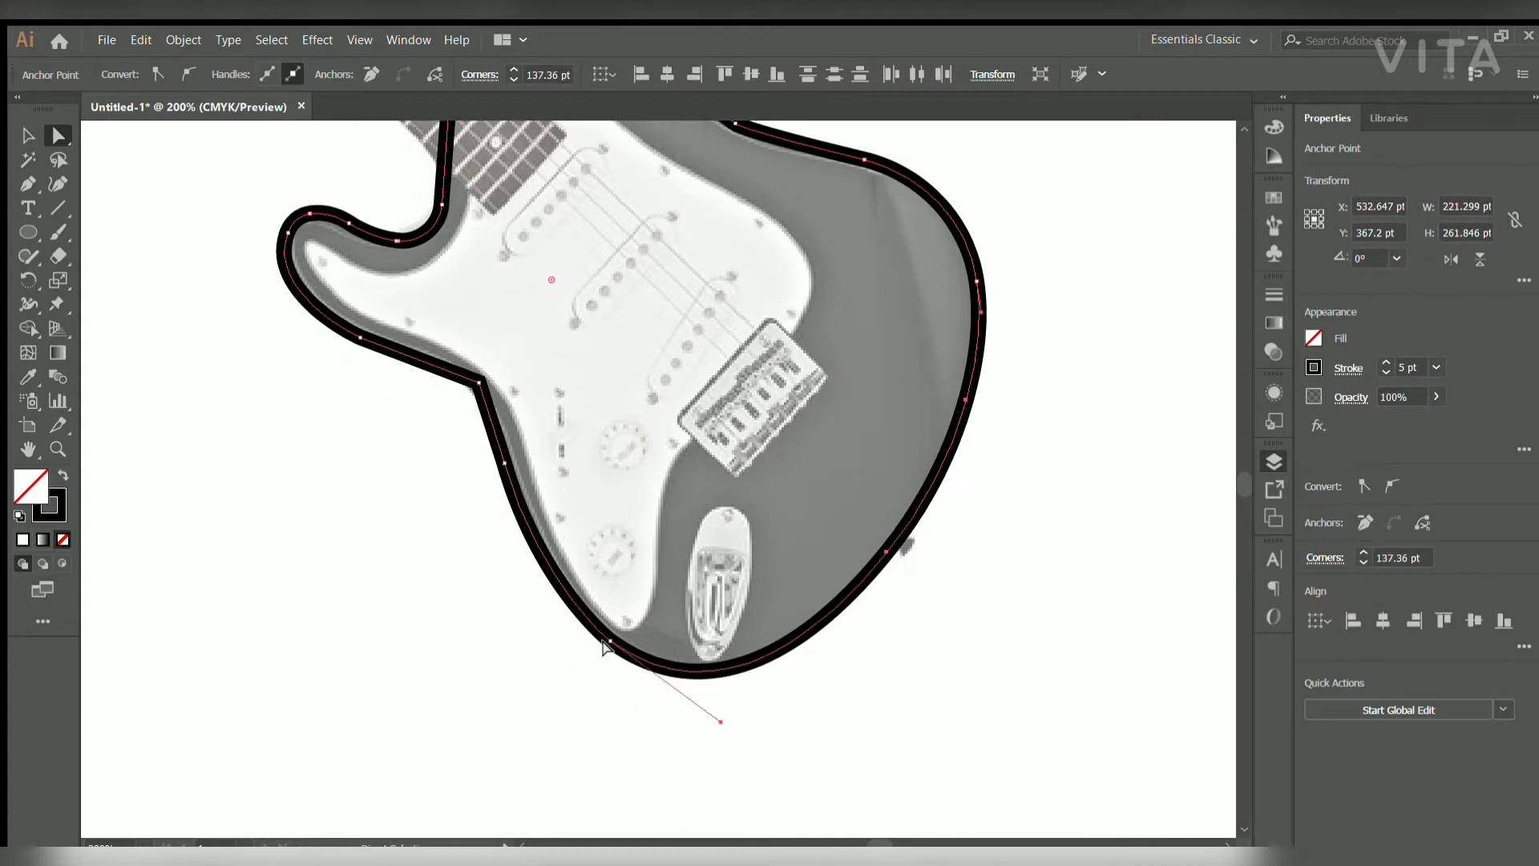
drag(553, 689, 625, 637)
click(624, 637)
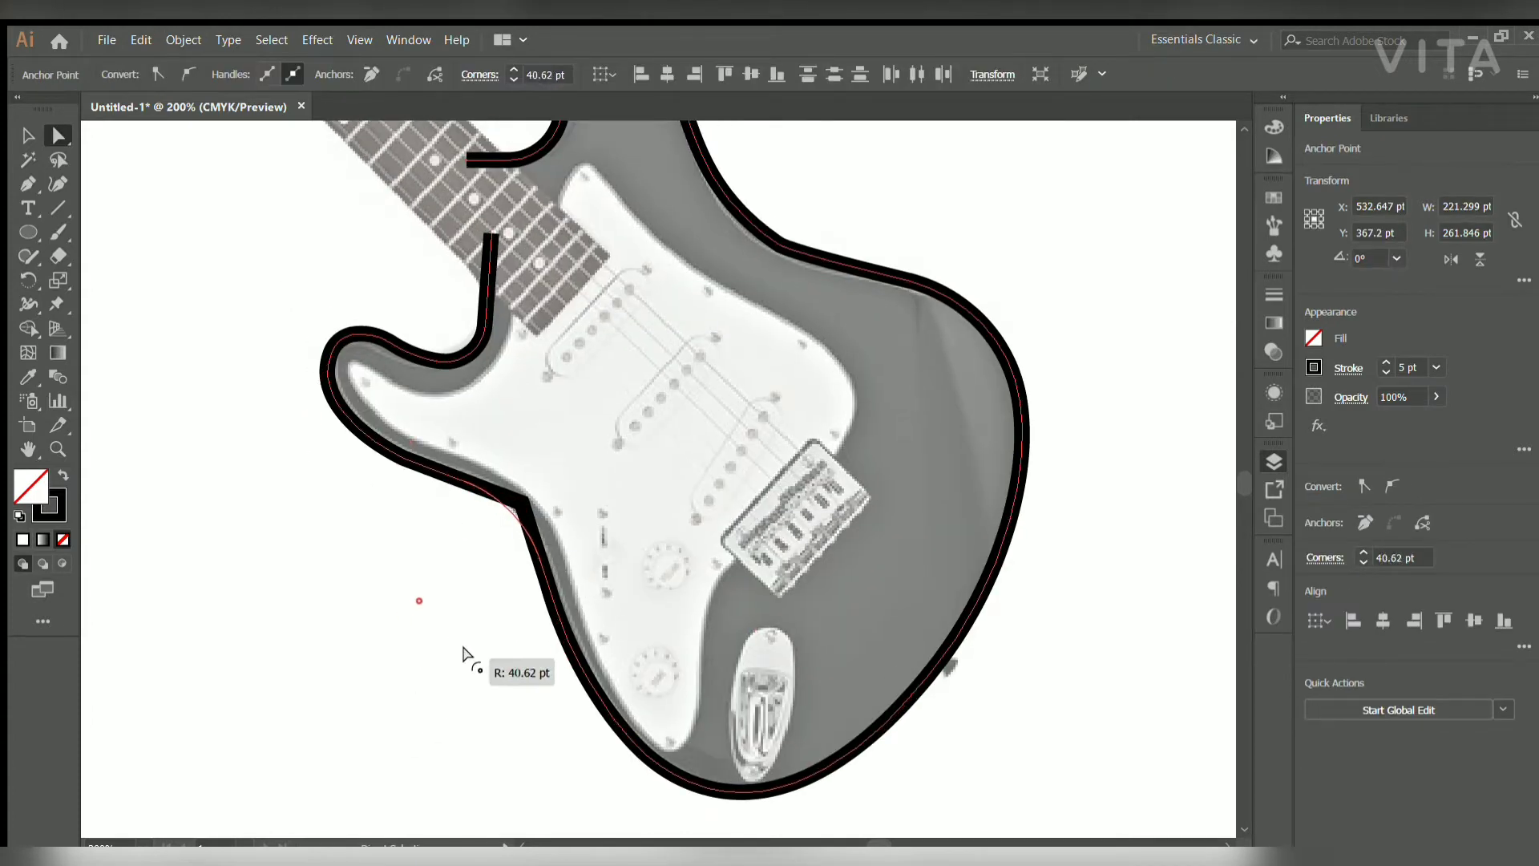
scroll(508, 646, up, 3)
click(605, 417)
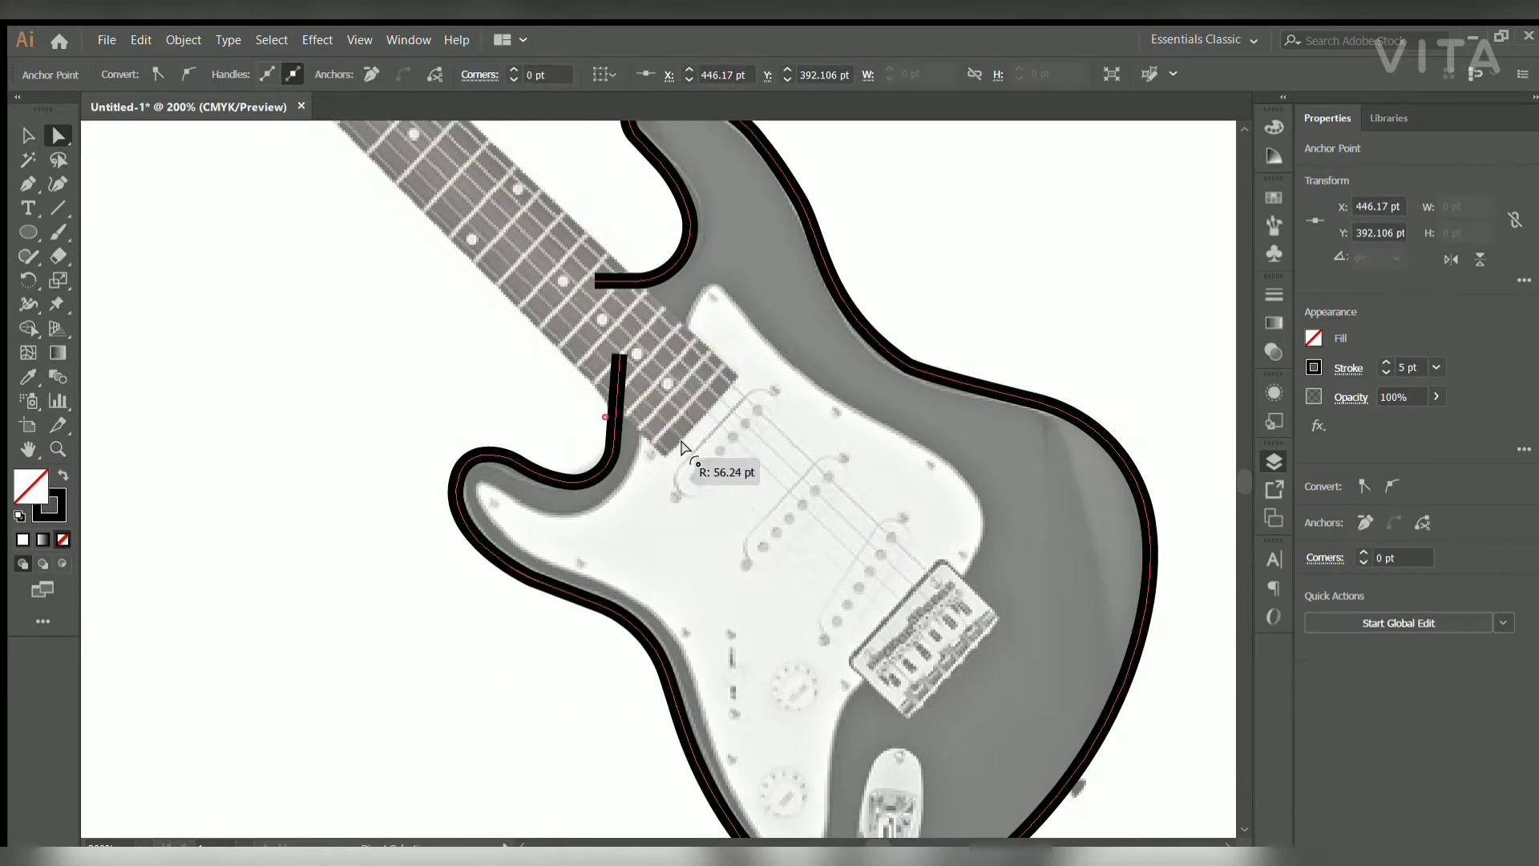
click(473, 461)
click(542, 518)
Pen-trace the neck from the nut down to its end and around the headstock, closing the path.
scroll(542, 497, down, 3)
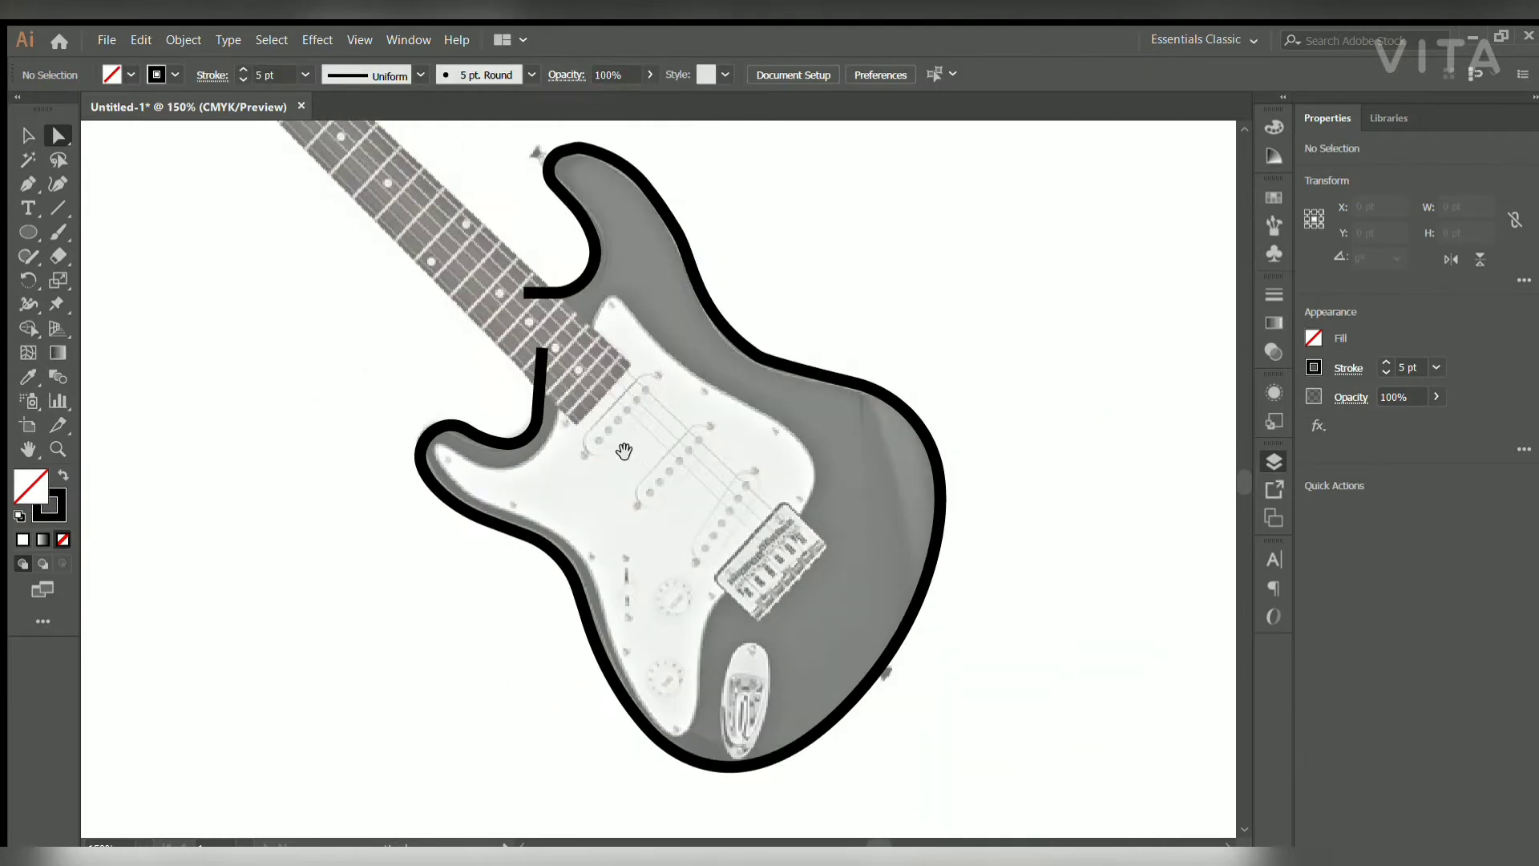
scroll(542, 478, up, 2)
click(280, 216)
click(323, 177)
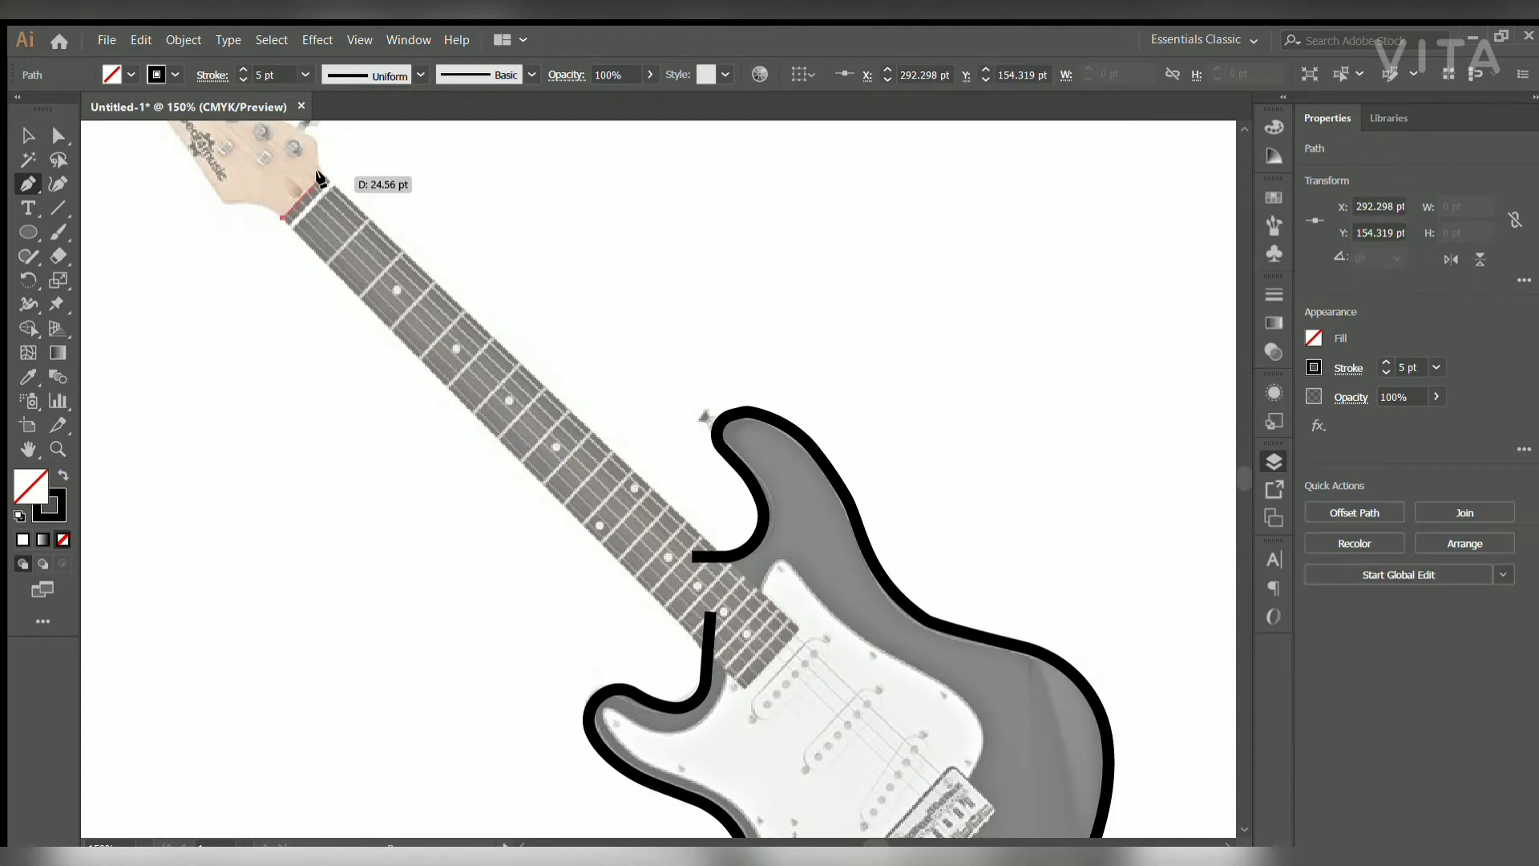
click(801, 624)
click(743, 687)
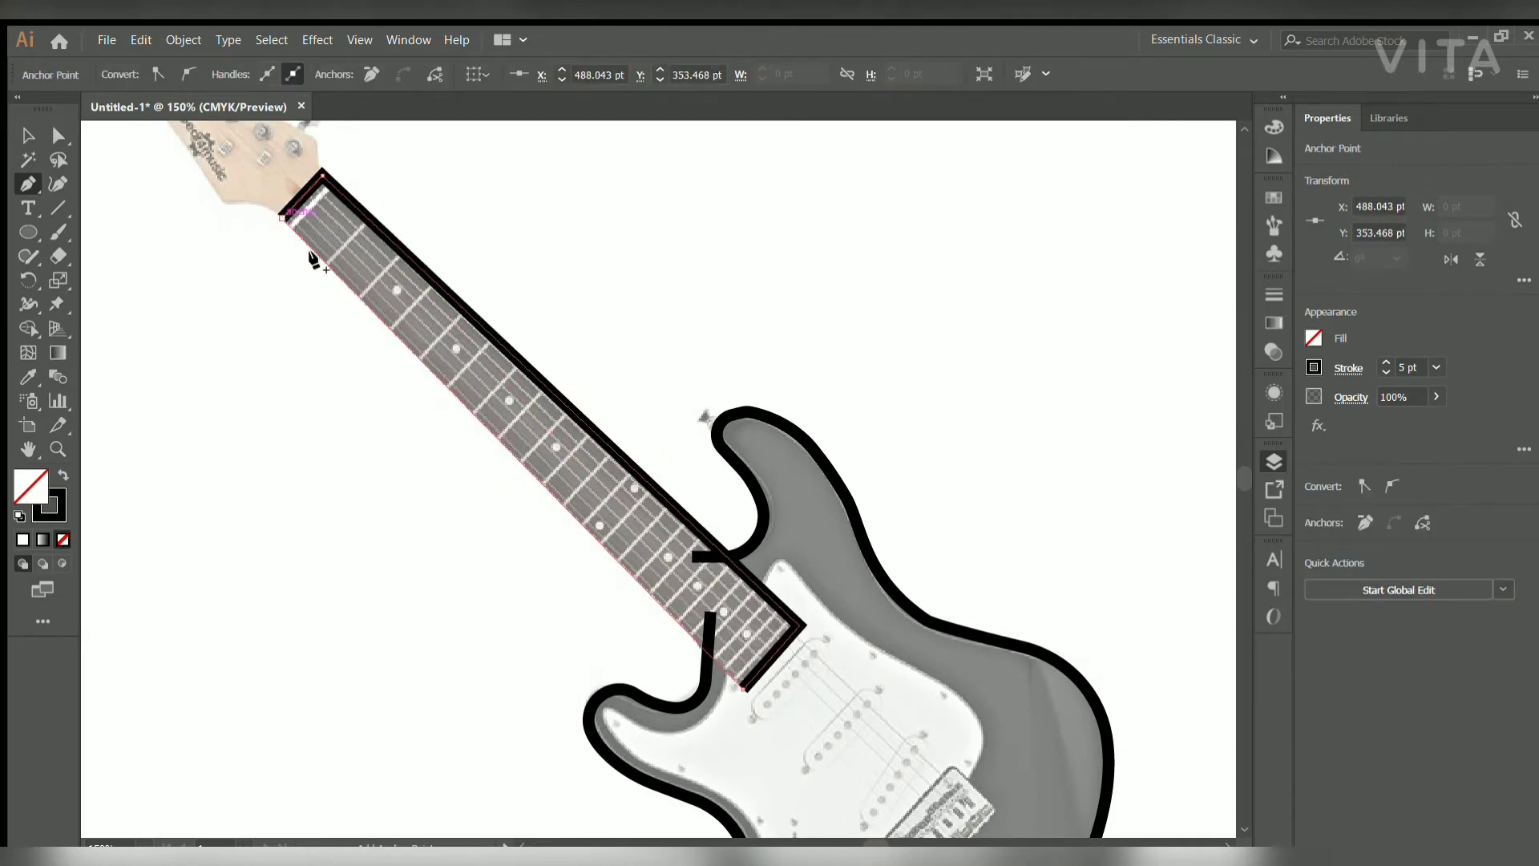
drag(312, 258, 528, 577)
click(335, 353)
click(534, 457)
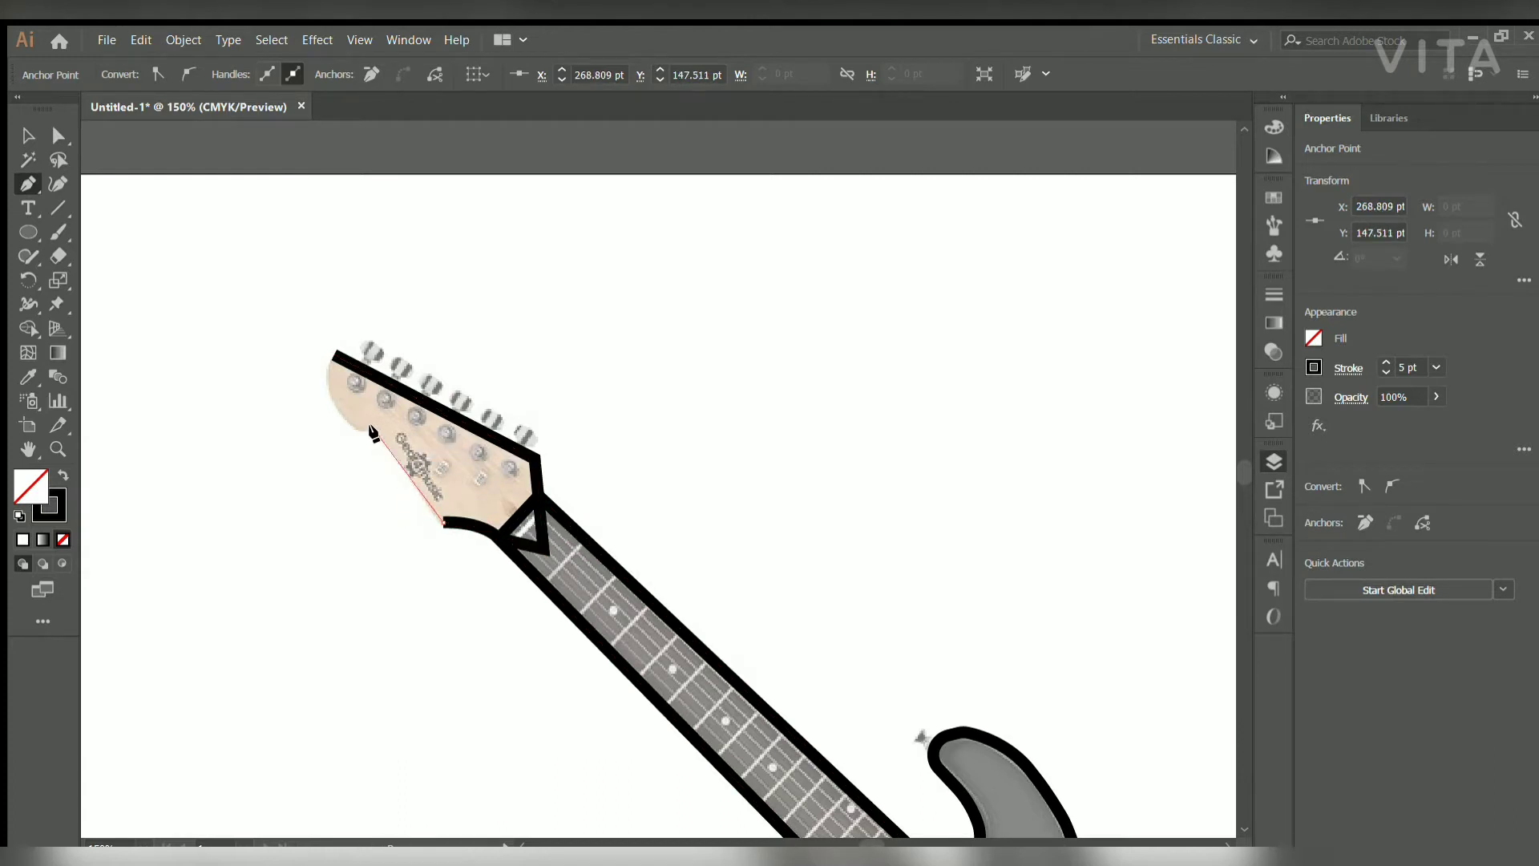
drag(356, 317, 353, 312)
Round the headstock's top and lower corners with live corners, then deselect and zoom out.
click(57, 136)
click(321, 355)
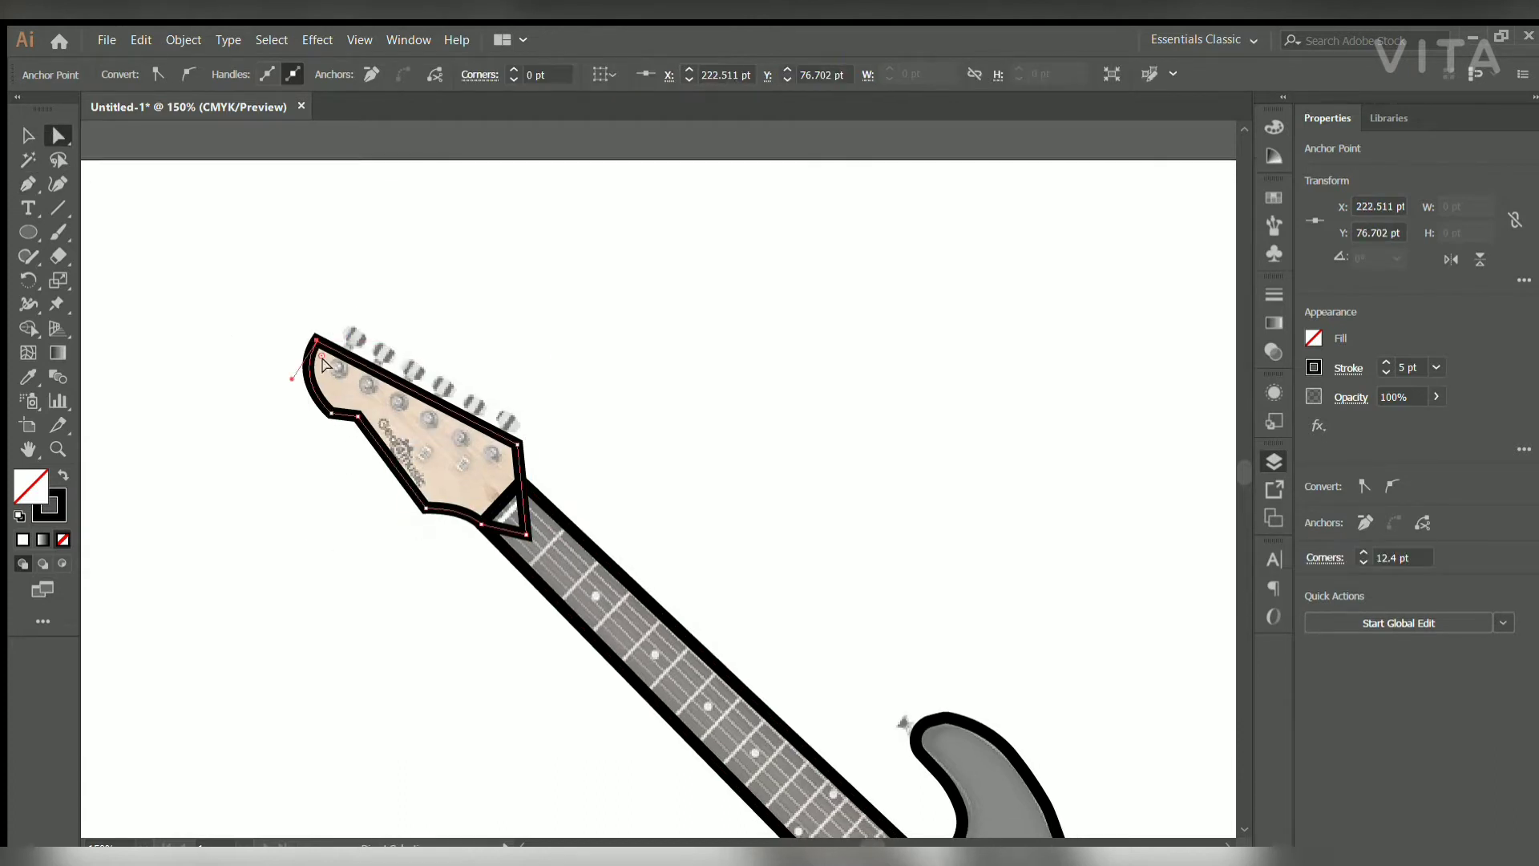
drag(325, 385, 364, 391)
click(432, 496)
drag(440, 487, 442, 489)
click(516, 445)
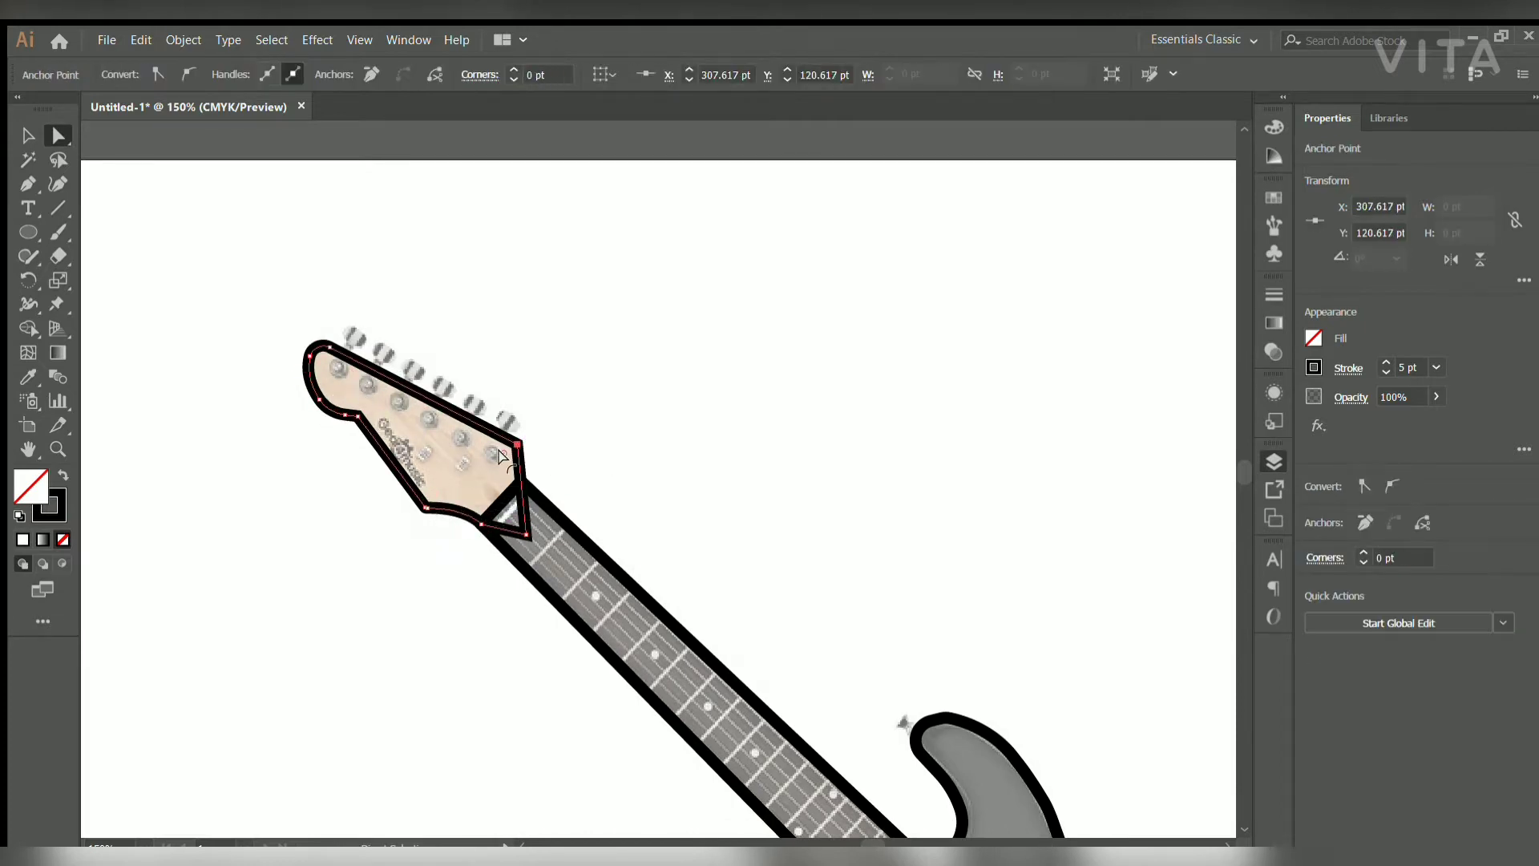
key(ctrl+shift+a)
key(ctrl+minus)
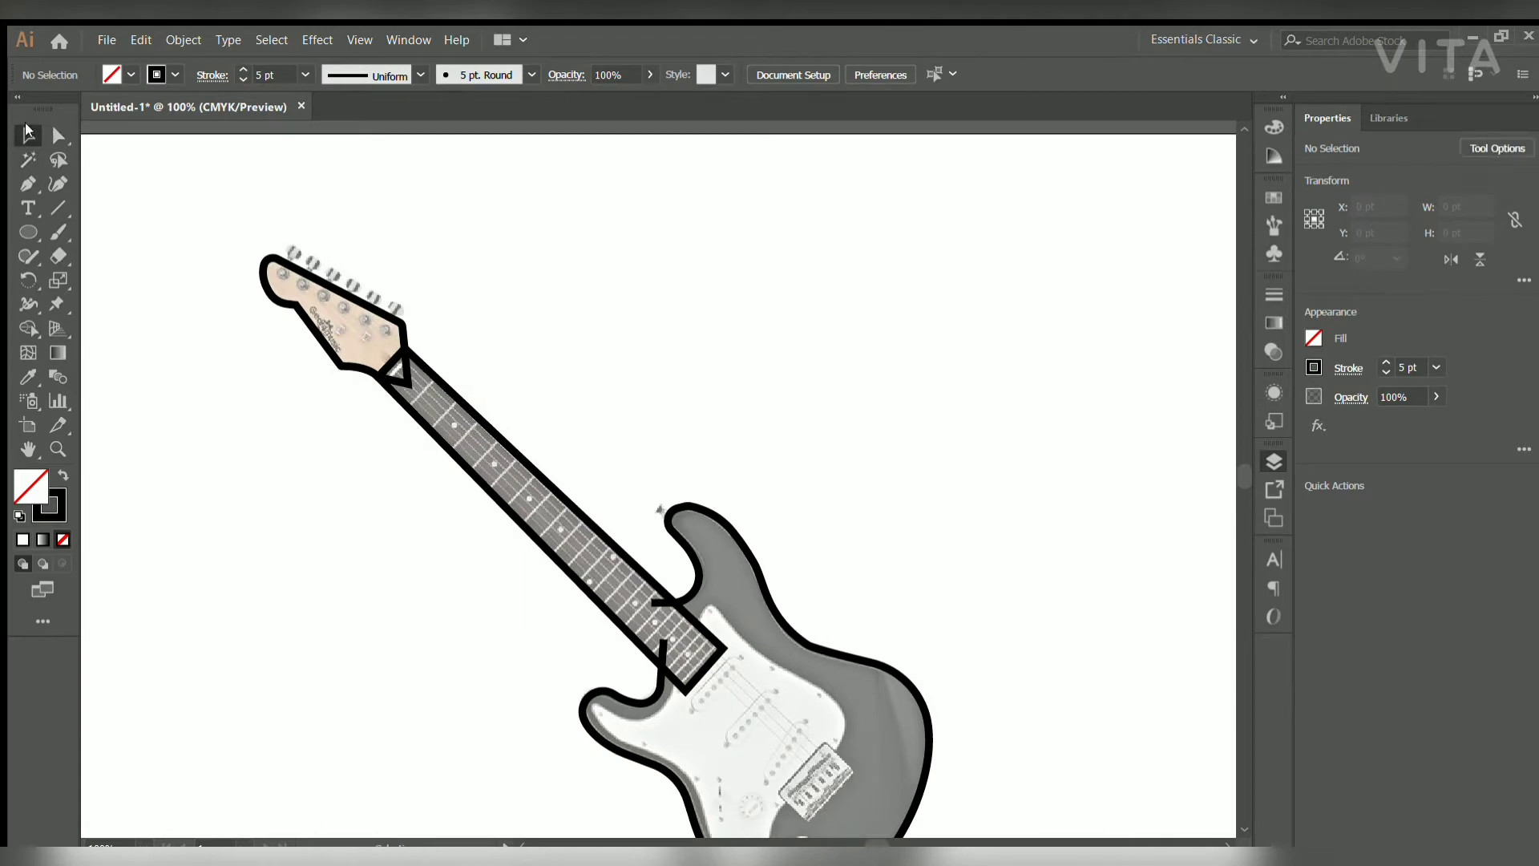
Select the whole guitar outline and join the body, neck and headstock with Shape Builder.
drag(206, 275, 825, 636)
key(shift+m)
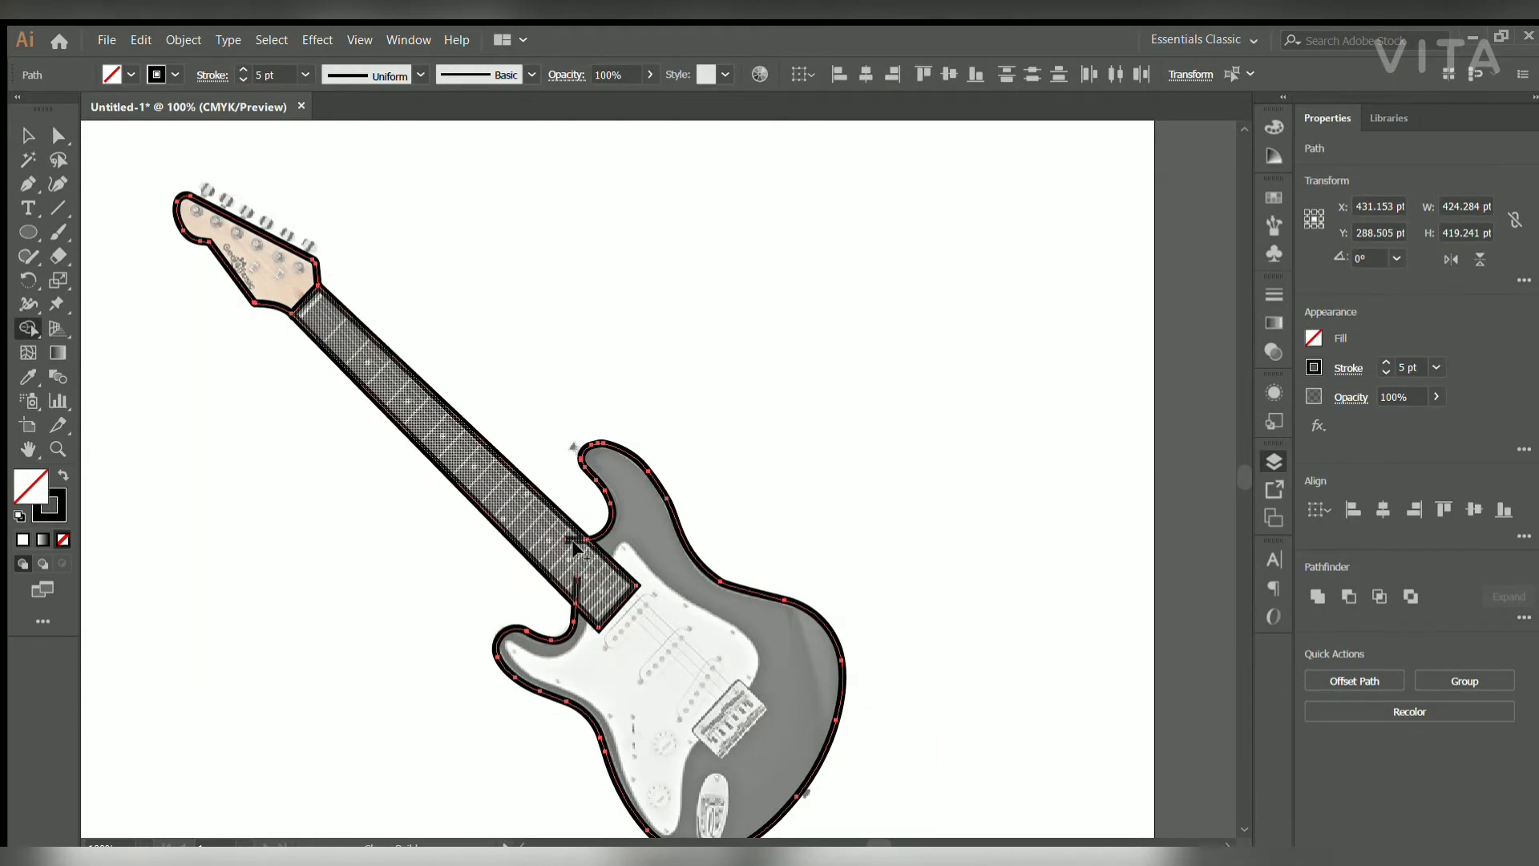
scroll(571, 541, up, 2)
scroll(404, 413, up, 5)
scroll(405, 413, left, 5)
click(28, 134)
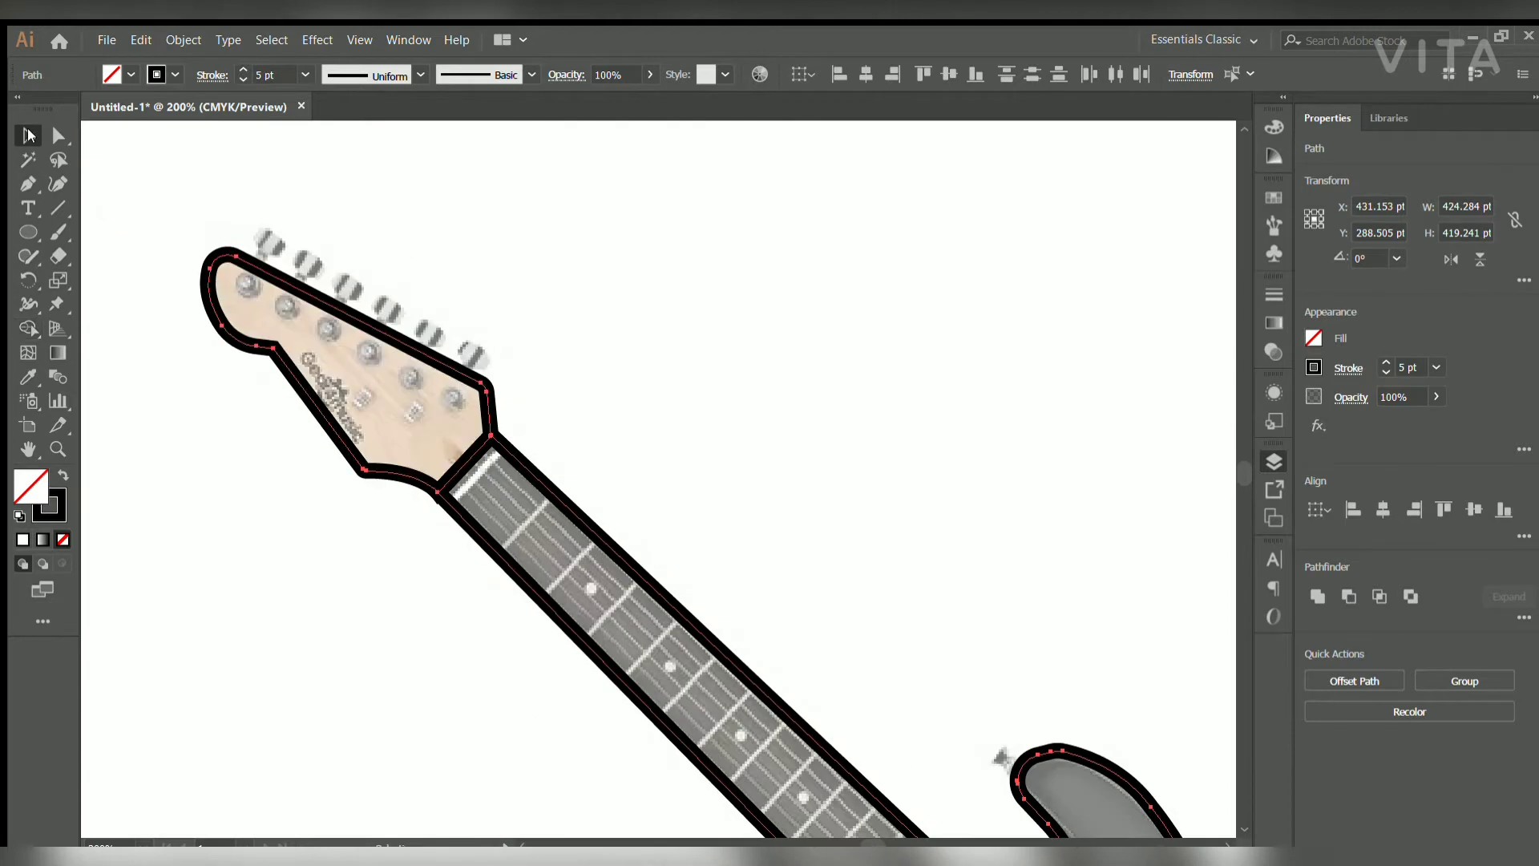
key(ctrl+minus)
key(ctrl+minus)
Bring the neck outline in front of the body, then deselect and zoom in on the body.
drag(706, 789, 361, 439)
key(ctrl+minus)
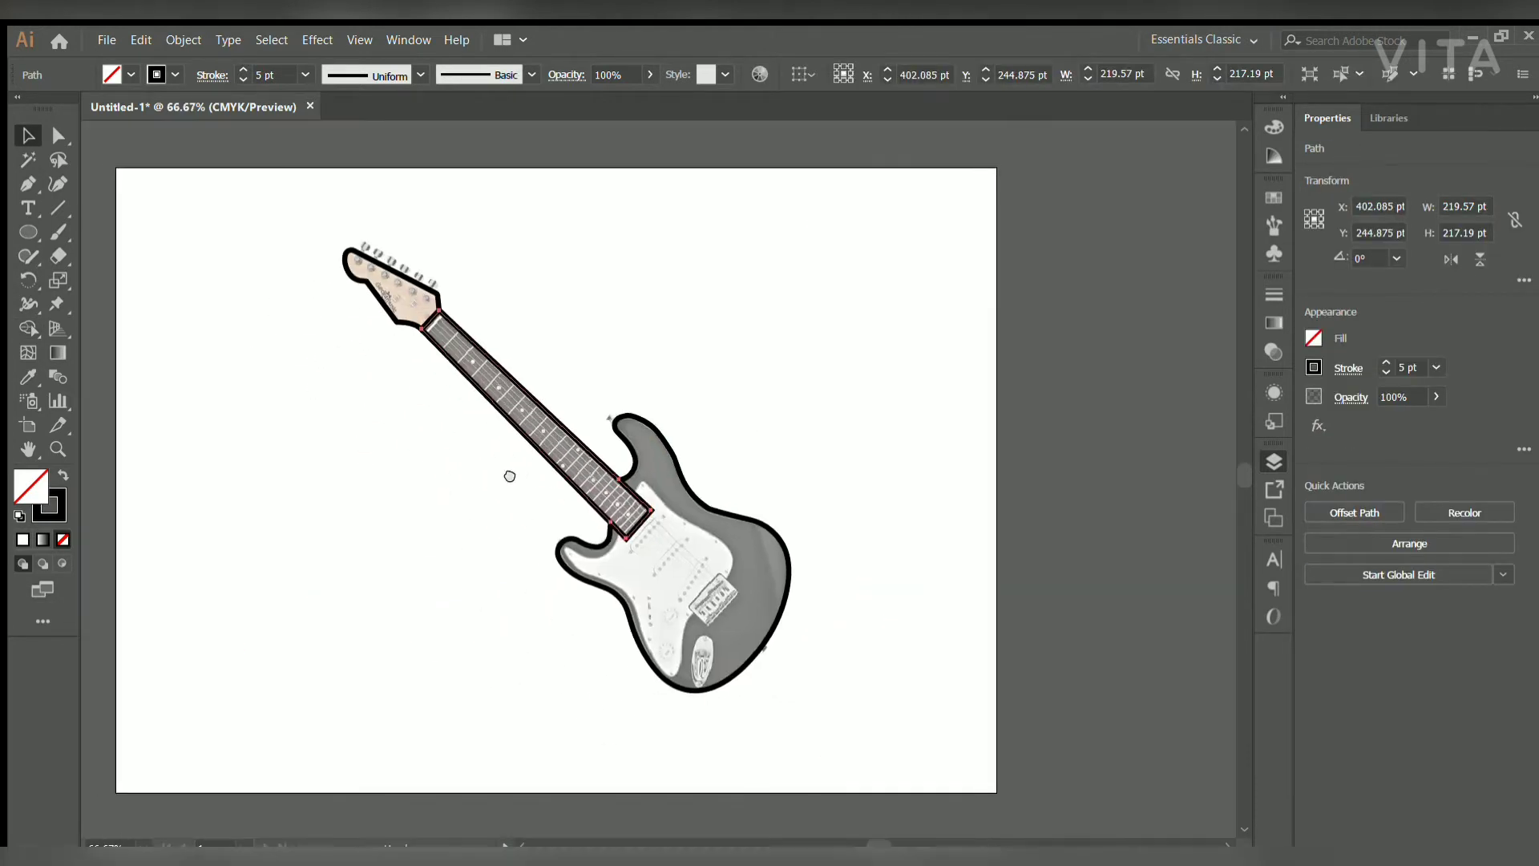
click(510, 476)
key(ctrl+1)
click(28, 183)
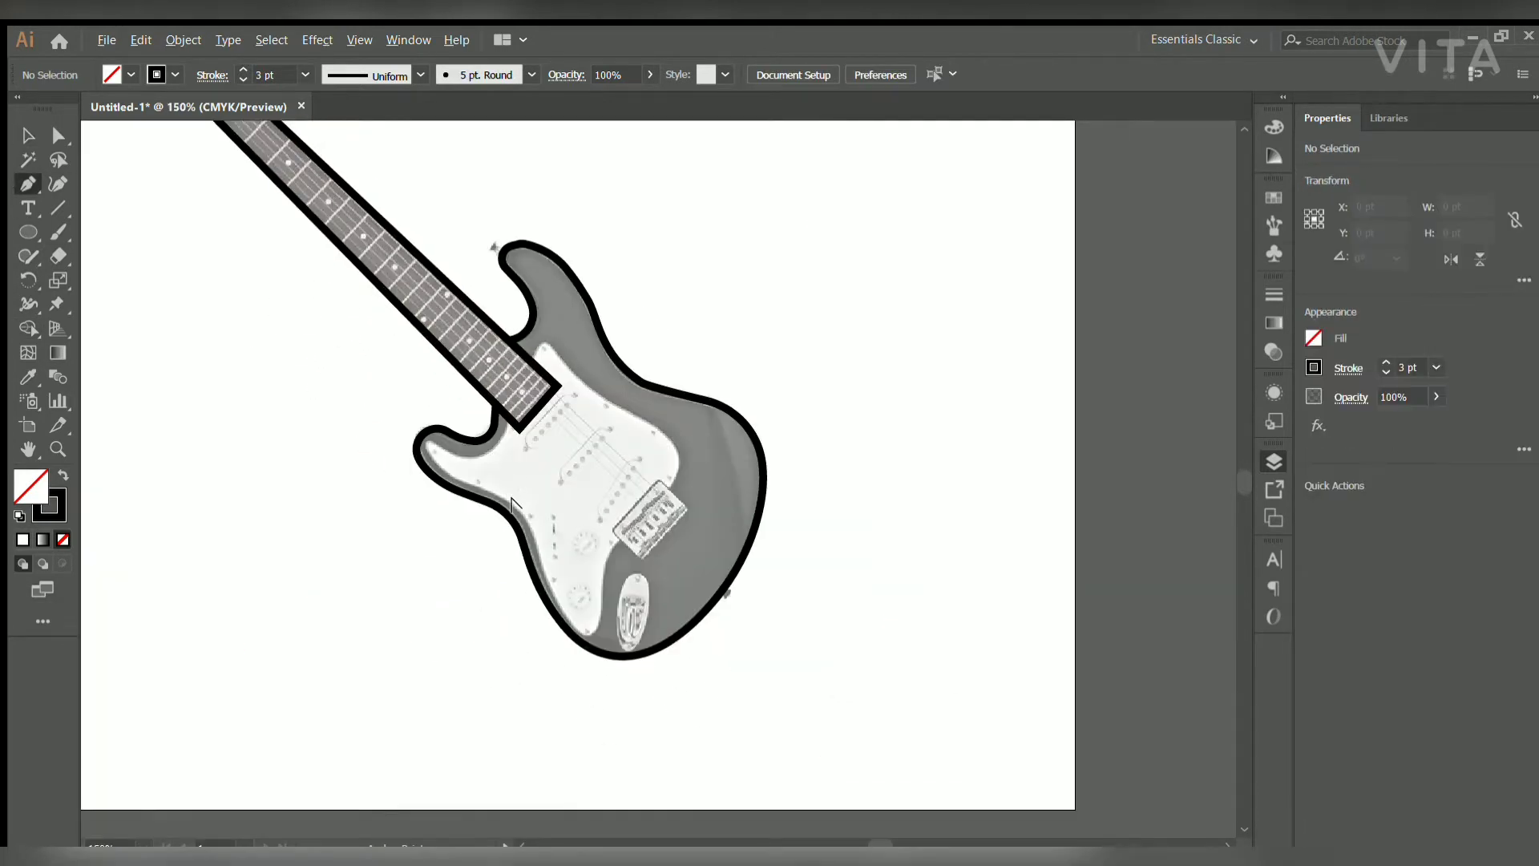
scroll(575, 484, up, 2)
Trace a closed outline around the white pickguard, from the bridge past the neck and back.
click(747, 497)
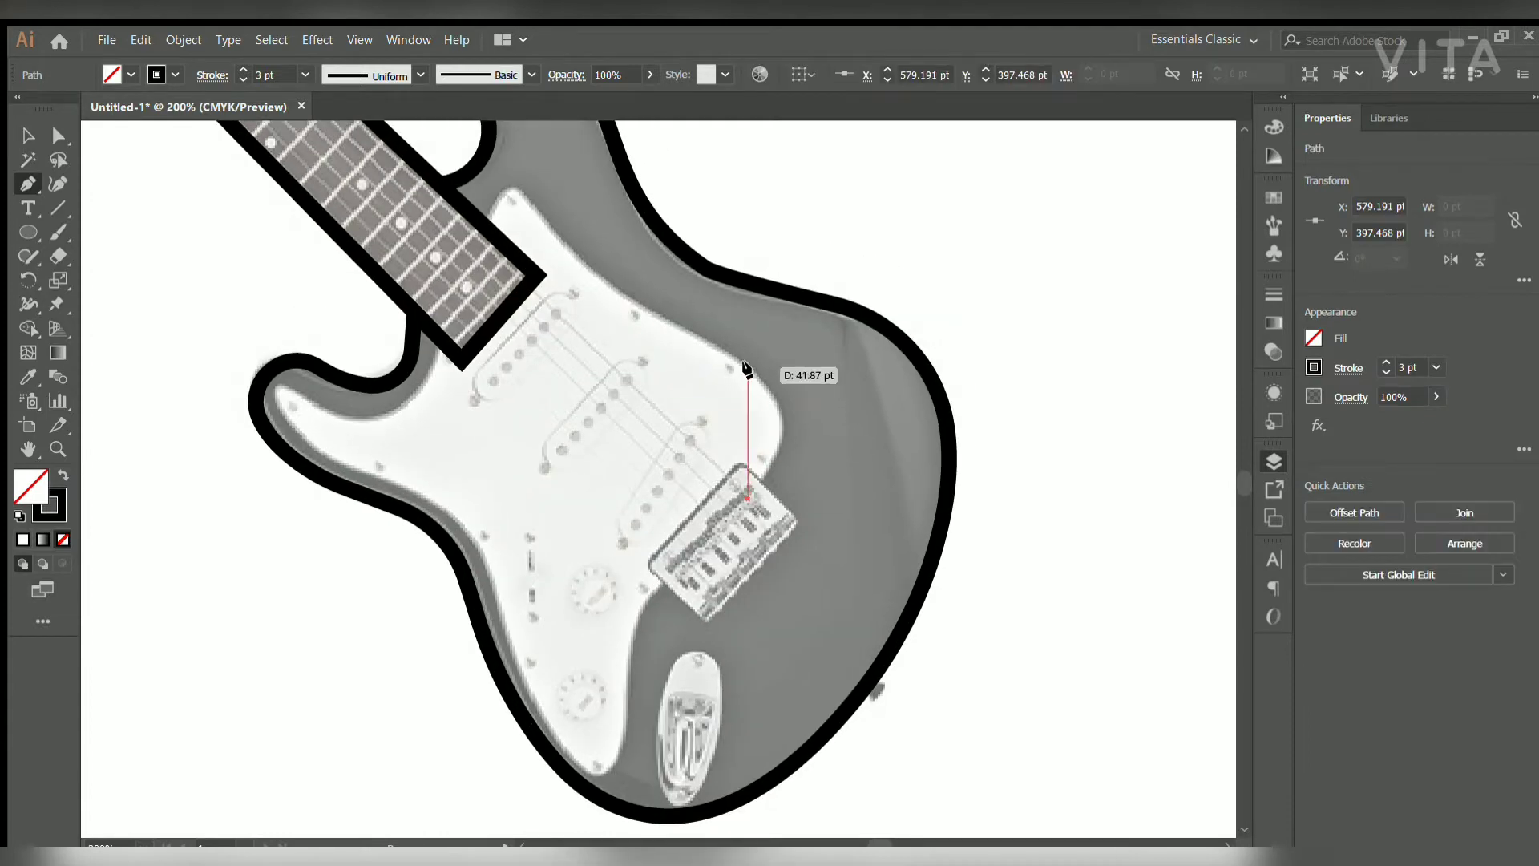
drag(655, 292, 801, 461)
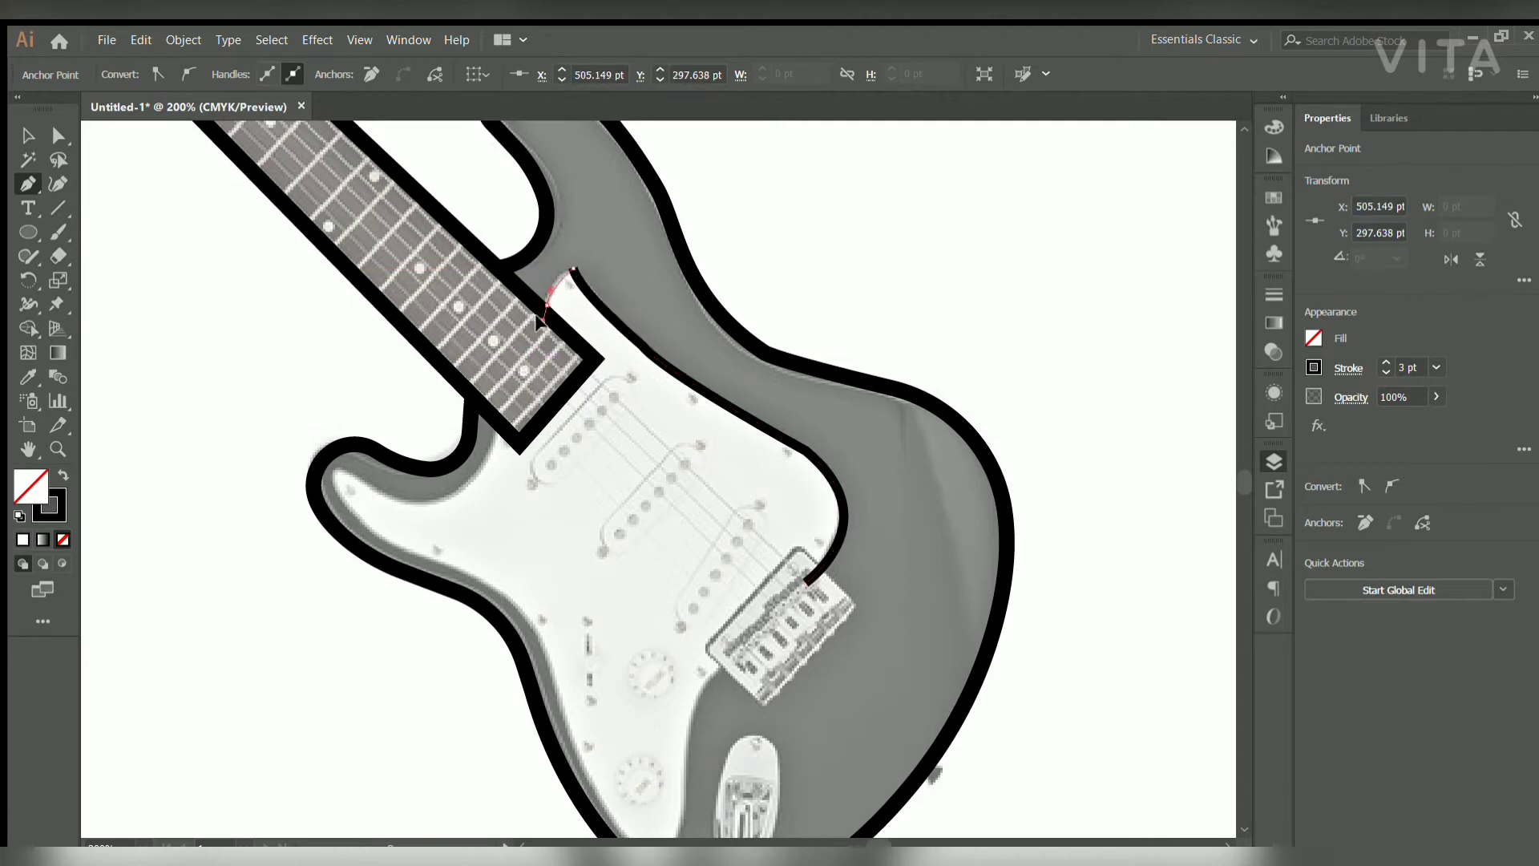
click(493, 424)
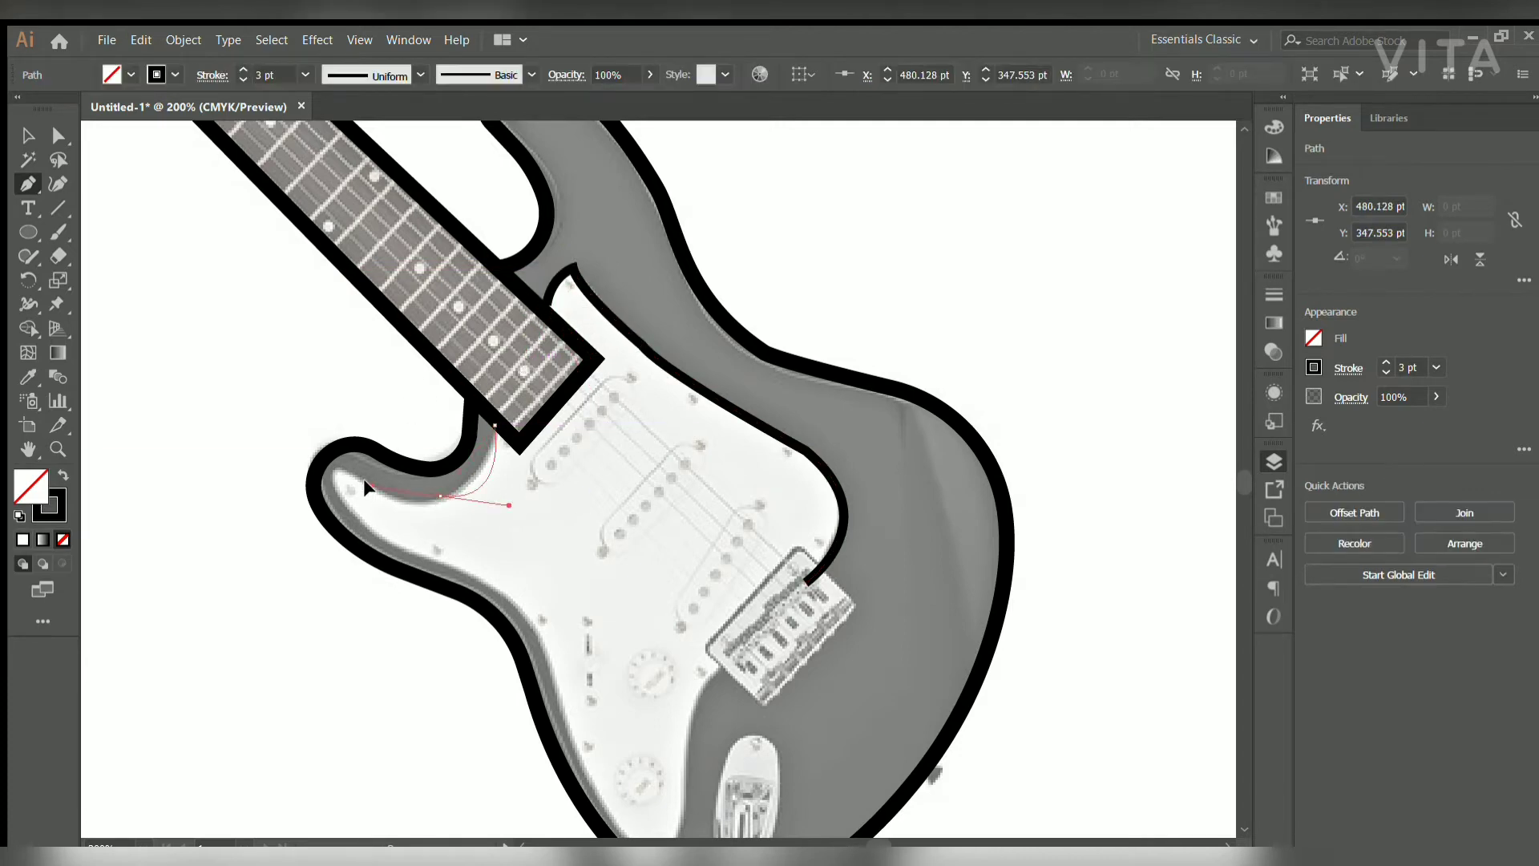
drag(368, 481, 263, 418)
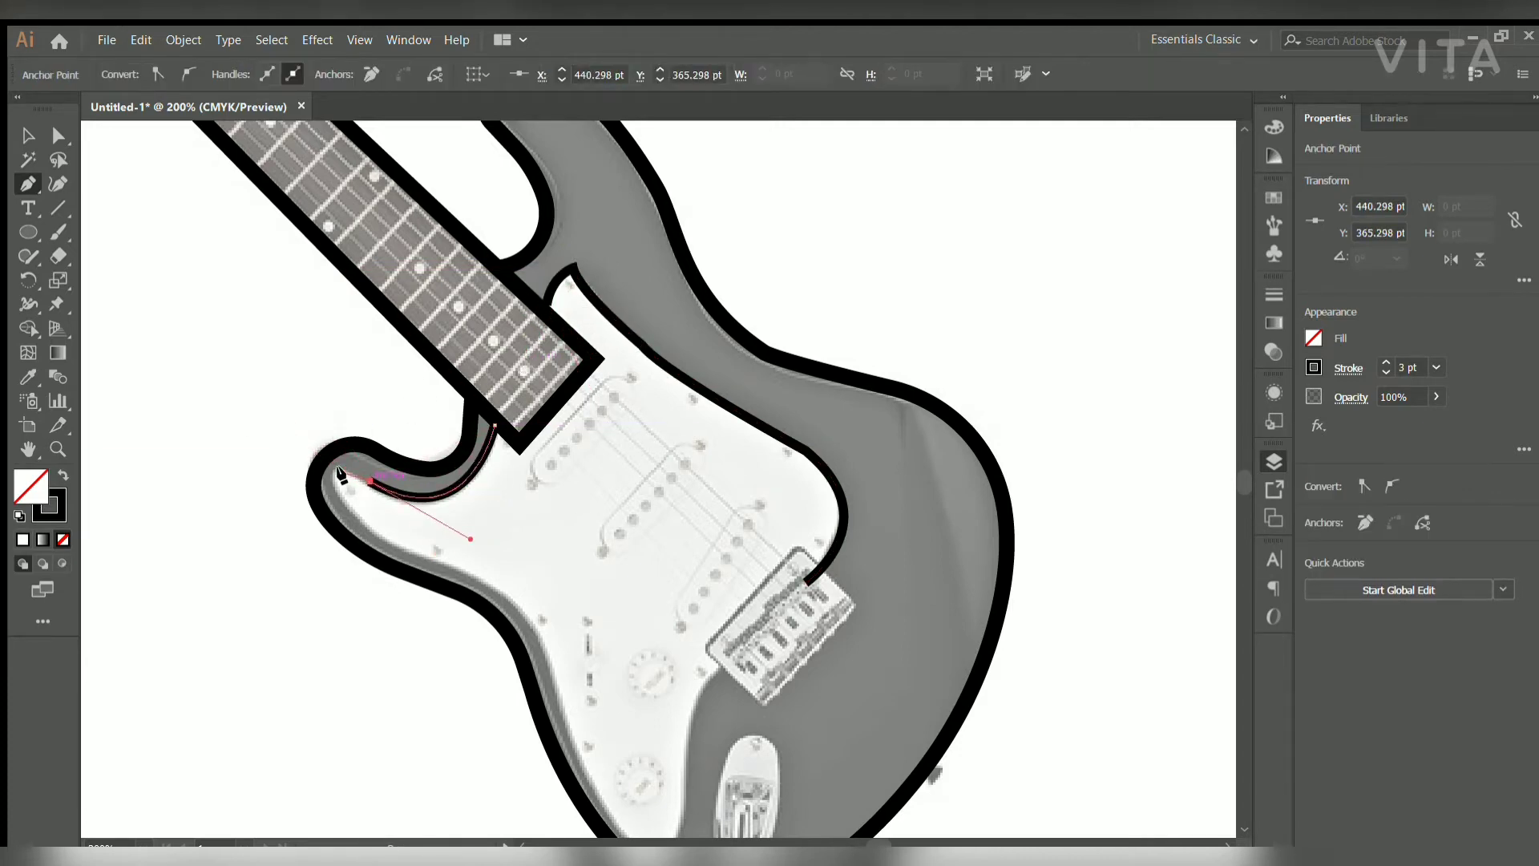
drag(441, 561, 546, 587)
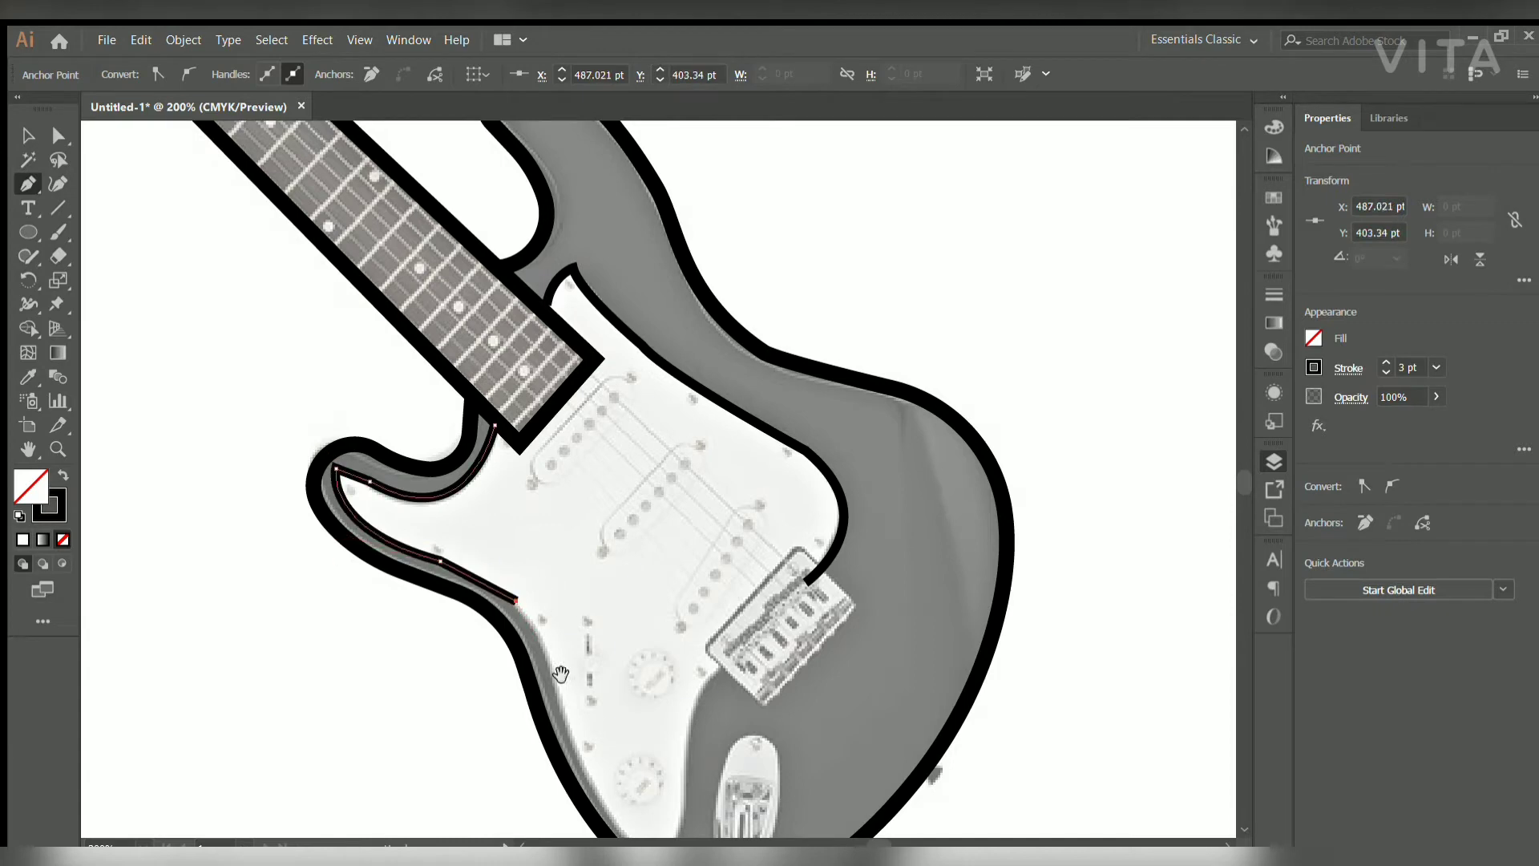
drag(560, 673, 496, 557)
drag(497, 609, 443, 529)
drag(545, 659, 565, 662)
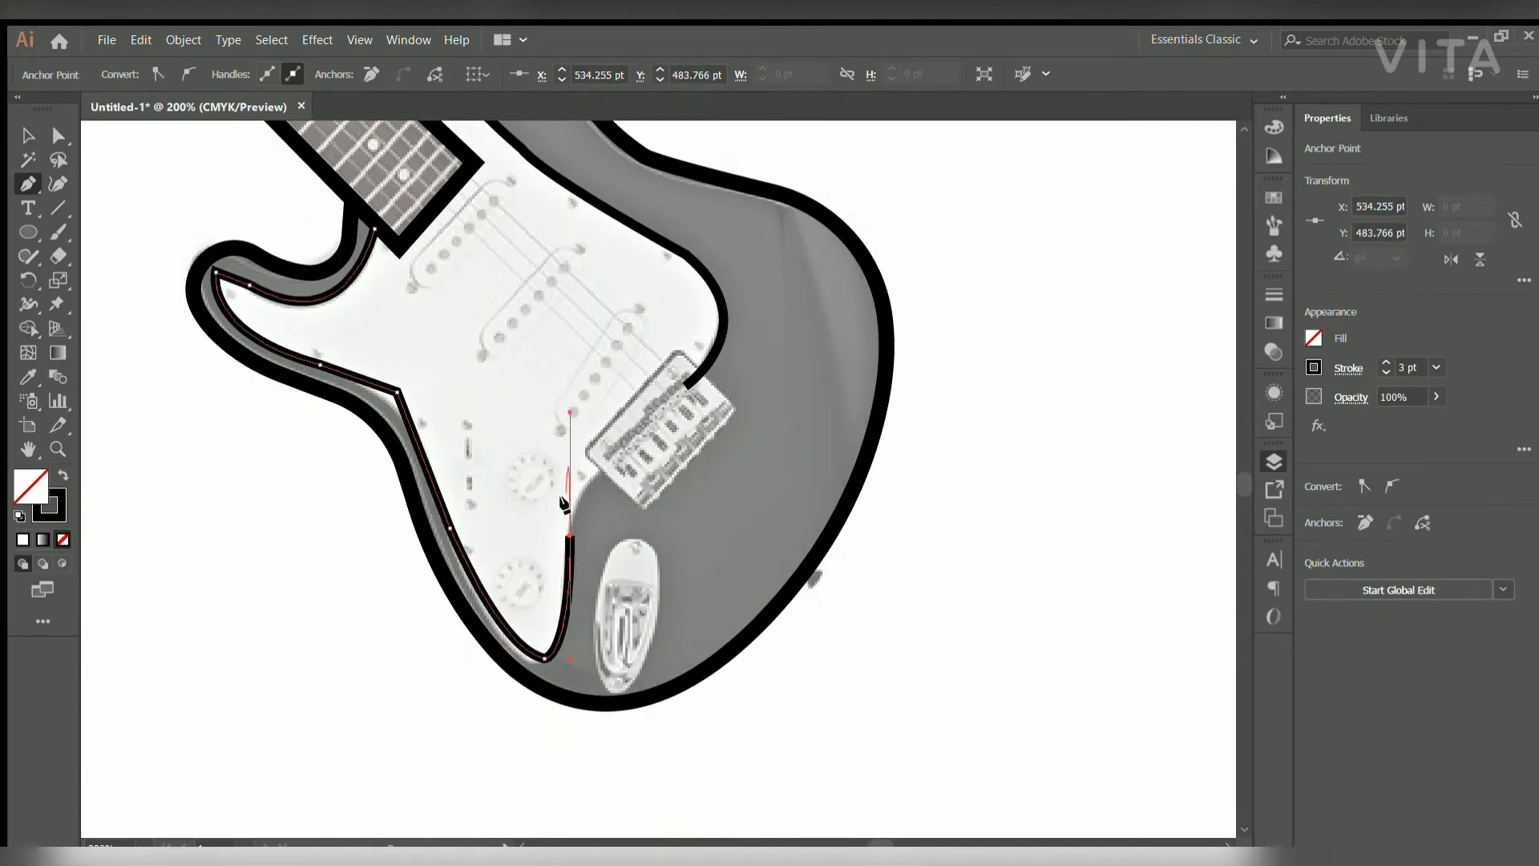
drag(690, 387, 776, 326)
Round the pickguard outline's sharp corners to follow its curves.
key(a)
drag(399, 104, 417, 201)
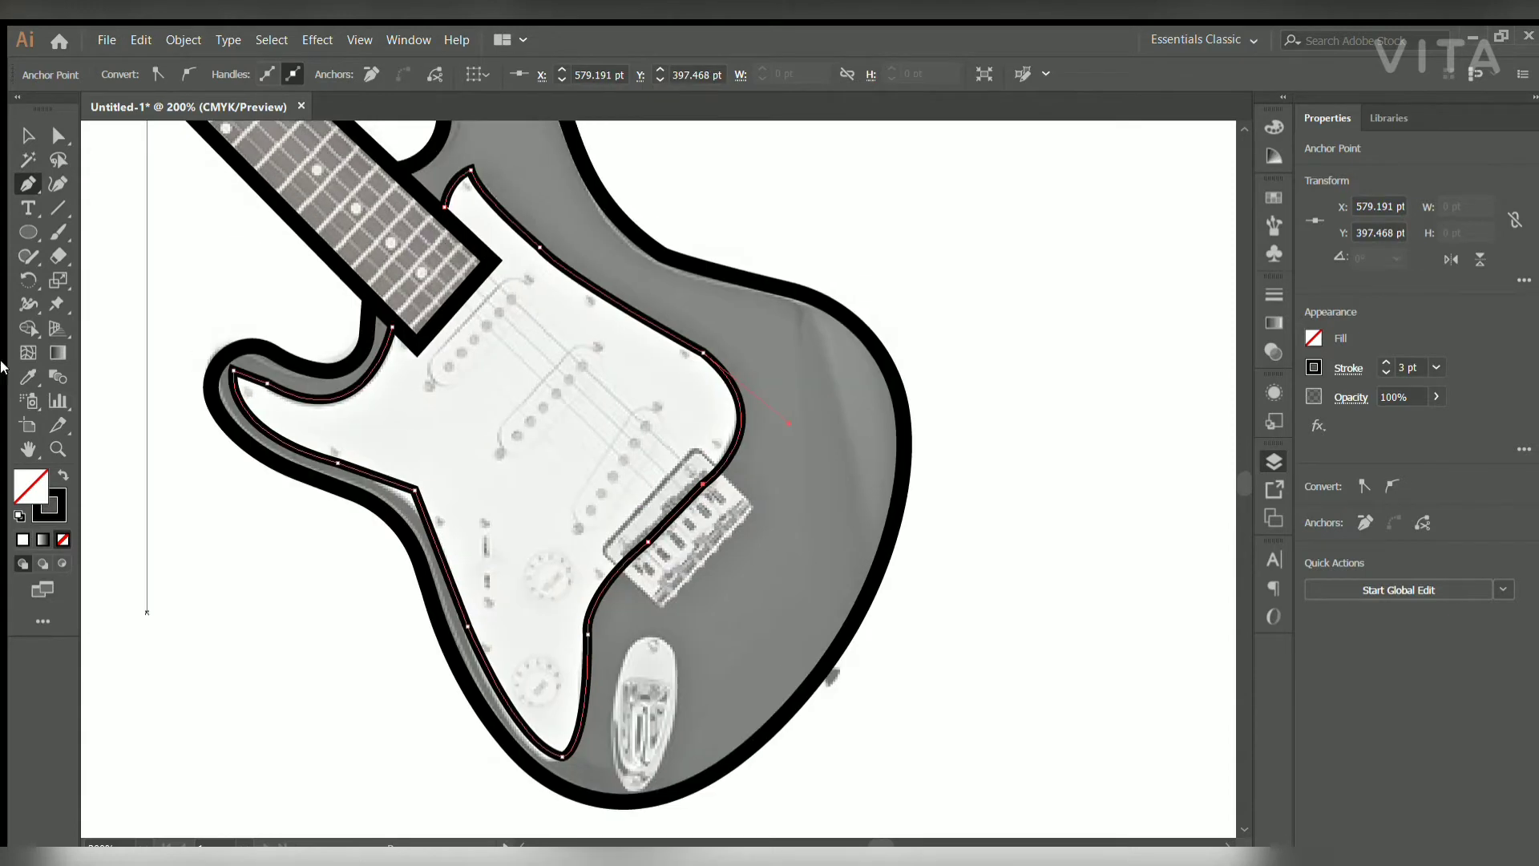
shift+click(232, 371)
mouse_move(248, 387)
mouse_down()
mouse_move(258, 400)
mouse_move(207, 350)
mouse_up()
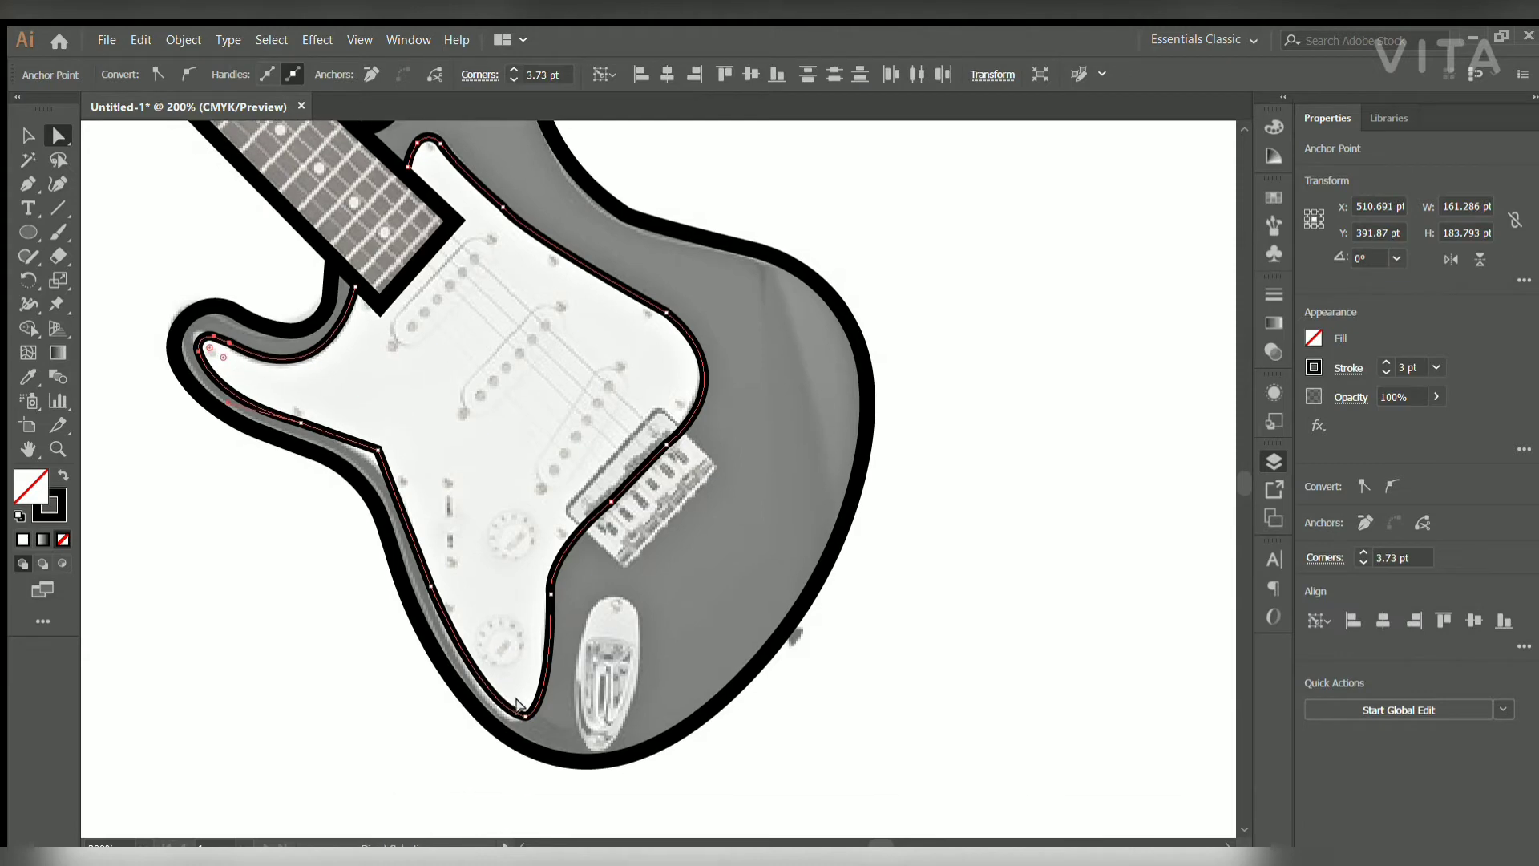
click(551, 593)
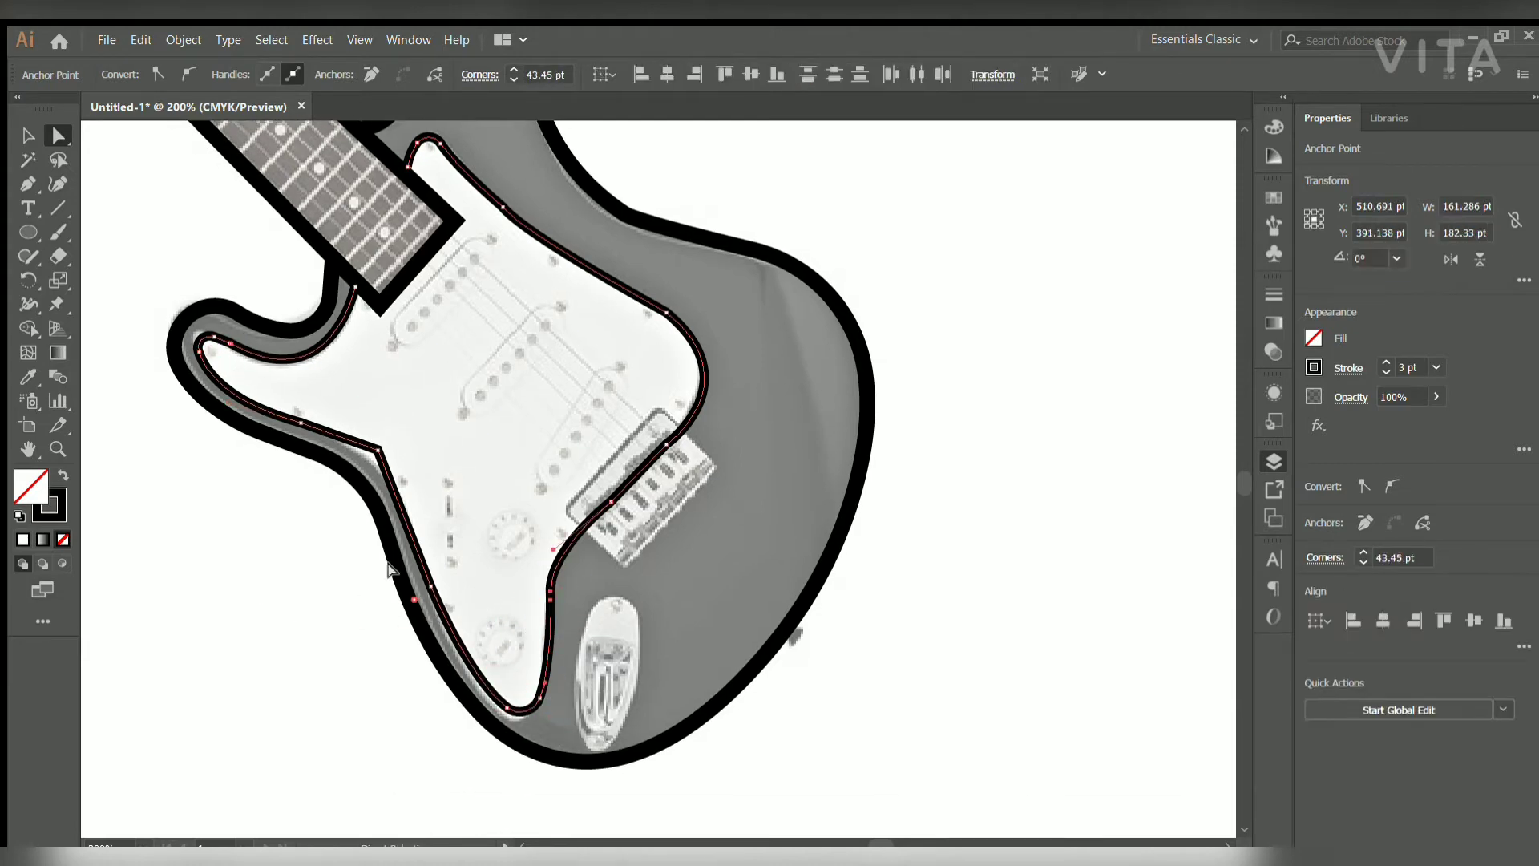
key(ctrl+a)
scroll(676, 373, up, 1)
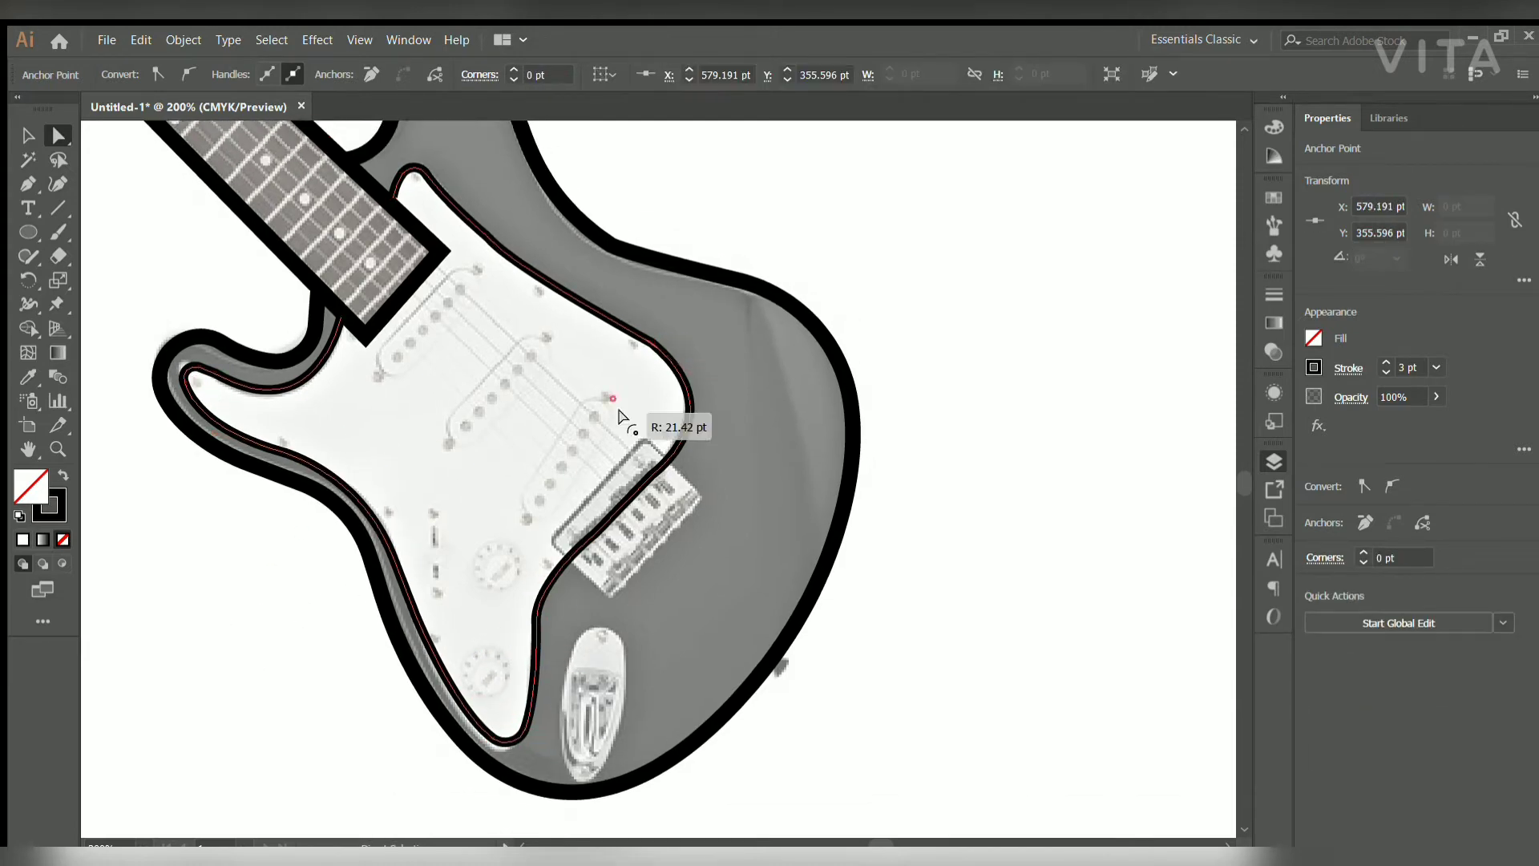
click(533, 260)
mouse_move(489, 239)
mouse_down()
mouse_move(425, 513)
mouse_move(710, 578)
mouse_up()
Draw a rectangle over the bridge, tilt and shorten it, and merge it into the pickguard with Shape Builder.
click(22, 234)
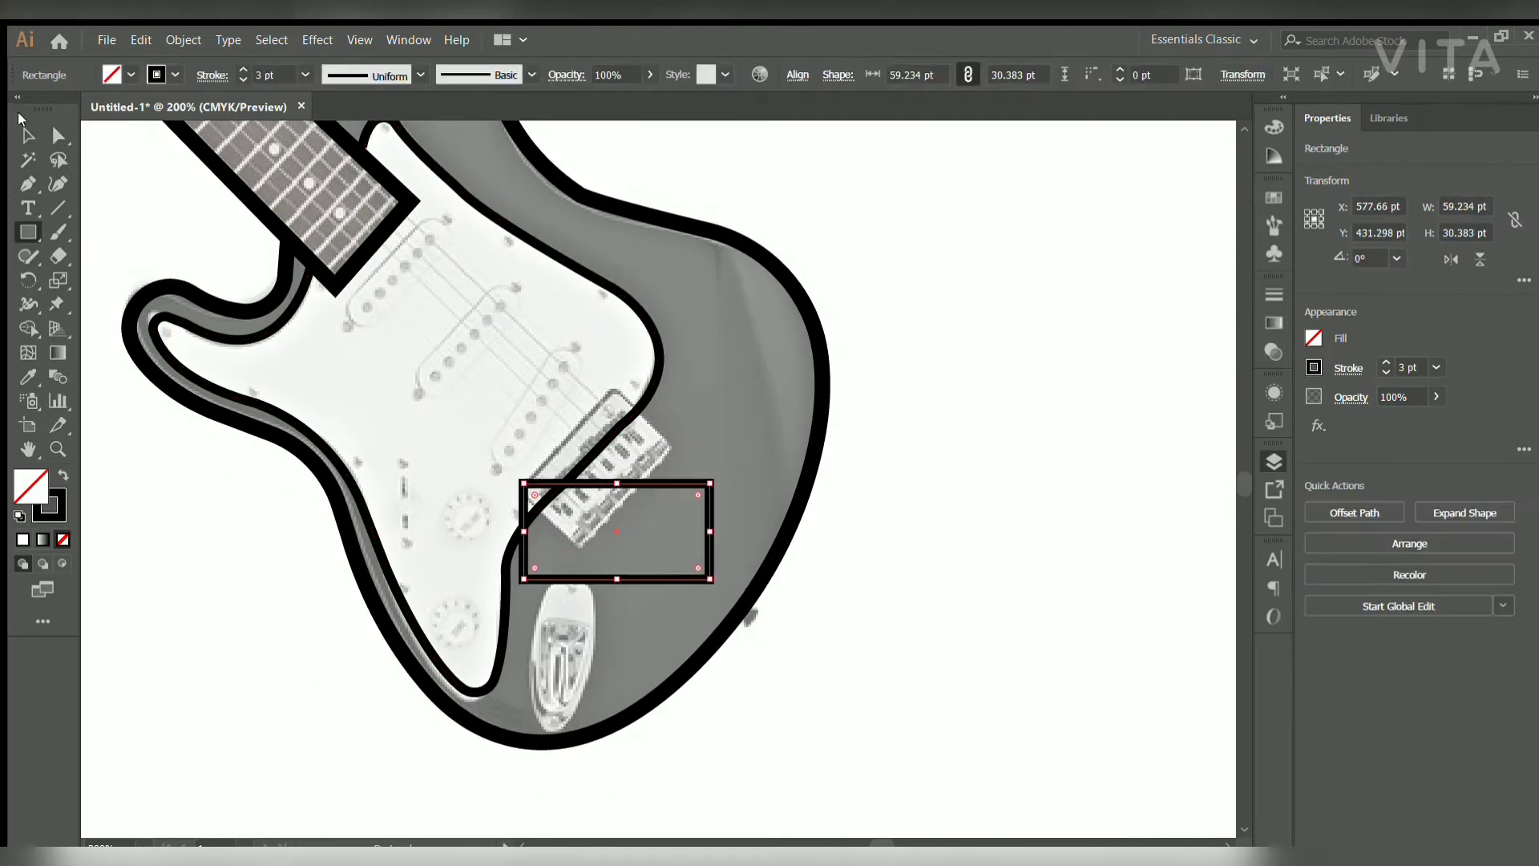
mouse_move(673, 403)
mouse_down()
mouse_move(719, 419)
mouse_move(663, 396)
mouse_up()
click(713, 428)
drag(503, 508, 529, 498)
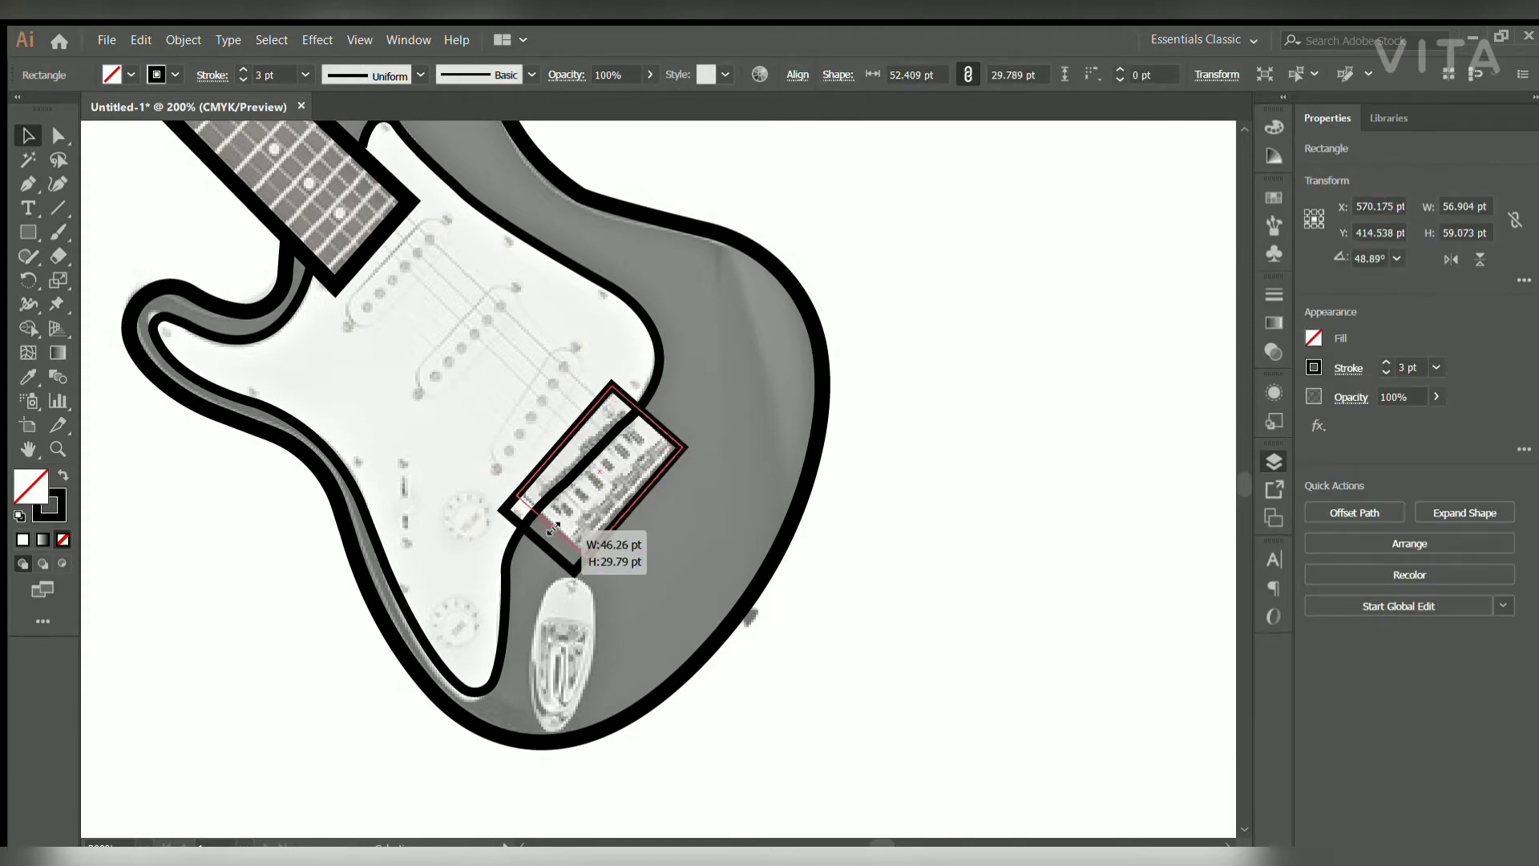
click(578, 590)
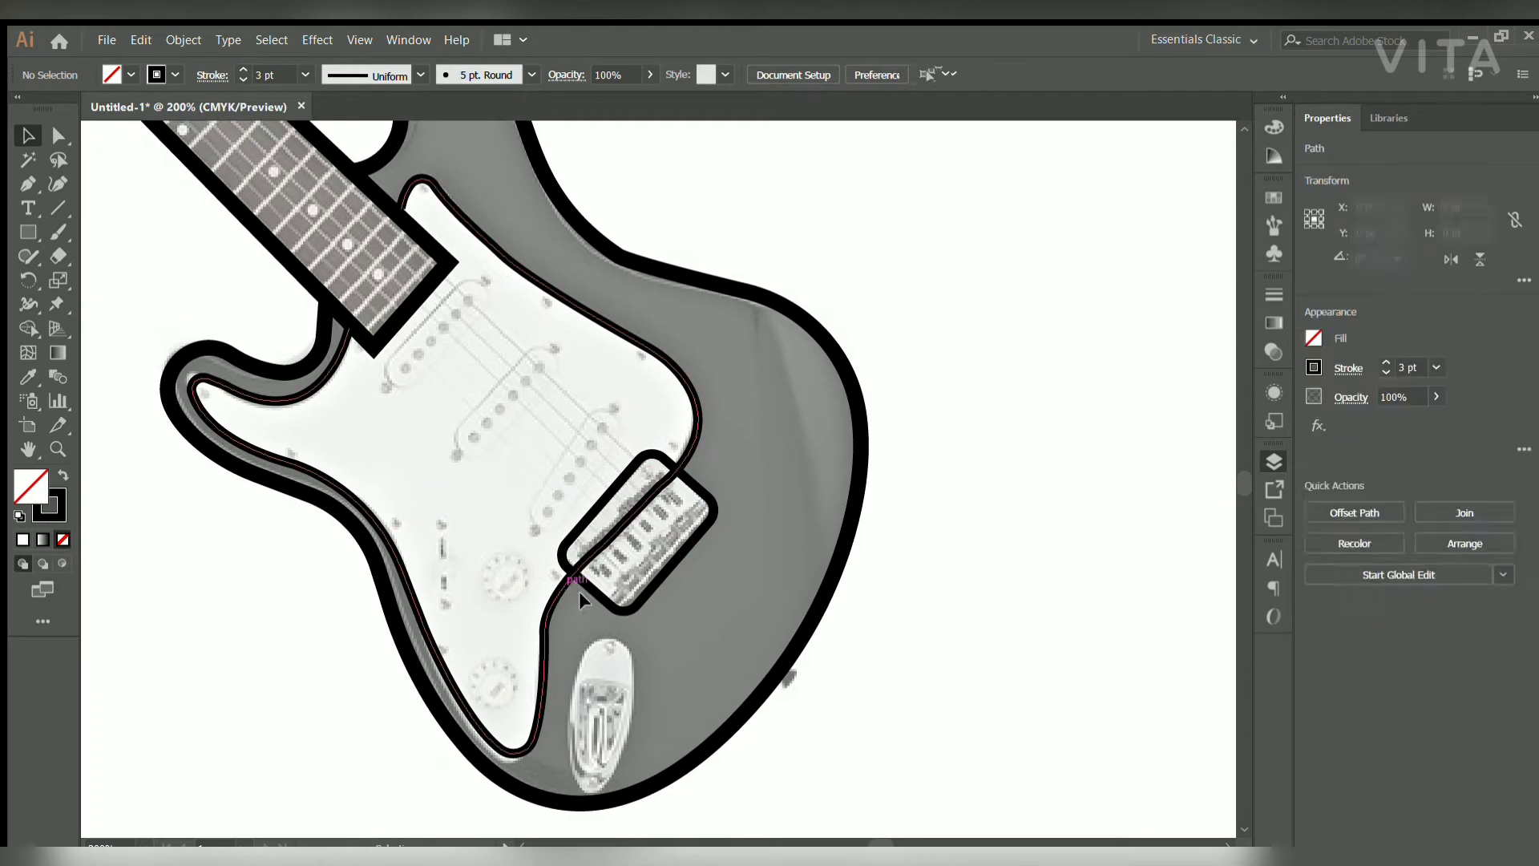
key(shift+m)
click(609, 550)
key(v)
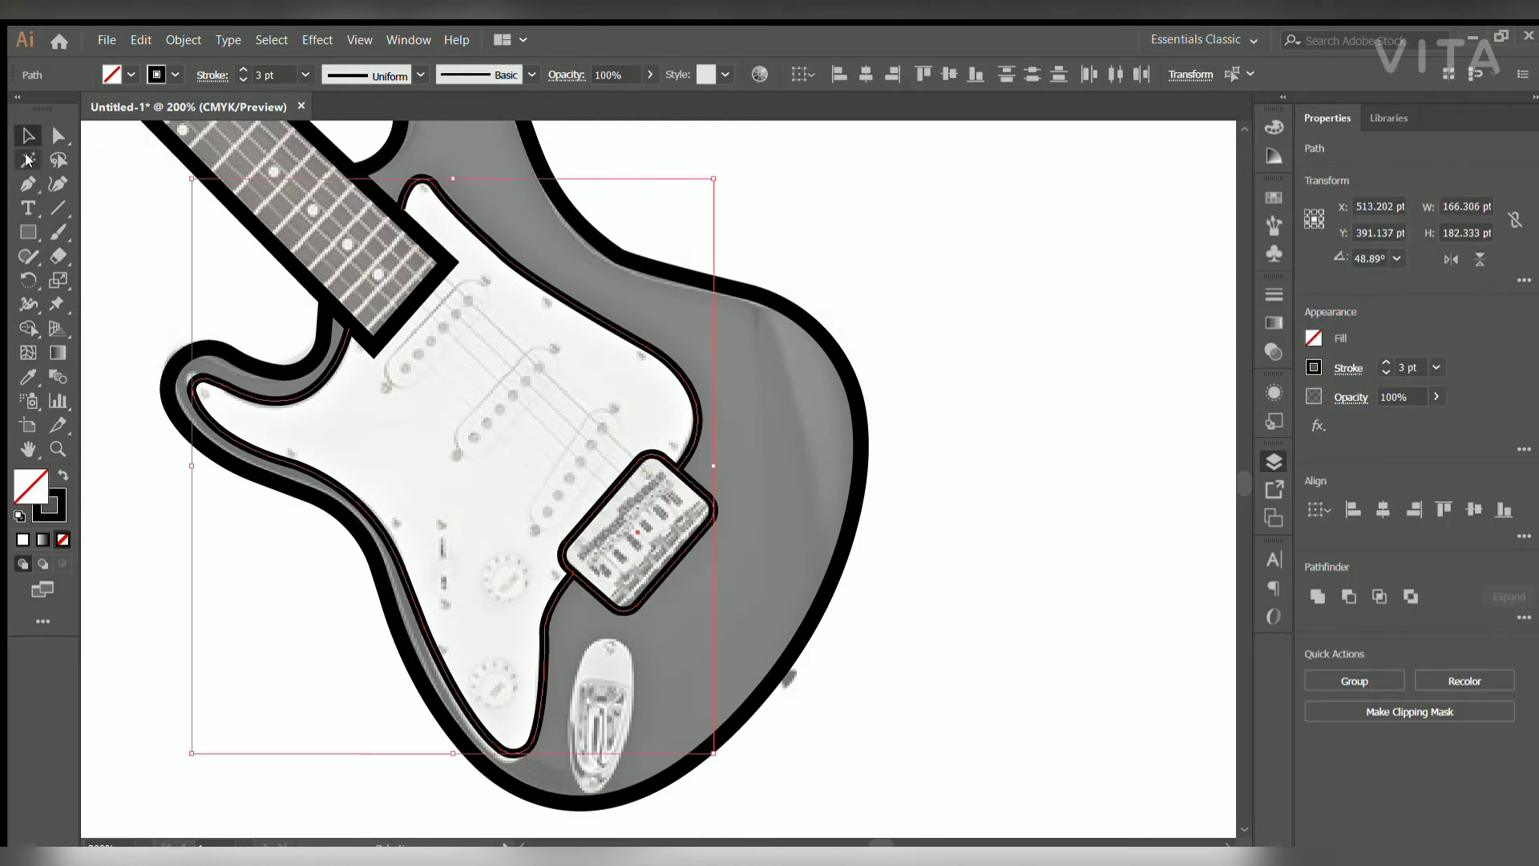
Draw an ellipse fitted around the oval jack plate.
scroll(401, 480, down, 3)
click(90, 252)
key(l)
drag(590, 475, 664, 633)
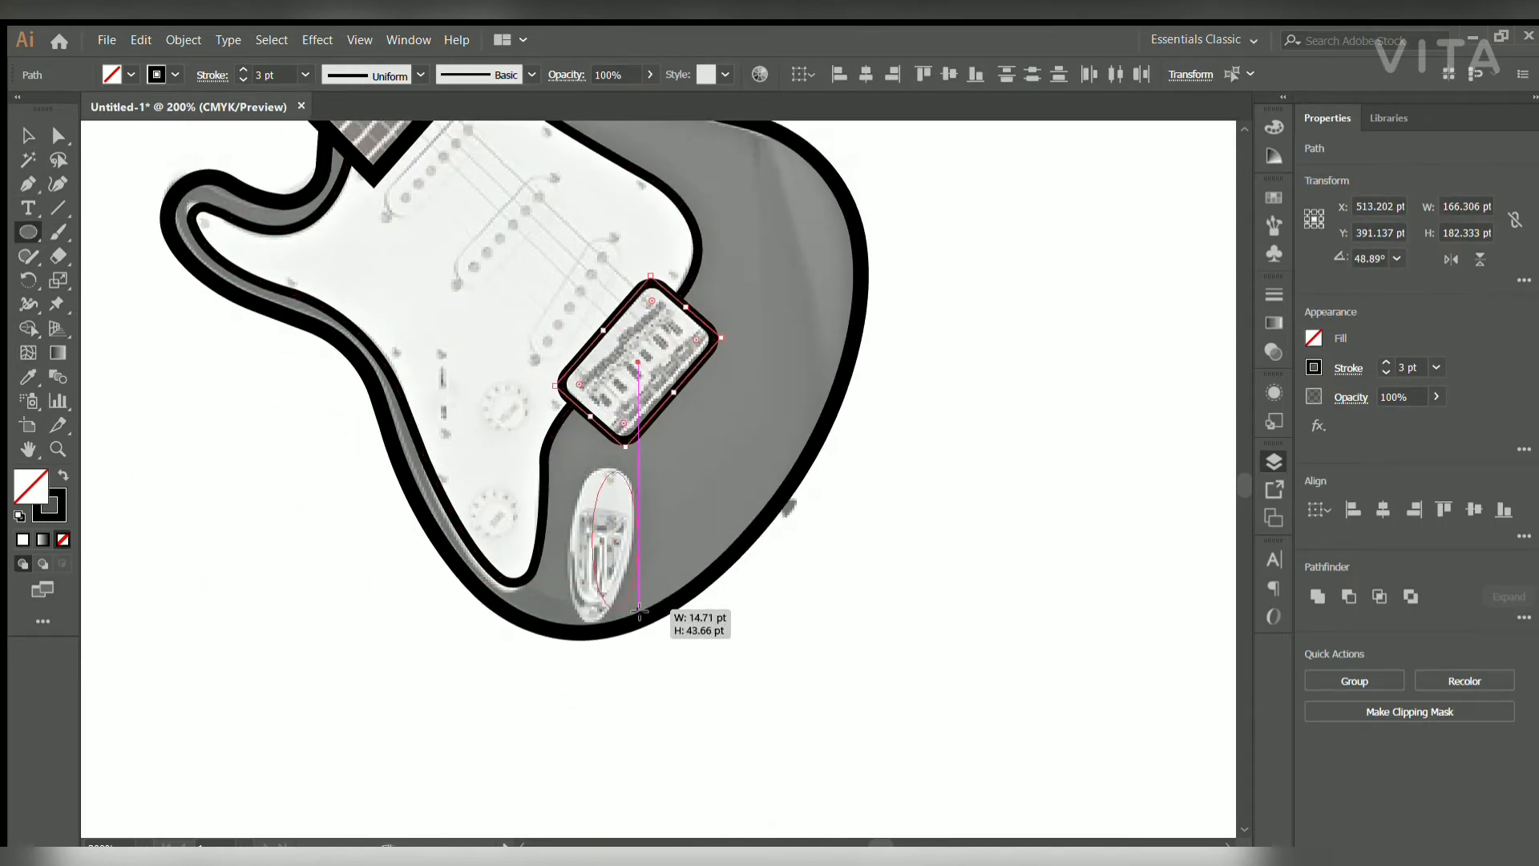
mouse_move(650, 467)
mouse_down()
mouse_move(661, 483)
mouse_move(648, 452)
mouse_up()
Draw a circle ring on the first tuner post and set its stroke to 2 pt.
click(708, 476)
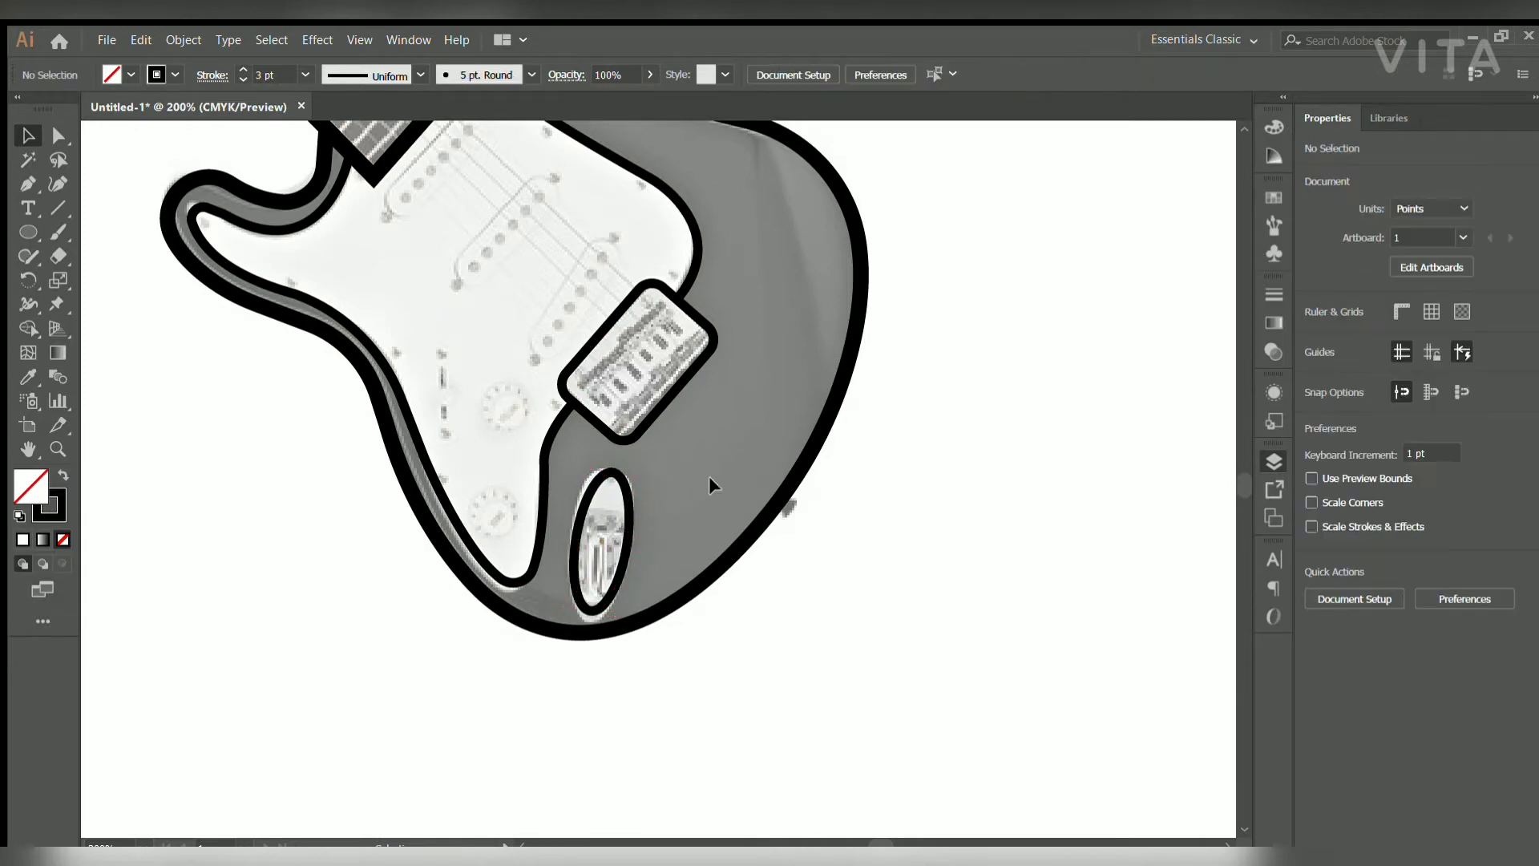
scroll(709, 476, down, 2)
scroll(656, 446, down, 3)
scroll(469, 353, up, 2)
scroll(421, 415, up, 4)
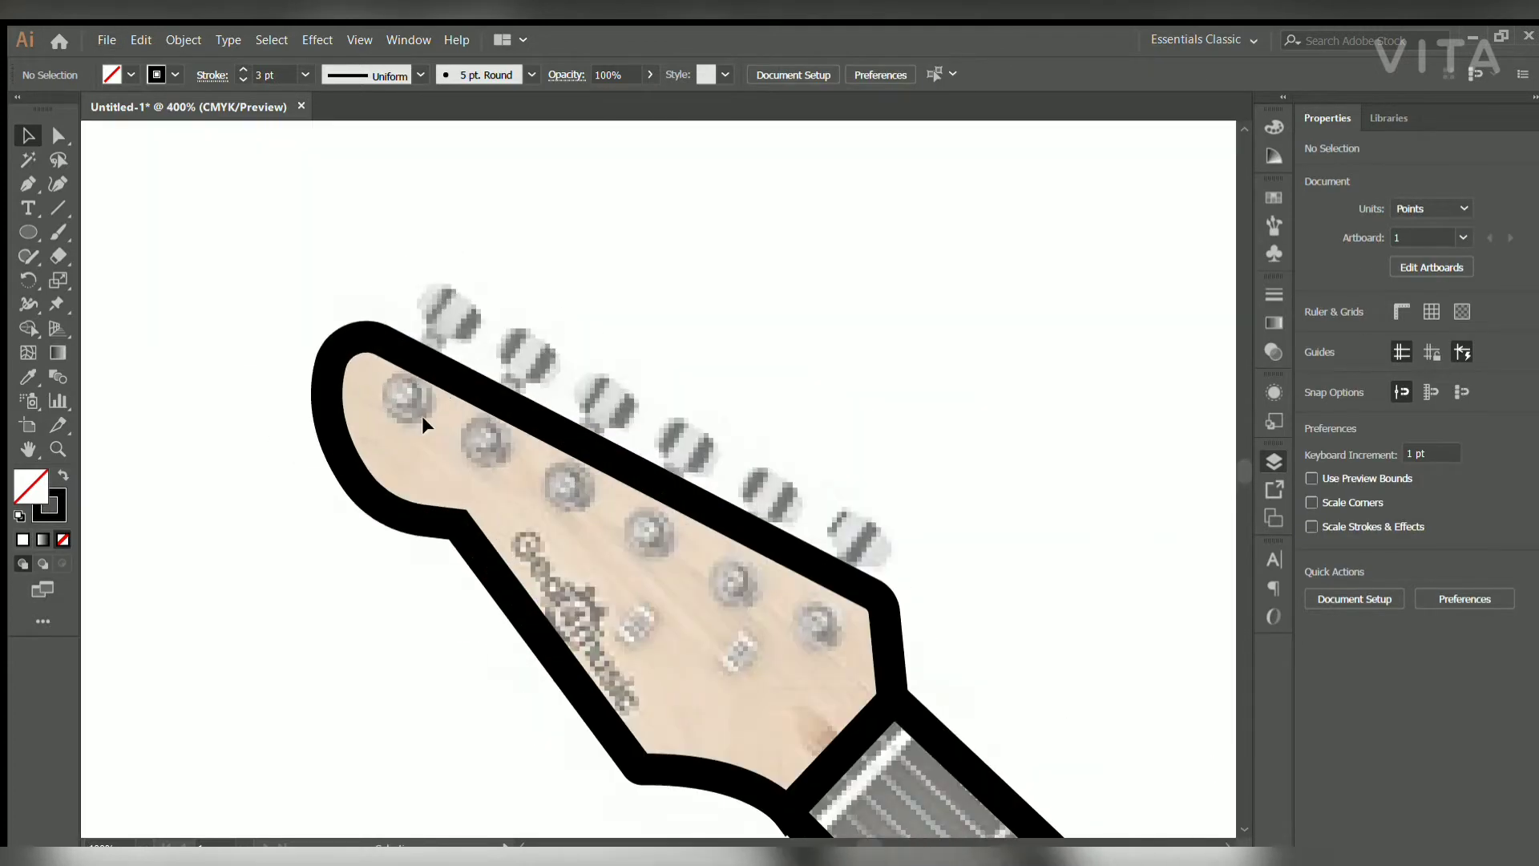
key(l)
scroll(377, 391, up, 1)
key(v)
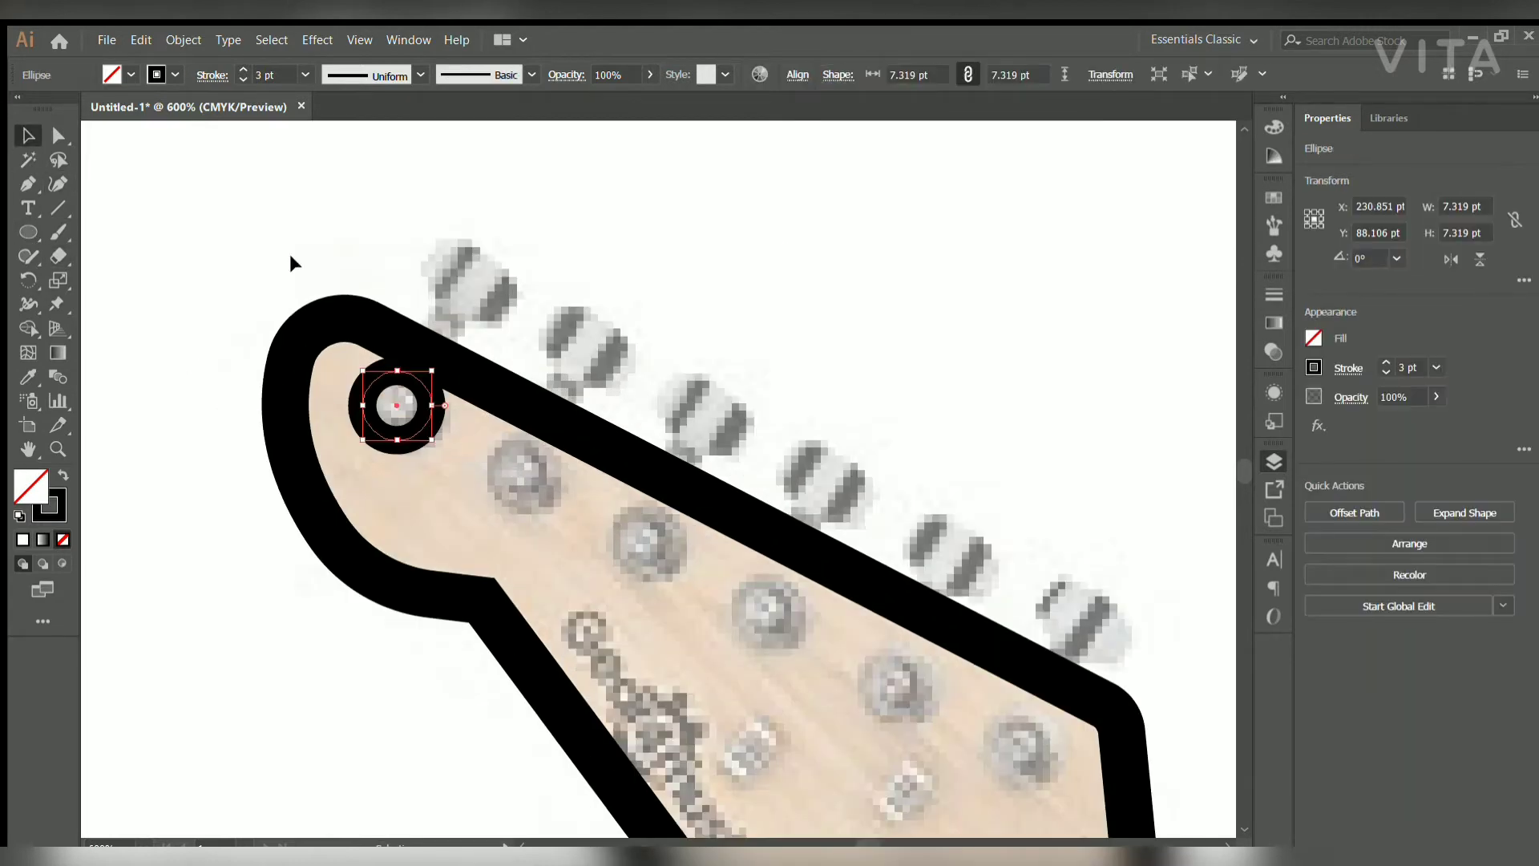
click(290, 253)
key(ctrl+z)
click(244, 78)
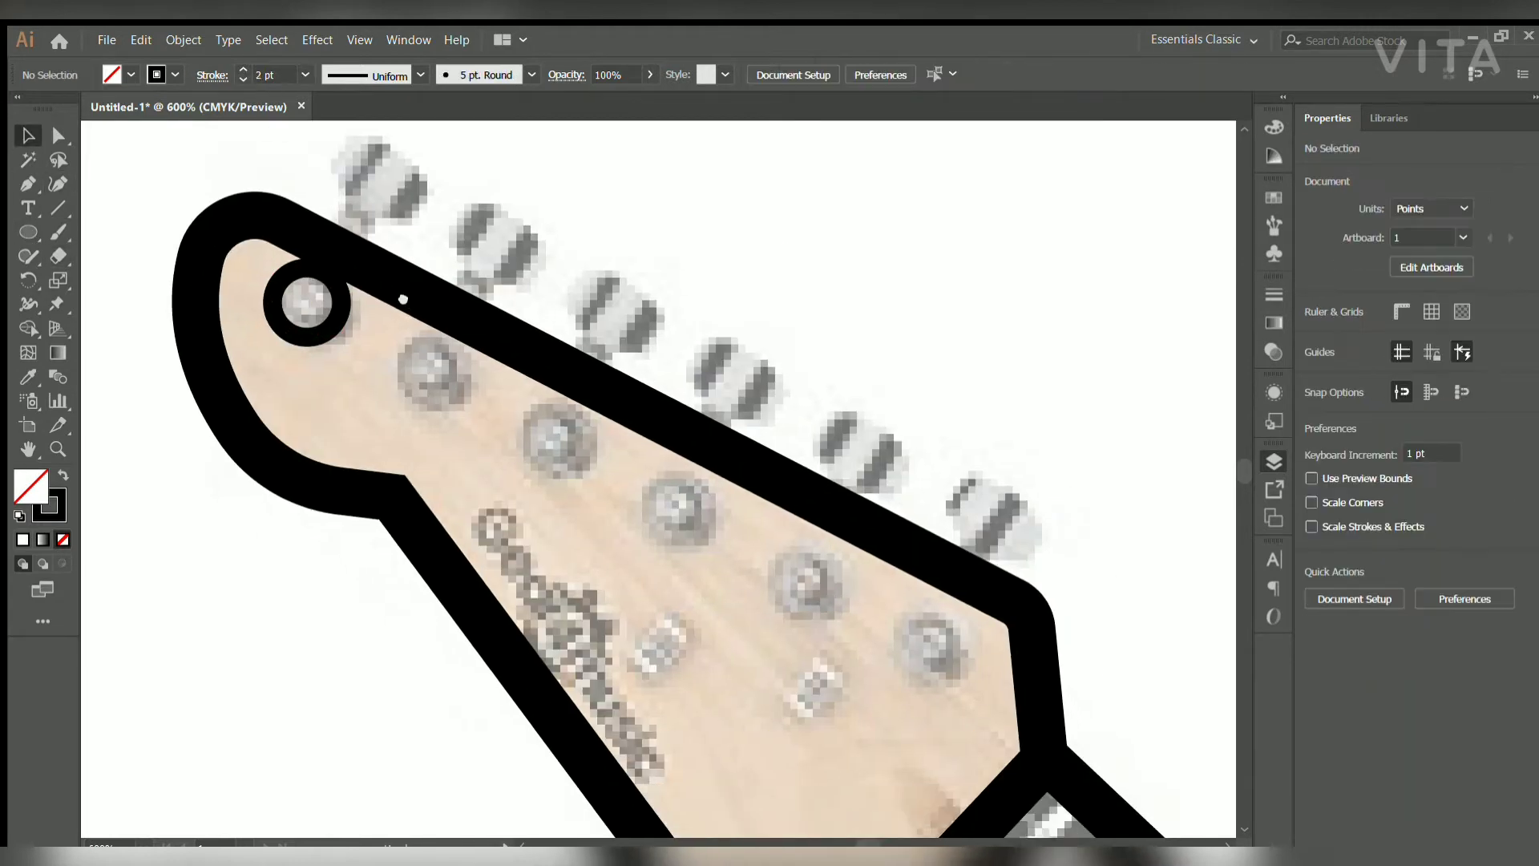
Alt-drag ring copies onto the remaining tuner posts and one over the first tuning key.
drag(325, 330, 329, 334)
drag(422, 374, 421, 375)
click(409, 386)
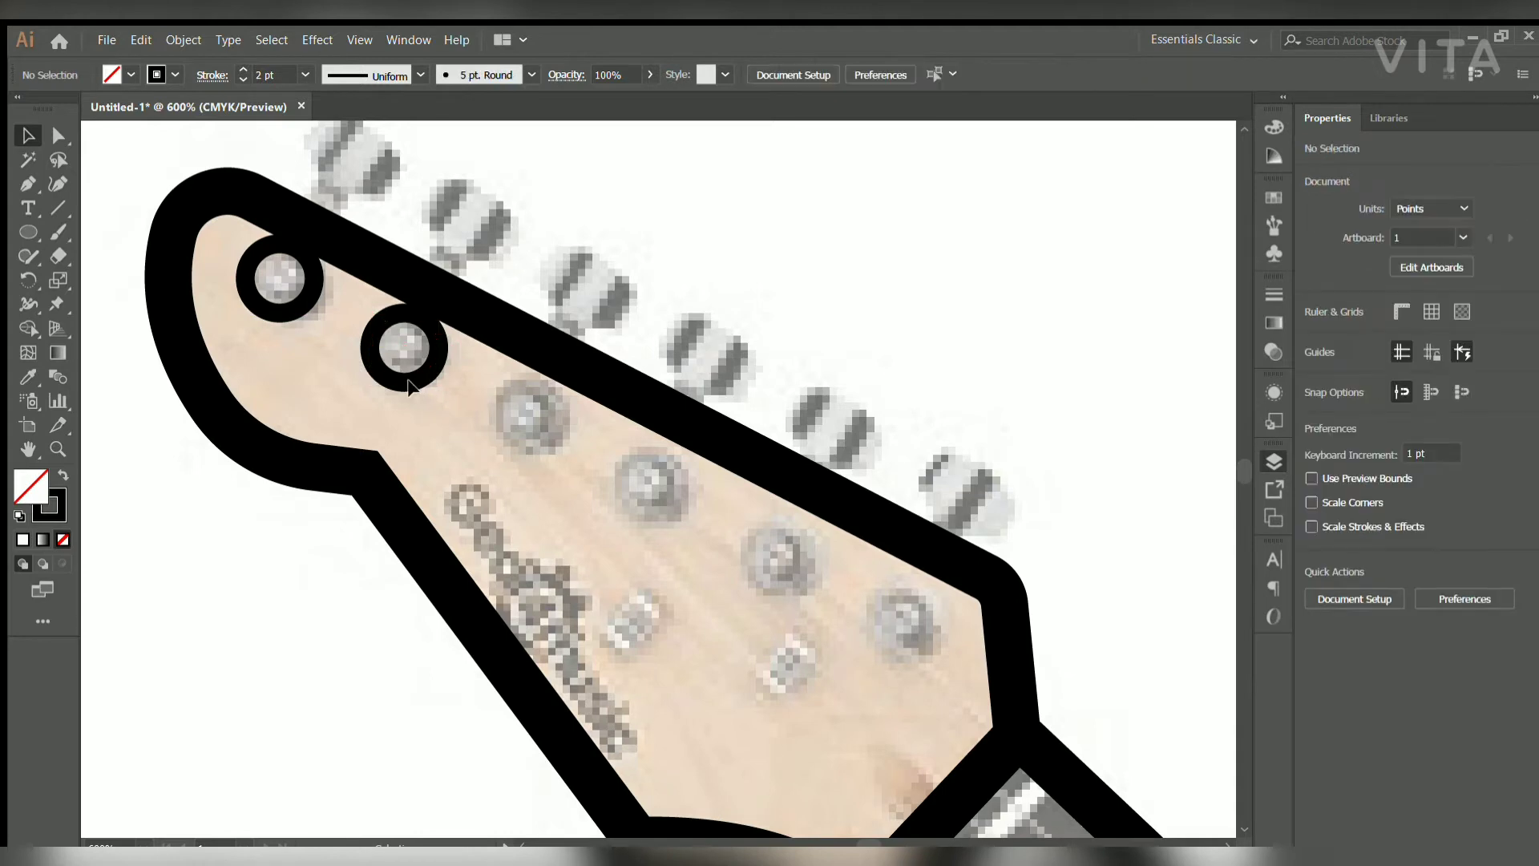
drag(538, 441, 549, 445)
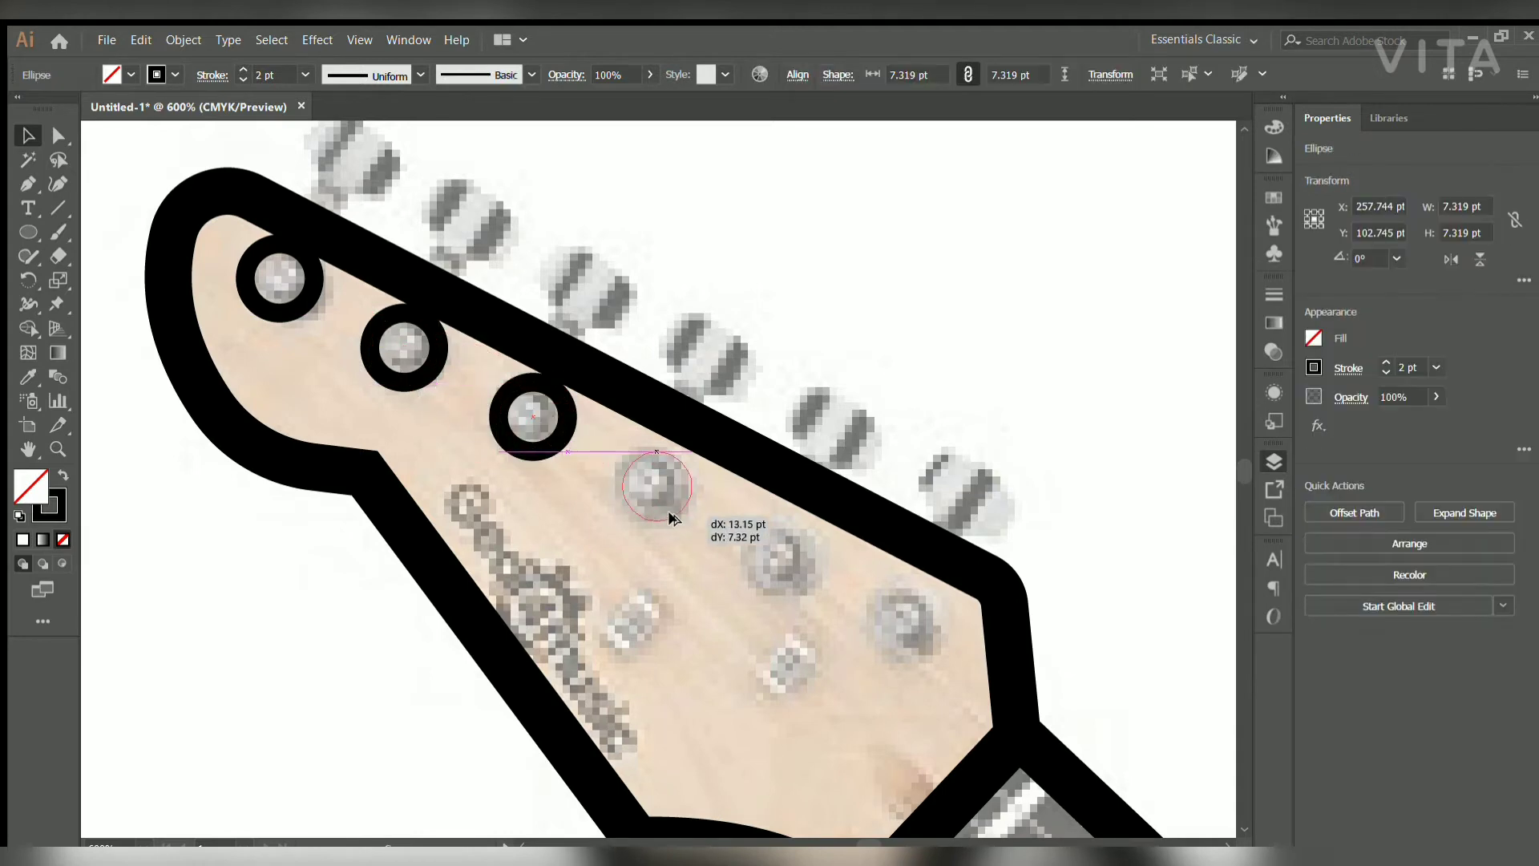
drag(672, 519, 671, 520)
drag(672, 519, 529, 418)
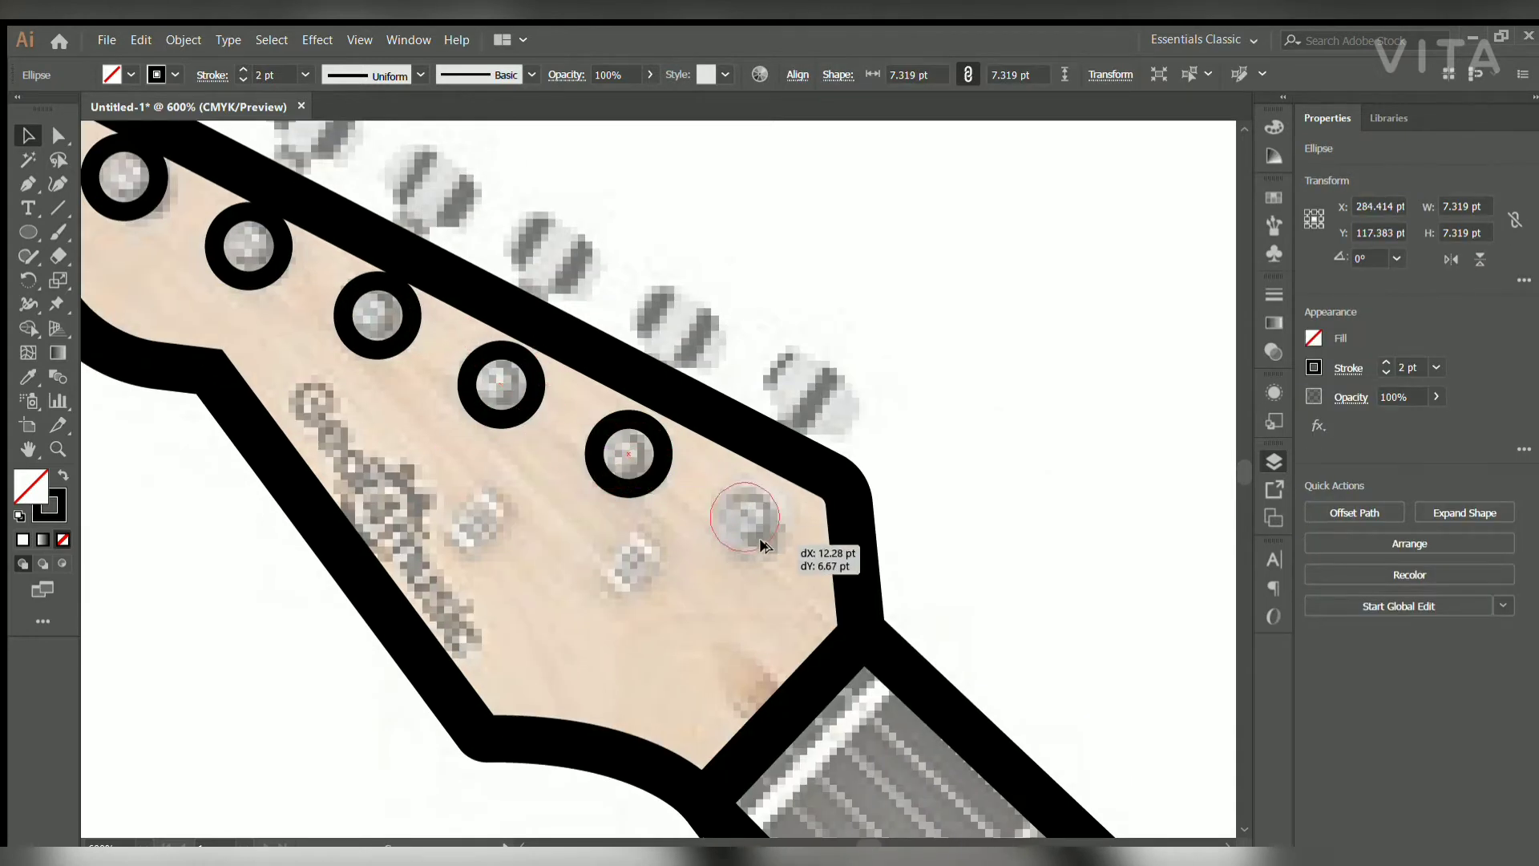
drag(762, 545, 761, 545)
scroll(761, 545, down, 2)
scroll(345, 416, up, 2)
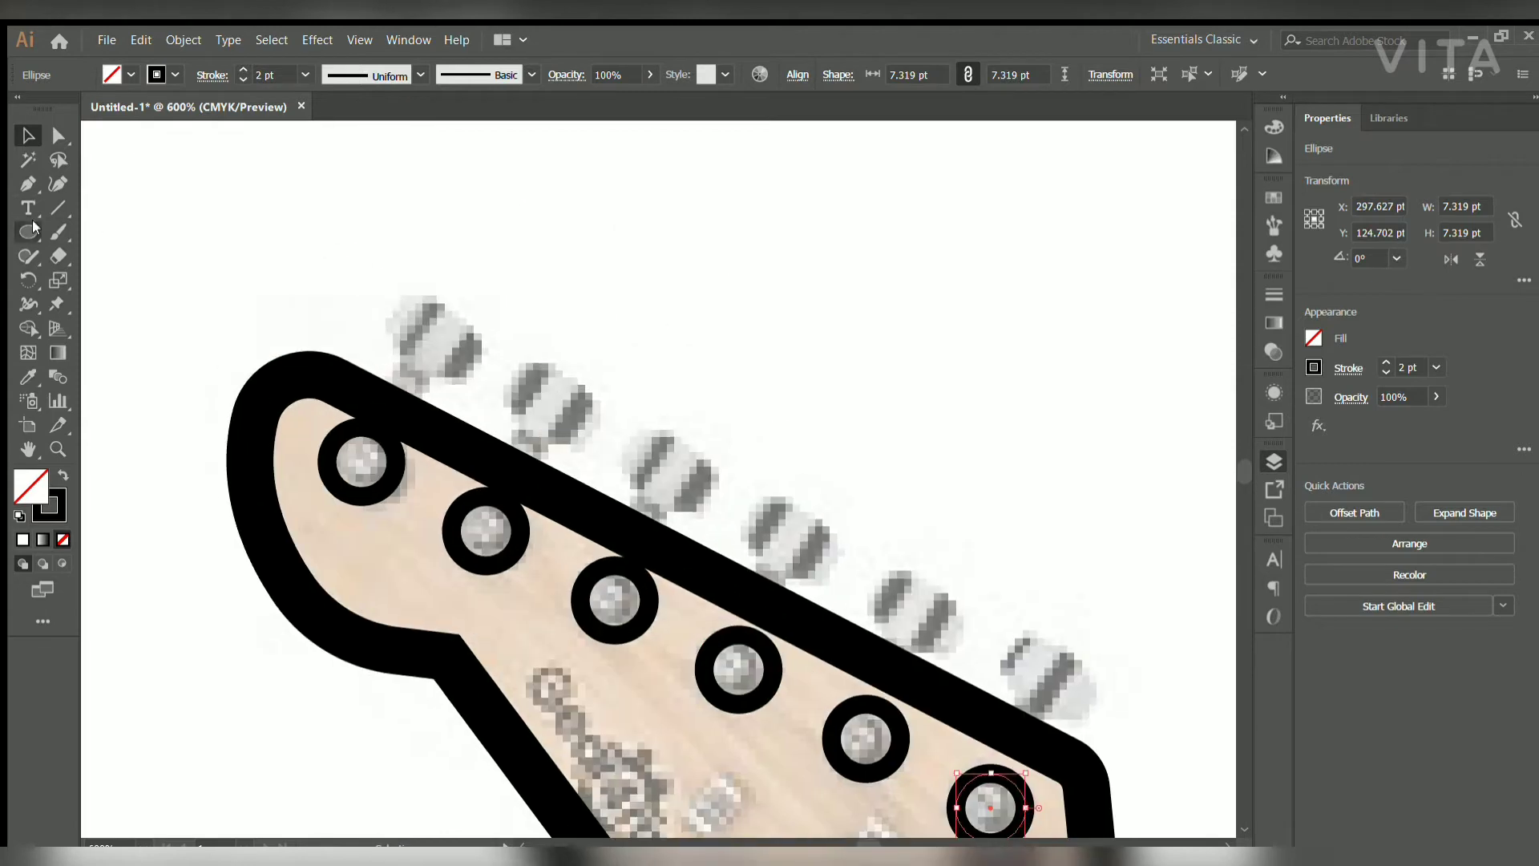
click(31, 132)
drag(473, 372, 493, 331)
Pen-draw a stem below the ring and merge them into one keyhole-shaped tuning peg.
key(ctrl+shift+a)
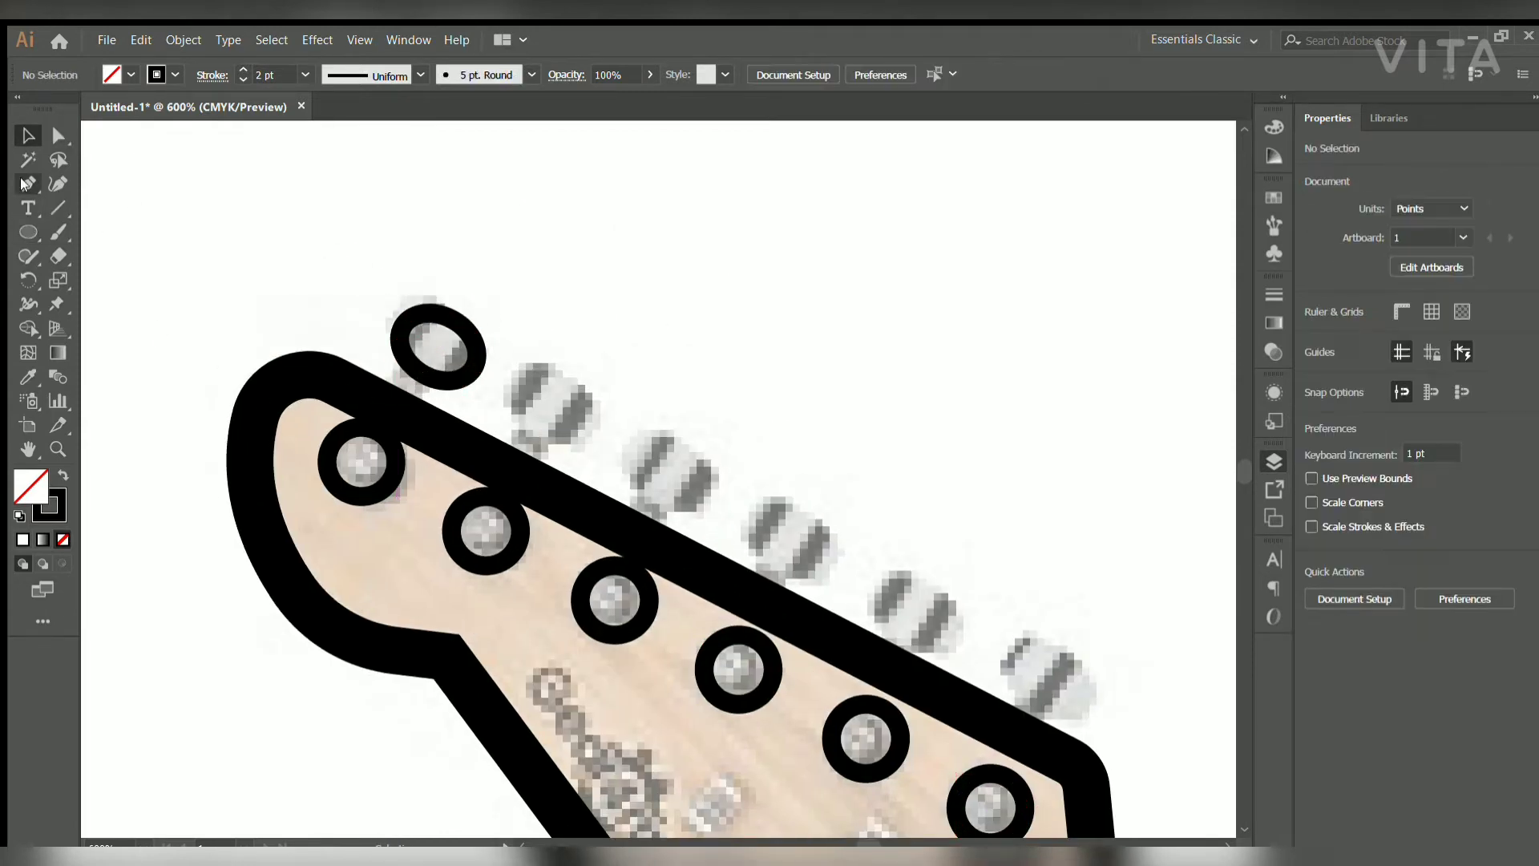
key(p)
click(380, 392)
click(415, 347)
drag(414, 371, 415, 405)
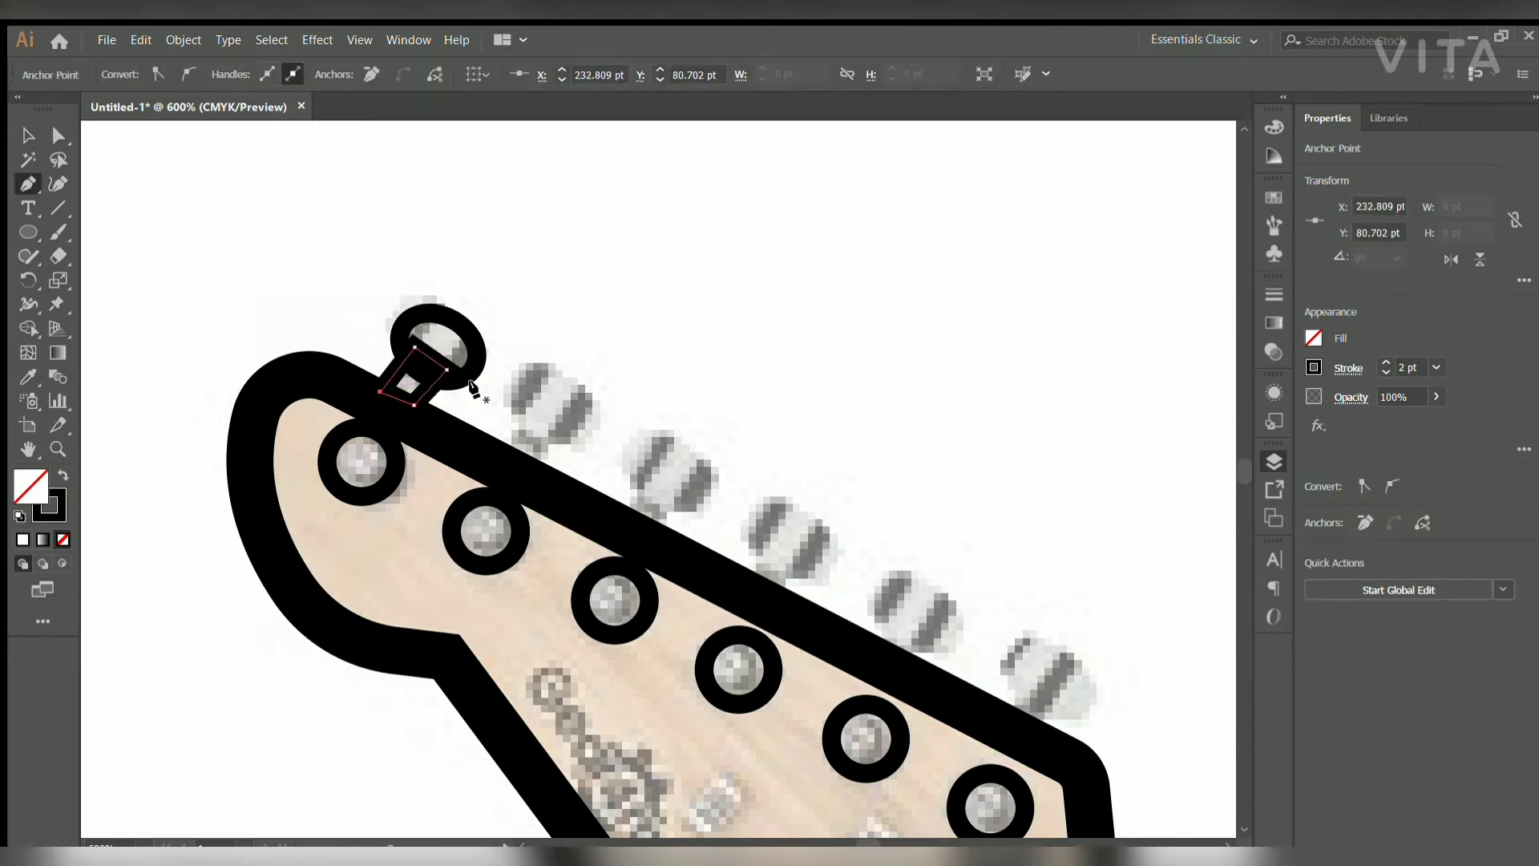
key(v)
drag(395, 291, 20, 405)
mouse_move(401, 393)
mouse_down()
mouse_move(437, 345)
mouse_move(347, 240)
mouse_up()
key(v)
key(ctrl+shift+a)
Copy the peg onto each remaining tuning key along the headstock.
drag(394, 310, 481, 365)
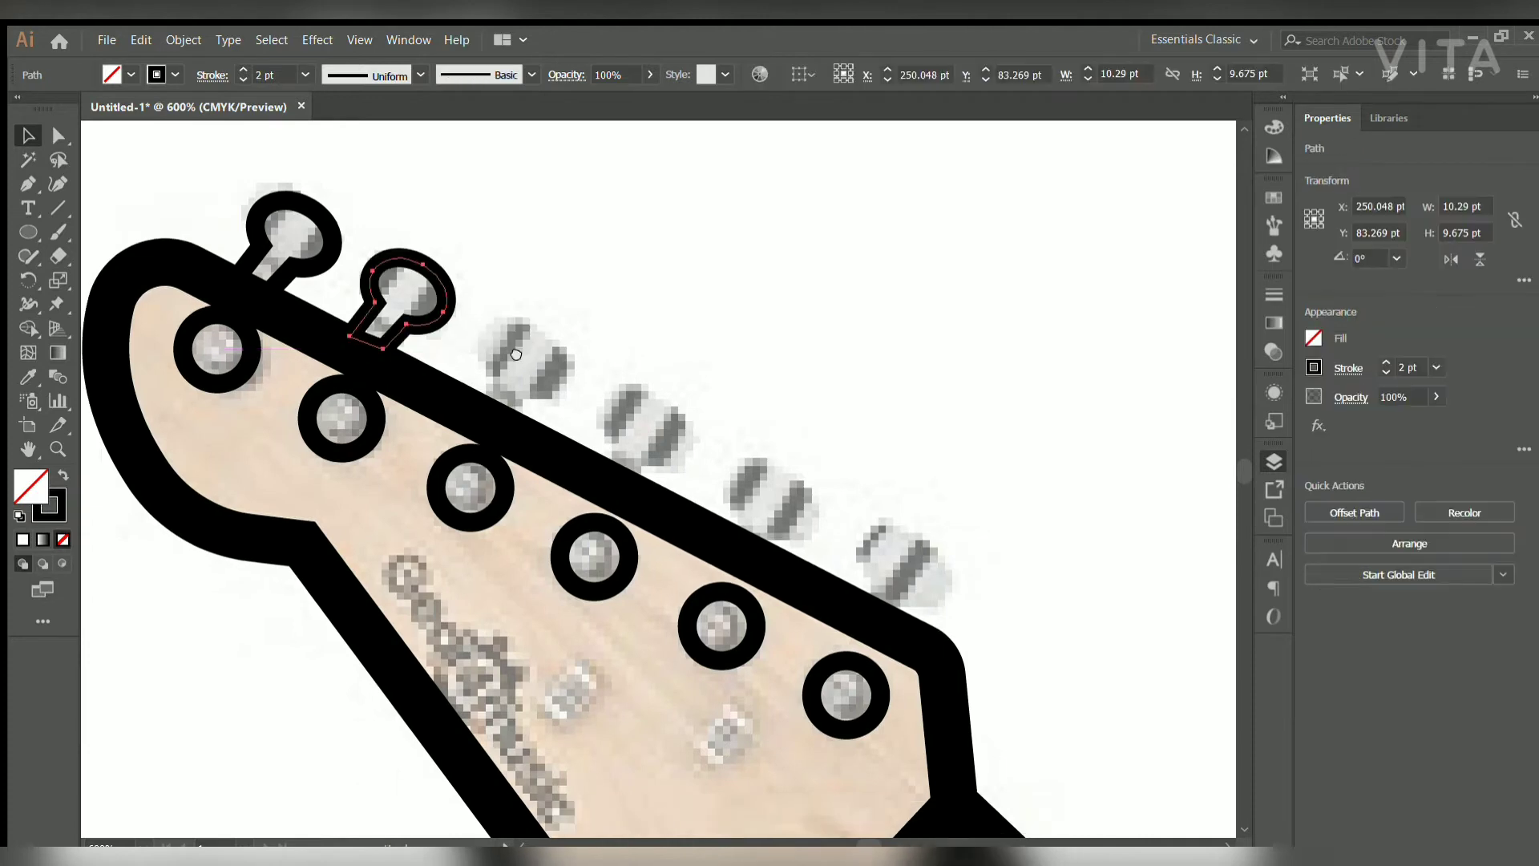
mouse_move(412, 308)
mouse_down()
mouse_move(607, 413)
mouse_move(540, 364)
mouse_up()
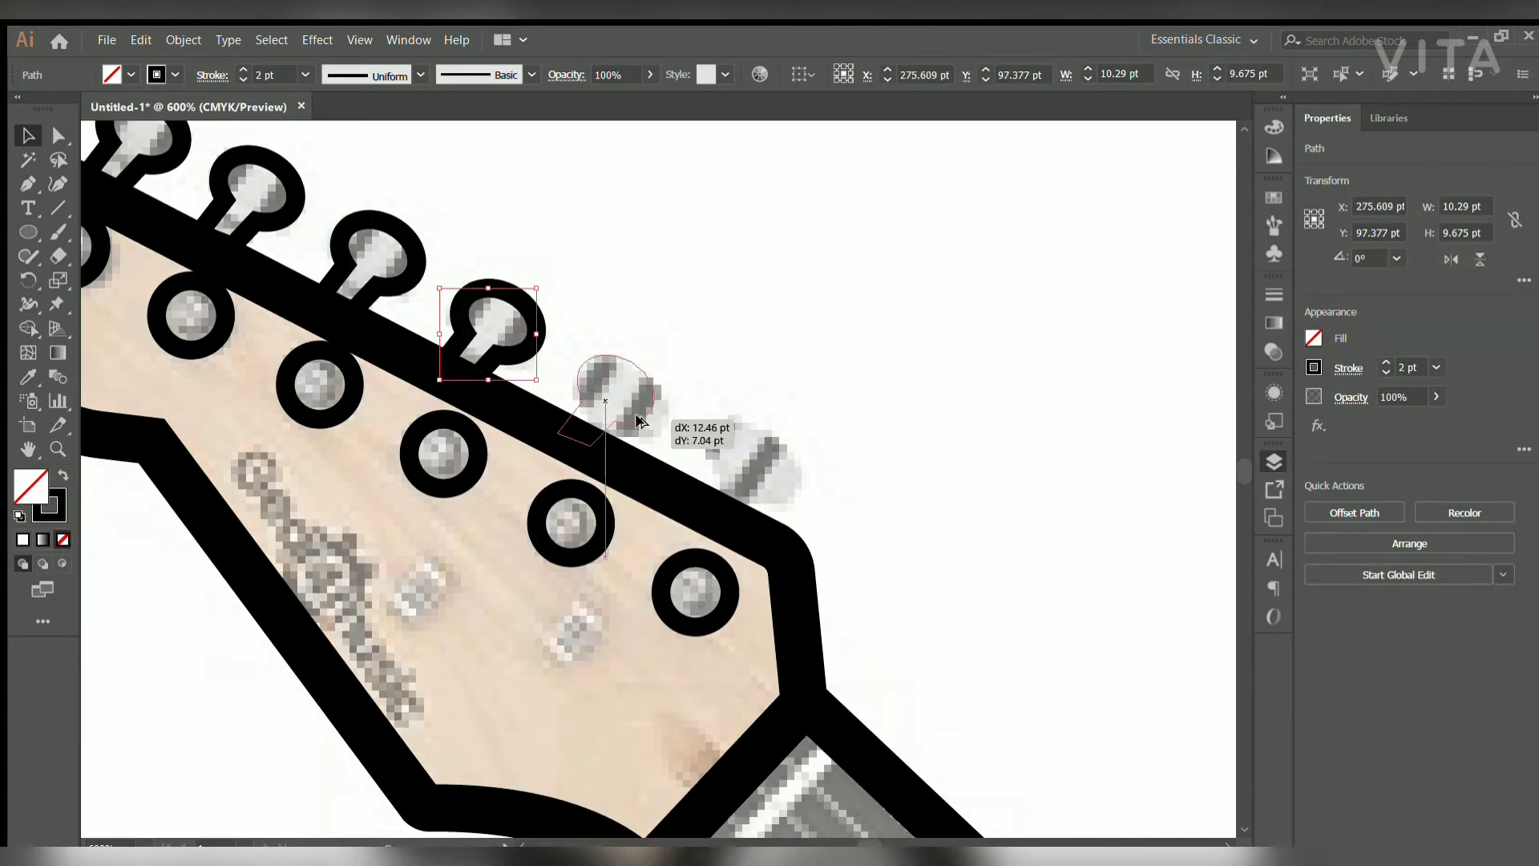
scroll(639, 420, down, 2)
mouse_move(639, 420)
mouse_down()
mouse_move(710, 445)
mouse_move(497, 226)
mouse_up()
click(710, 446)
Draw a thick black line across the nut and copy it onto the first two frets.
key(p)
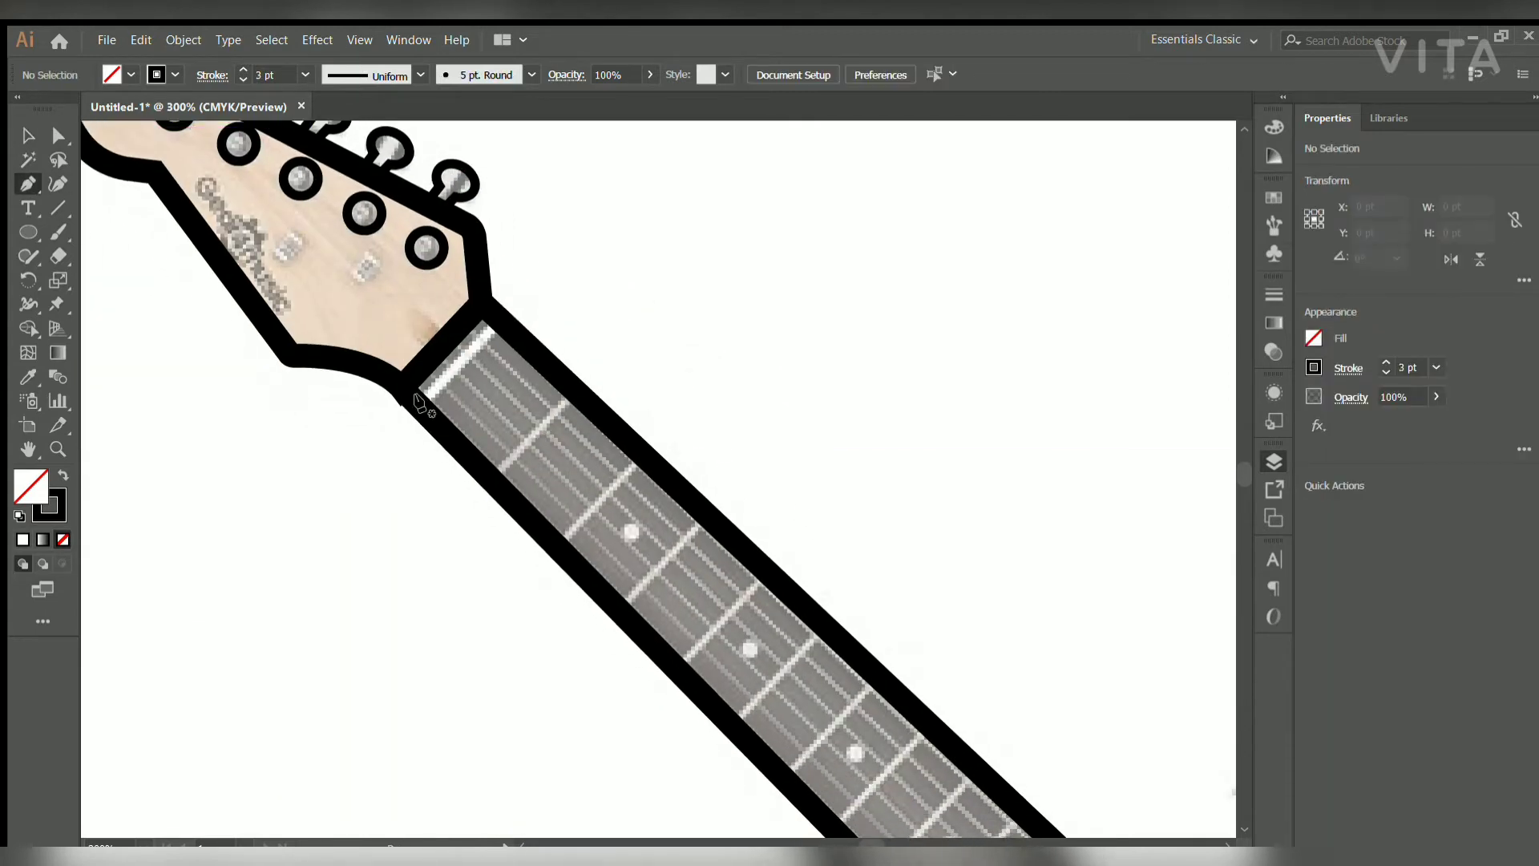
click(420, 401)
click(492, 328)
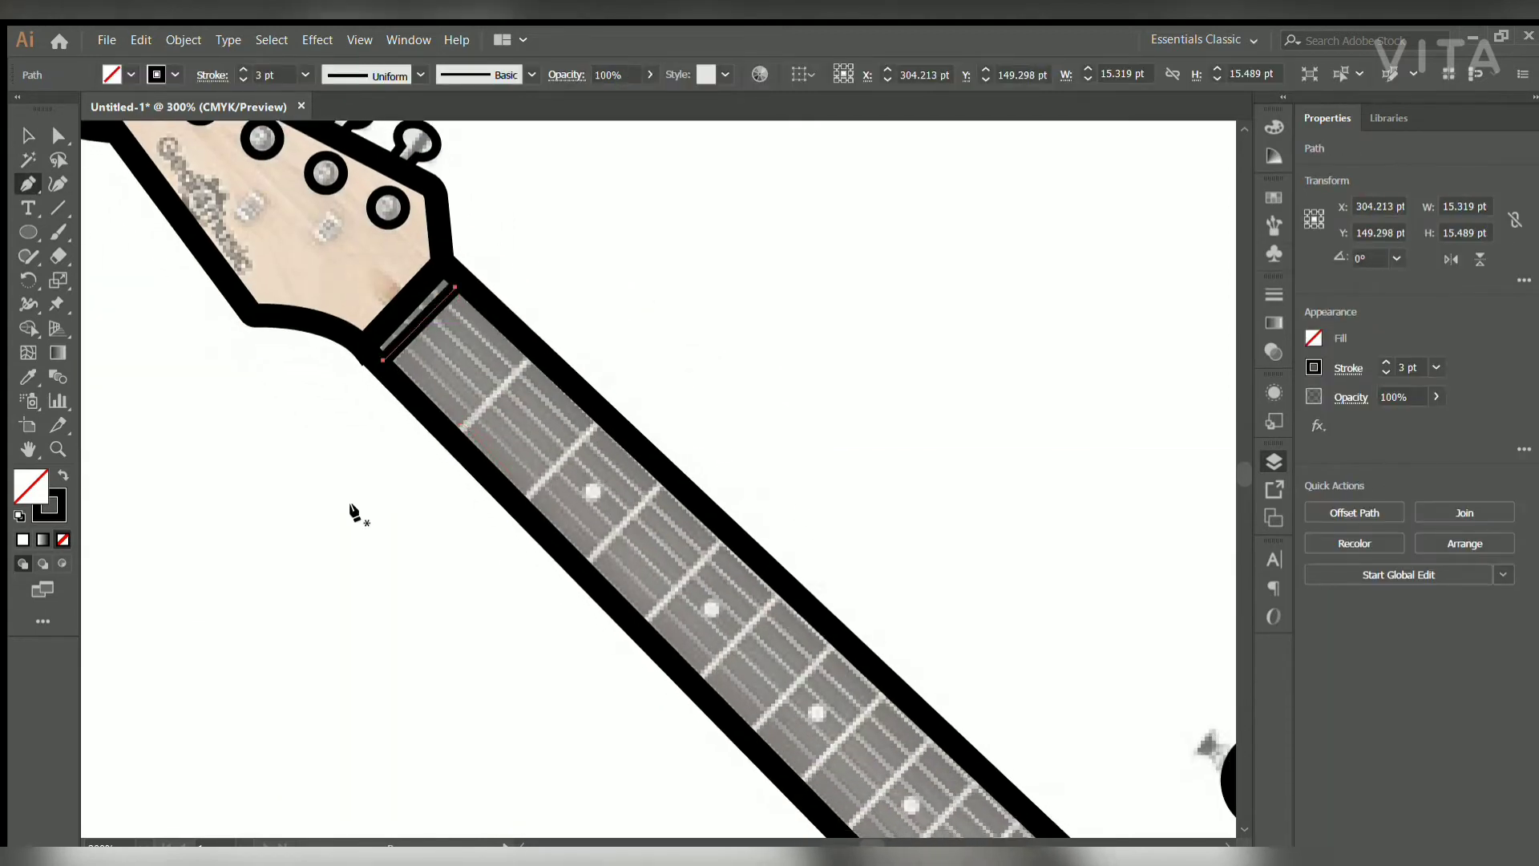
drag(500, 394, 420, 337)
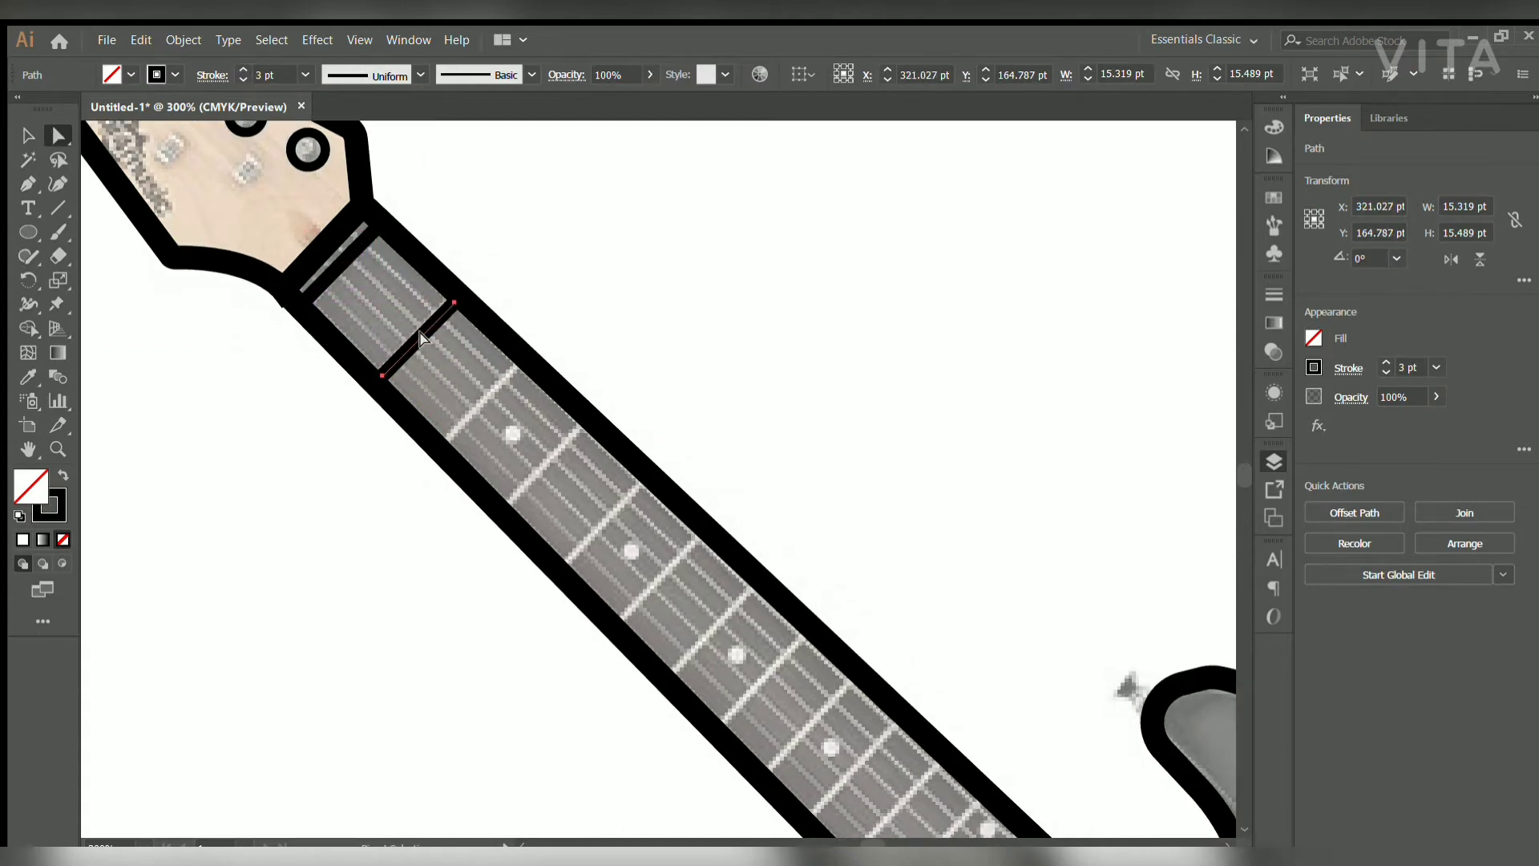
drag(481, 400, 372, 307)
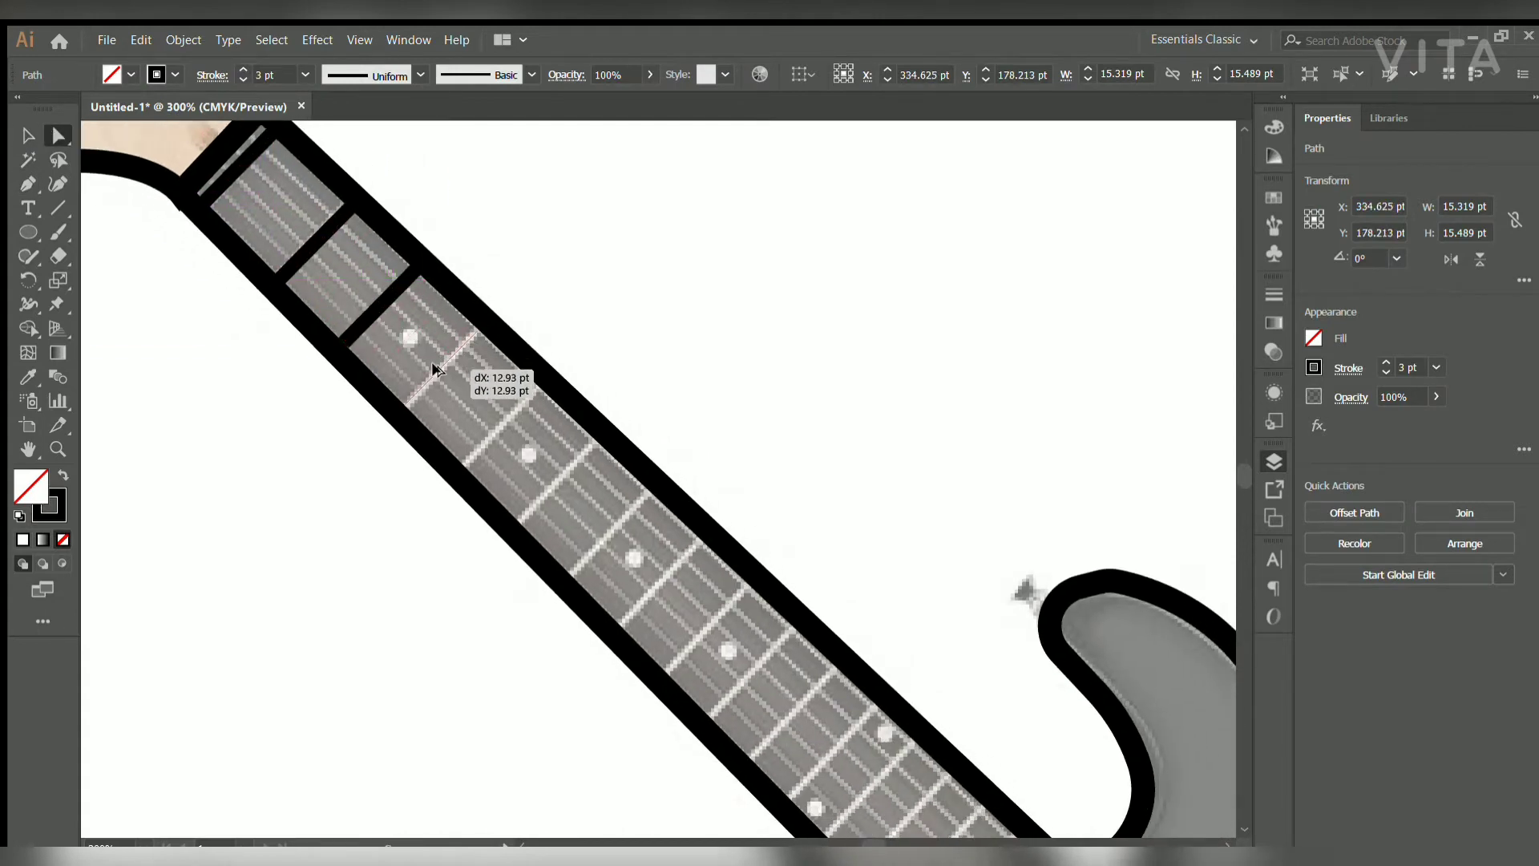
Deselect all and start a new pen line across the next fret.
key(ctrl+shift+a)
key(p)
click(392, 411)
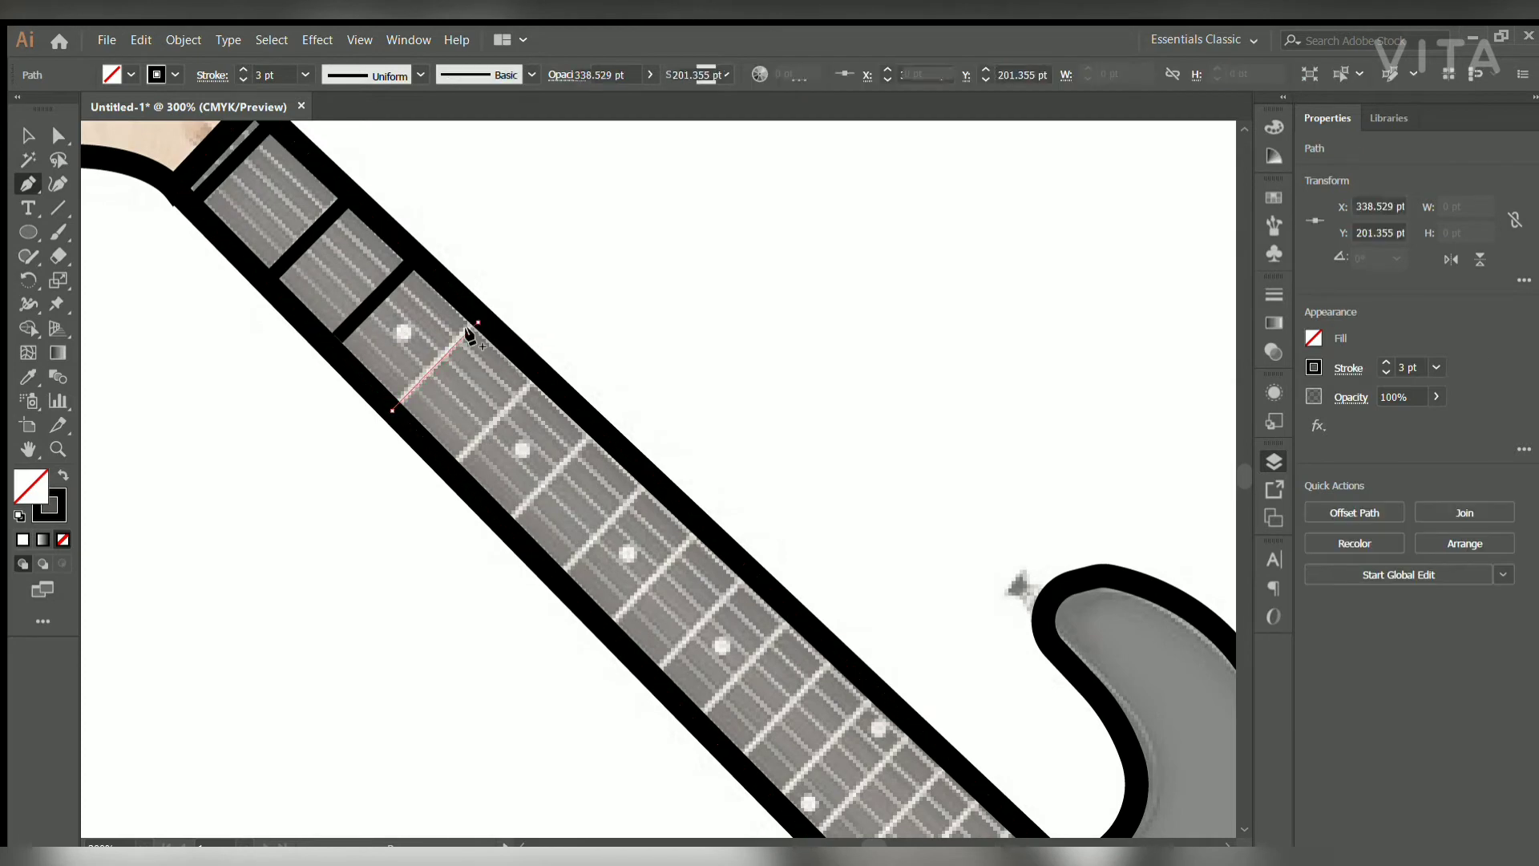
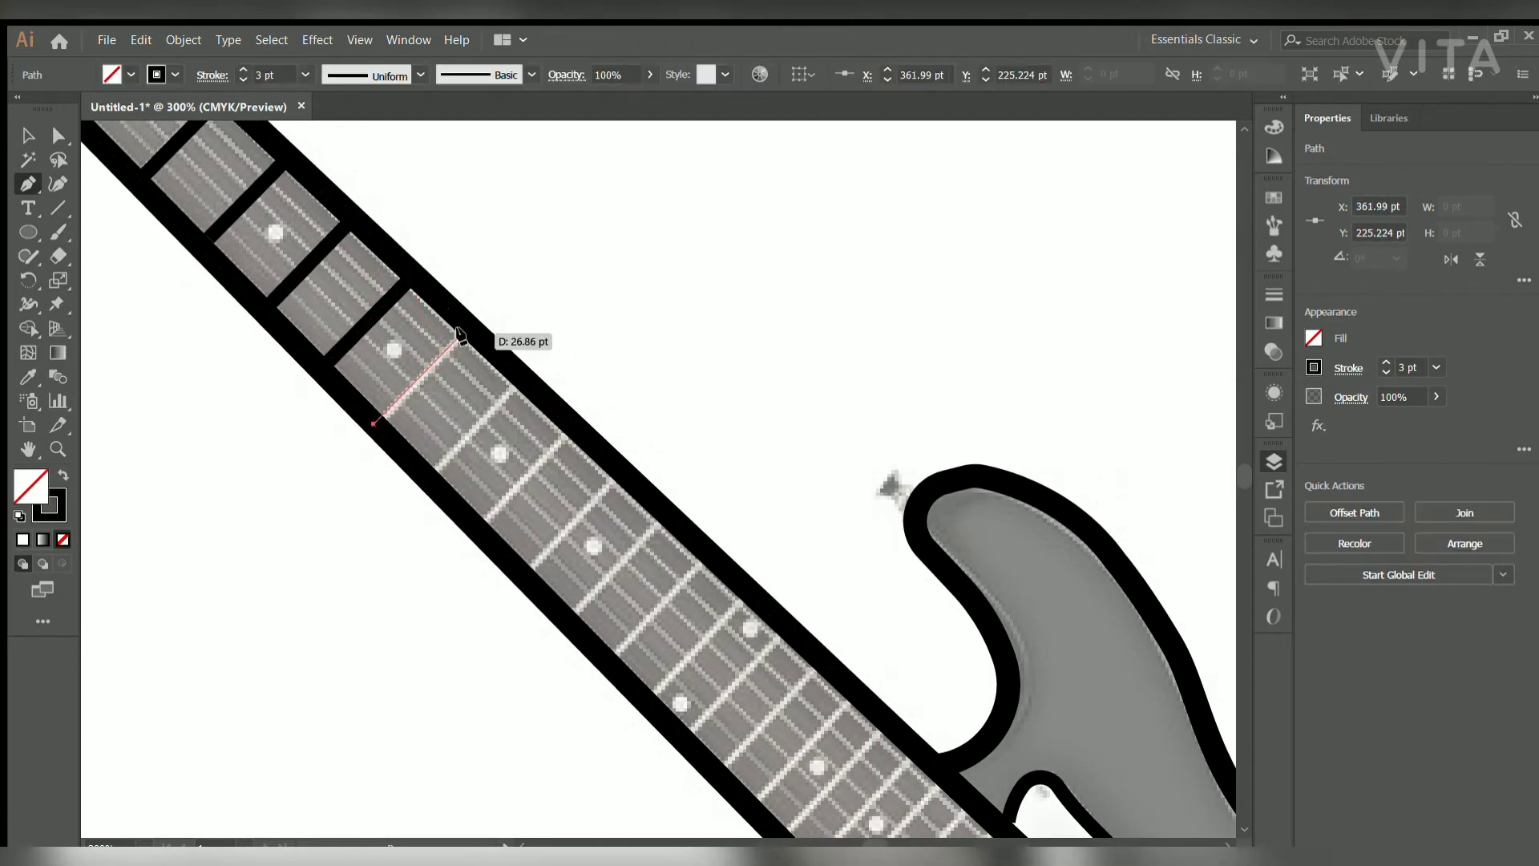
Draw straight black fret lines across the neck from the body end upward.
click(459, 335)
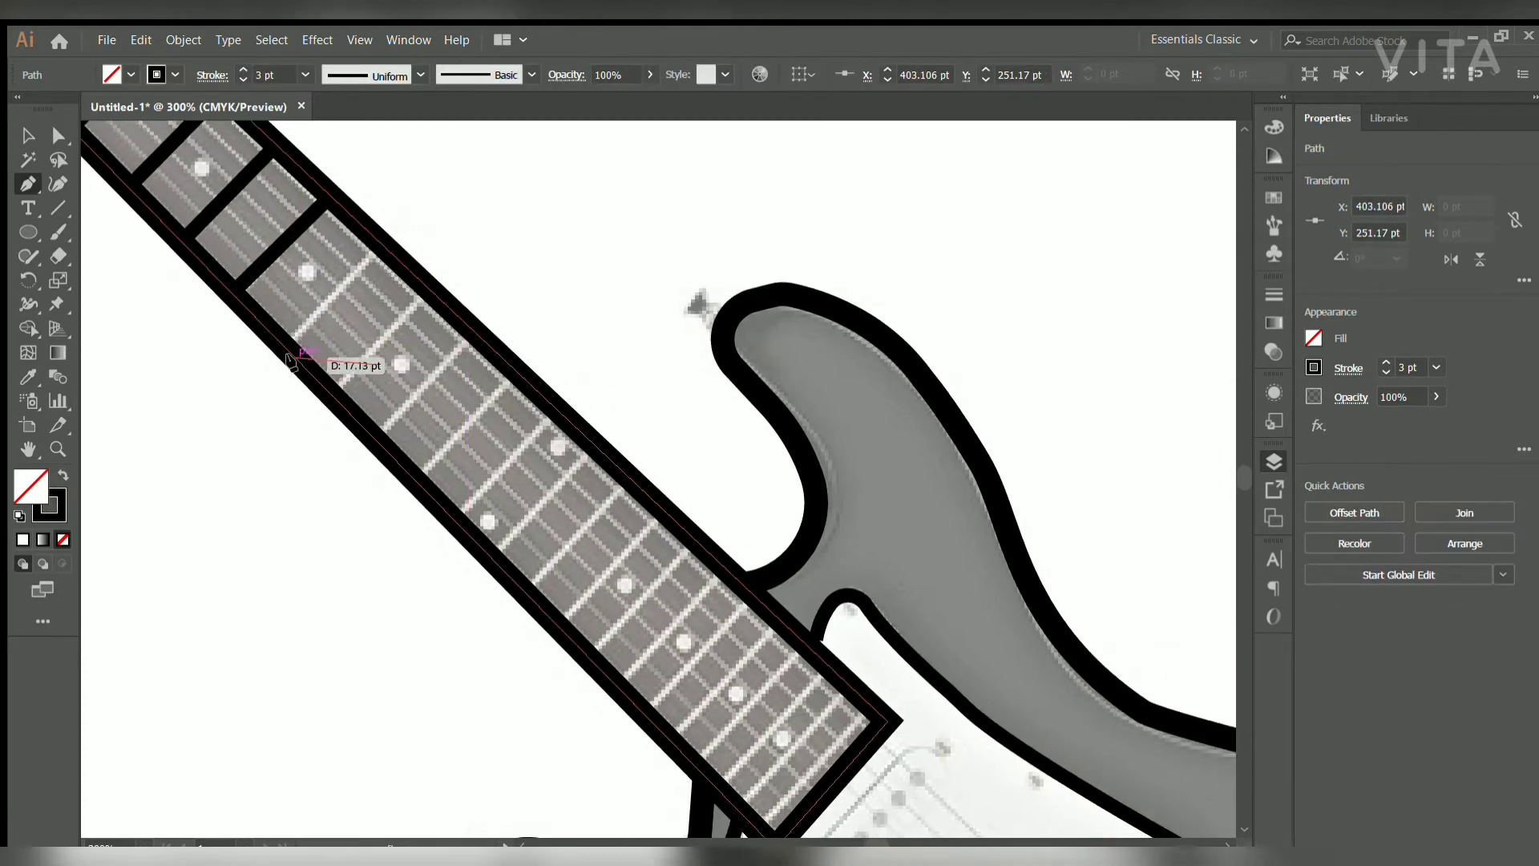
click(383, 253)
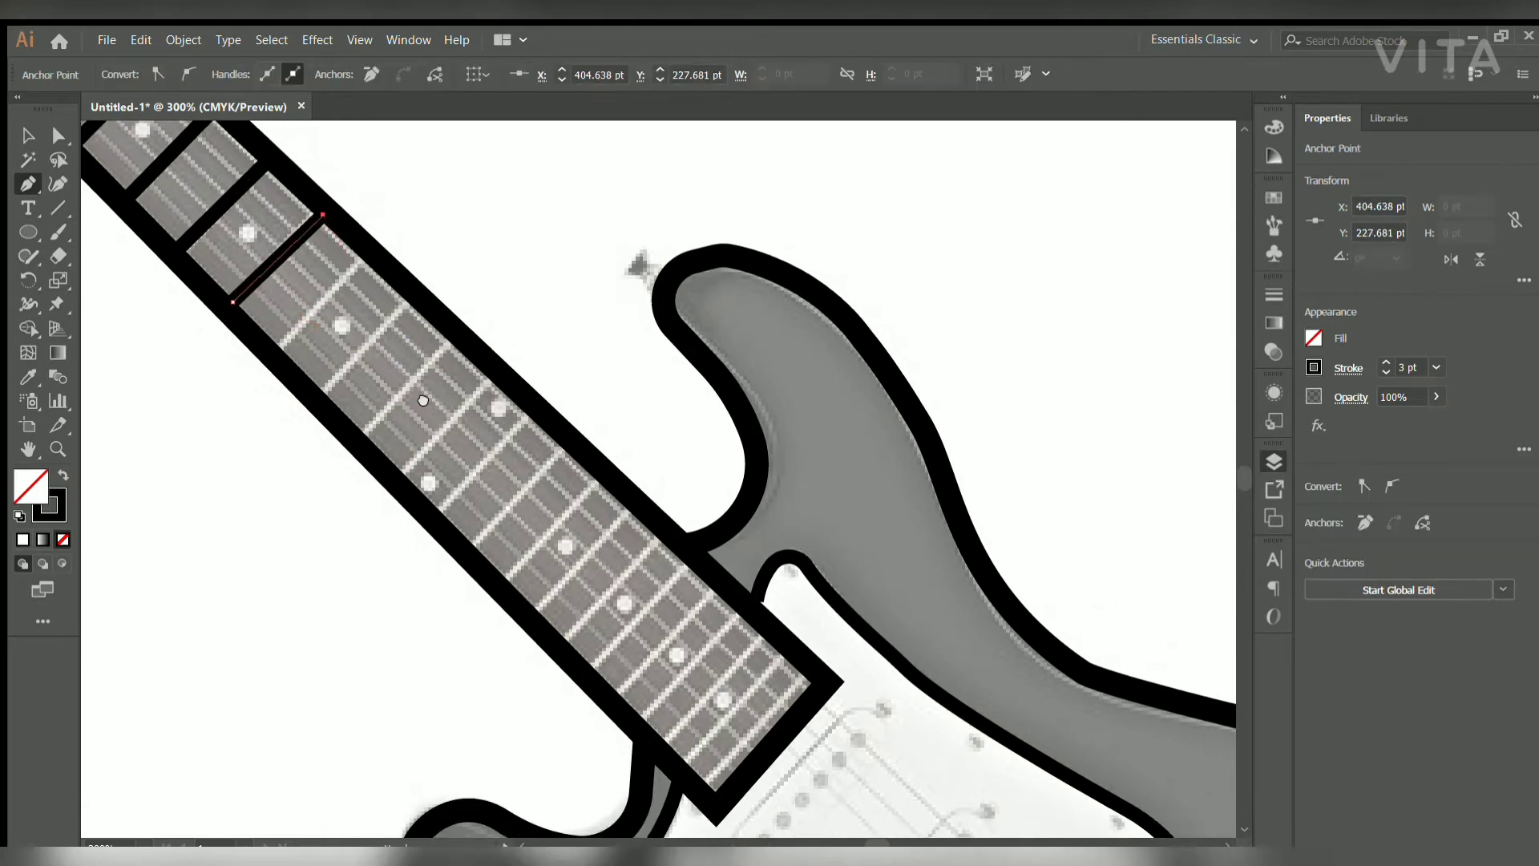
click(659, 741)
click(760, 631)
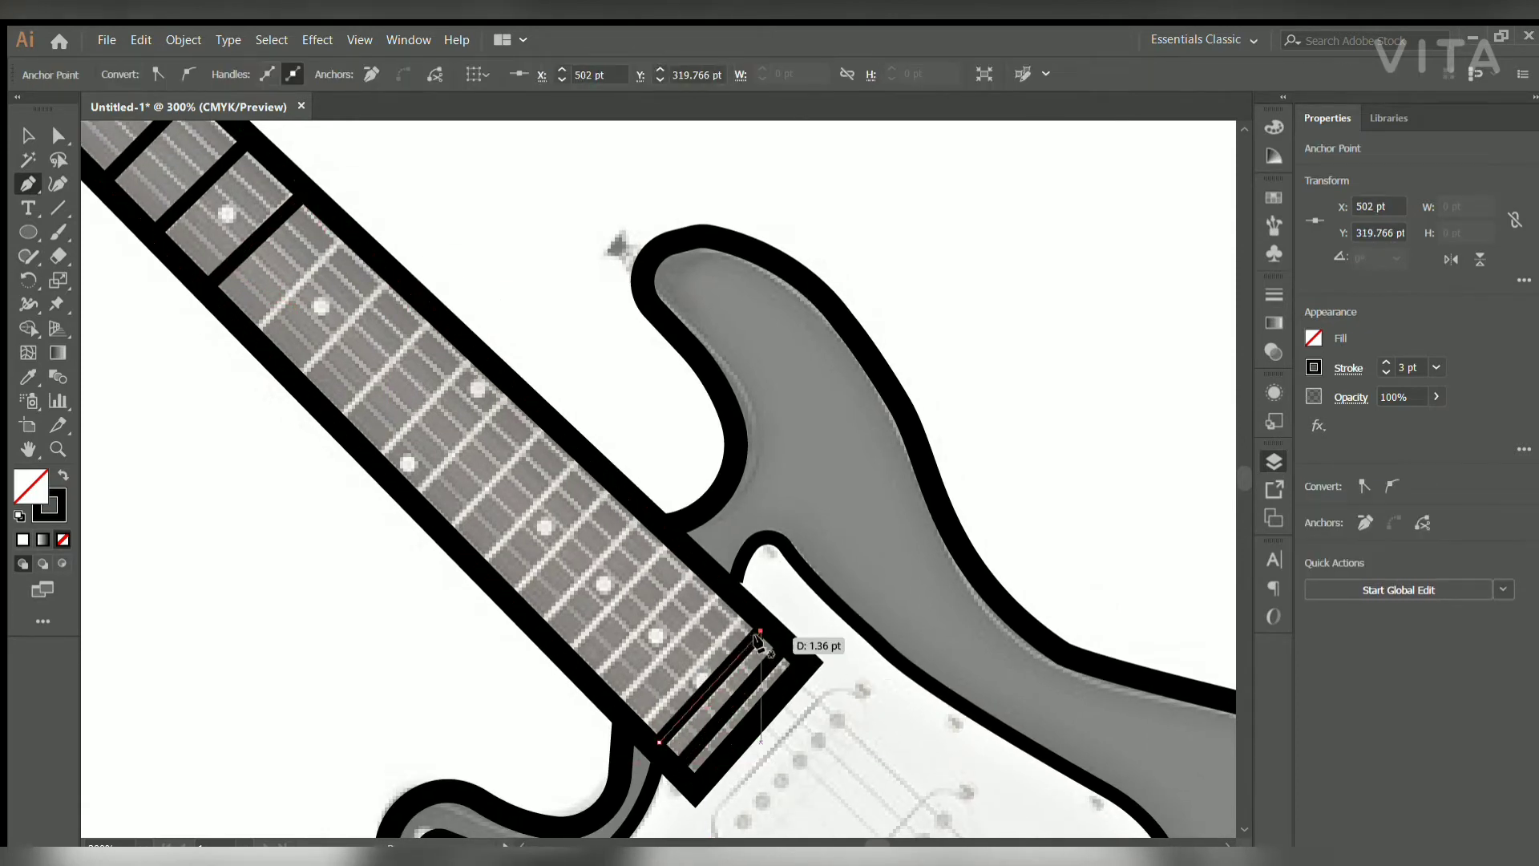
click(725, 589)
click(613, 696)
click(667, 543)
click(568, 643)
click(525, 609)
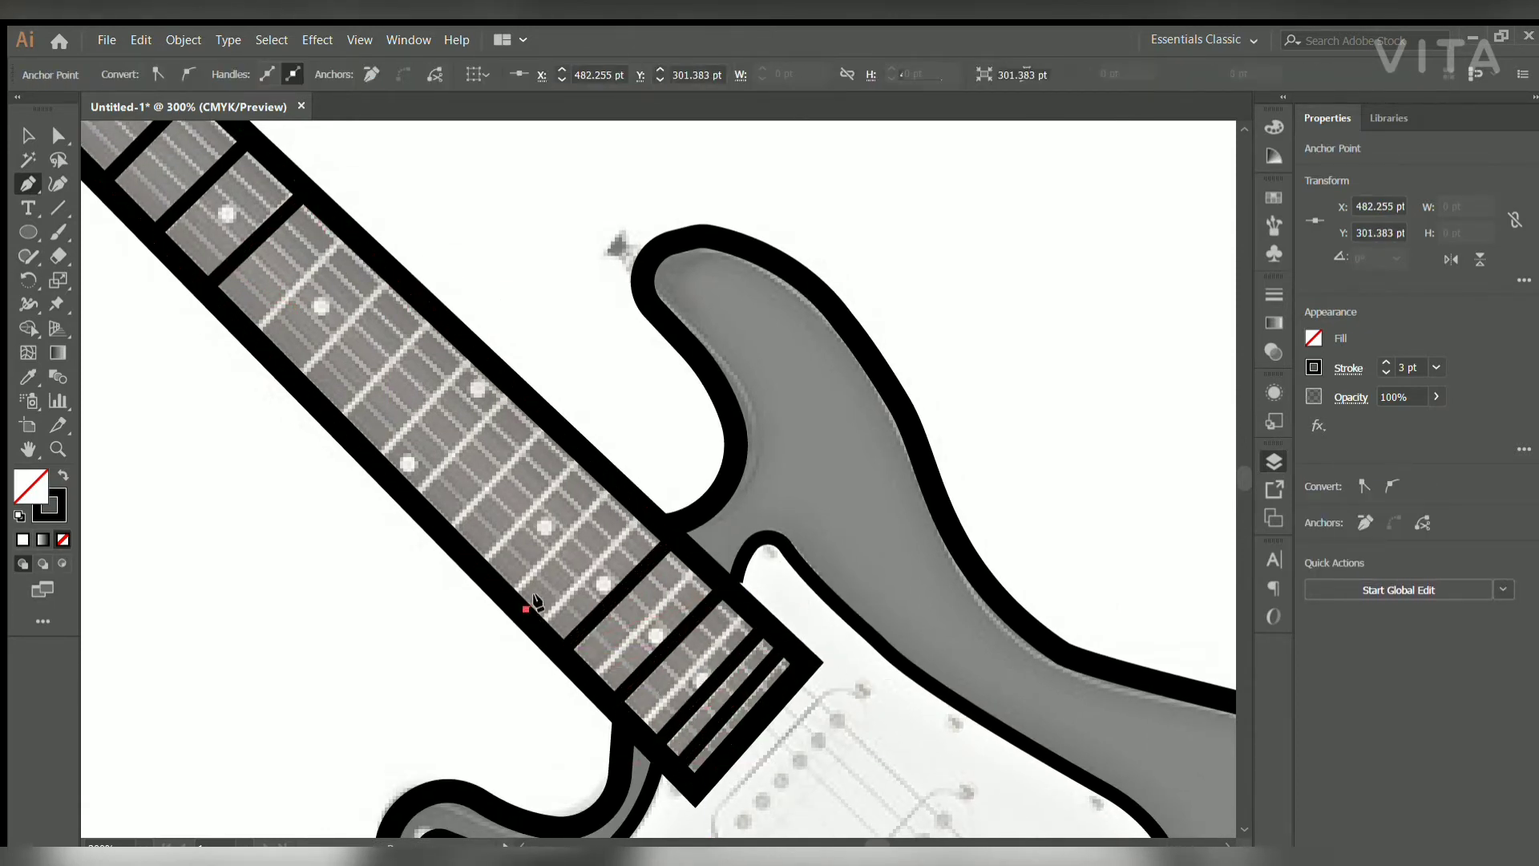
click(621, 509)
click(573, 463)
click(481, 553)
Draw the remaining fret lines up the neck to fill the gaps, then deselect.
click(250, 327)
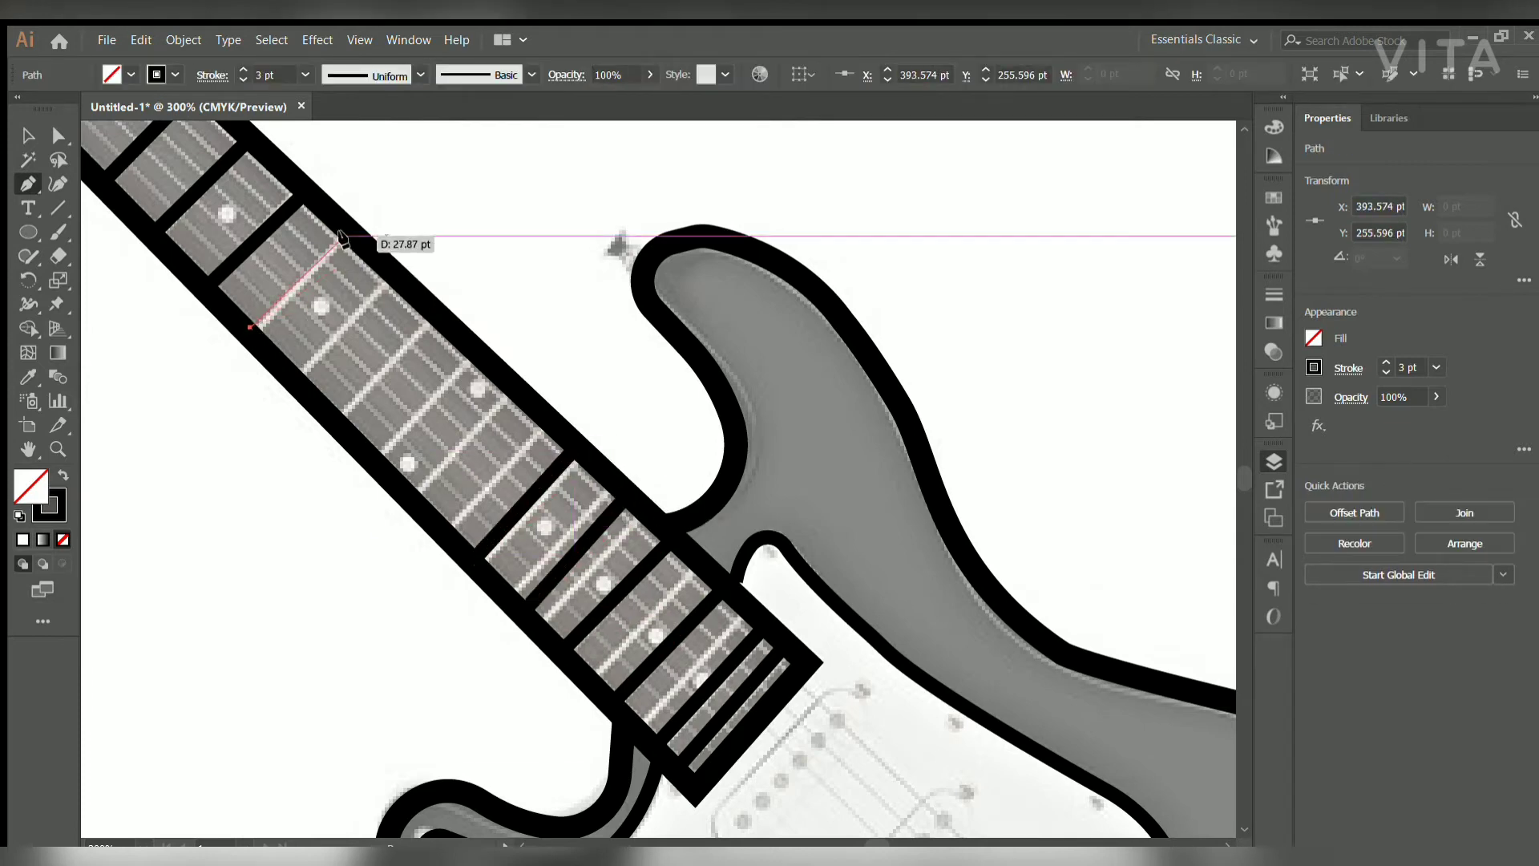
click(342, 238)
click(387, 277)
click(302, 375)
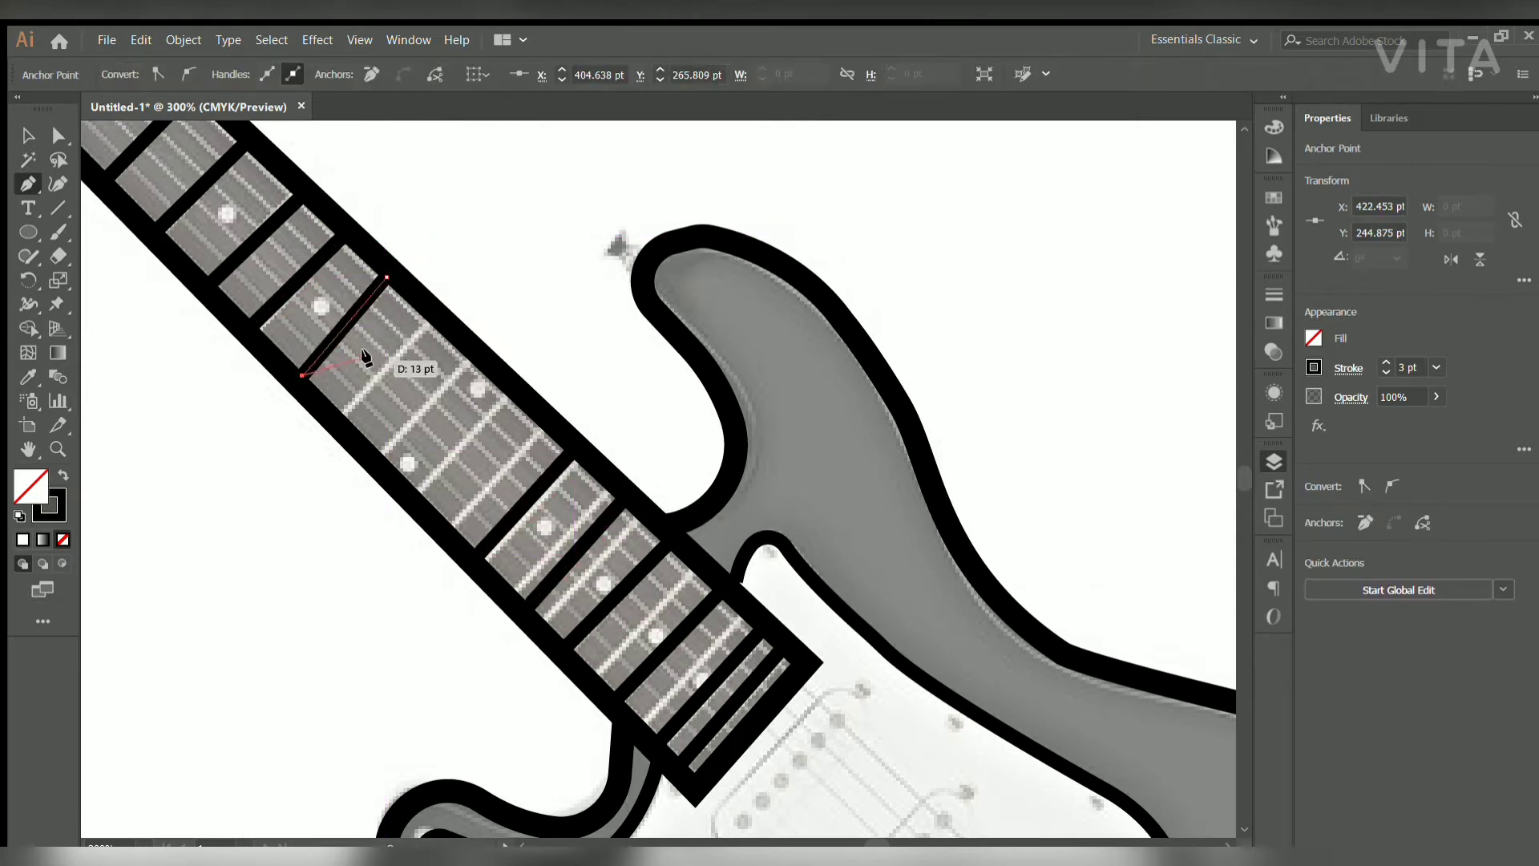
ctrl+click(432, 327)
click(341, 420)
click(443, 313)
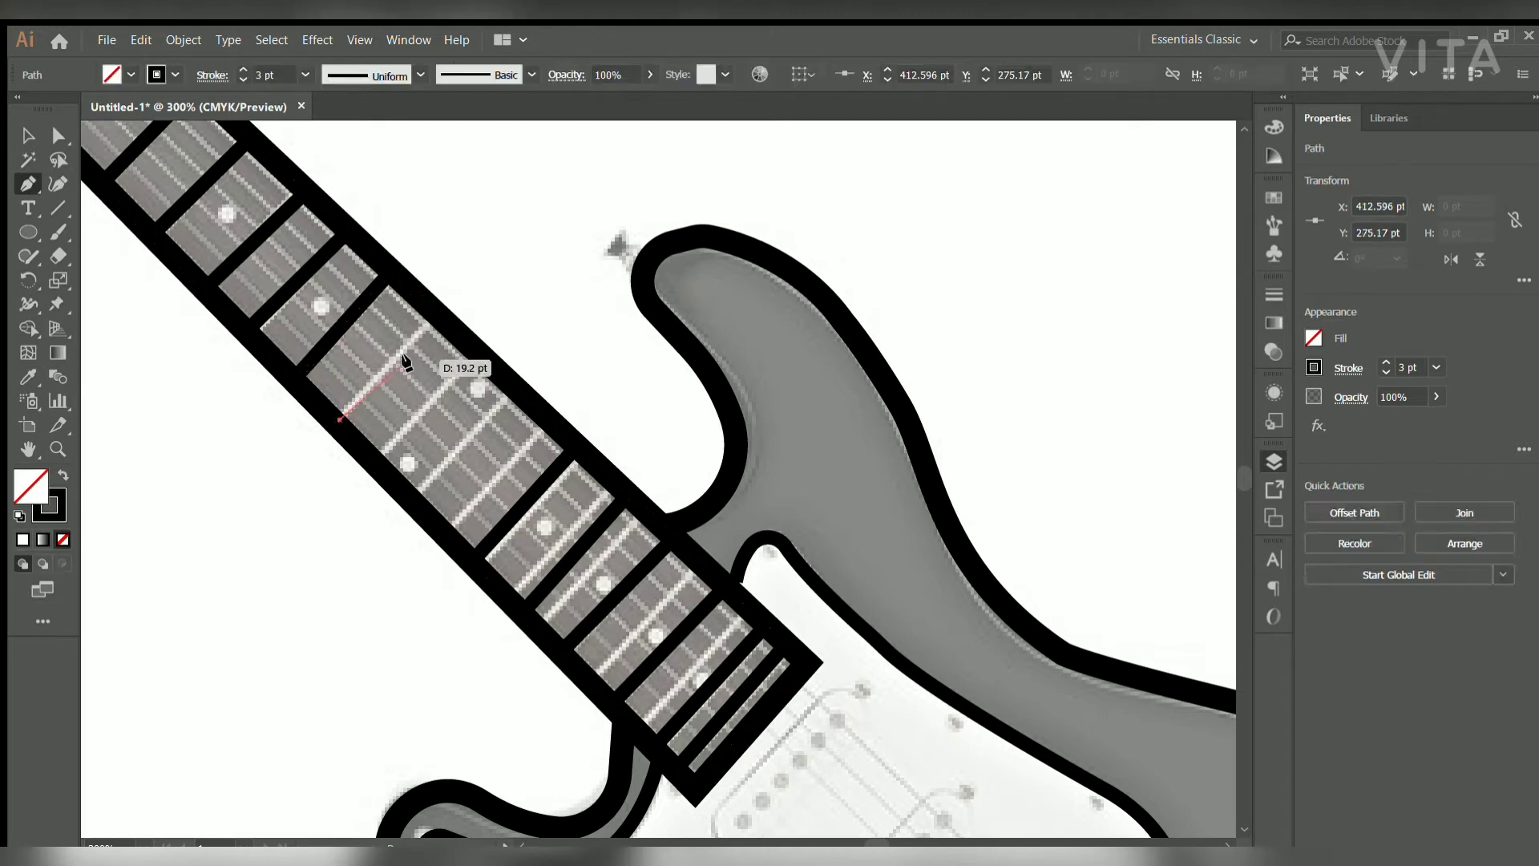
ctrl+click(481, 368)
click(450, 529)
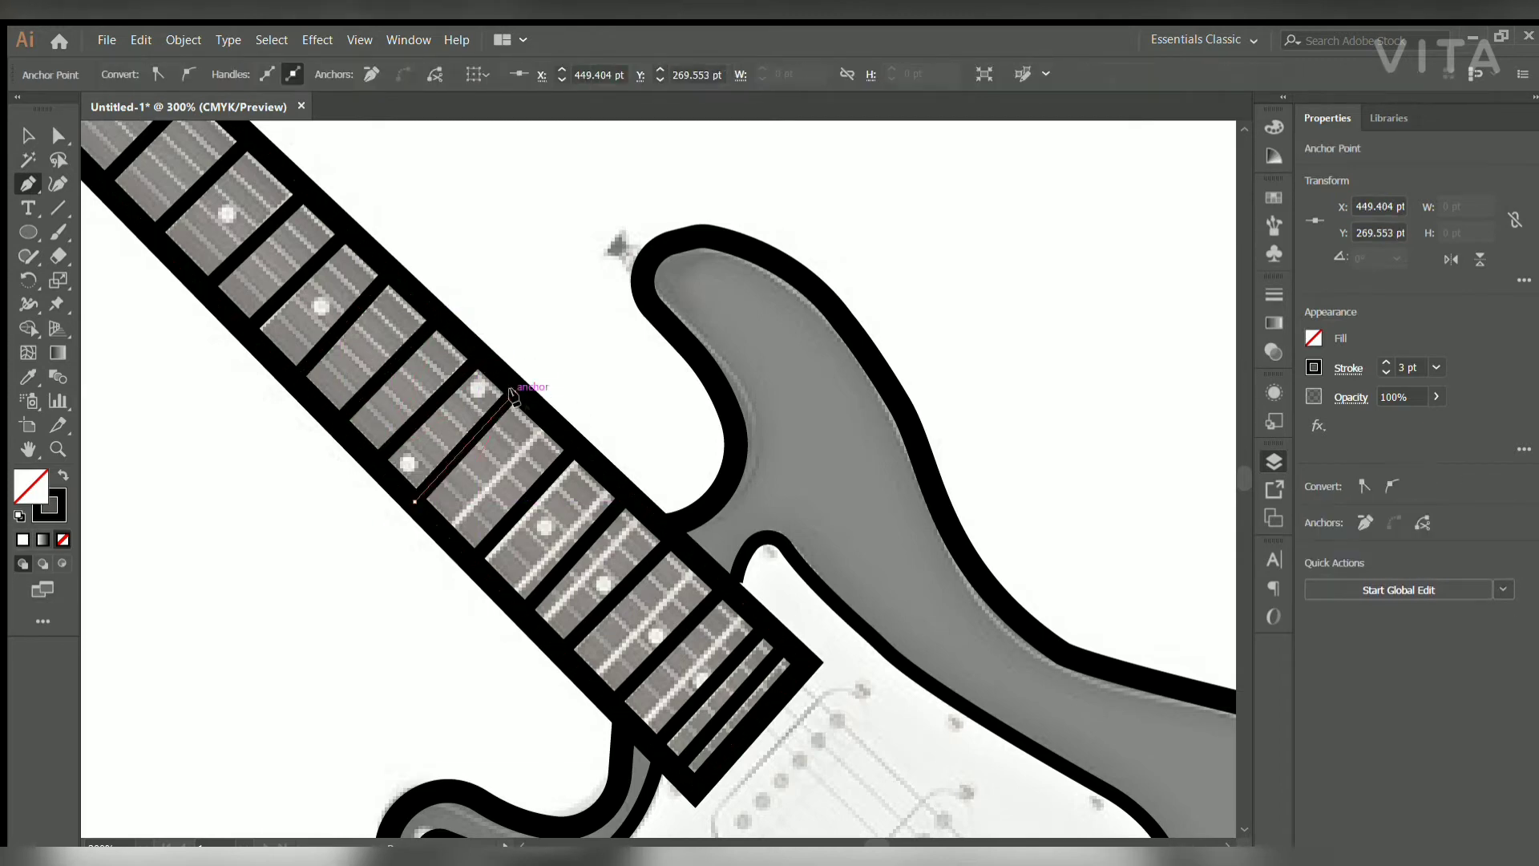
click(543, 431)
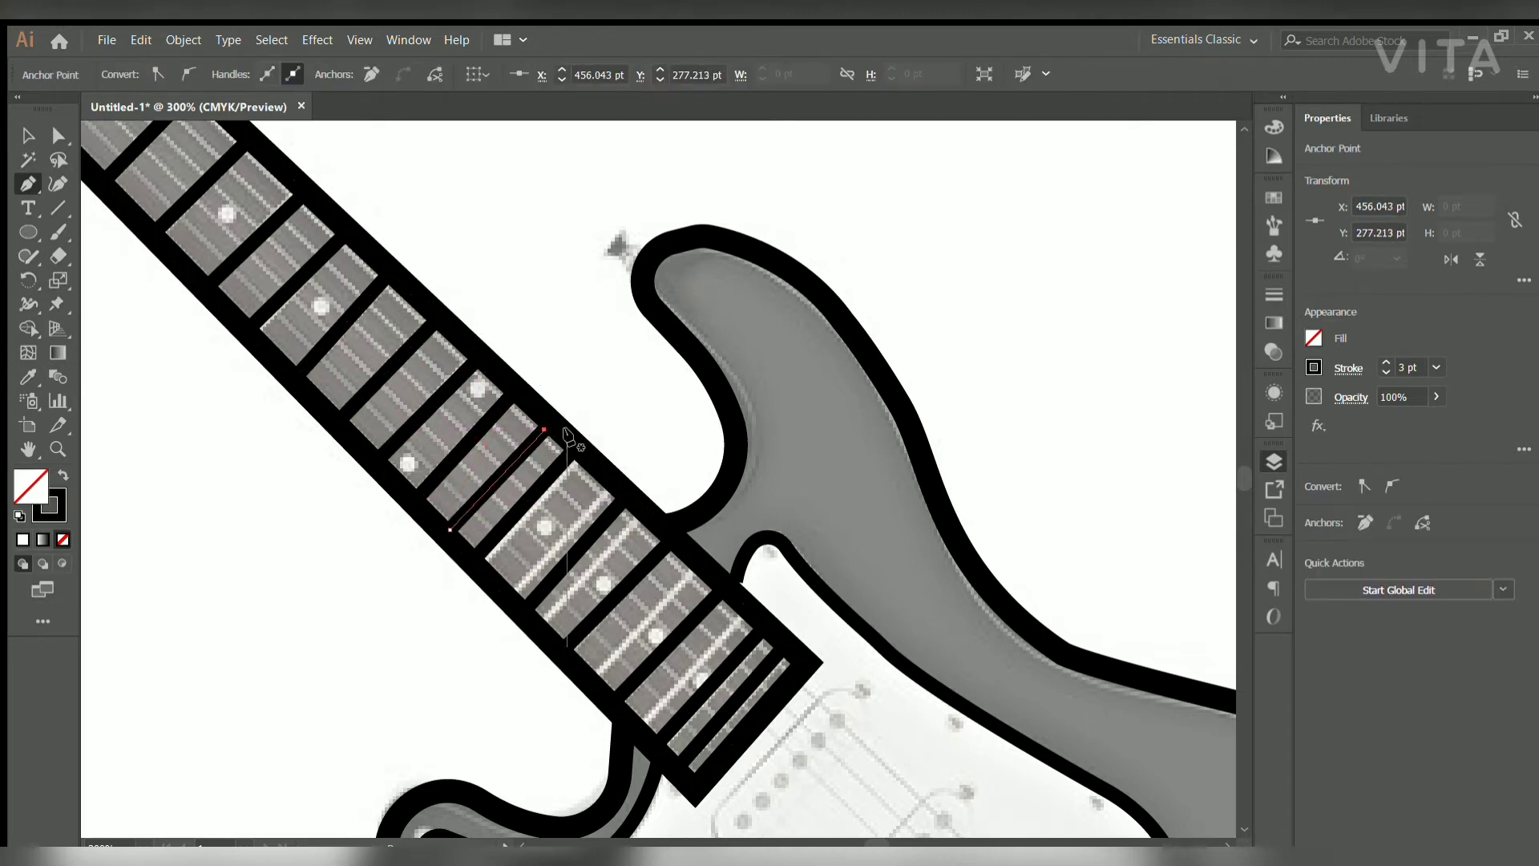
ctrl+click(629, 414)
key(ctrl+minus)
key(ctrl+minus)
Draw a long thin rectangle, angle it, and place it over the first pickup.
key(ctrl+plus)
key(ctrl+plus)
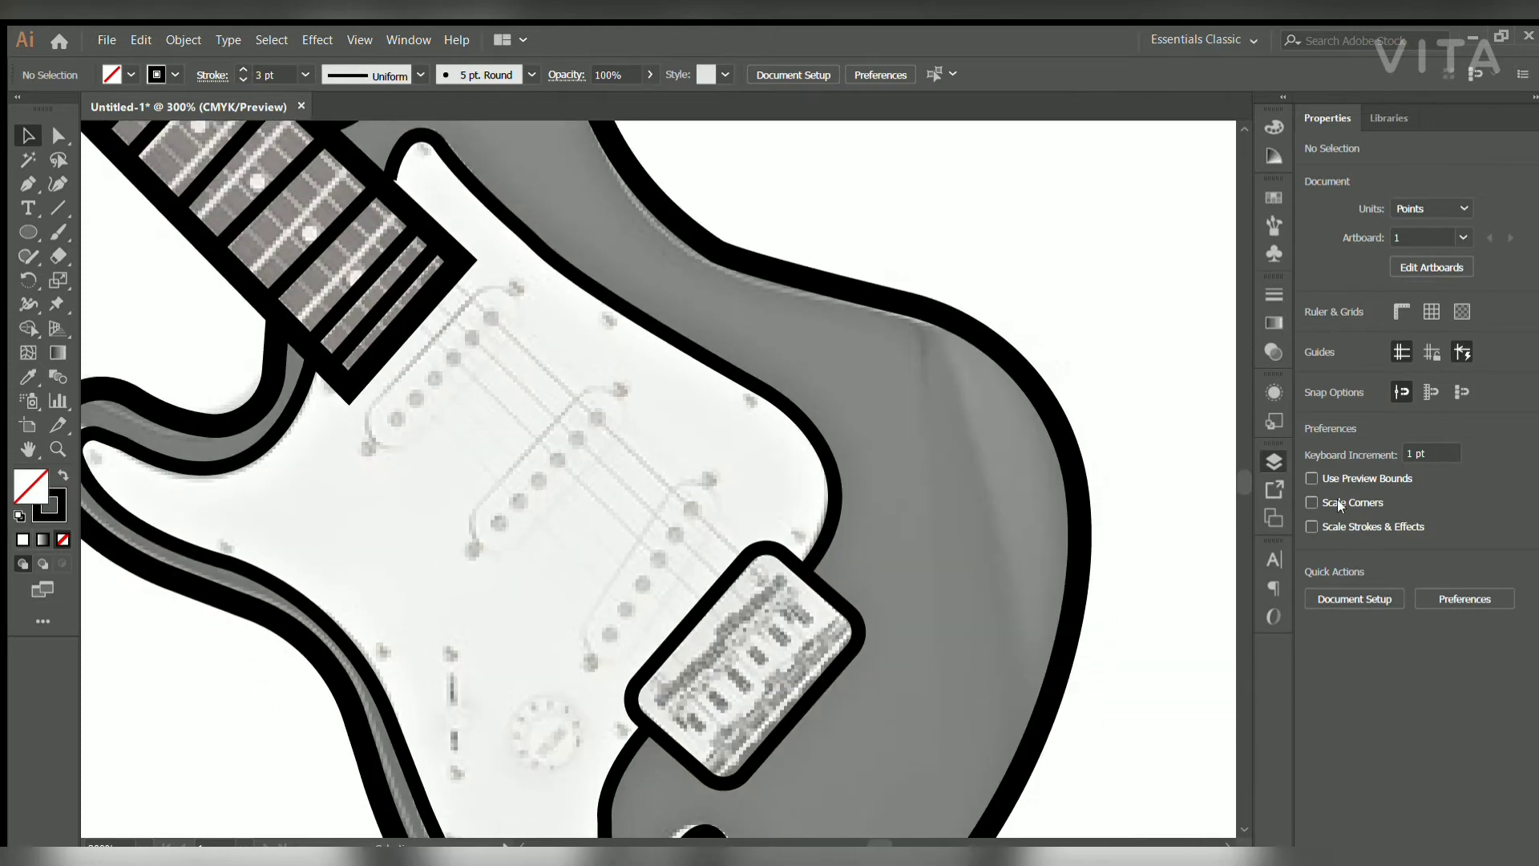
click(28, 230)
drag(699, 529, 718, 521)
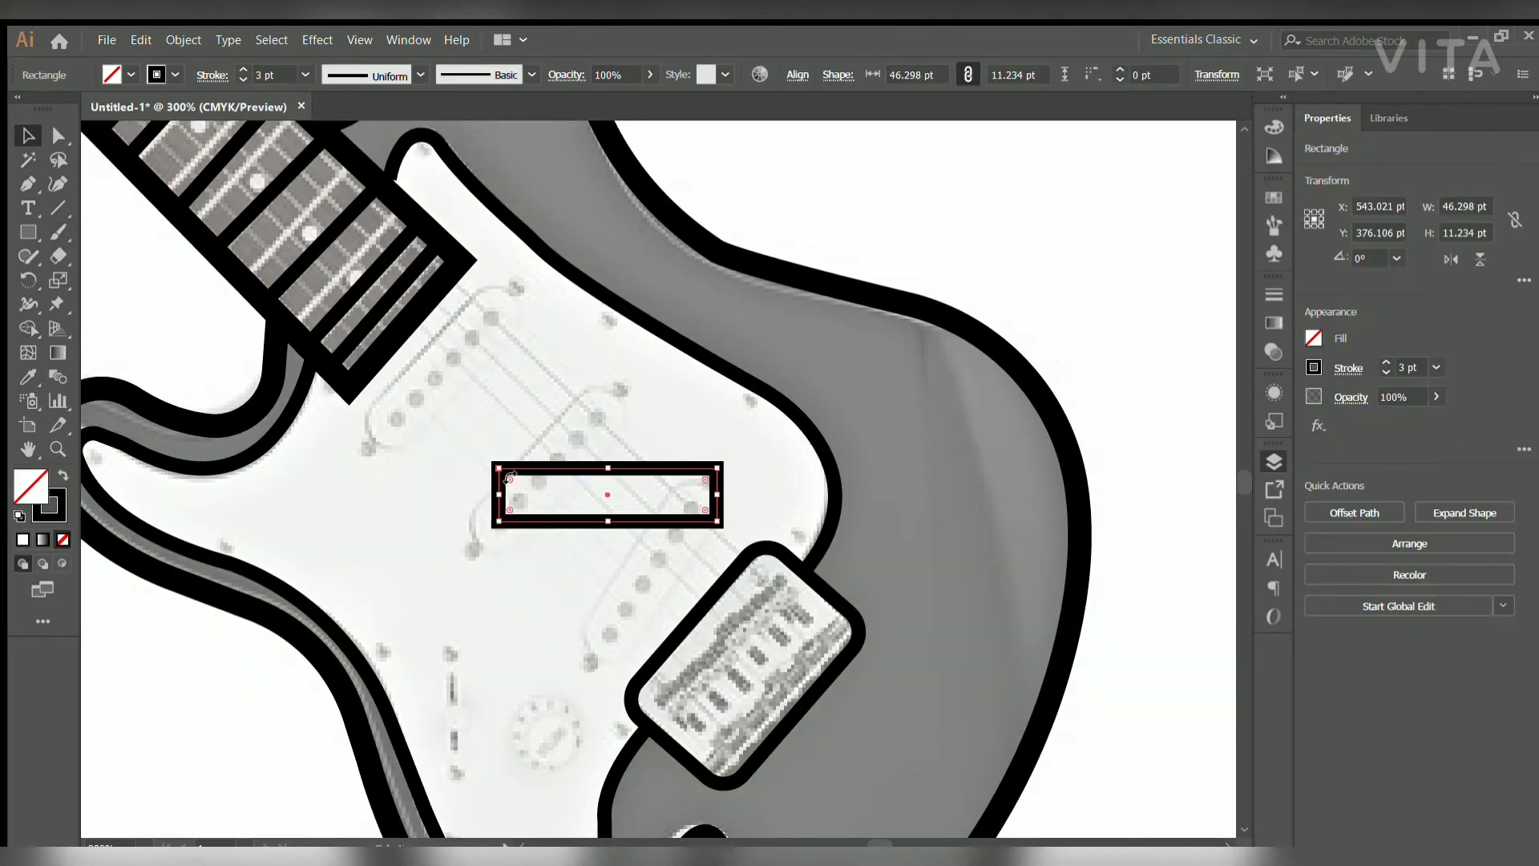
drag(729, 463, 716, 423)
drag(643, 502, 488, 374)
Place copies of the angled outline over the second and third pickups, then deselect.
drag(550, 446, 585, 478)
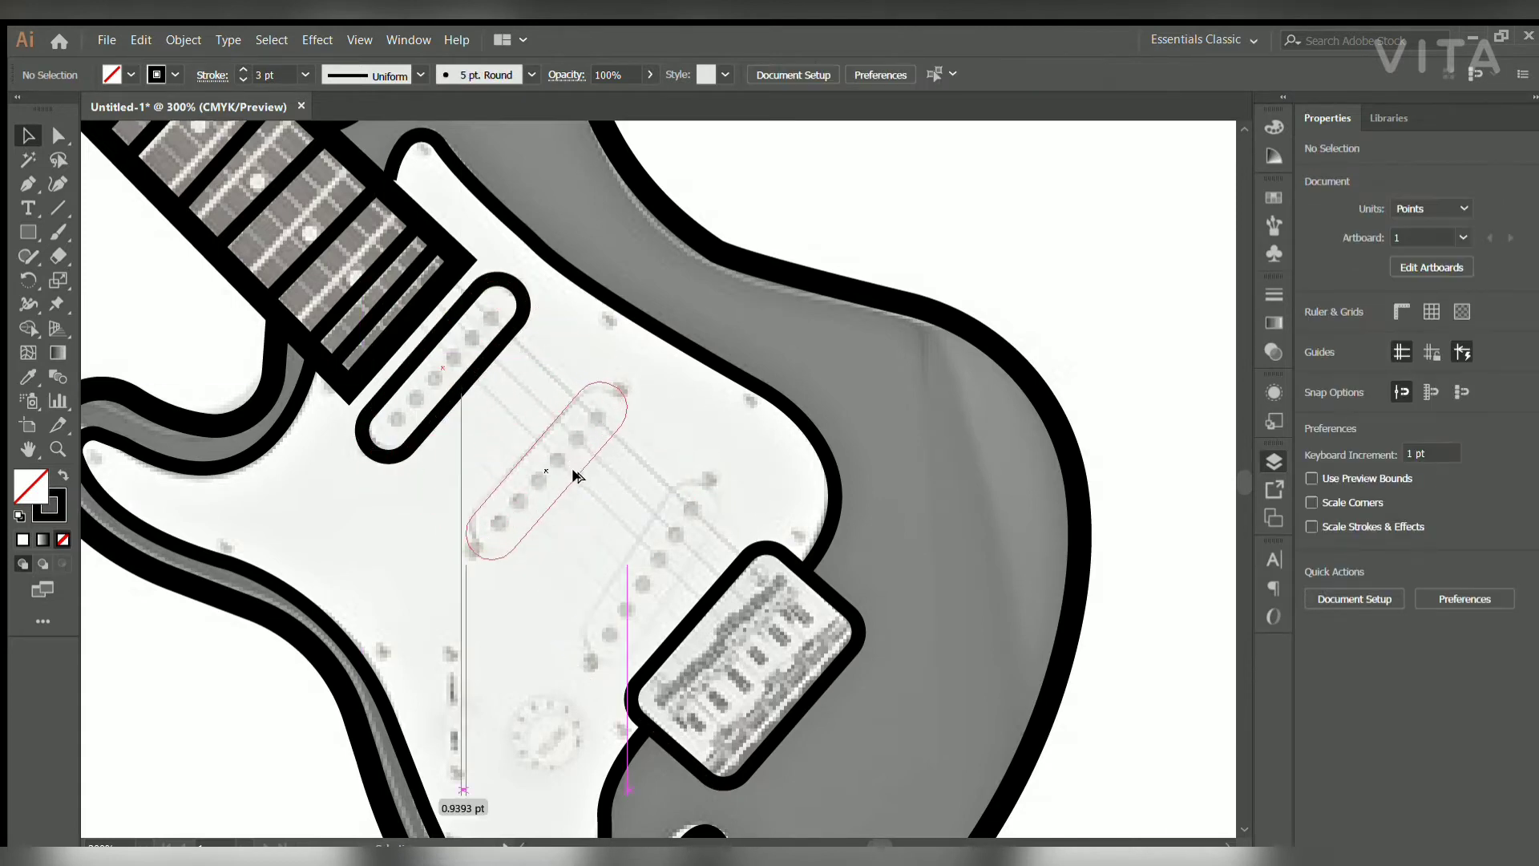
drag(673, 577, 677, 578)
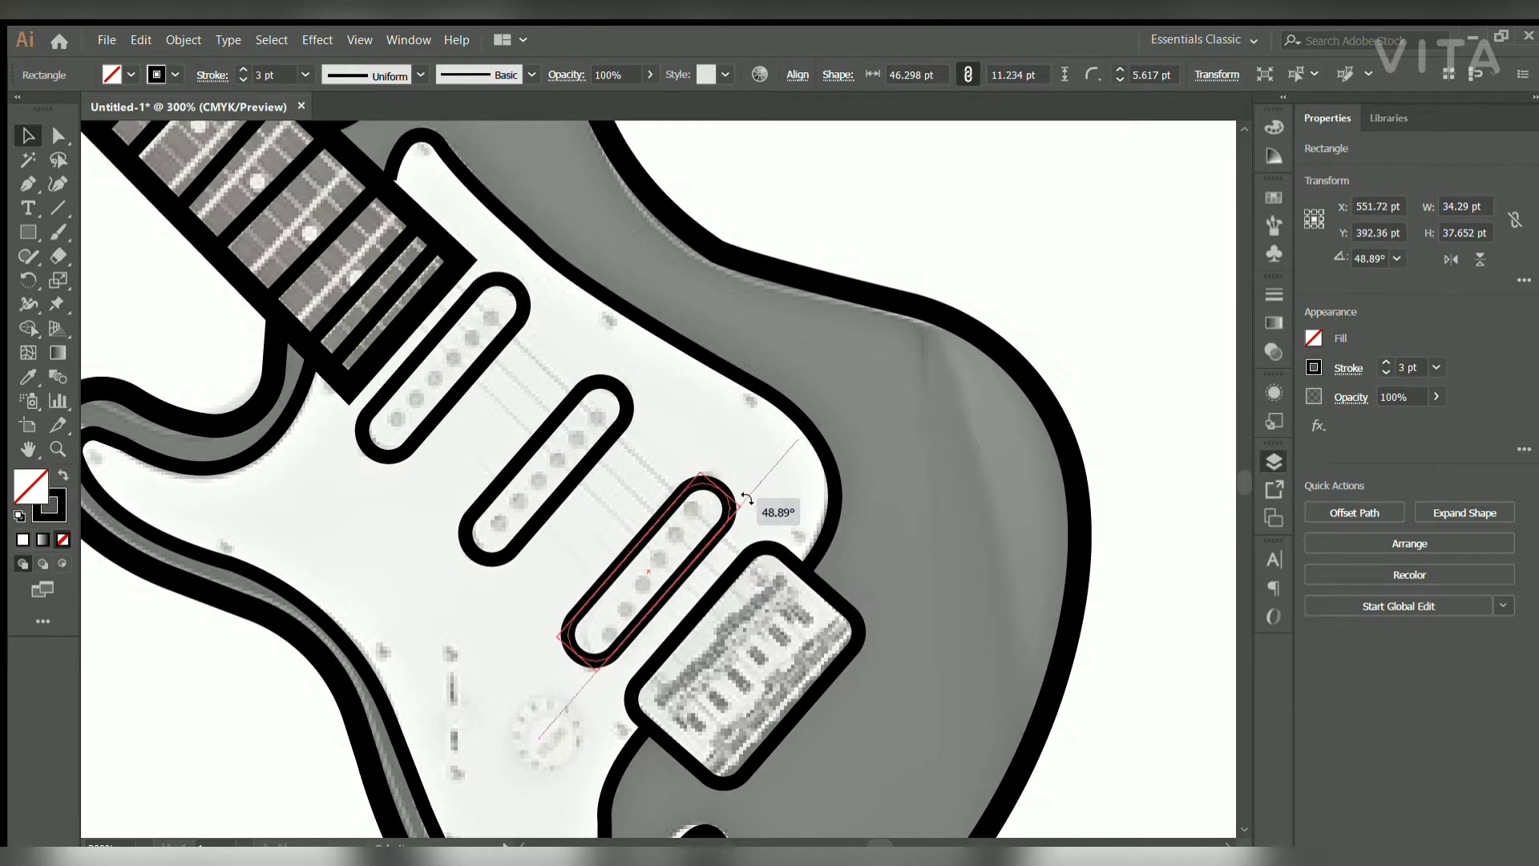
click(650, 492)
scroll(651, 492, down, 3)
key(m)
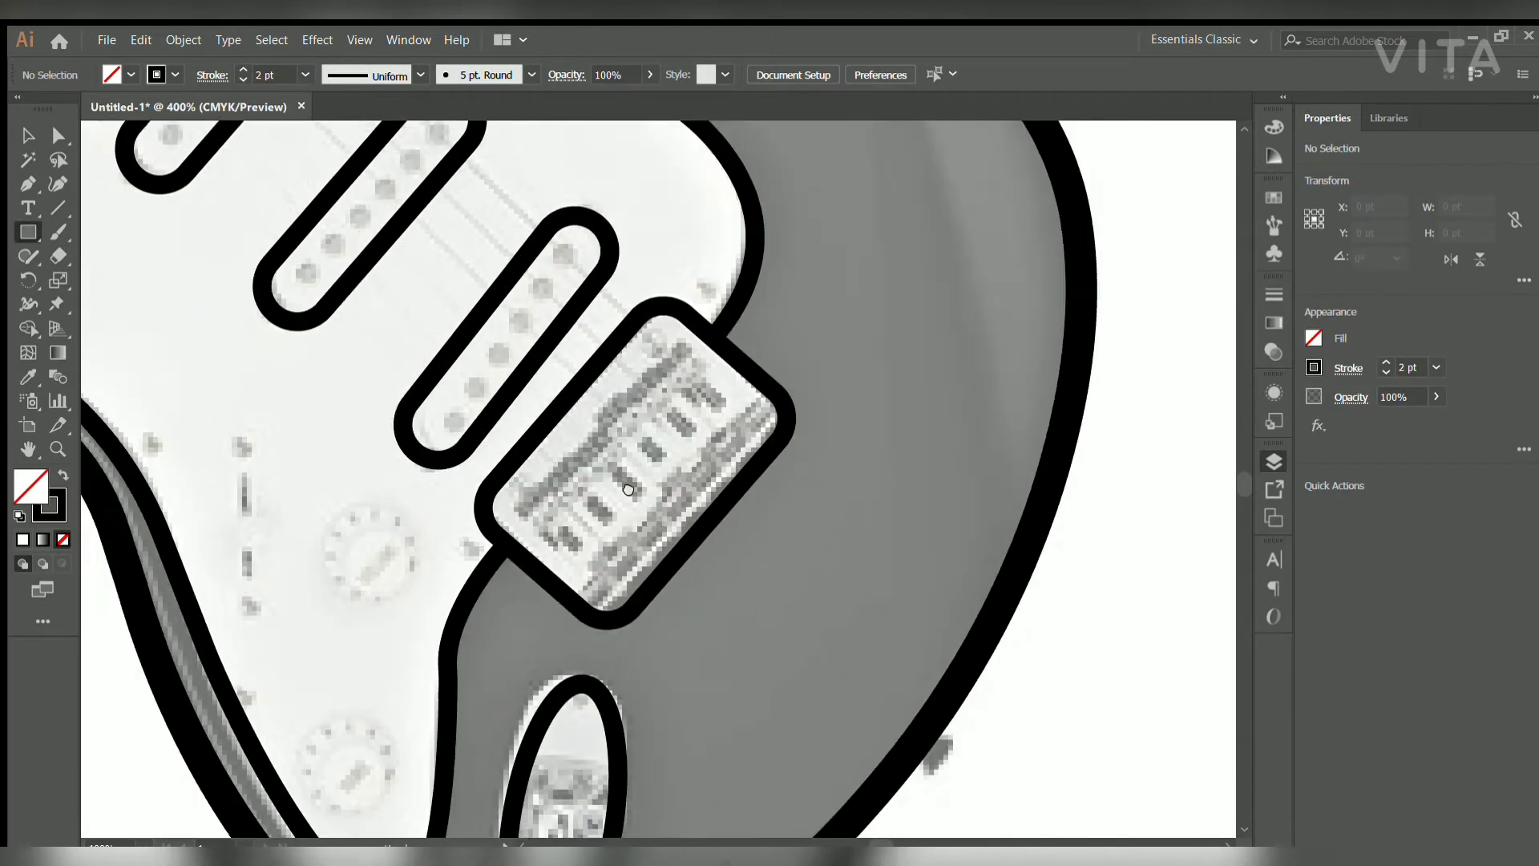
drag(321, 176, 509, 384)
Draw the first two string lines from the headstock to the bridge with the Pen tool.
key(ctrl+minus)
key(p)
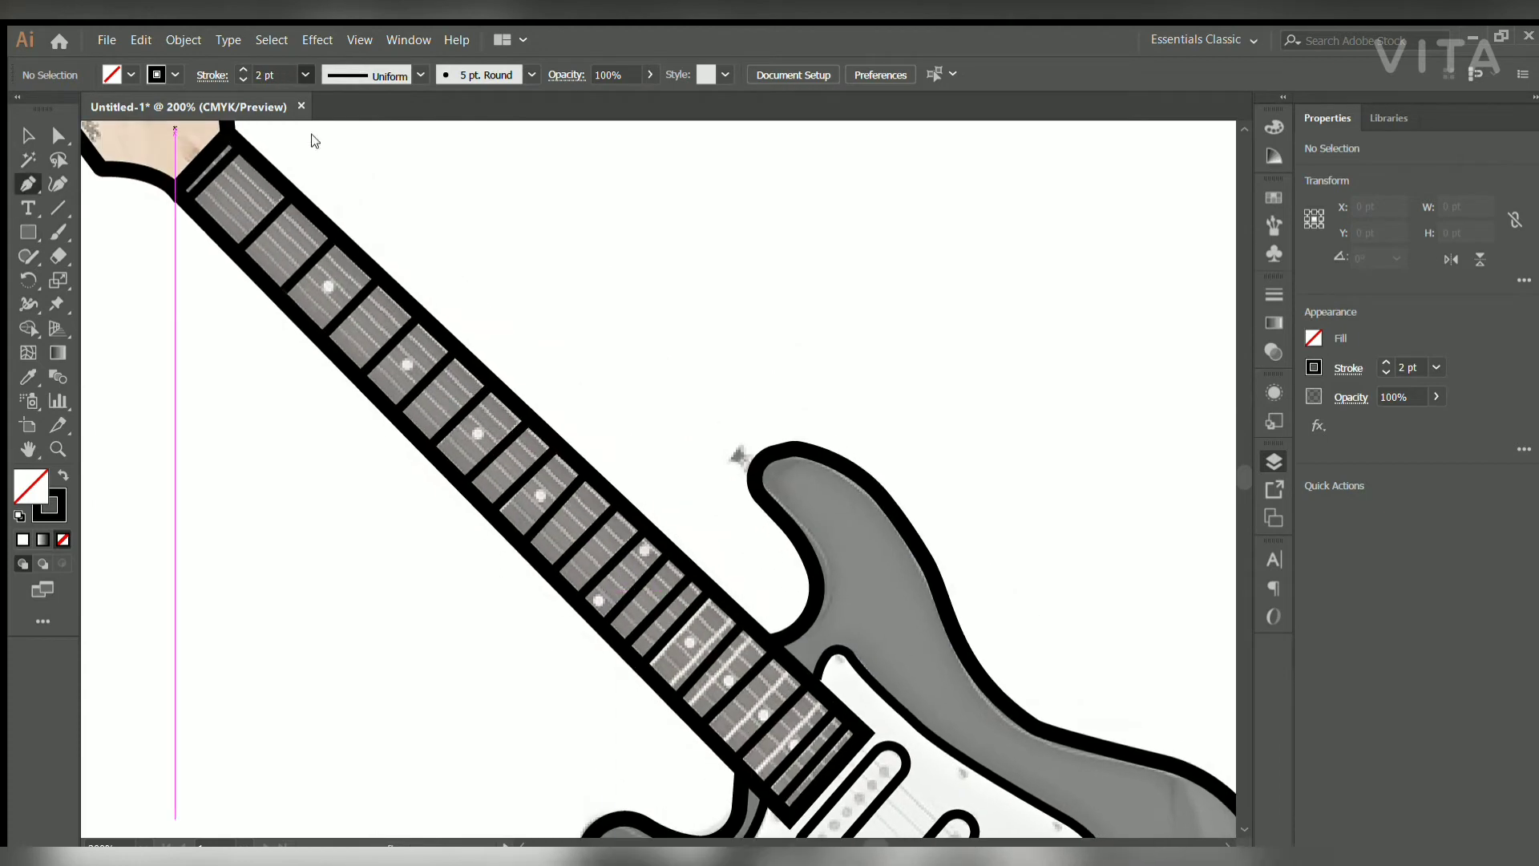
click(191, 183)
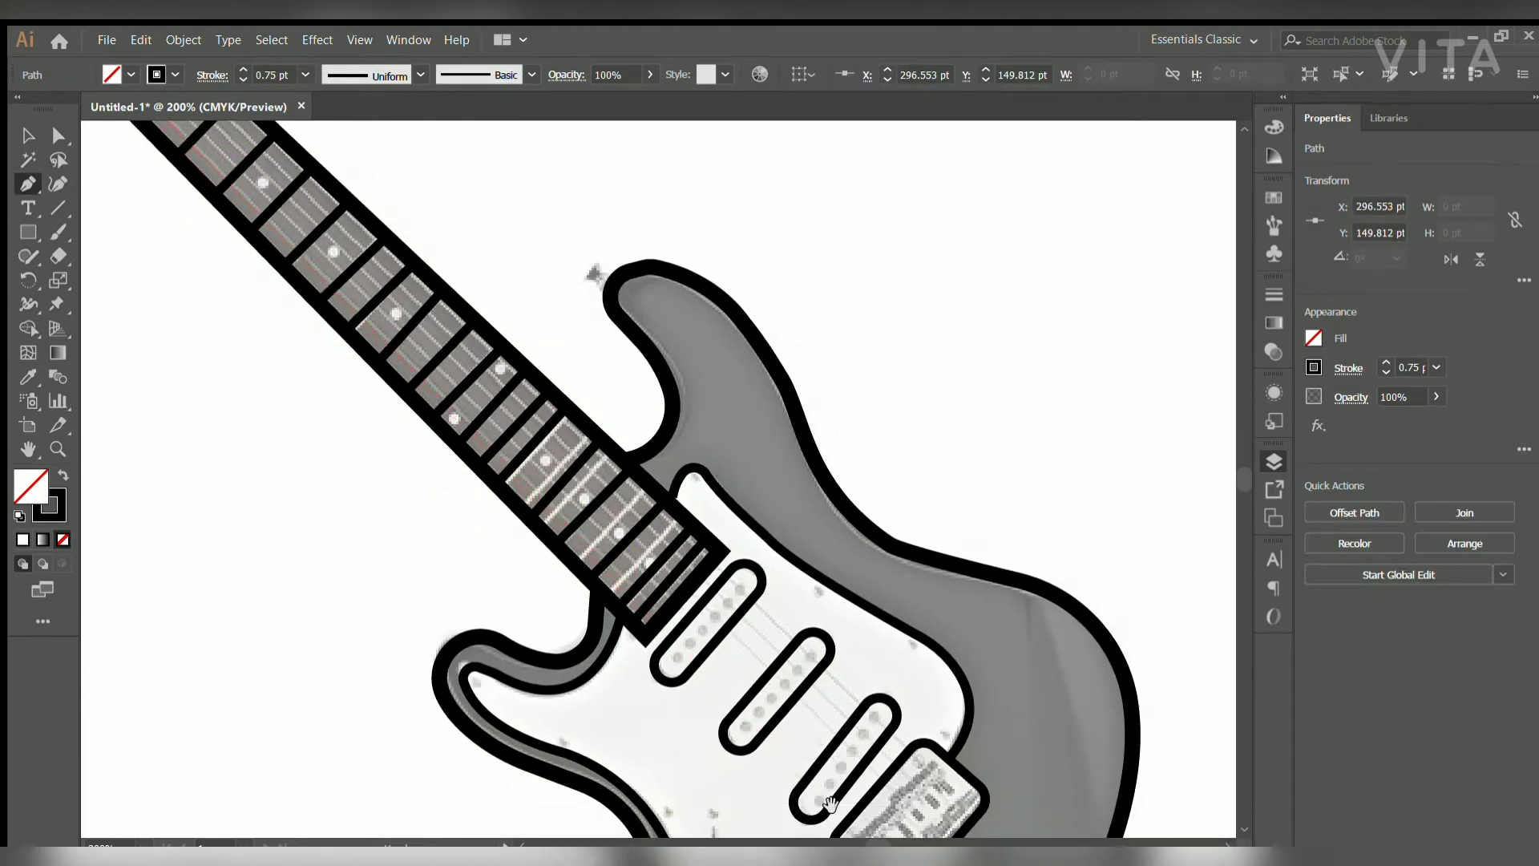
drag(829, 804, 830, 760)
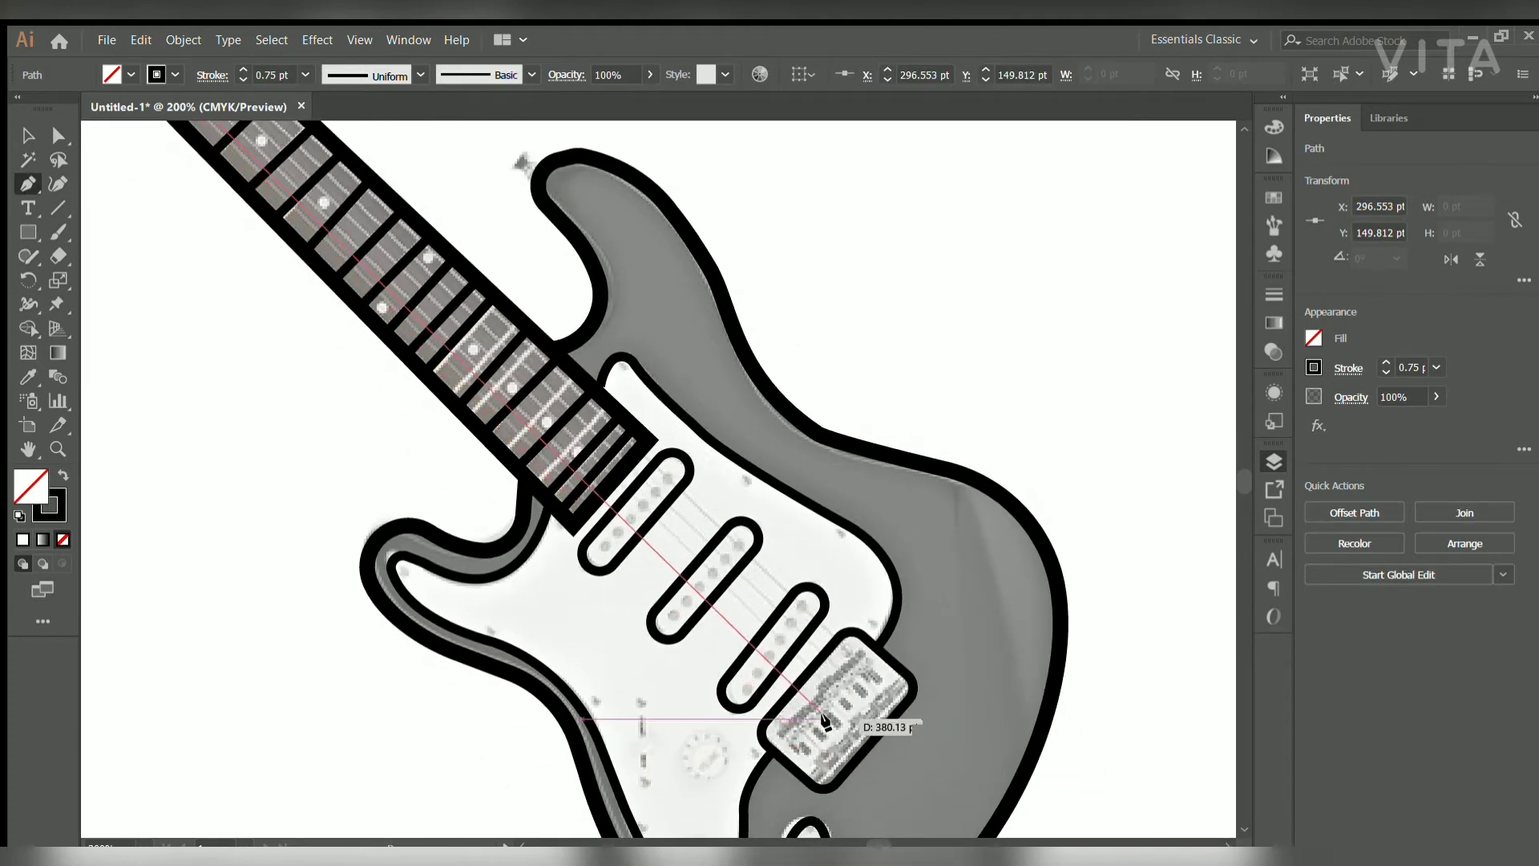
click(818, 734)
scroll(272, 357, up, 5)
scroll(273, 357, left, 3)
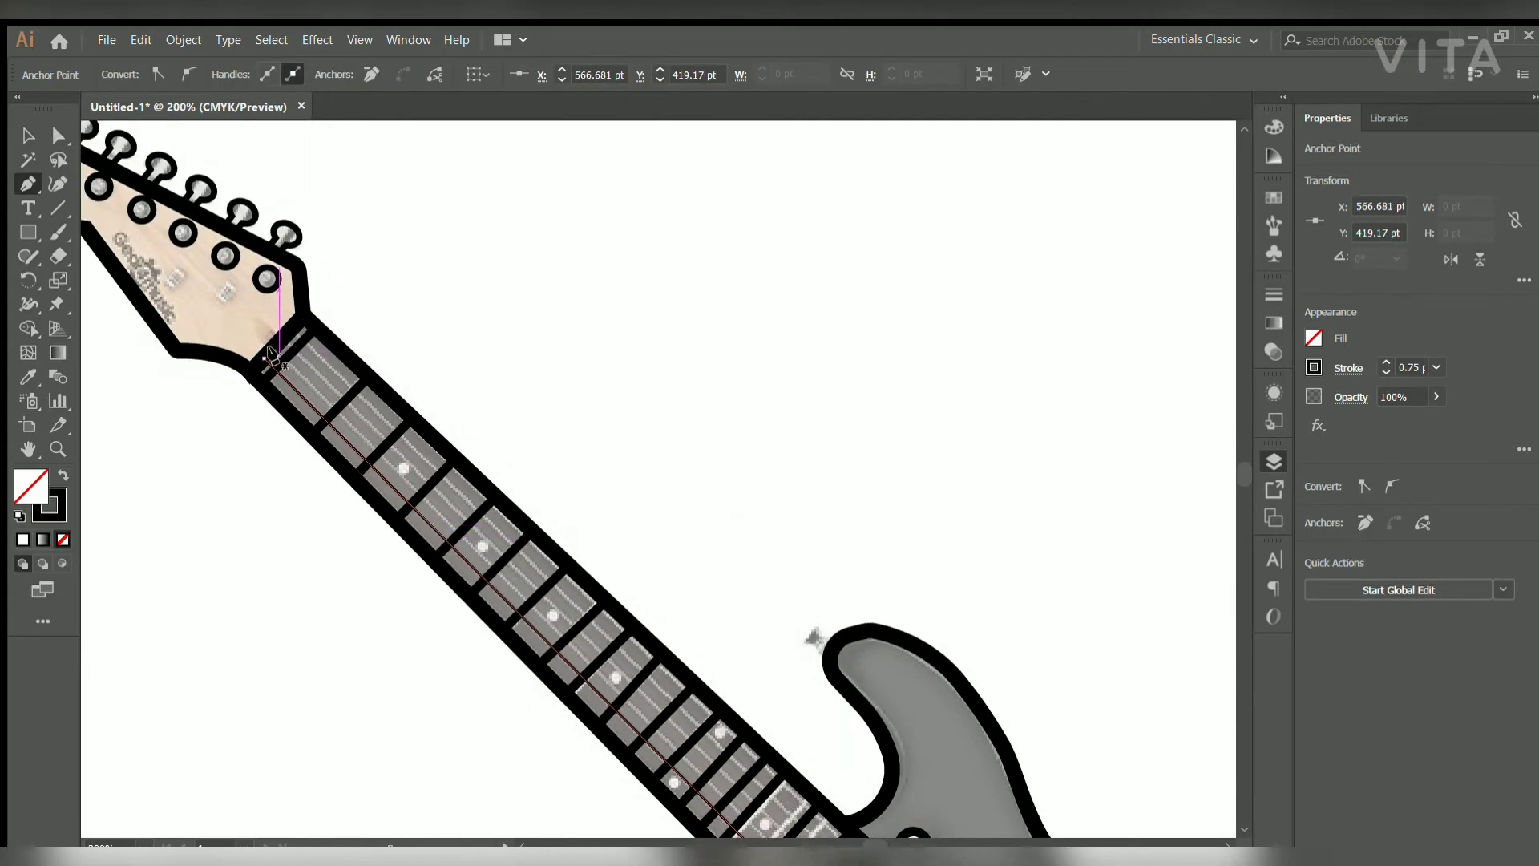
click(272, 357)
scroll(669, 446, down, 10)
scroll(573, 649, right, 5)
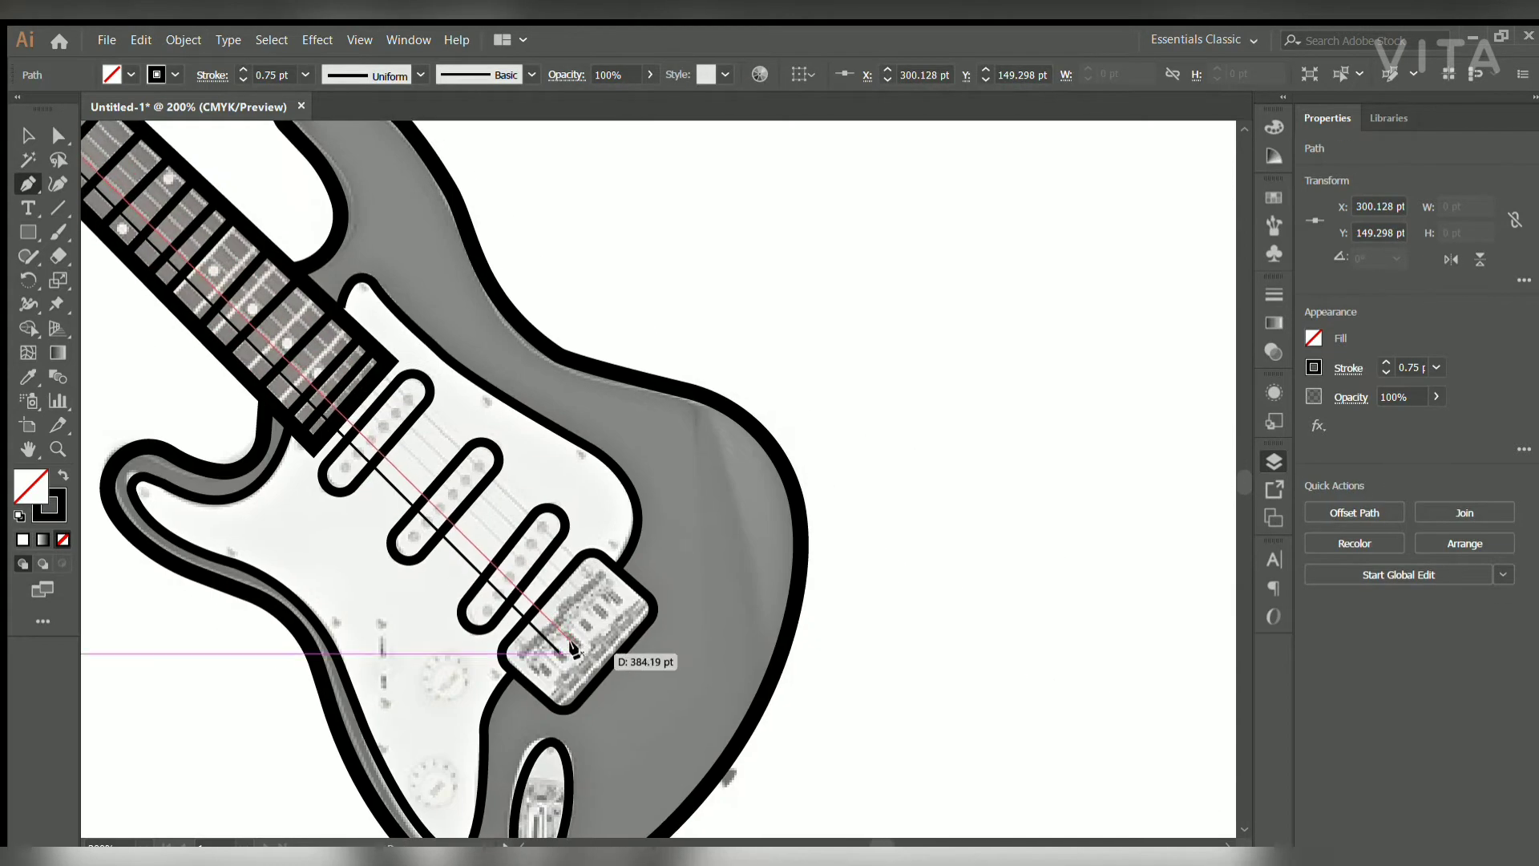
click(571, 638)
Draw two more string lines from the headstock to the bridge, then deselect.
scroll(545, 537, up, 10)
scroll(168, 249, left, 5)
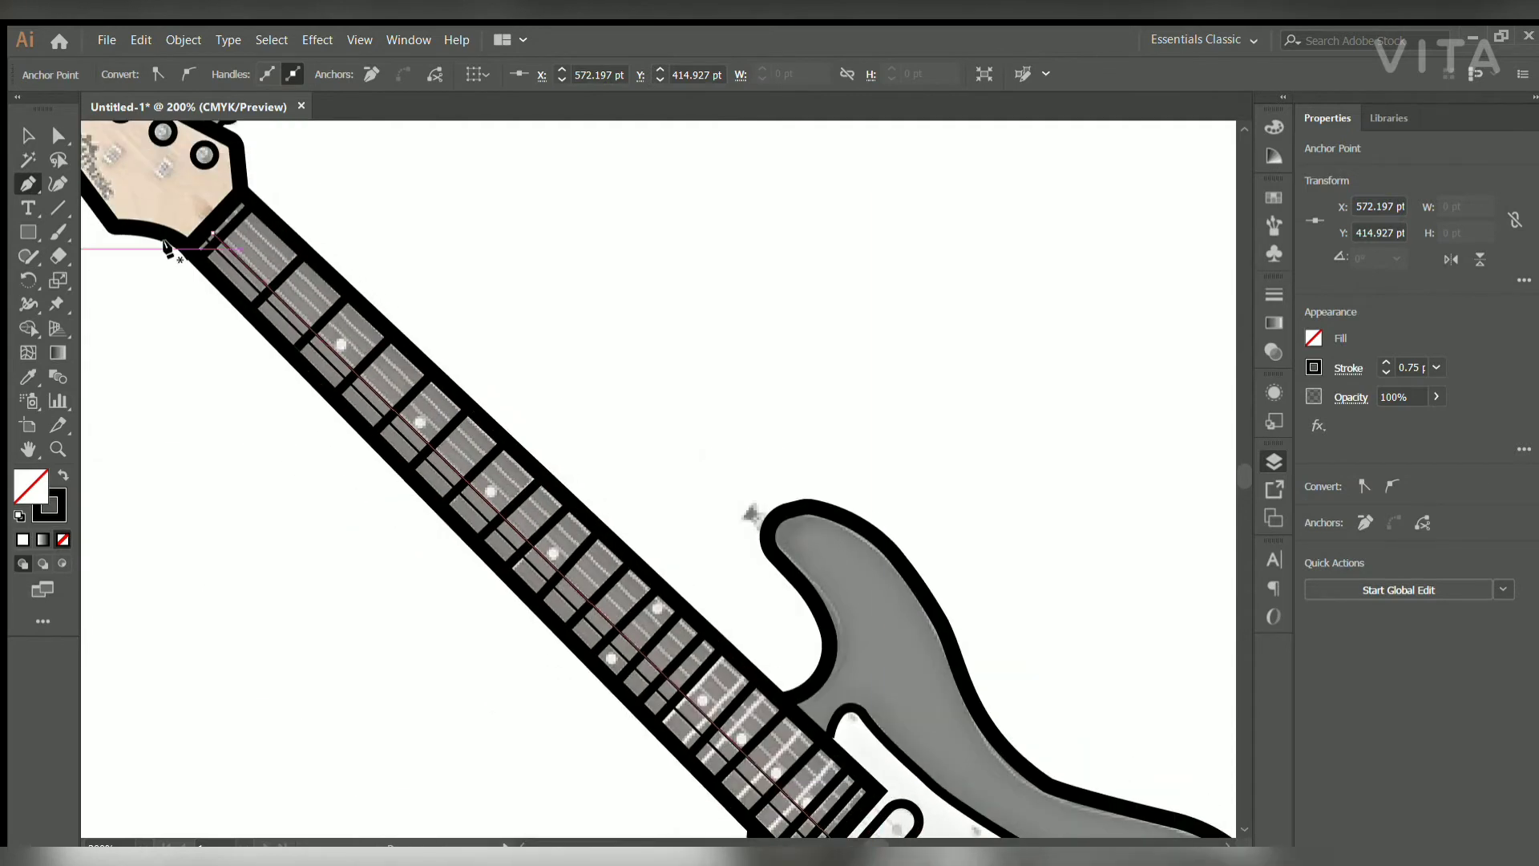
click(218, 218)
scroll(218, 218, down, 5)
scroll(218, 218, right, 5)
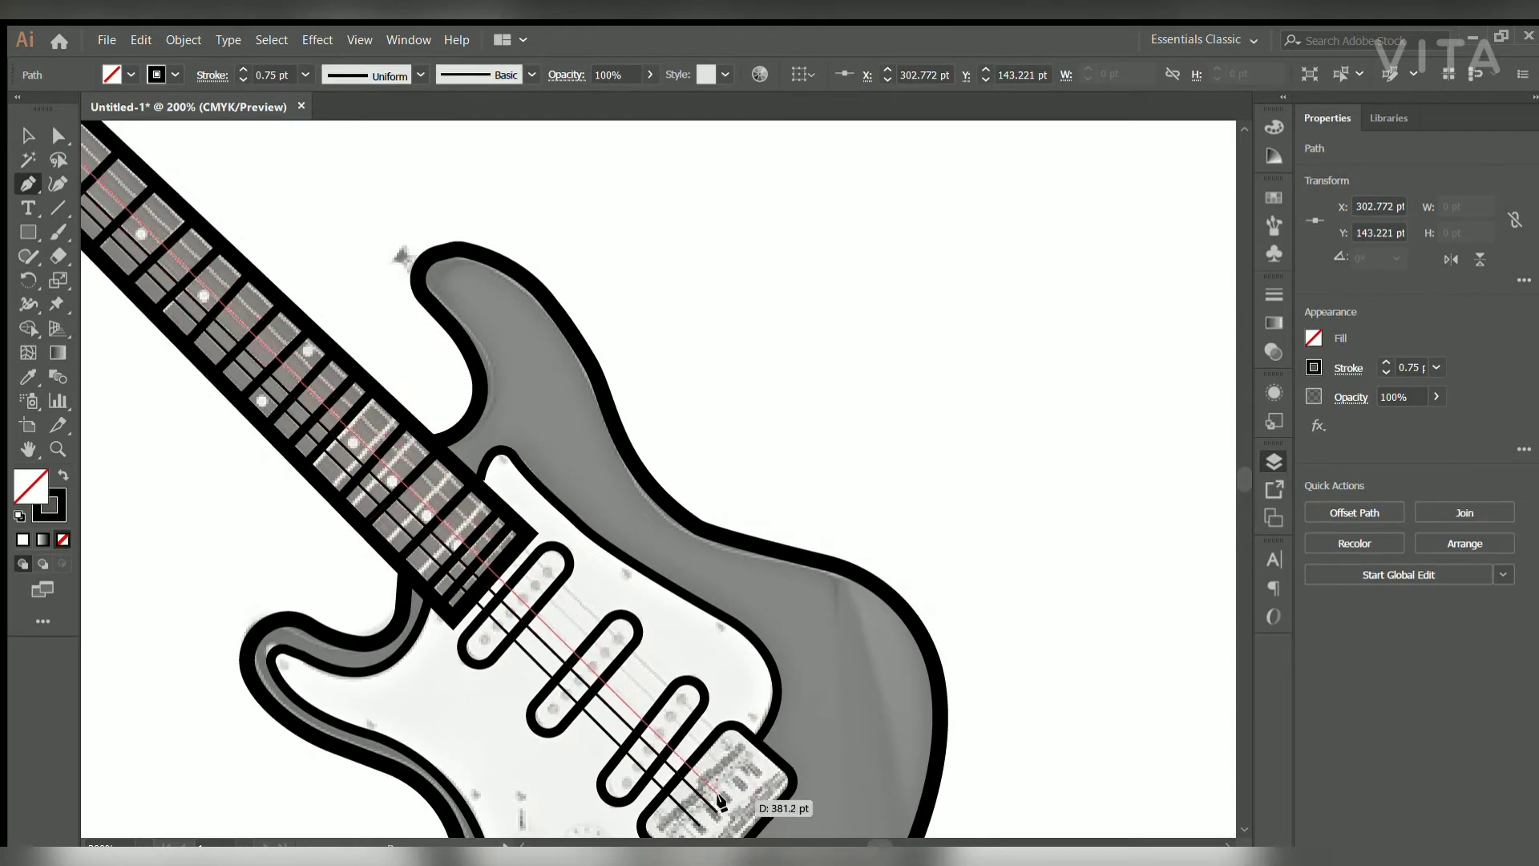
click(721, 802)
scroll(481, 481, up, 10)
scroll(481, 481, left, 5)
click(241, 311)
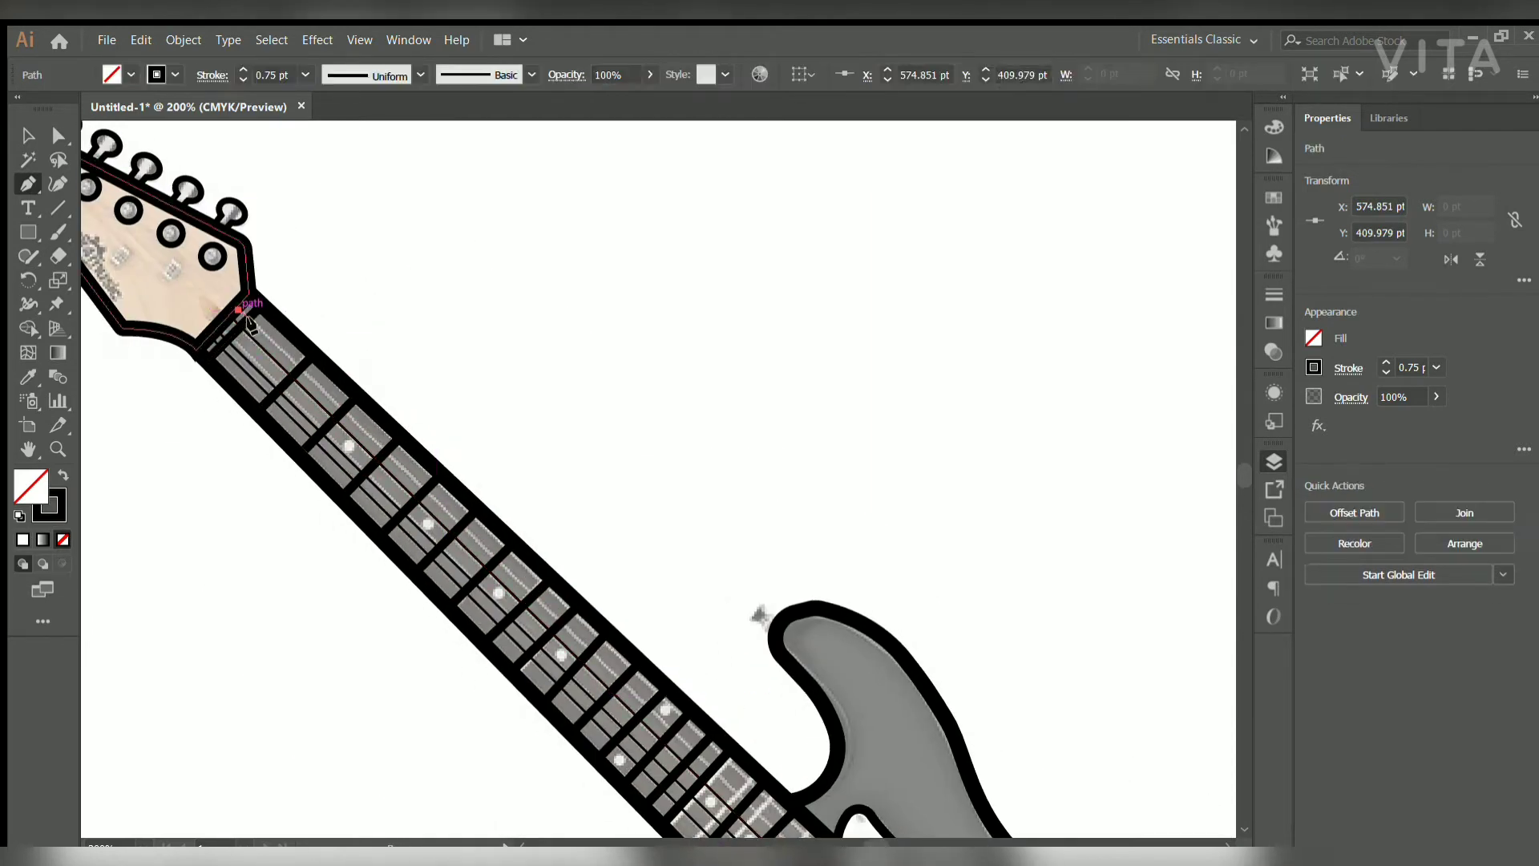
scroll(577, 705, down, 5)
scroll(577, 705, right, 5)
click(606, 691)
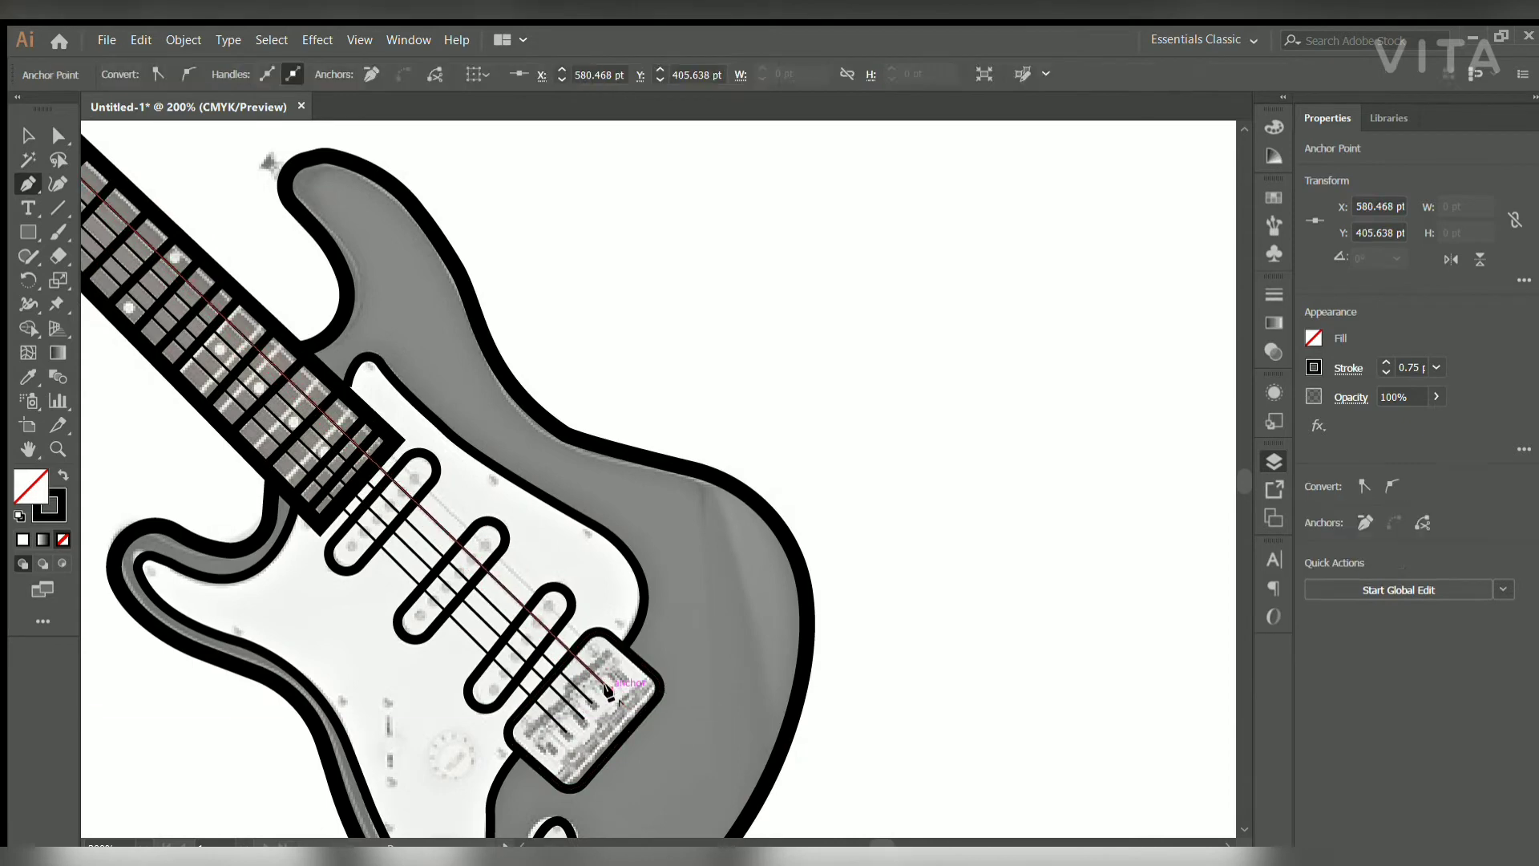
key(ctrl+minus)
Draw a small solid black dot with no outline inside the pickup.
key(v)
drag(802, 138, 149, 393)
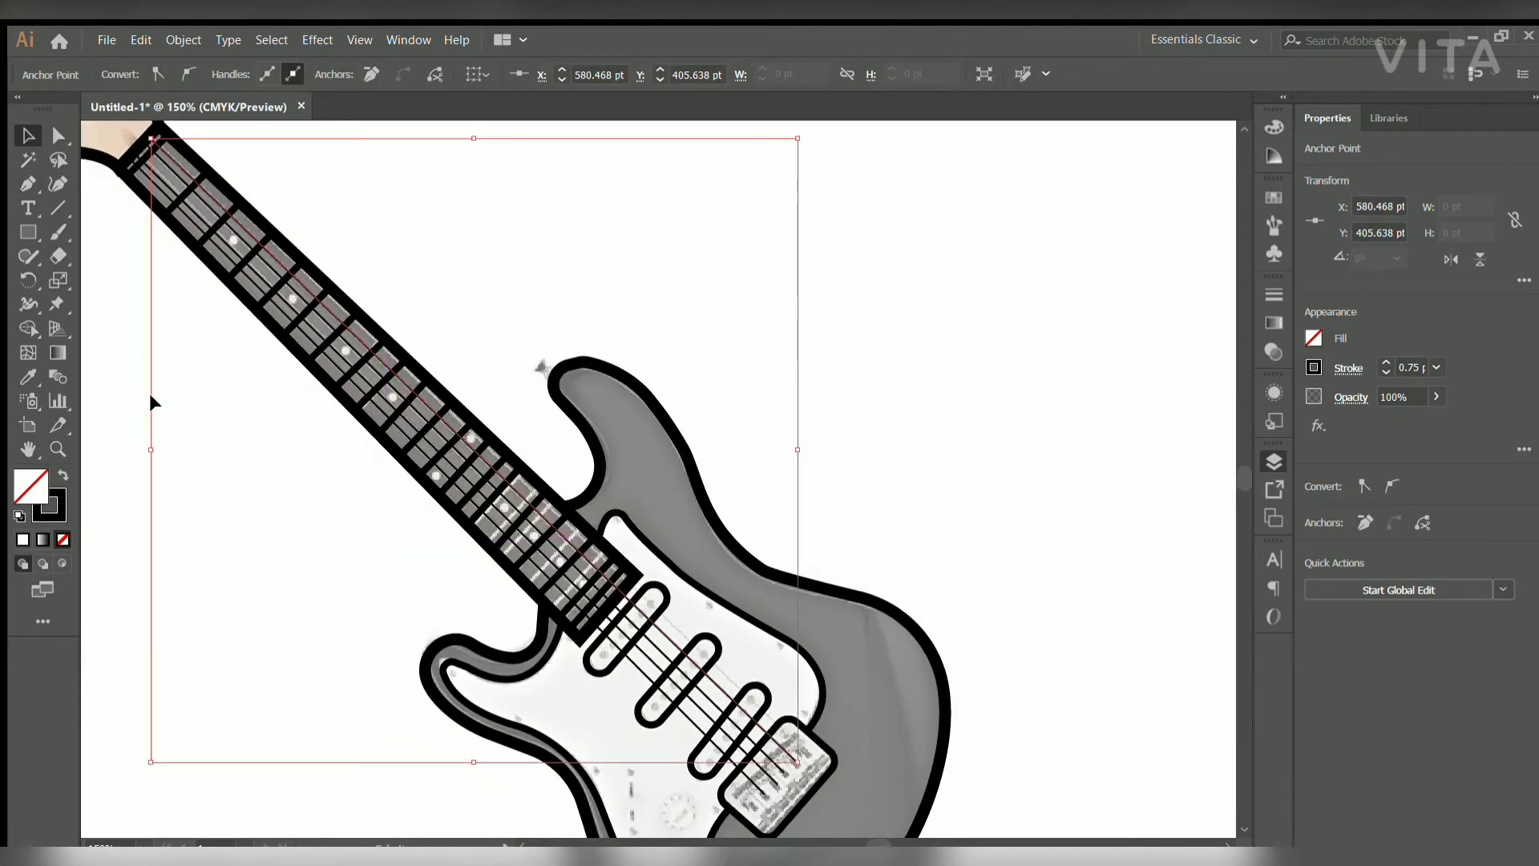
key(ctrl+plus)
key(ctrl+plus)
key(ctrl+plus)
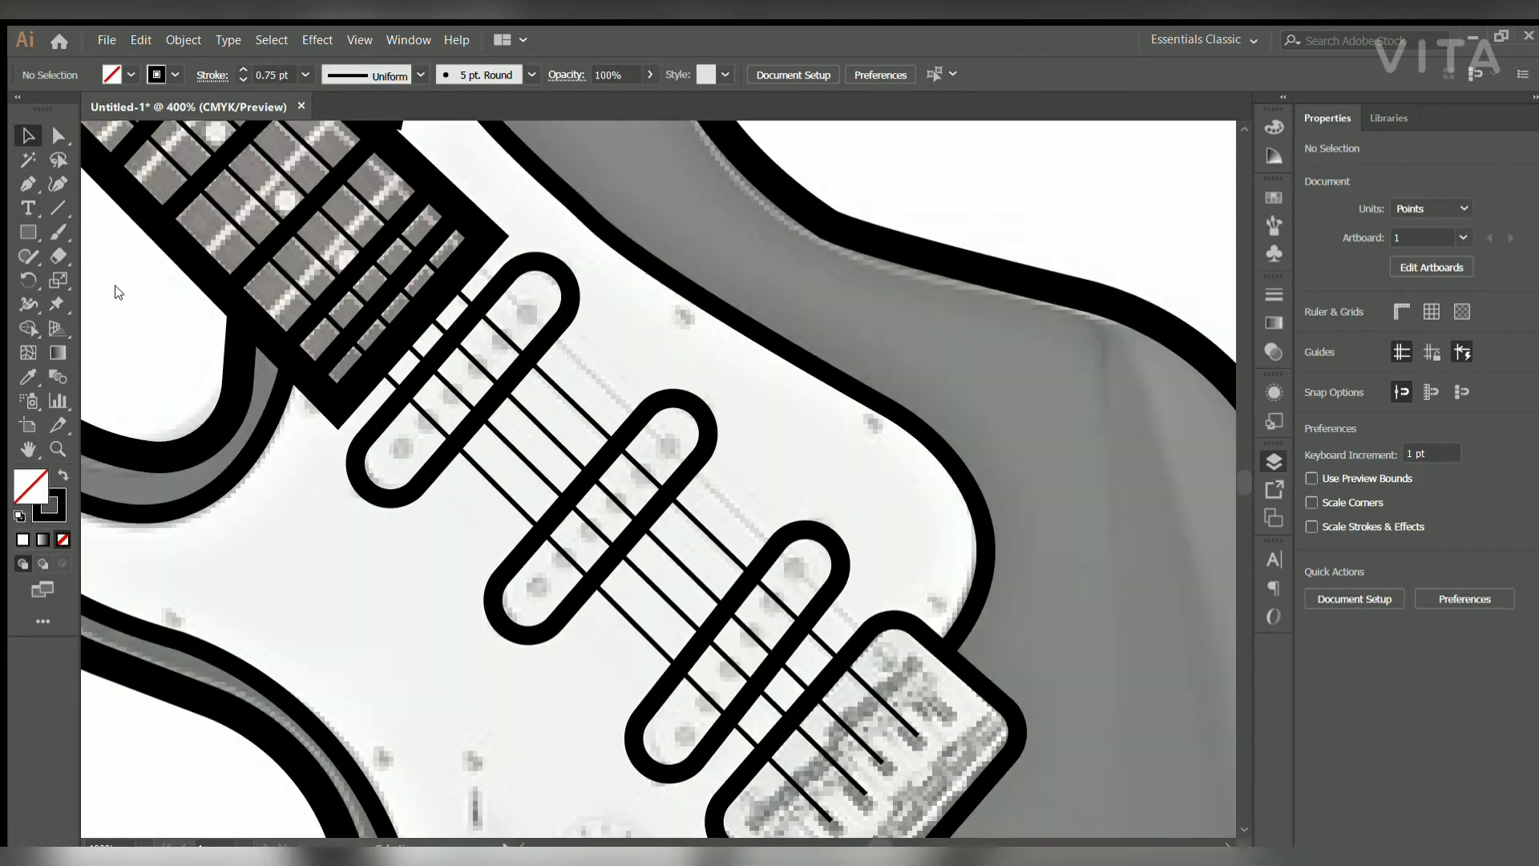
key(l)
scroll(402, 439, up, 1)
drag(426, 447, 426, 447)
key(shift+x)
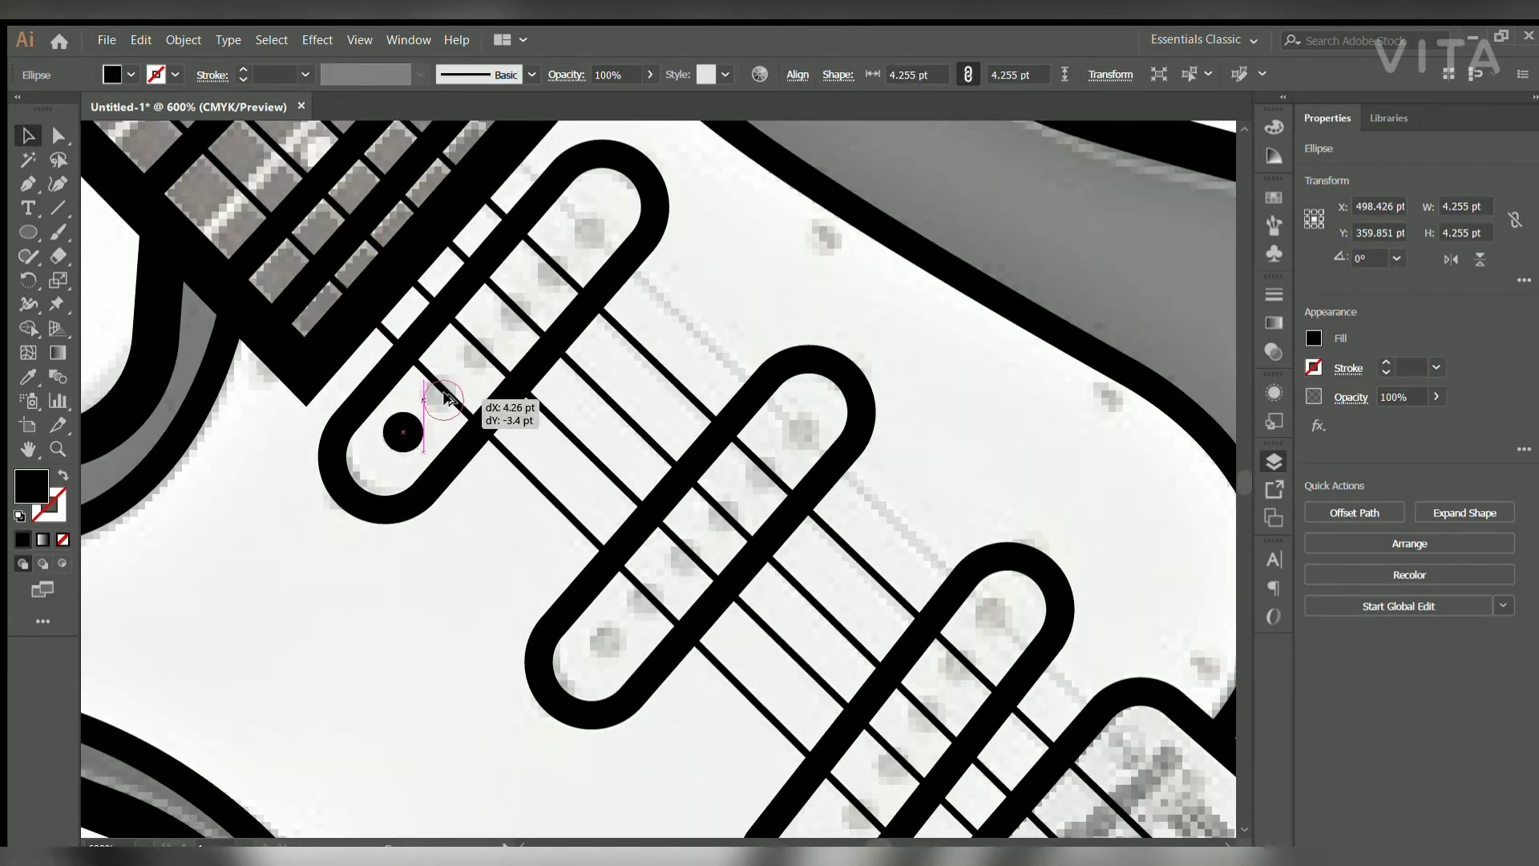
Copy the dot into a row of six and rotate the row to the pickup angle.
mouse_move(443, 393)
mouse_down()
mouse_move(589, 230)
mouse_move(724, 443)
mouse_move(556, 326)
mouse_move(728, 556)
mouse_up()
key(ctrl+a)
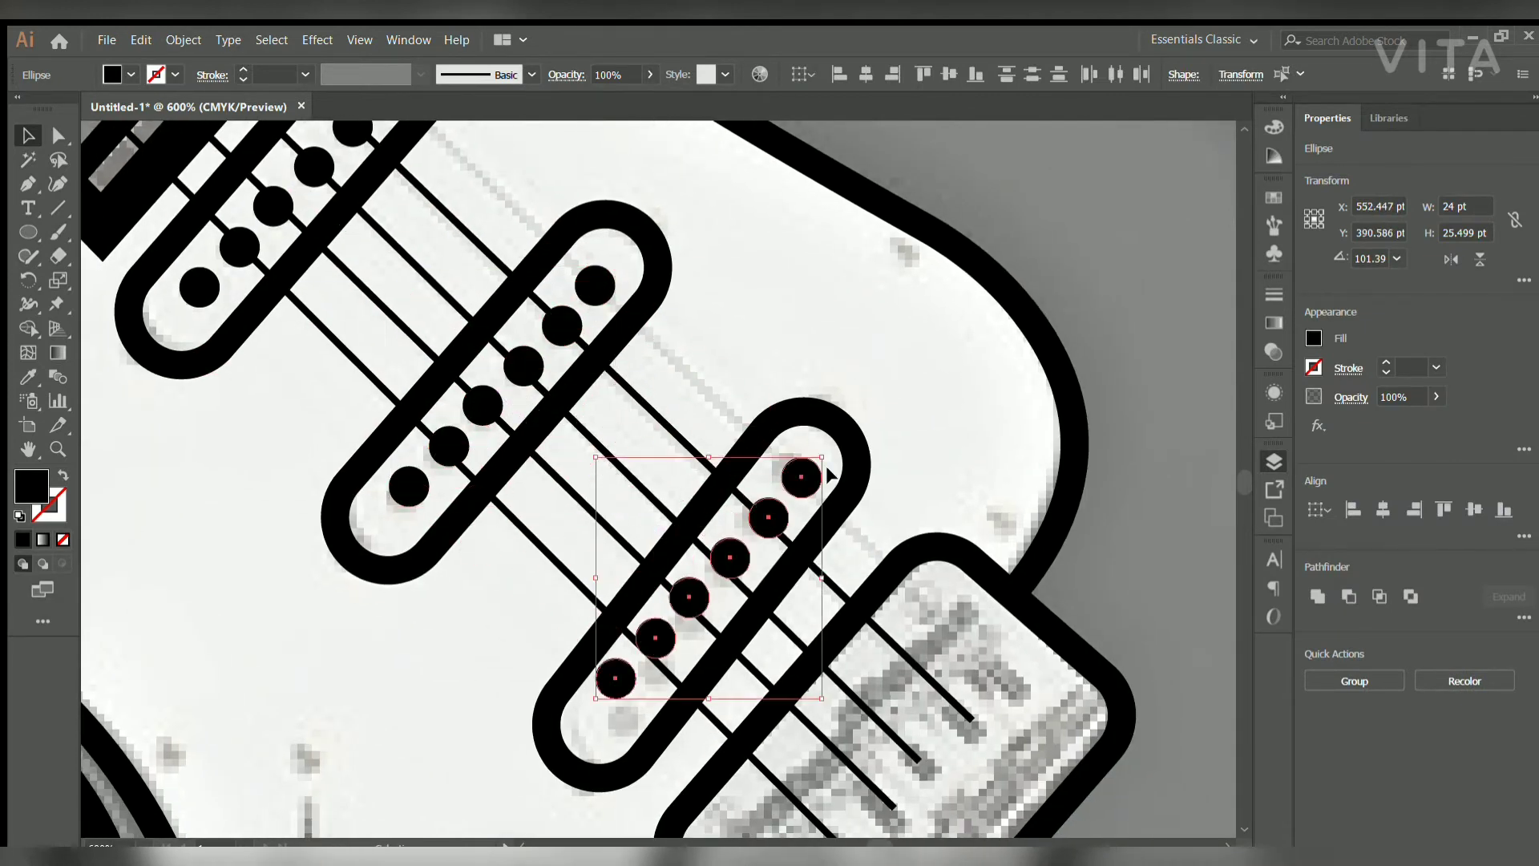
drag(828, 453, 858, 418)
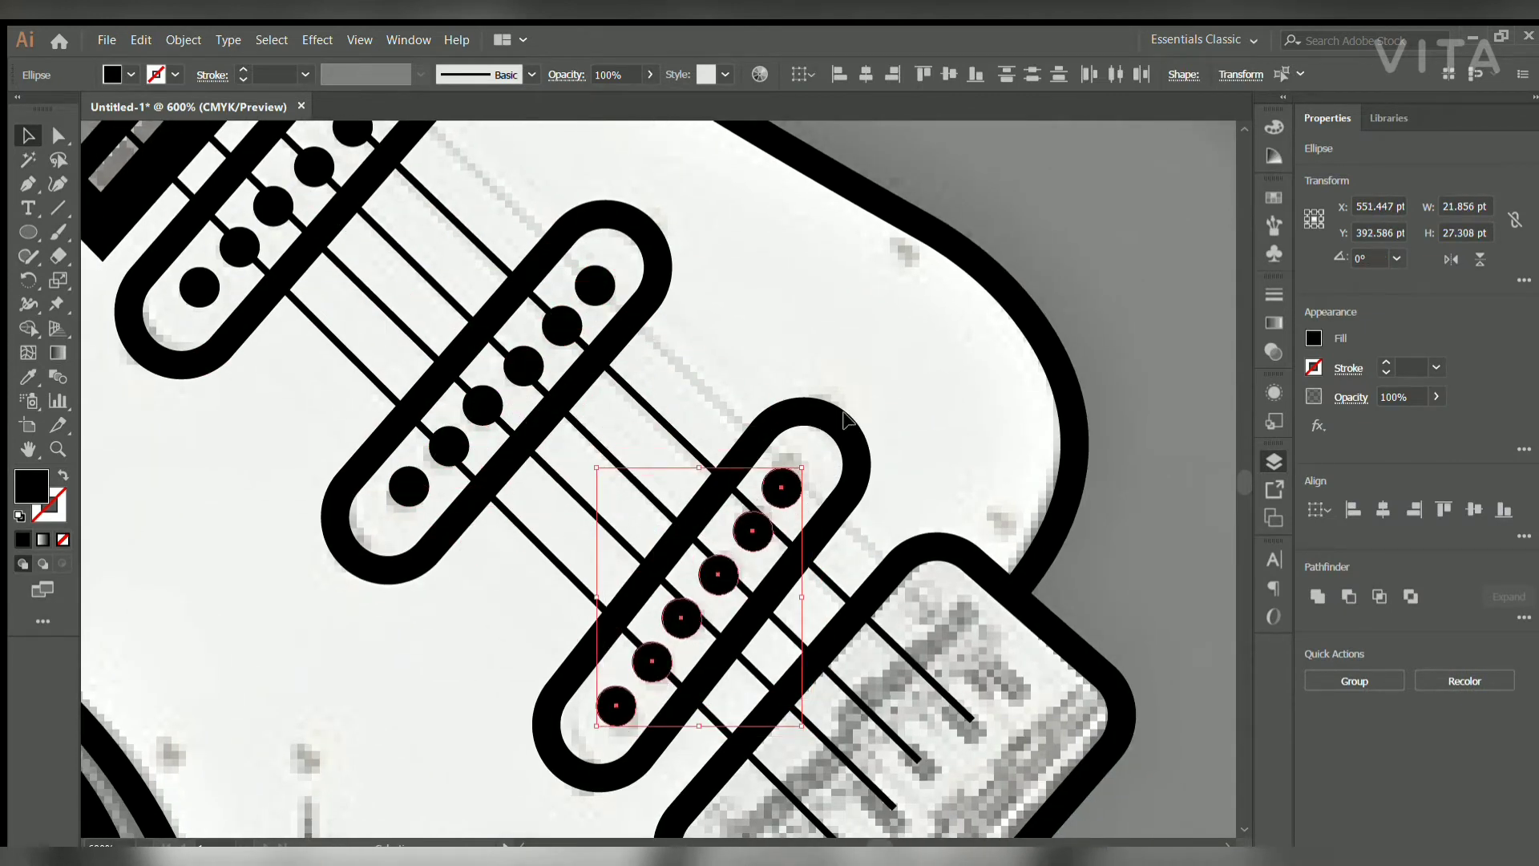
key(ctrl+shift+a)
scroll(857, 418, down, 3)
scroll(676, 335, up, 3)
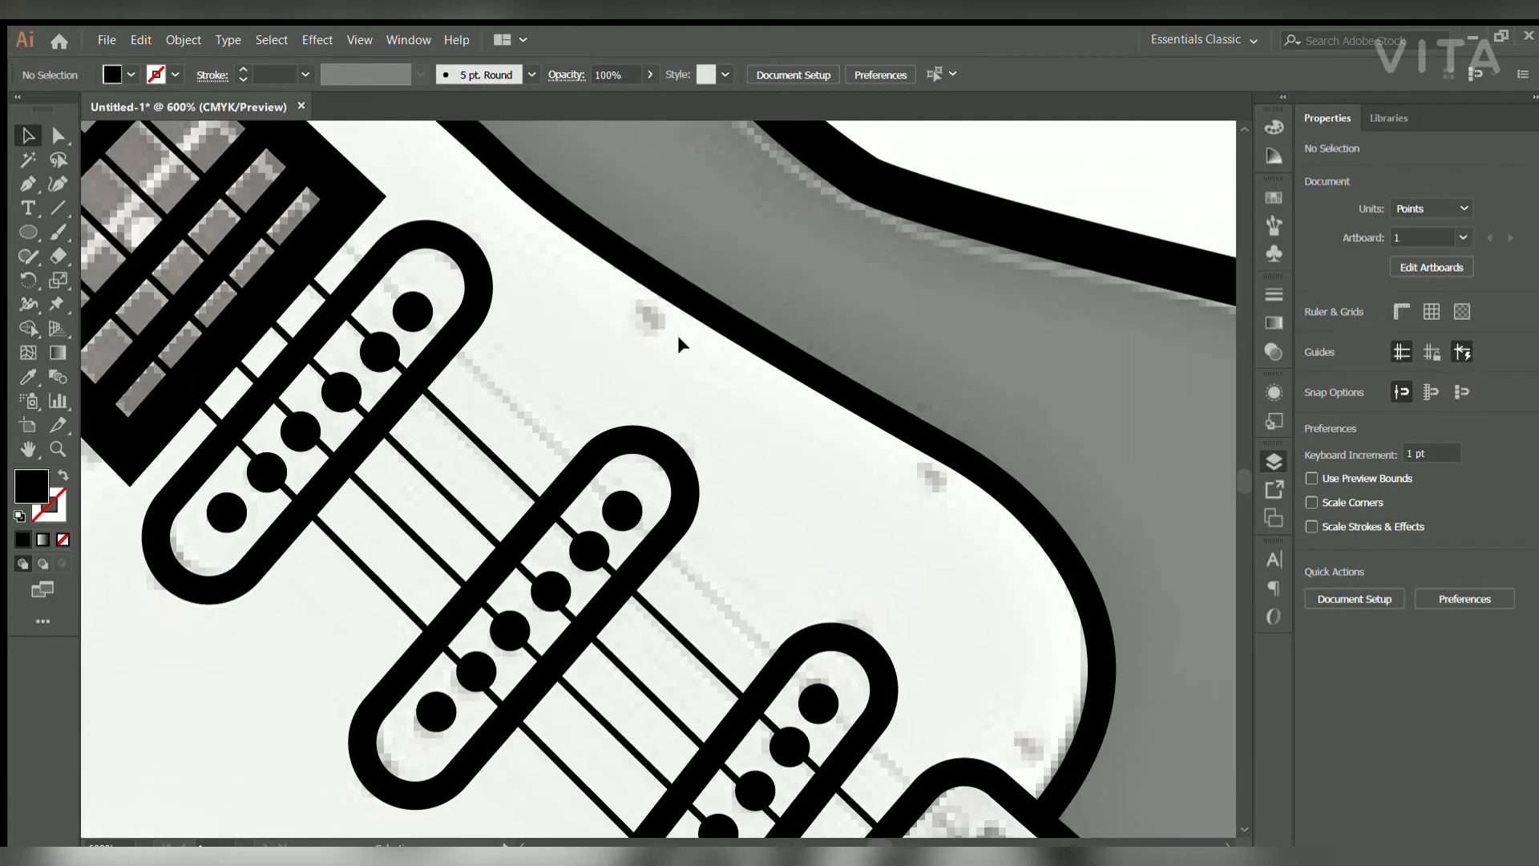
Draw a small screw circle and place it and copies along the pickguard edge.
key(l)
drag(656, 327, 662, 334)
key(v)
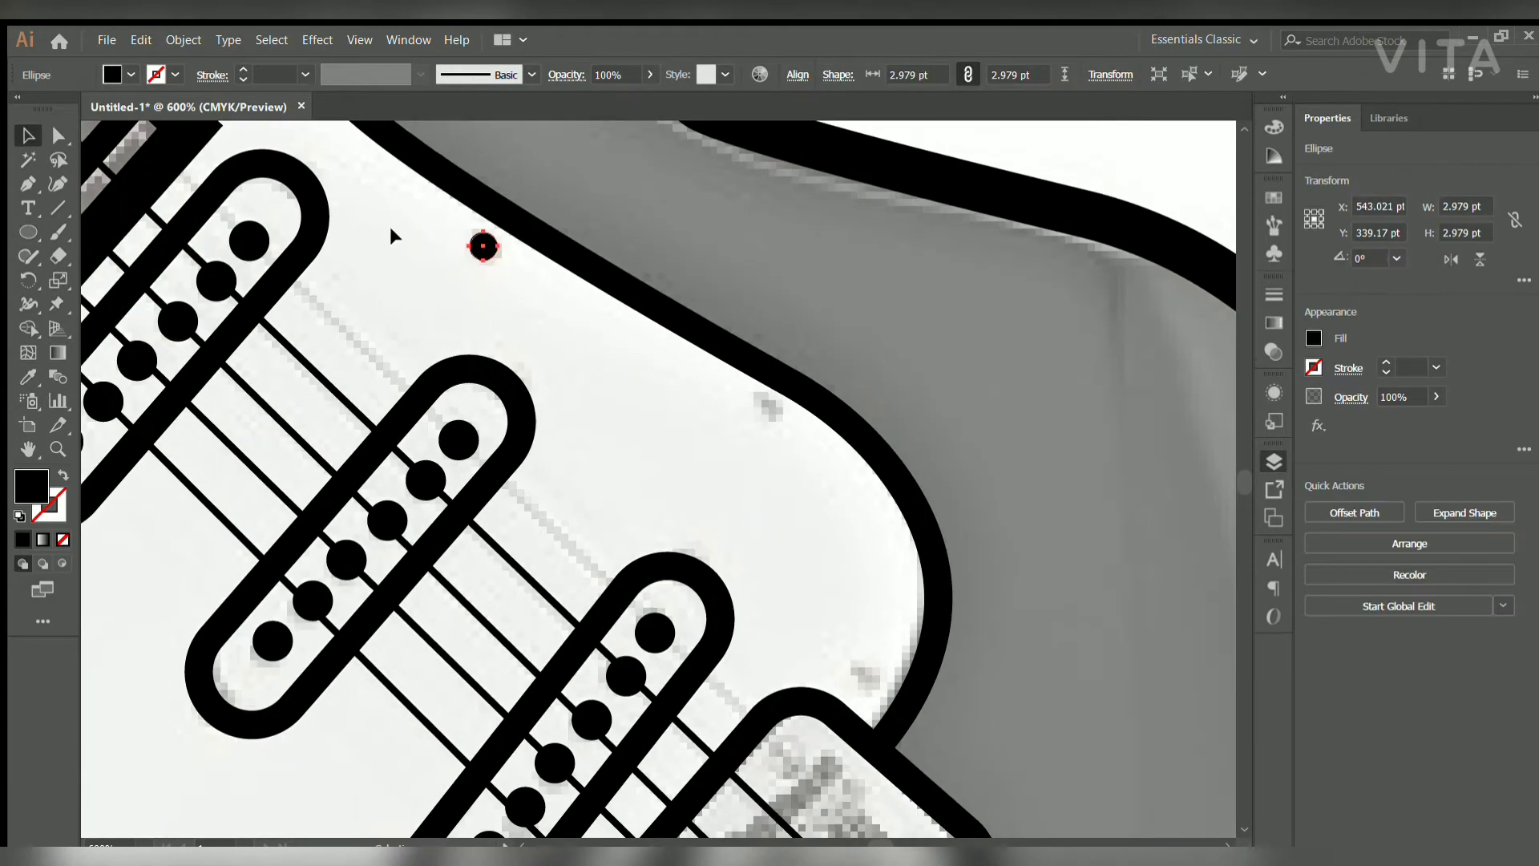
mouse_move(484, 246)
mouse_down()
mouse_move(762, 413)
mouse_move(622, 304)
mouse_up()
key(ctrl+shift+a)
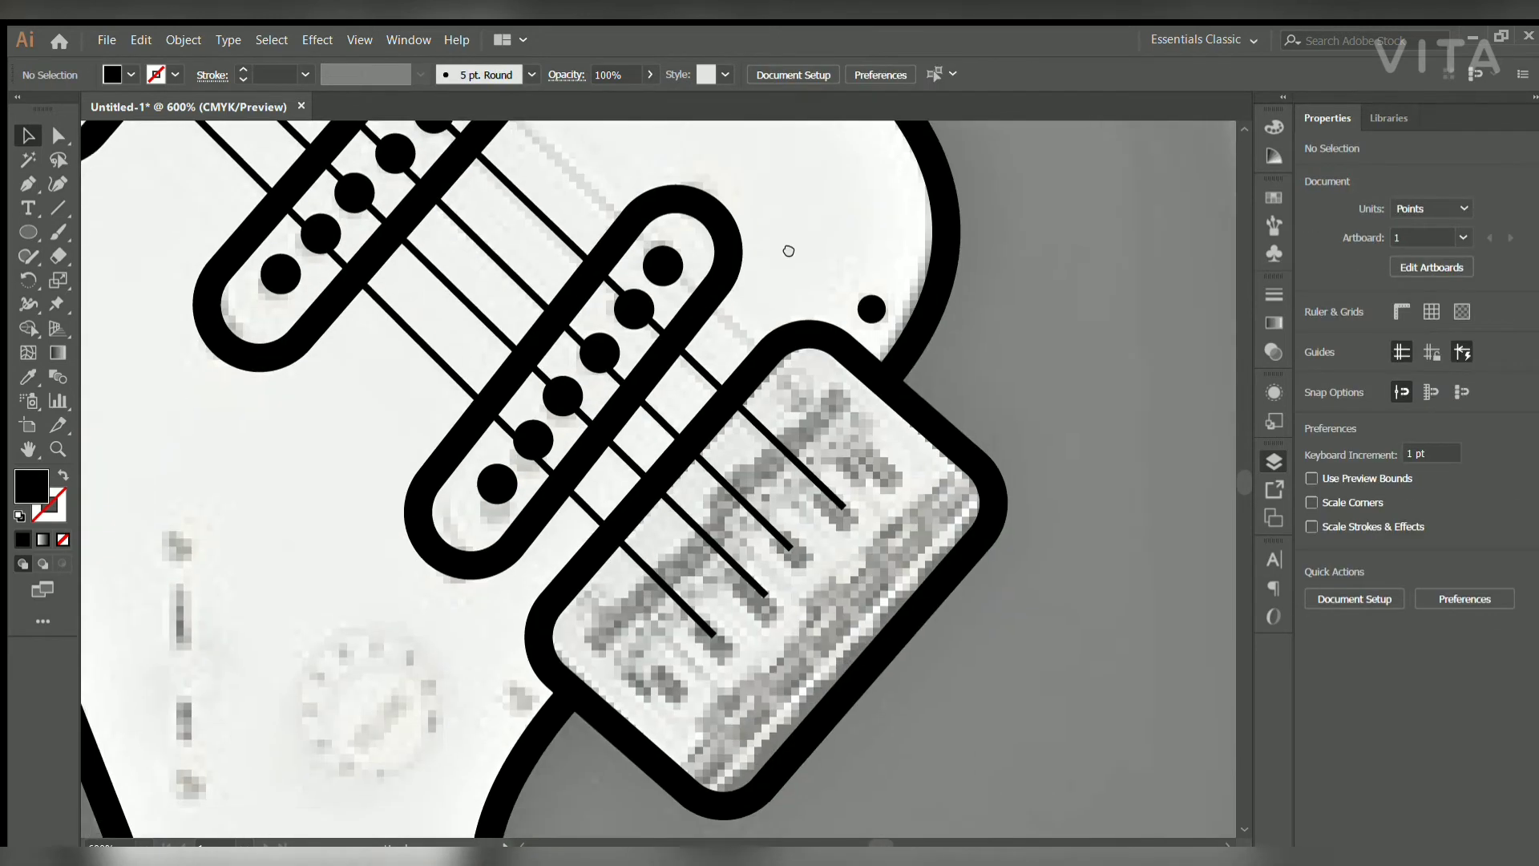
drag(715, 559, 693, 493)
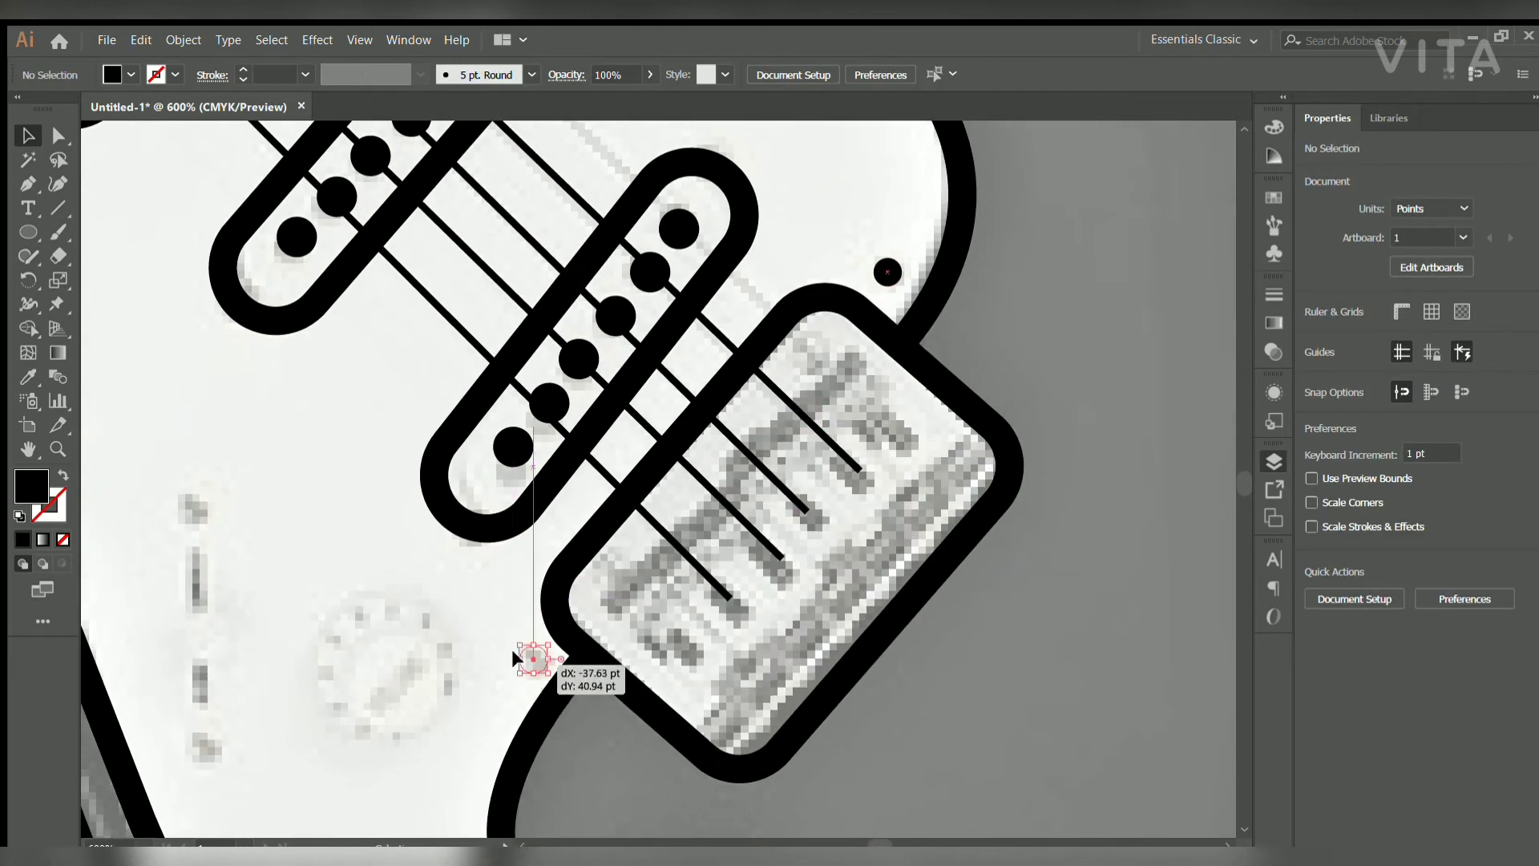
drag(513, 653, 680, 357)
Add more screw dot copies around the pickguard edge, including the left horn.
drag(777, 321, 447, 540)
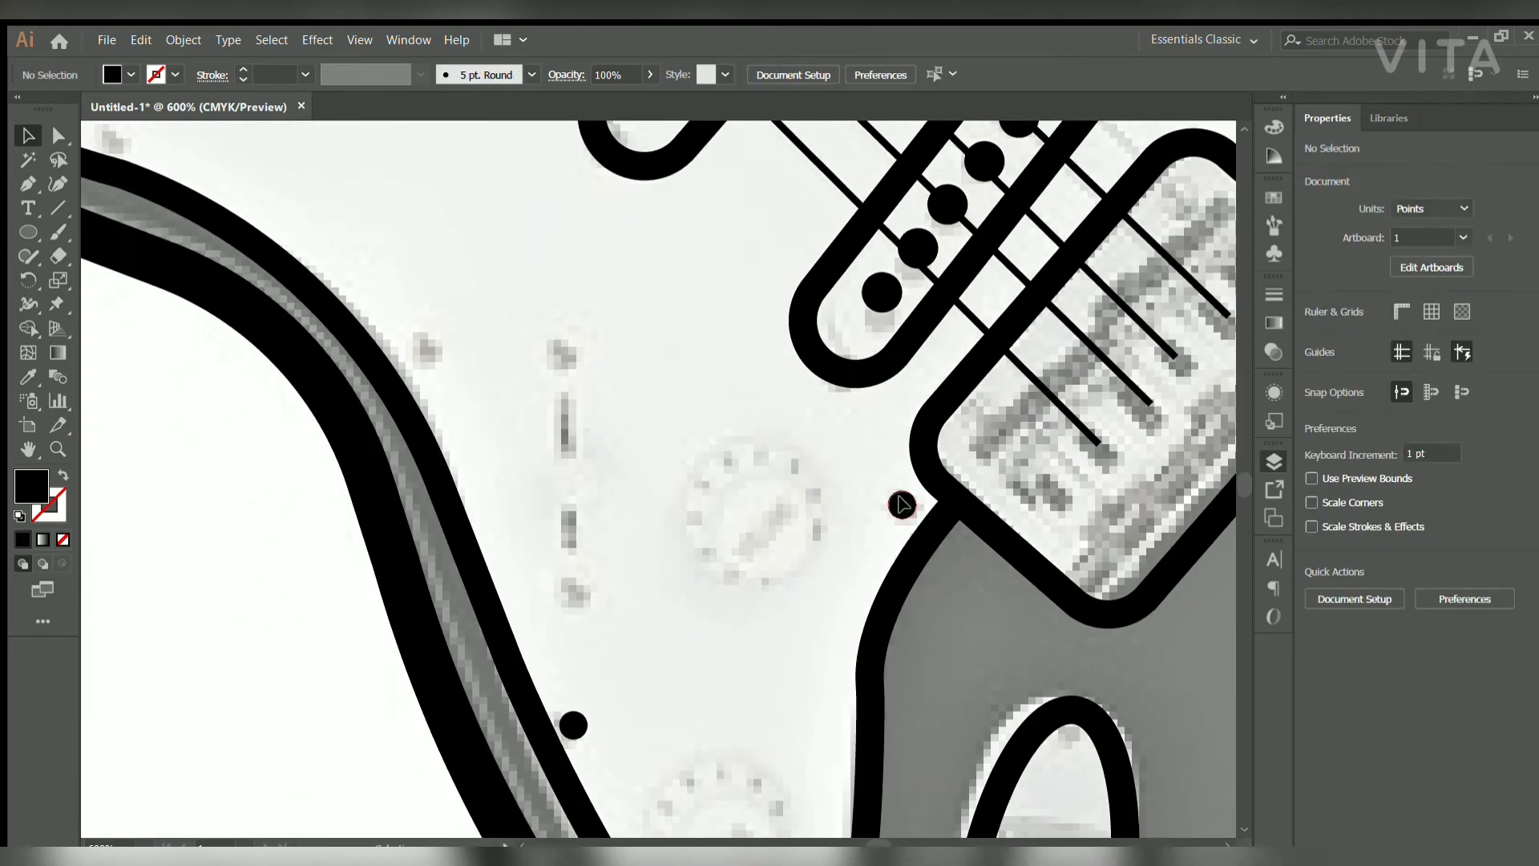
mouse_move(404, 331)
mouse_down()
mouse_move(697, 550)
mouse_move(388, 343)
mouse_up()
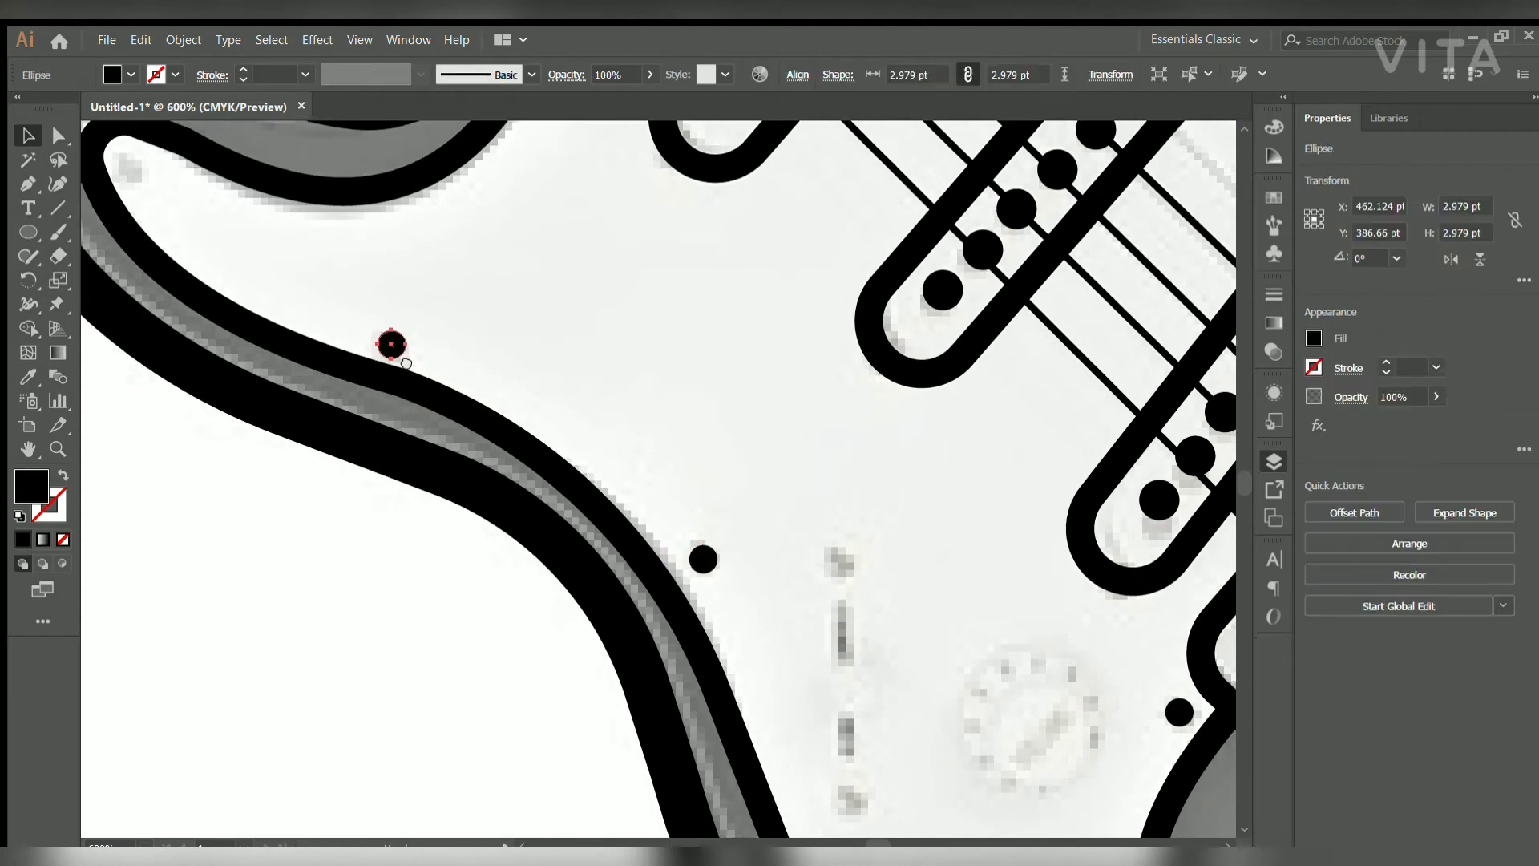
drag(441, 413, 391, 391)
key(ctrl+minus)
drag(328, 516, 463, 430)
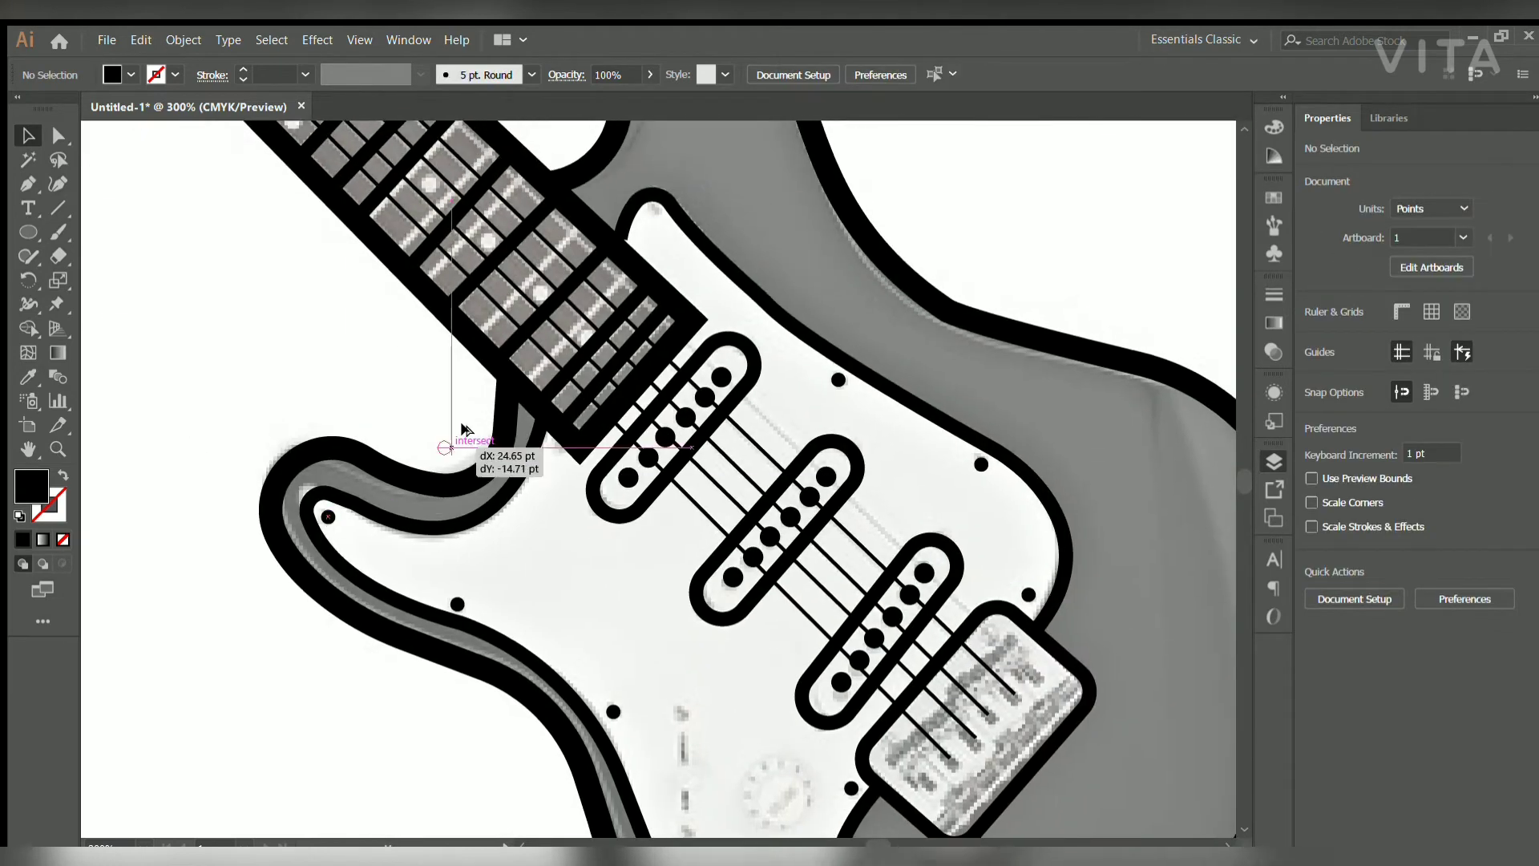
drag(653, 212, 651, 211)
key(ctrl+shift+a)
key(ctrl+minus)
key(ctrl+minus)
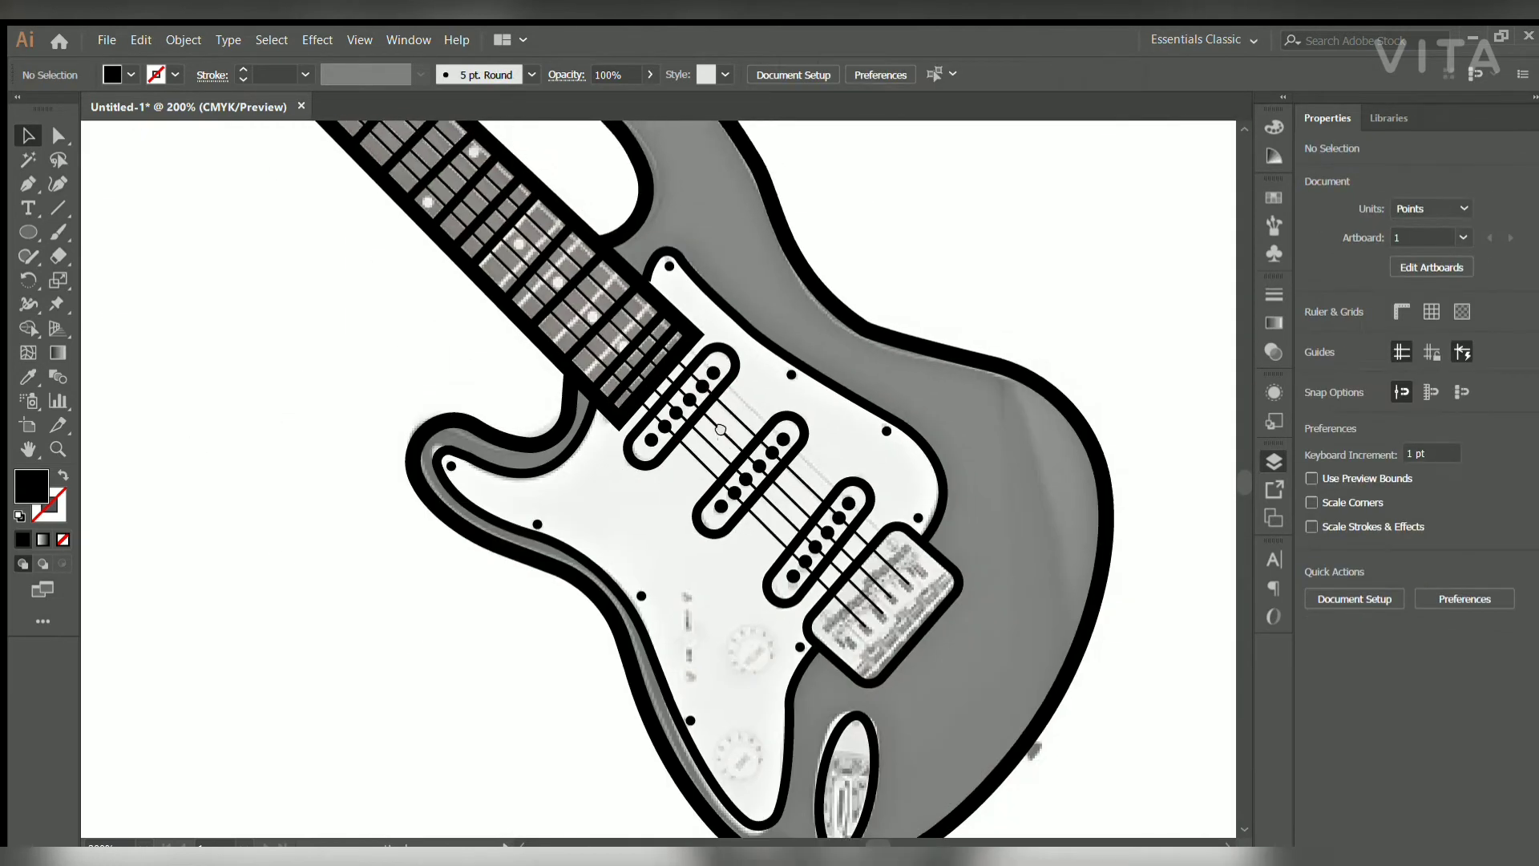
Move one string's end point so it ends inside the bridge, then undo a stray change.
key(ctrl+plus)
key(a)
key(ctrl+plus)
mouse_move(671, 510)
mouse_down()
mouse_move(603, 593)
mouse_move(560, 615)
mouse_move(689, 573)
mouse_move(677, 516)
mouse_up()
click(633, 588)
key(ctrl+z)
key(ctrl+z)
key(ctrl+z)
Draw a thin rectangle over the bridge, rotate it to the bridge angle and round its corners.
key(m)
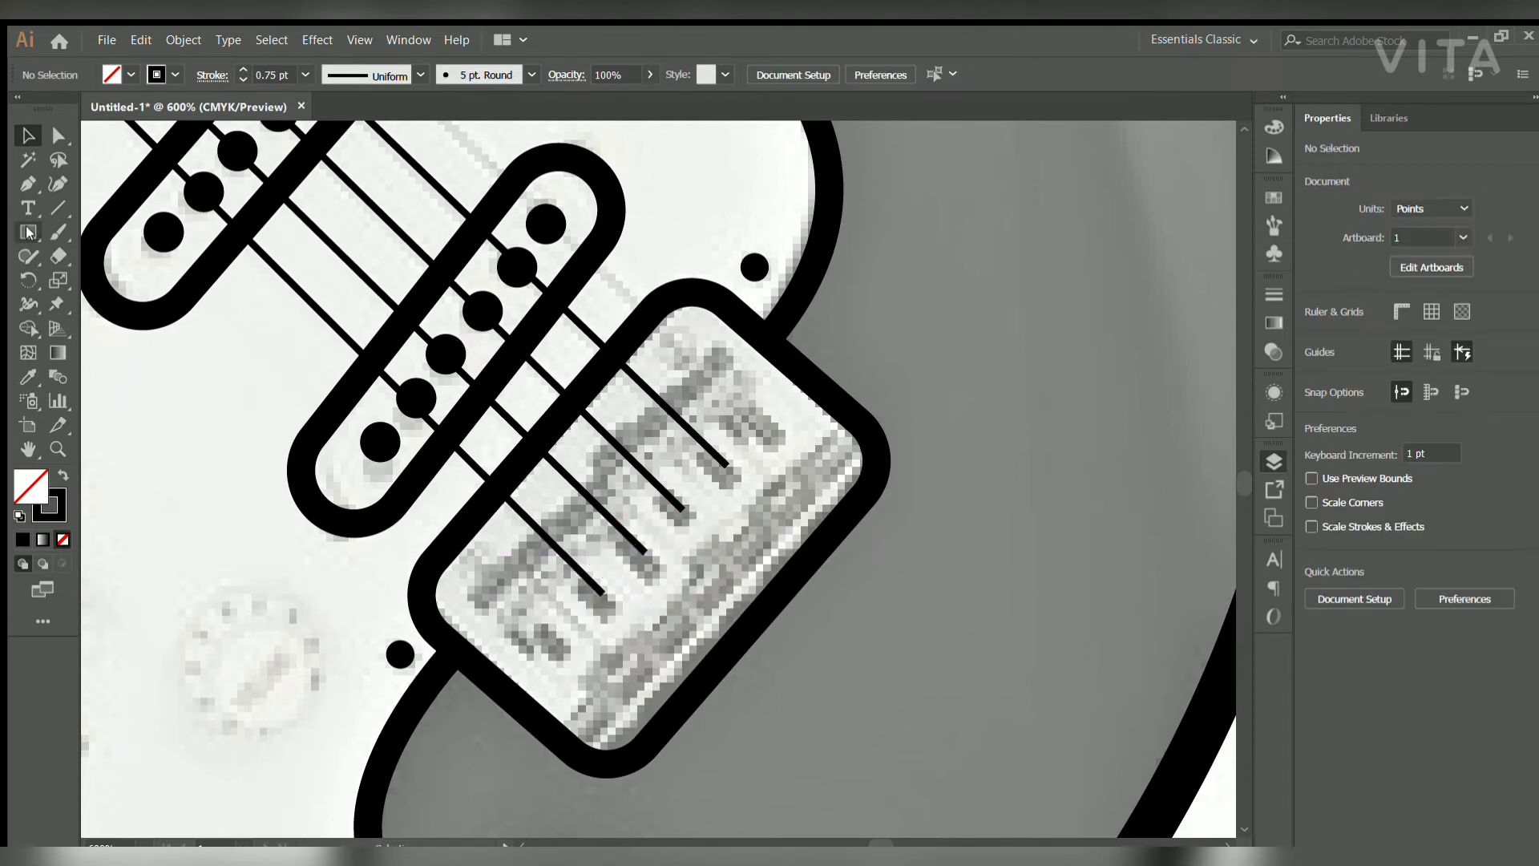
drag(655, 676, 679, 689)
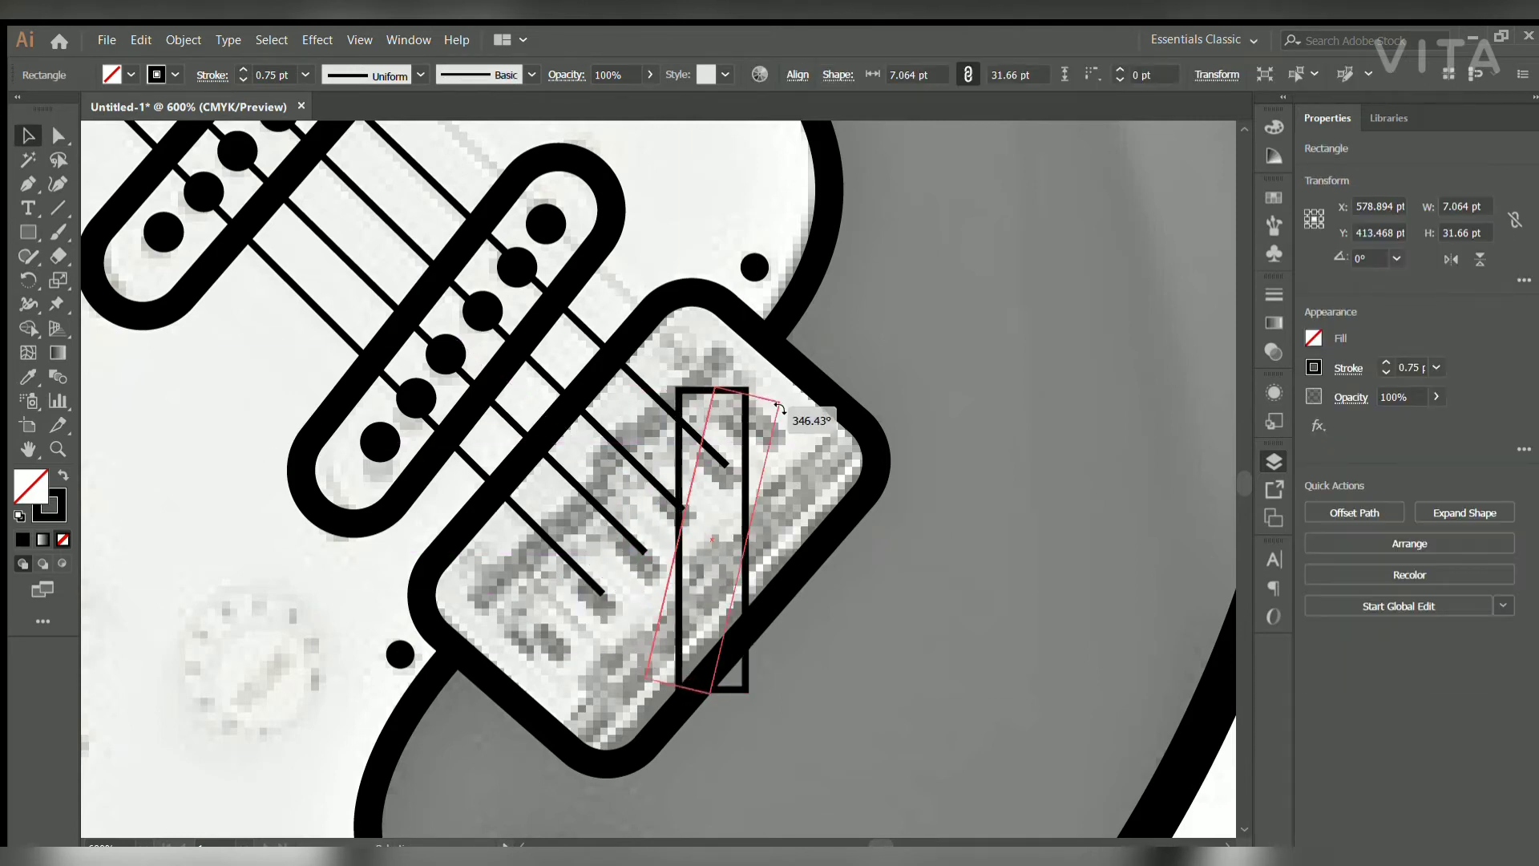
drag(827, 451, 824, 453)
drag(704, 506, 765, 541)
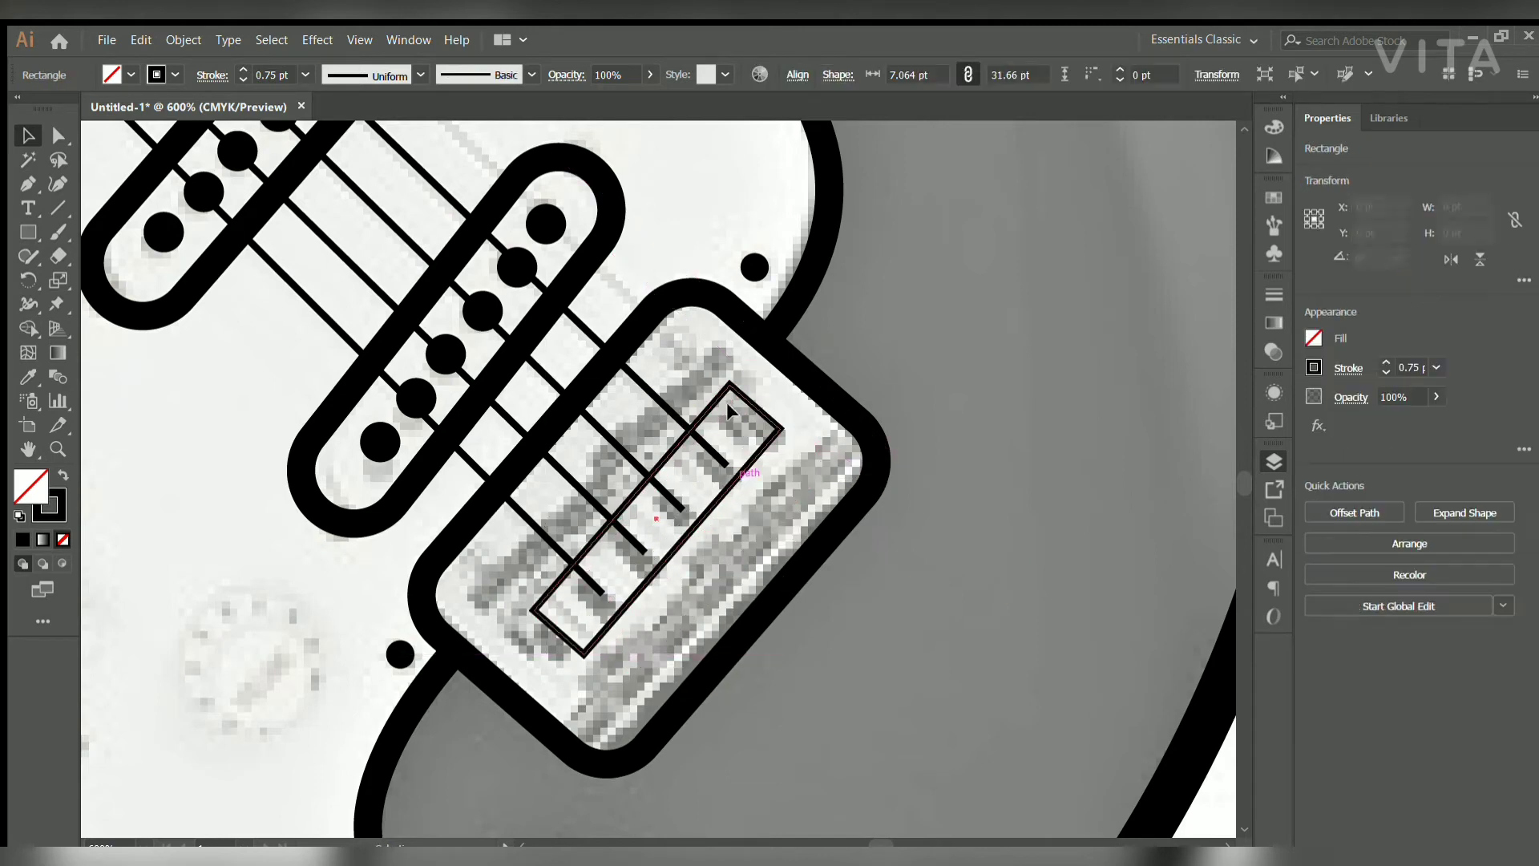
click(772, 519)
scroll(722, 529, down, 6)
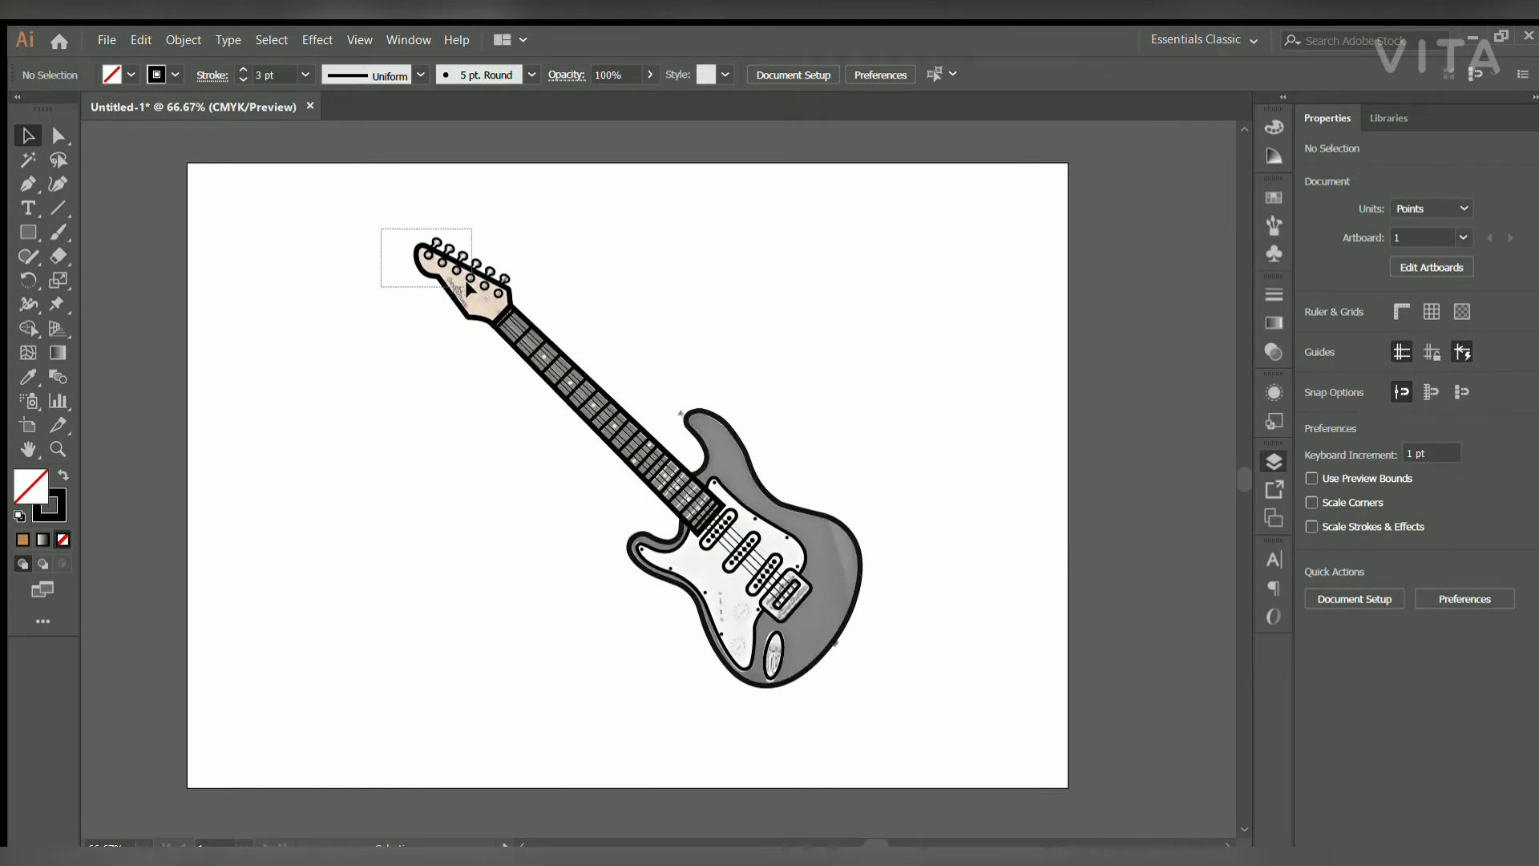
Fill the headstock, guitar body and fretted neck with solid black.
drag(470, 284, 473, 289)
shift+click(719, 414)
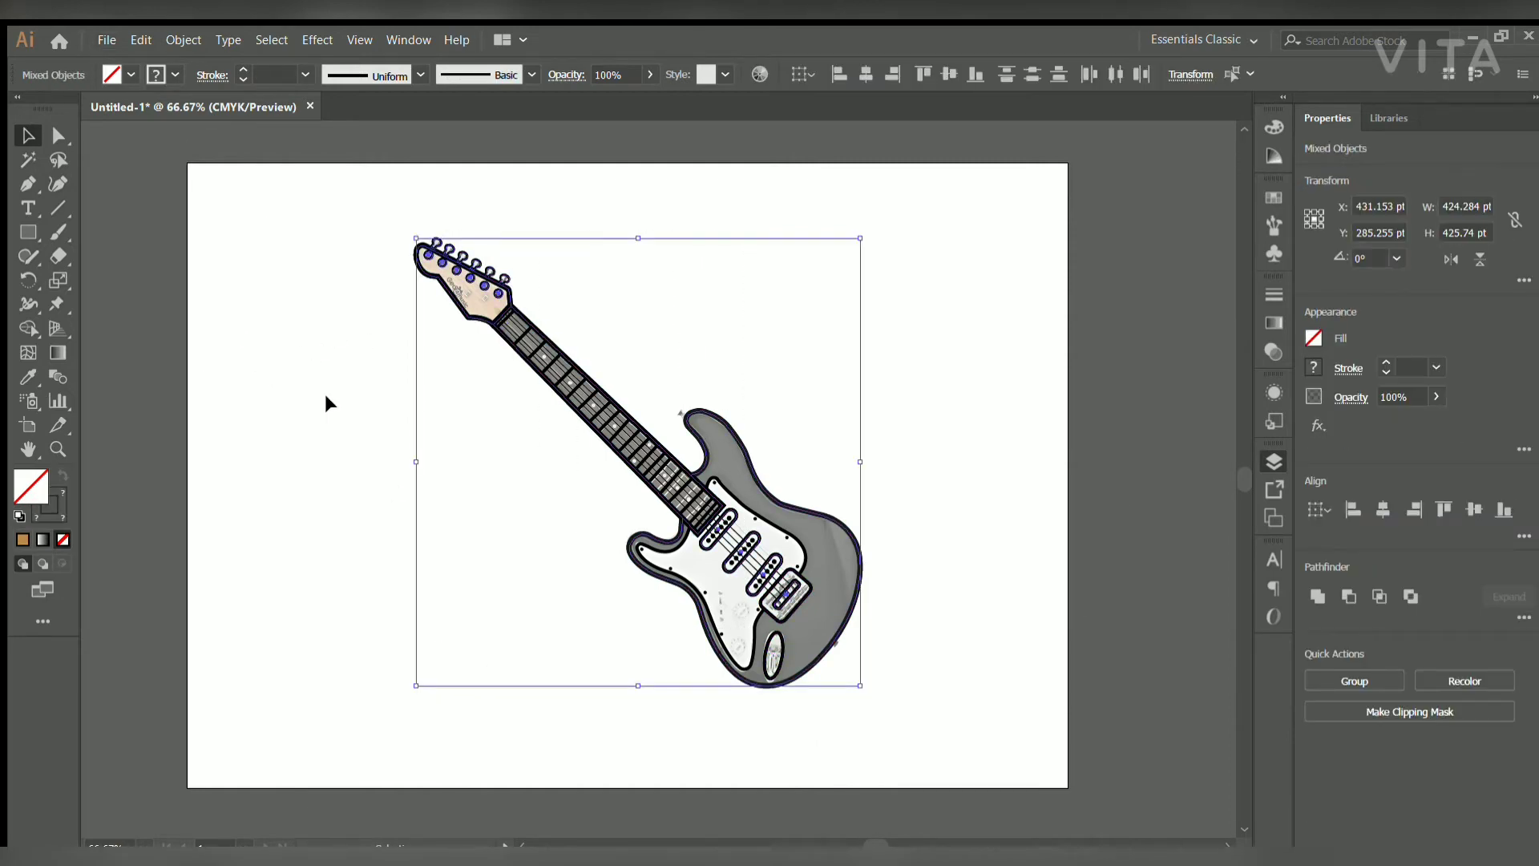
click(313, 364)
click(449, 302)
drag(483, 231, 484, 274)
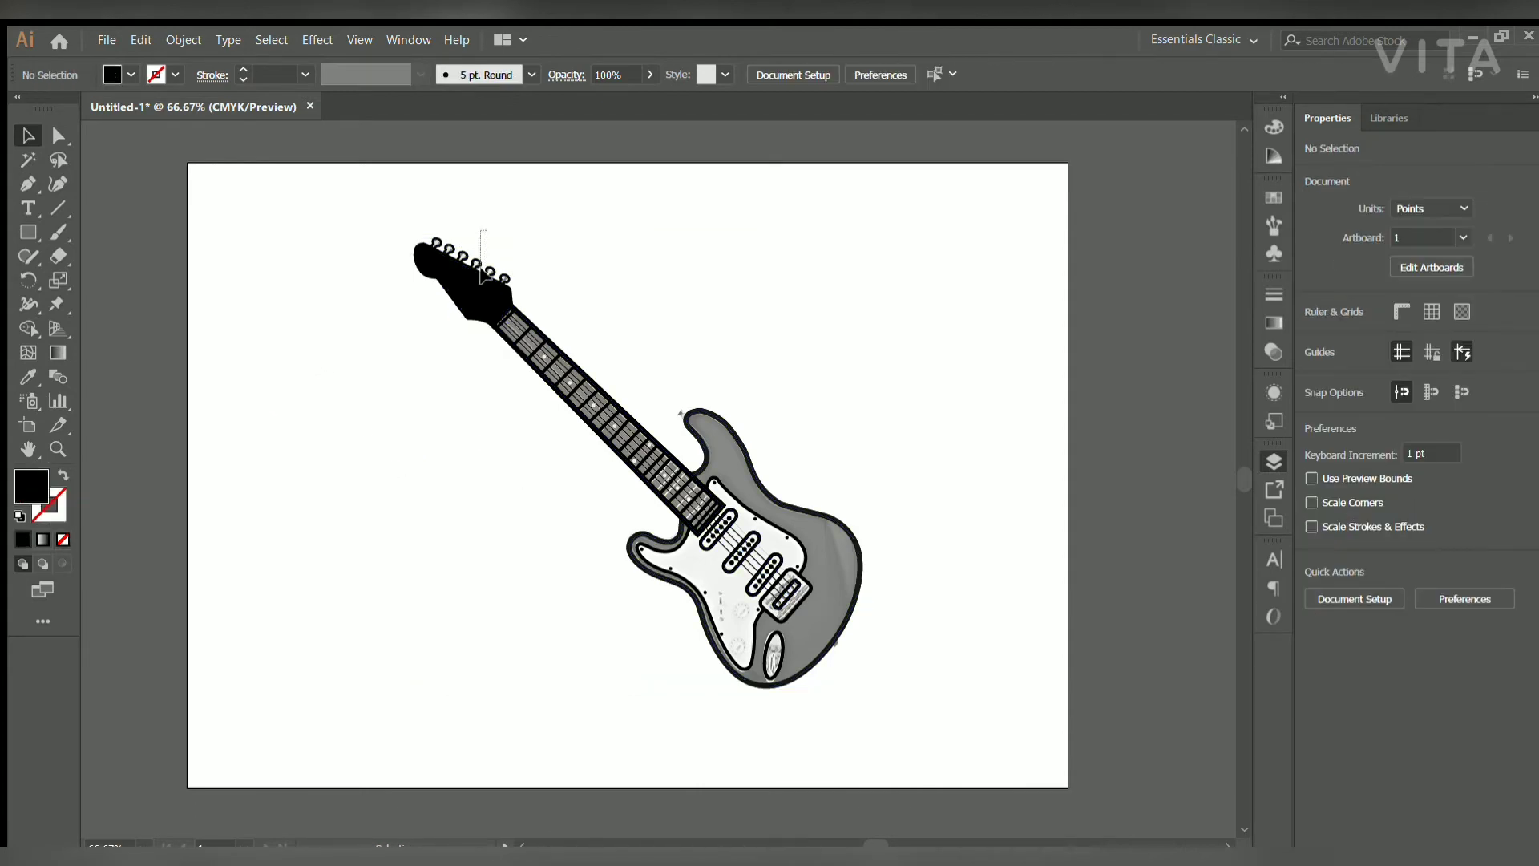
click(794, 497)
click(758, 593)
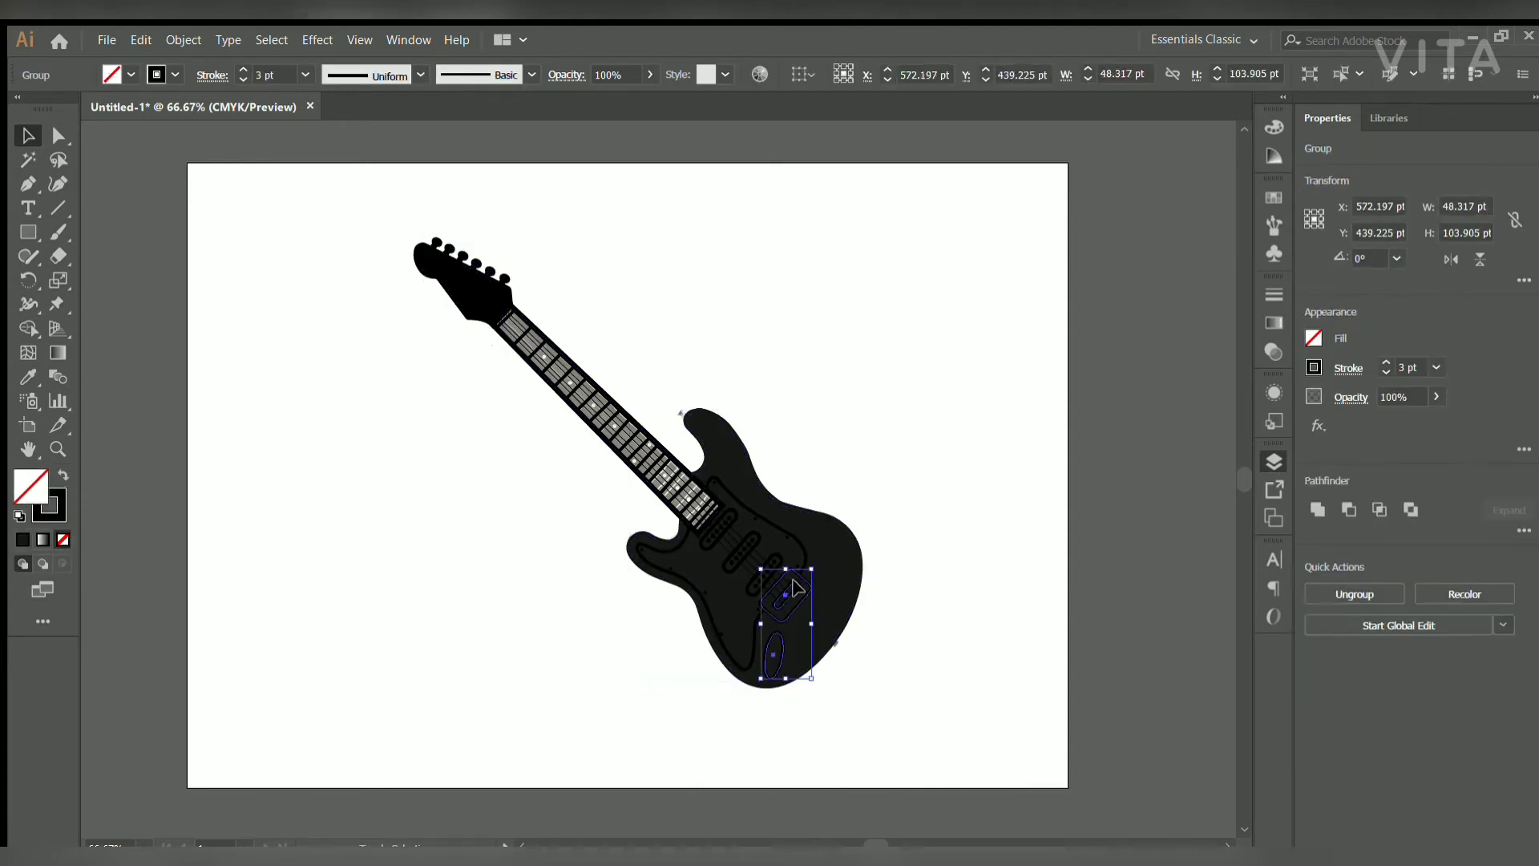
click(872, 637)
click(699, 493)
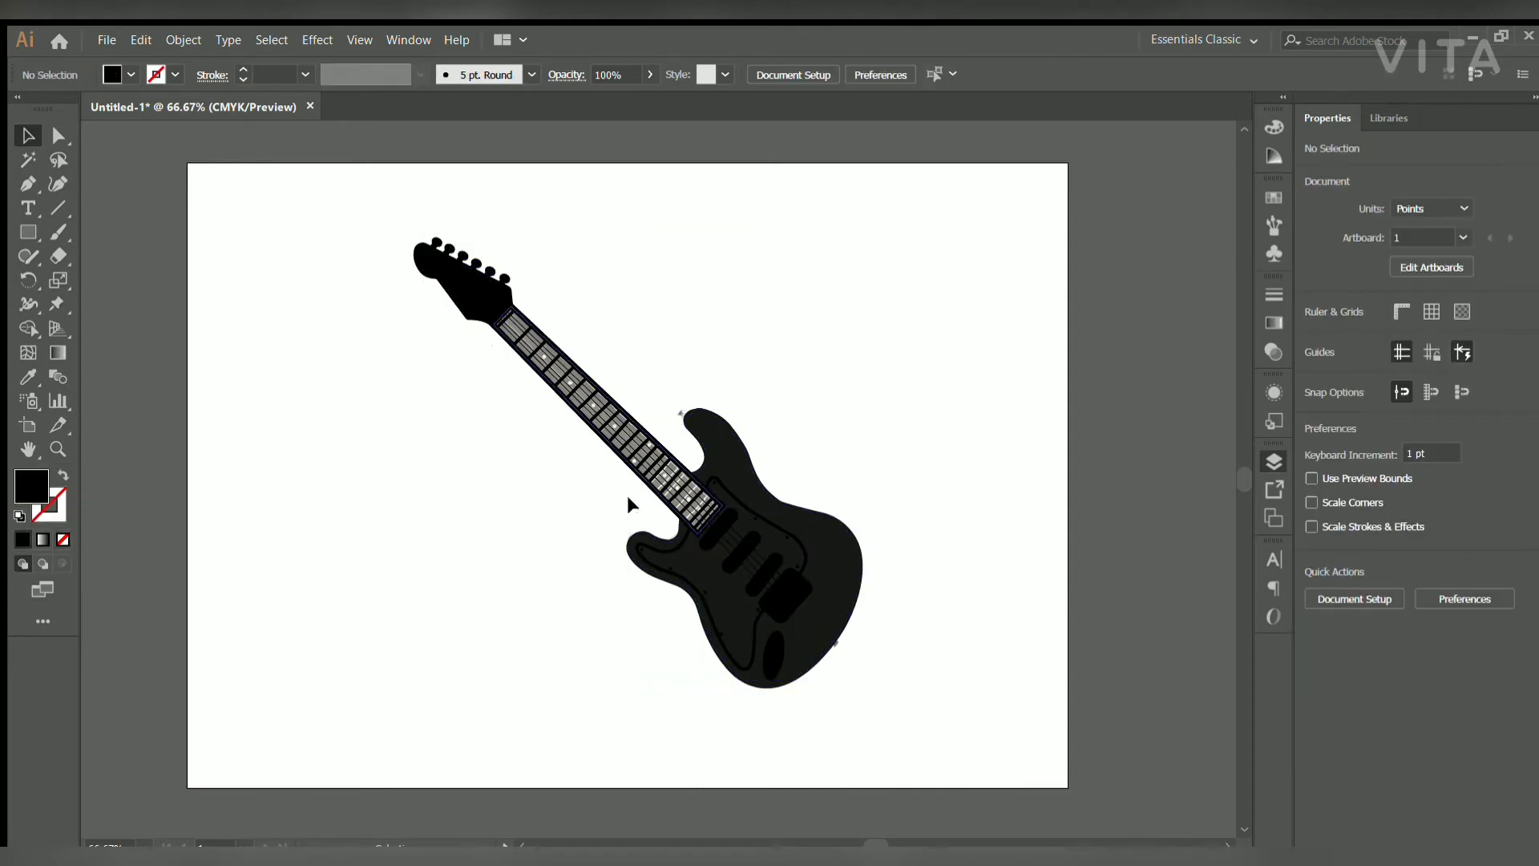
Make the headstock brown and the tuning pegs and frets grey.
click(451, 303)
click(307, 289)
click(461, 265)
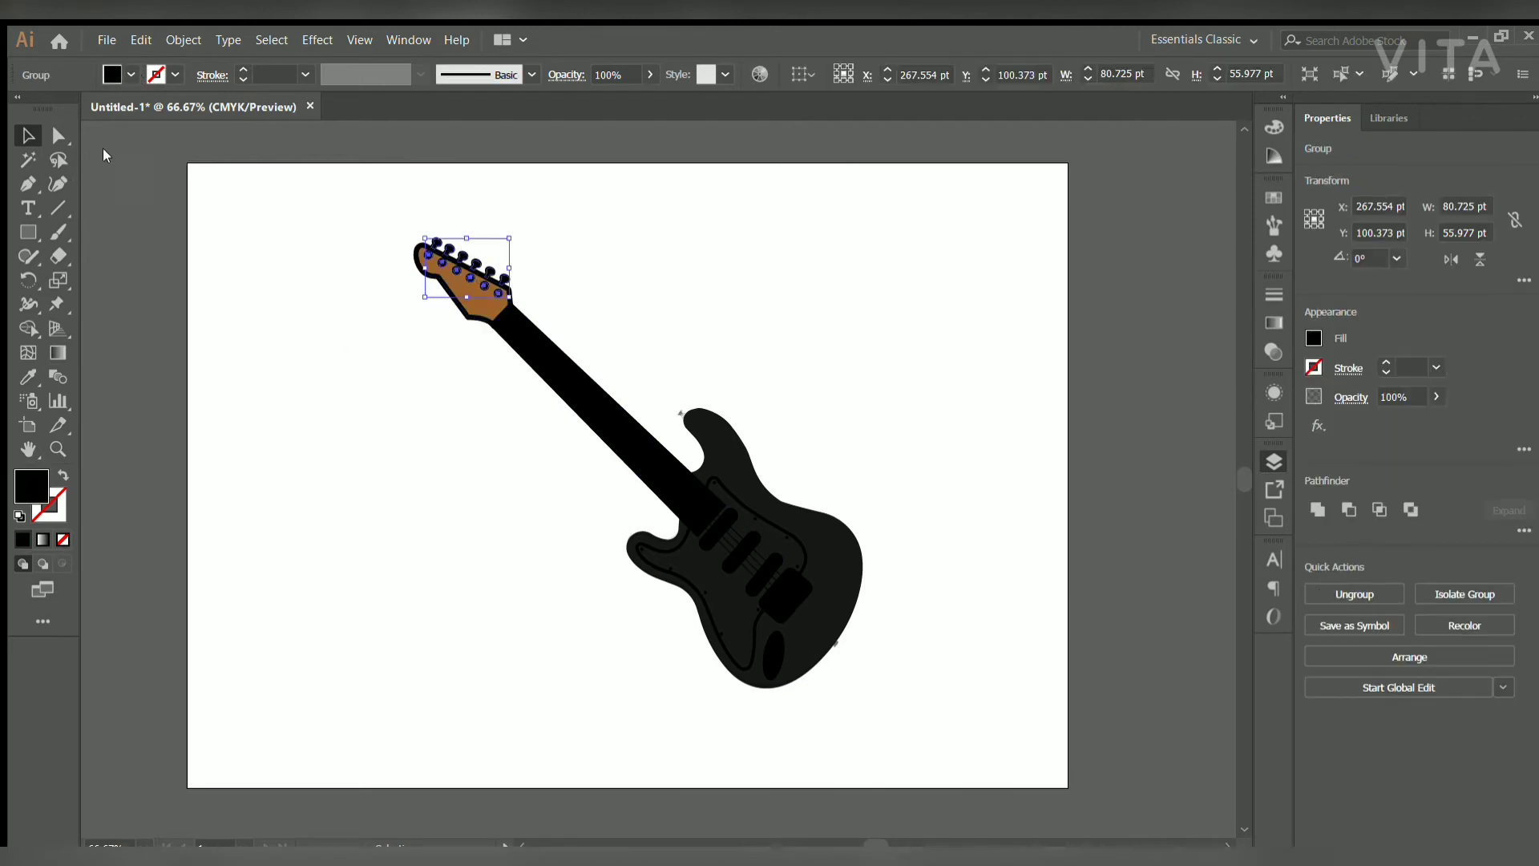
click(332, 345)
click(609, 421)
click(316, 337)
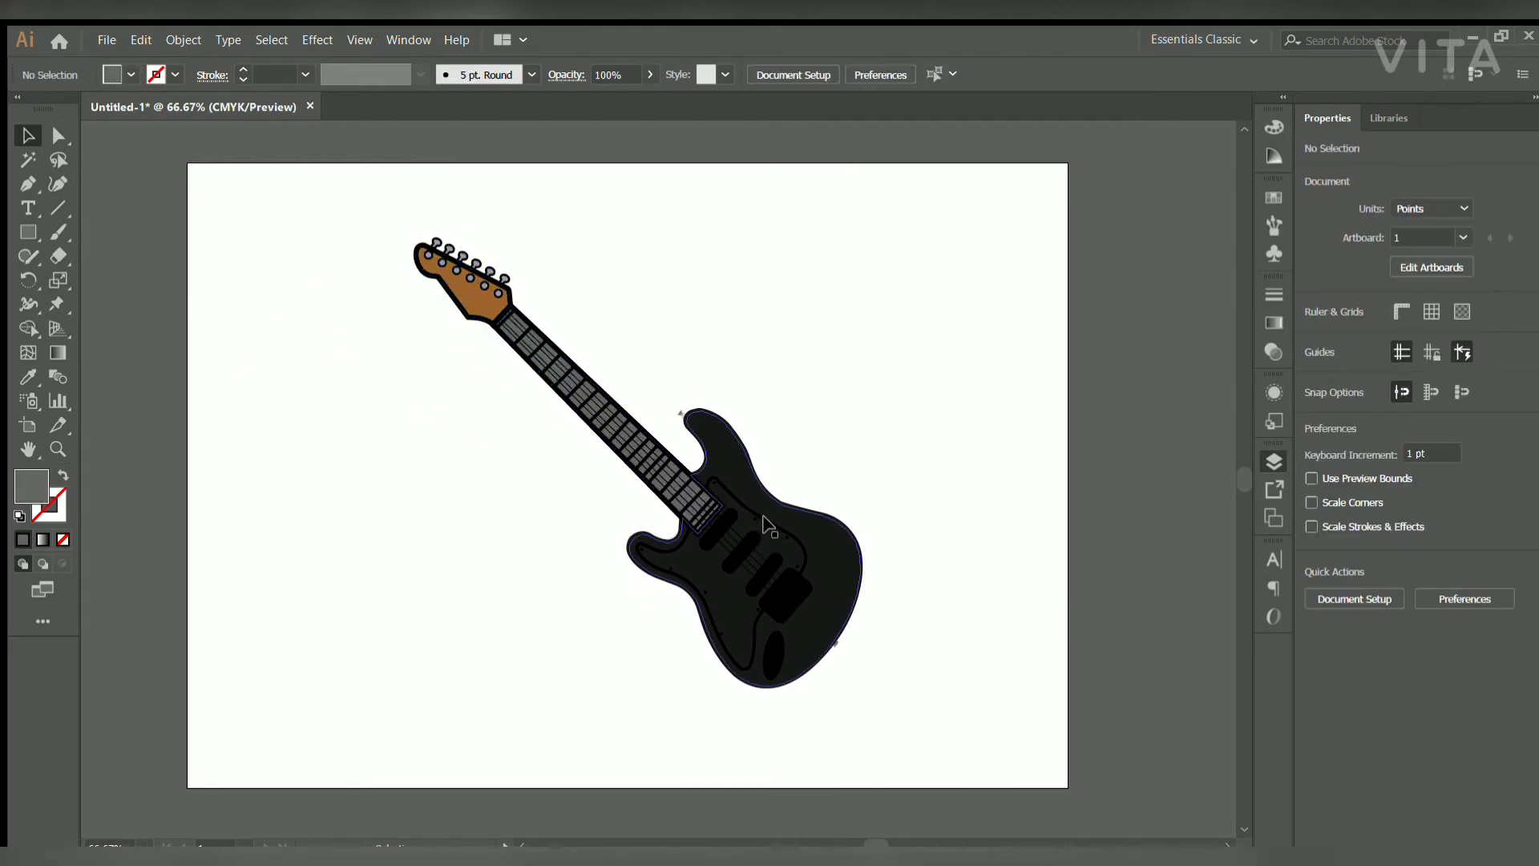
Fill the guitar body red and make the control plate grey.
click(801, 561)
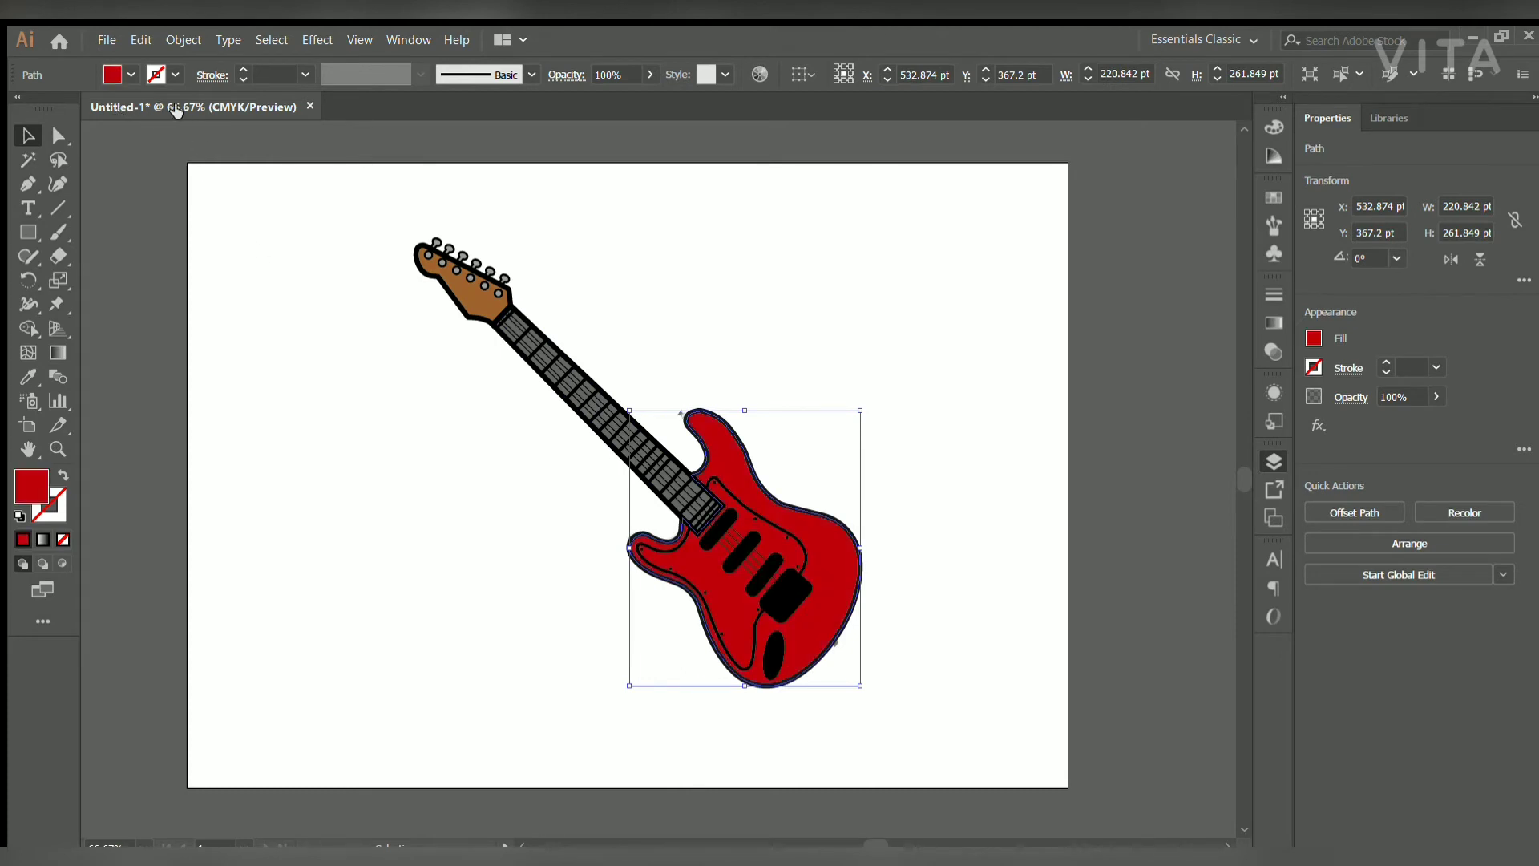
click(533, 513)
click(773, 607)
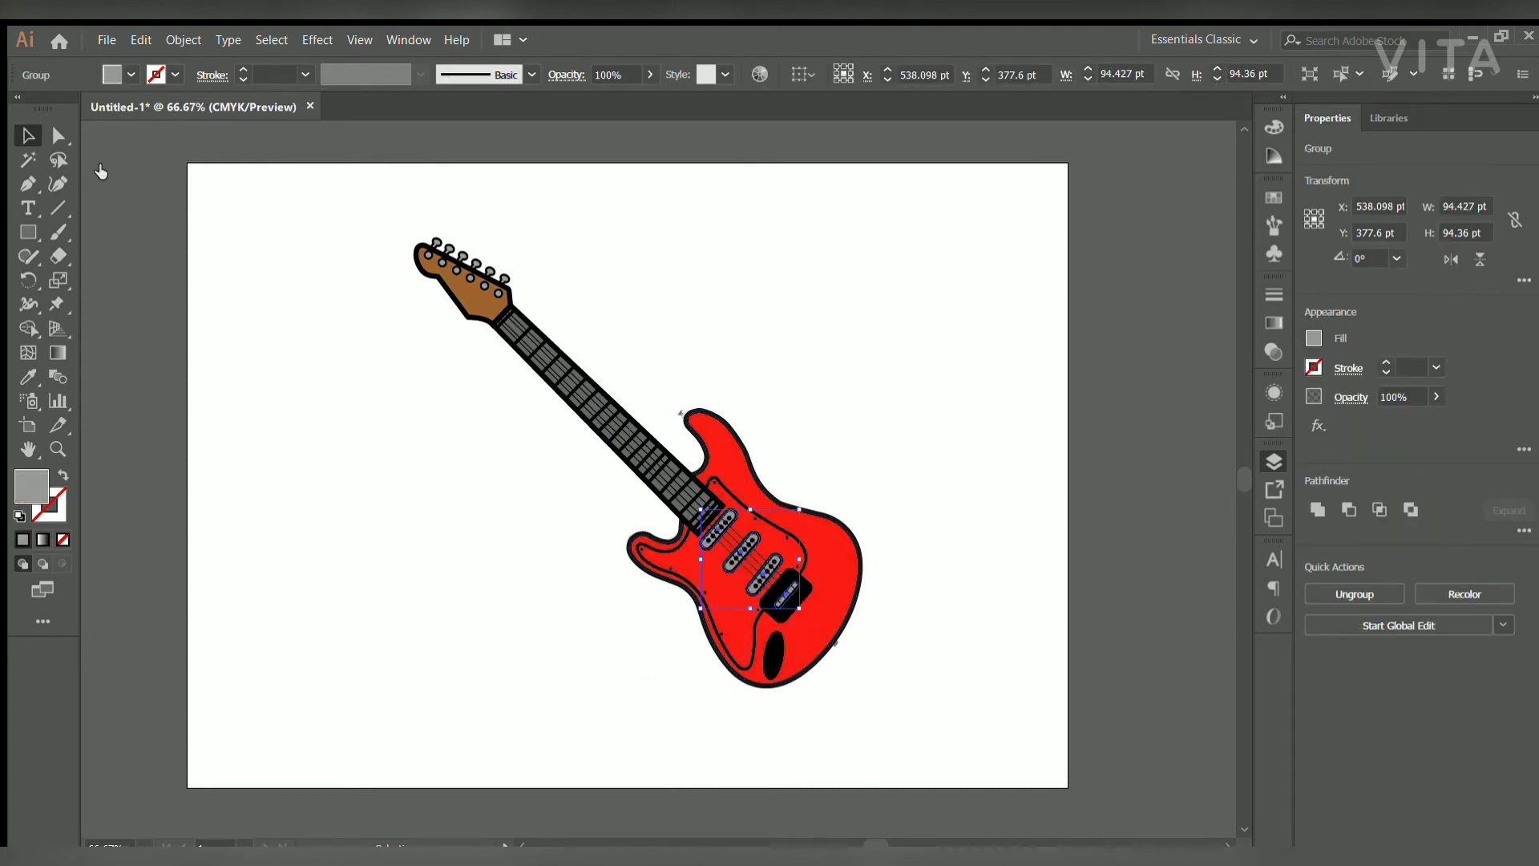
click(328, 312)
click(784, 595)
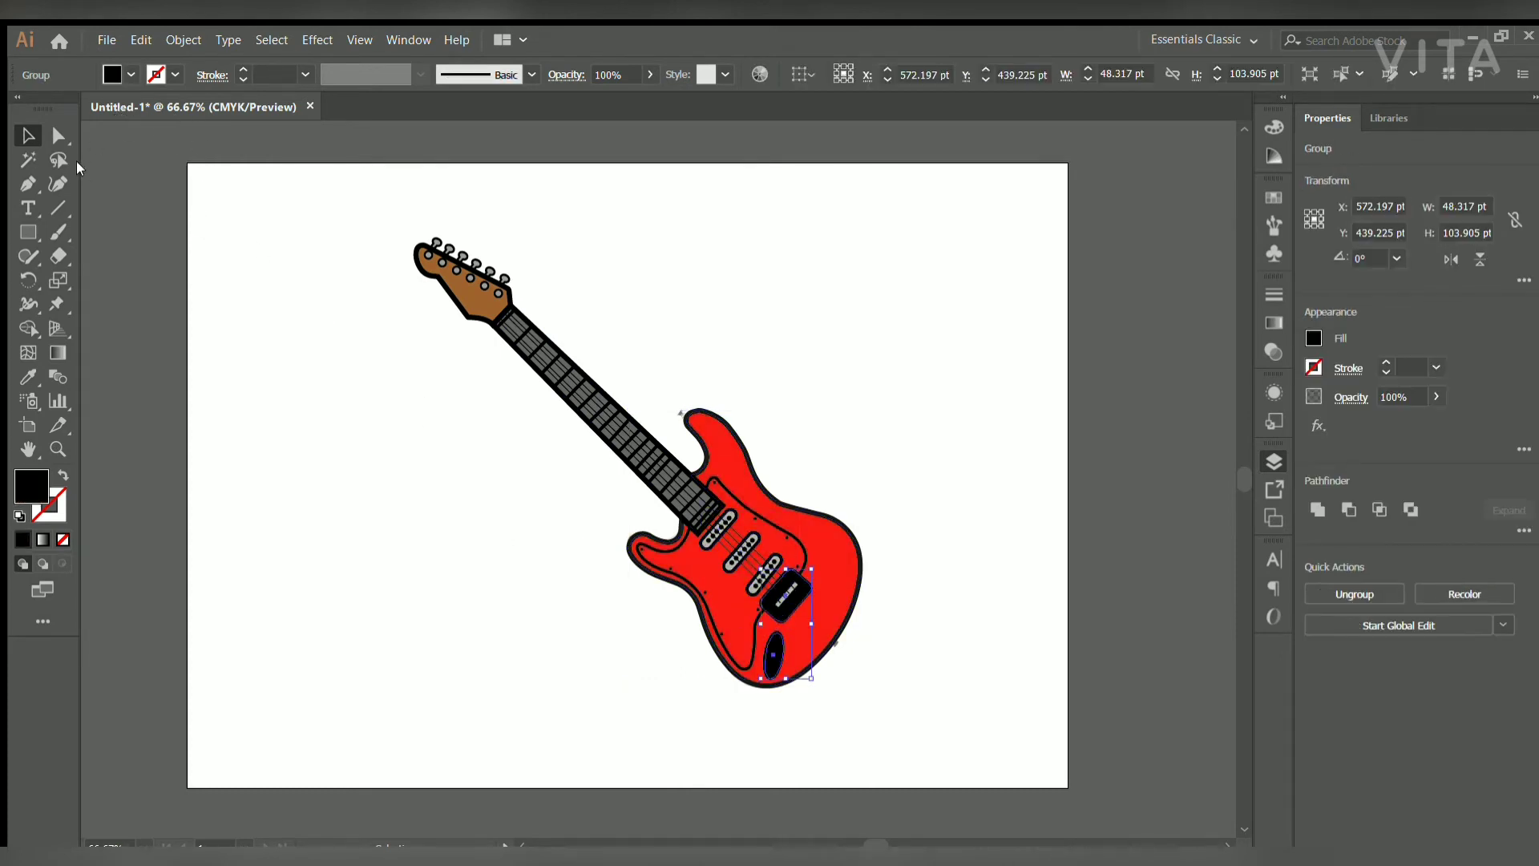
click(509, 455)
scroll(747, 693, up, 1)
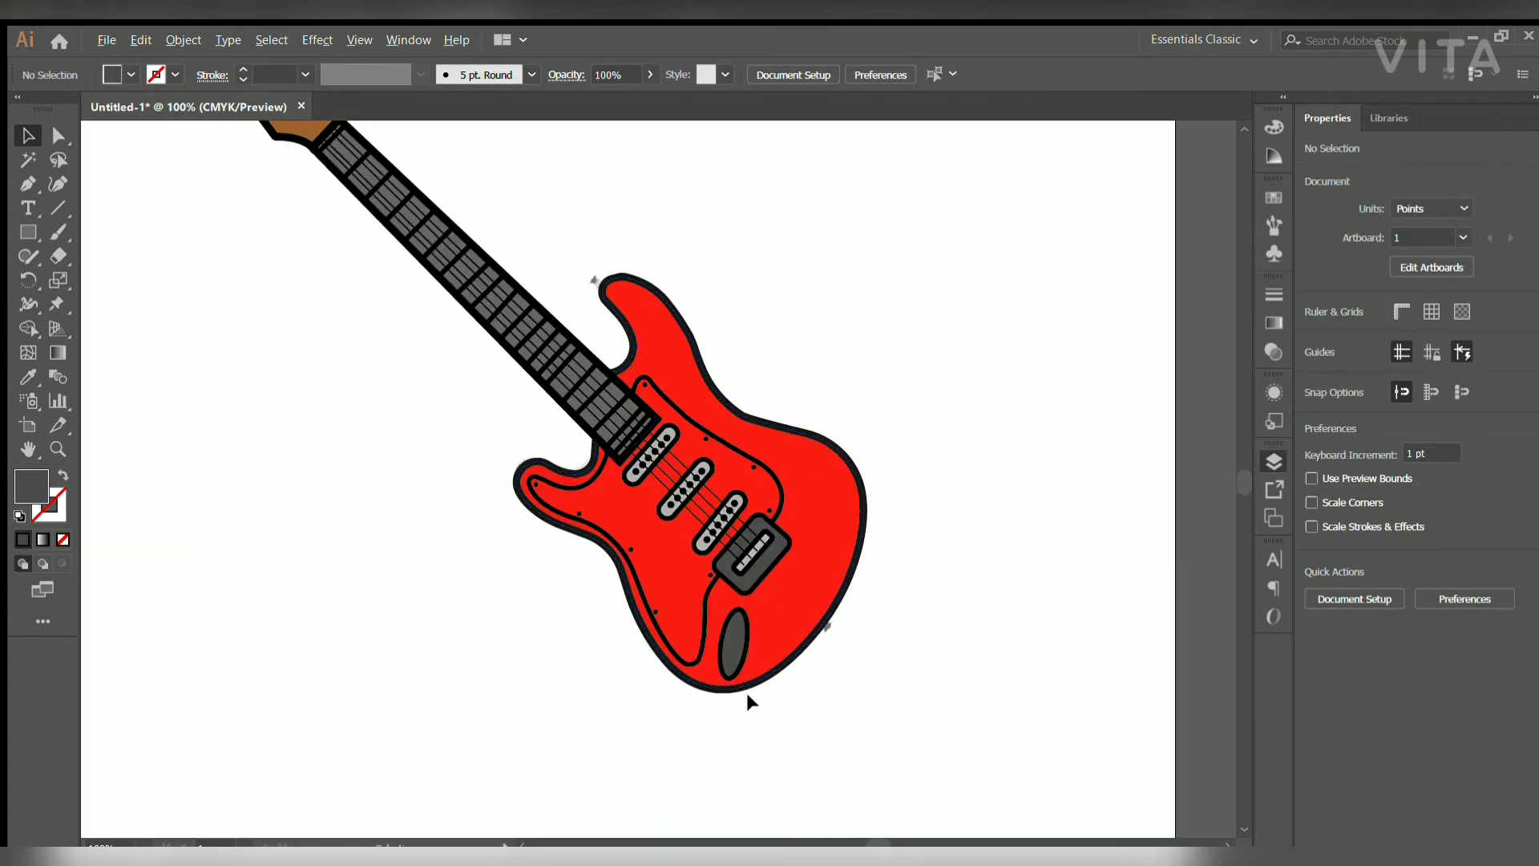
scroll(747, 693, up, 1)
Begin the pickguard outline with the Pen tool, placing anchors down its upper edge.
key(p)
scroll(697, 414, up, 1)
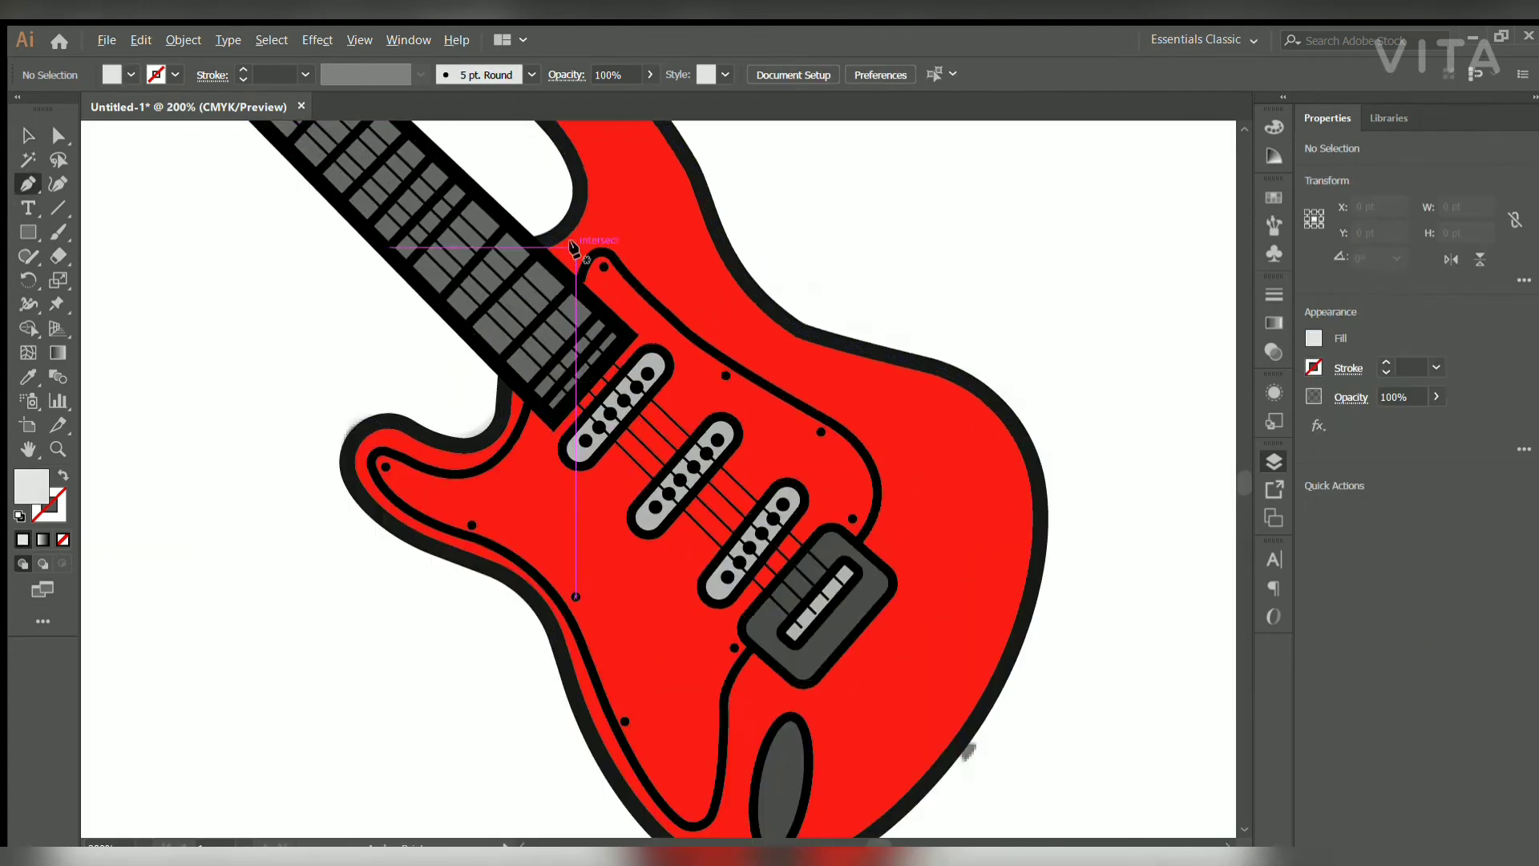
click(491, 230)
click(513, 200)
click(548, 236)
click(598, 286)
click(650, 317)
drag(740, 376, 706, 347)
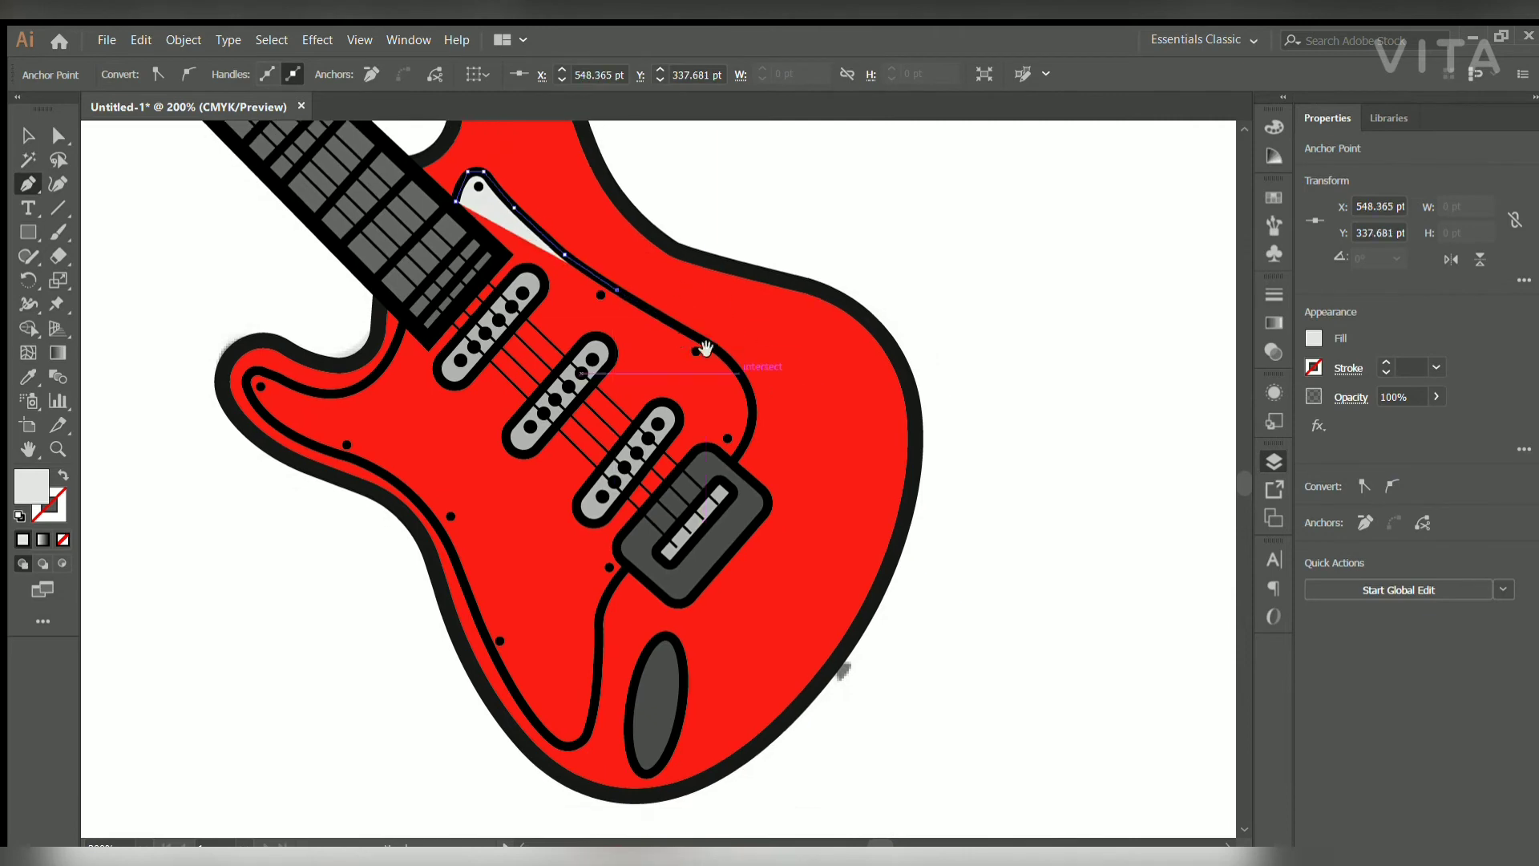
click(739, 403)
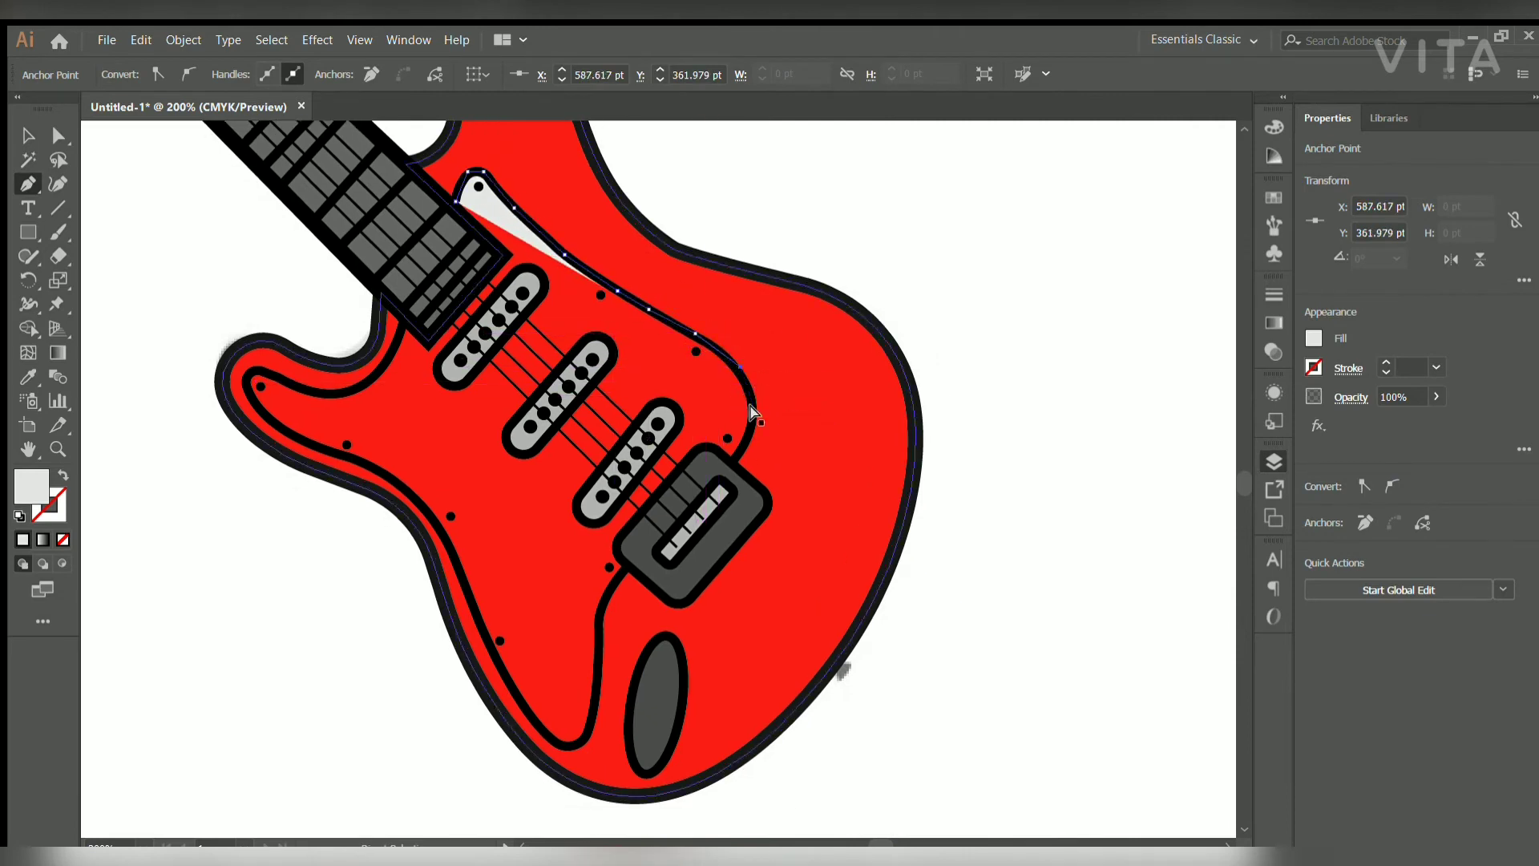
Trace the pickguard edge around the bridge pickup's corner and down its left side.
scroll(741, 381, up, 1)
drag(746, 433, 727, 382)
click(730, 430)
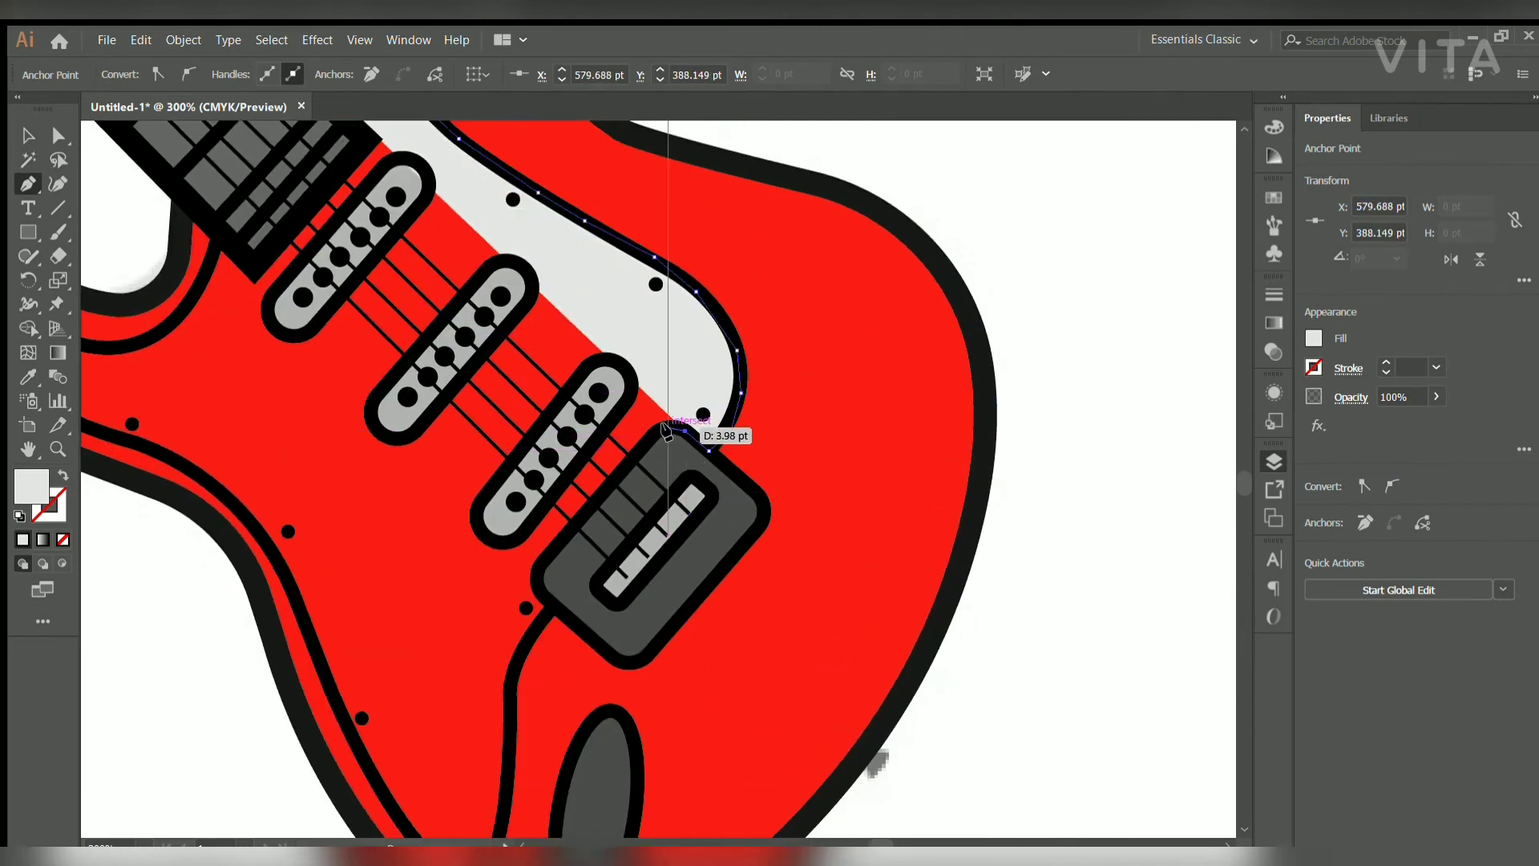
click(640, 450)
click(565, 538)
click(537, 573)
Follow the pickguard's bottom curve and curve the path up the body's inner left edge.
drag(544, 610, 629, 439)
drag(653, 577, 652, 485)
click(600, 490)
click(589, 572)
click(541, 601)
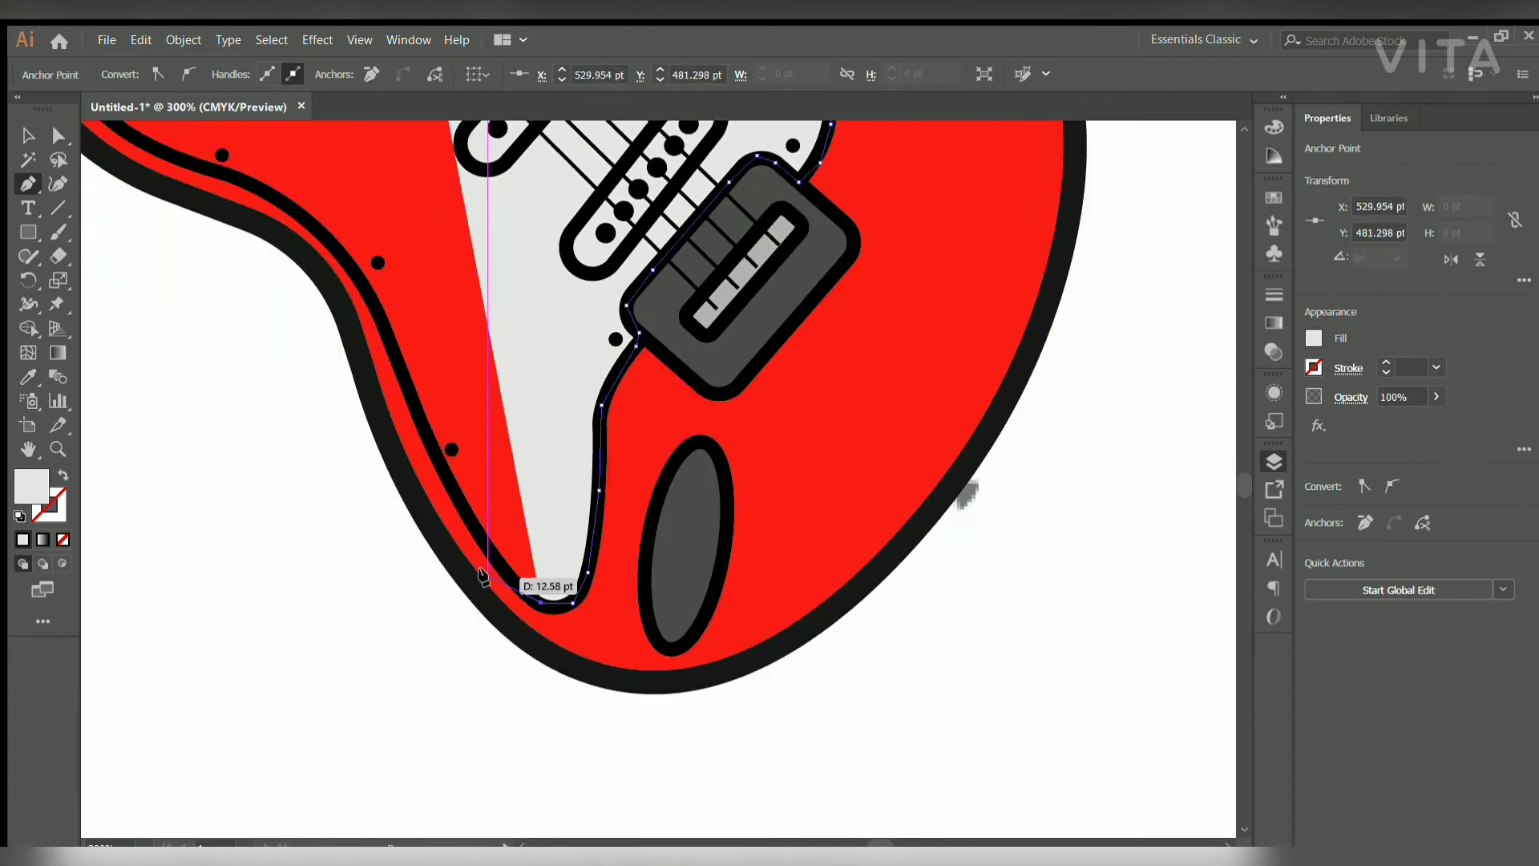
click(481, 574)
drag(481, 561, 532, 617)
drag(513, 513, 601, 615)
drag(481, 449, 526, 532)
click(531, 503)
click(449, 429)
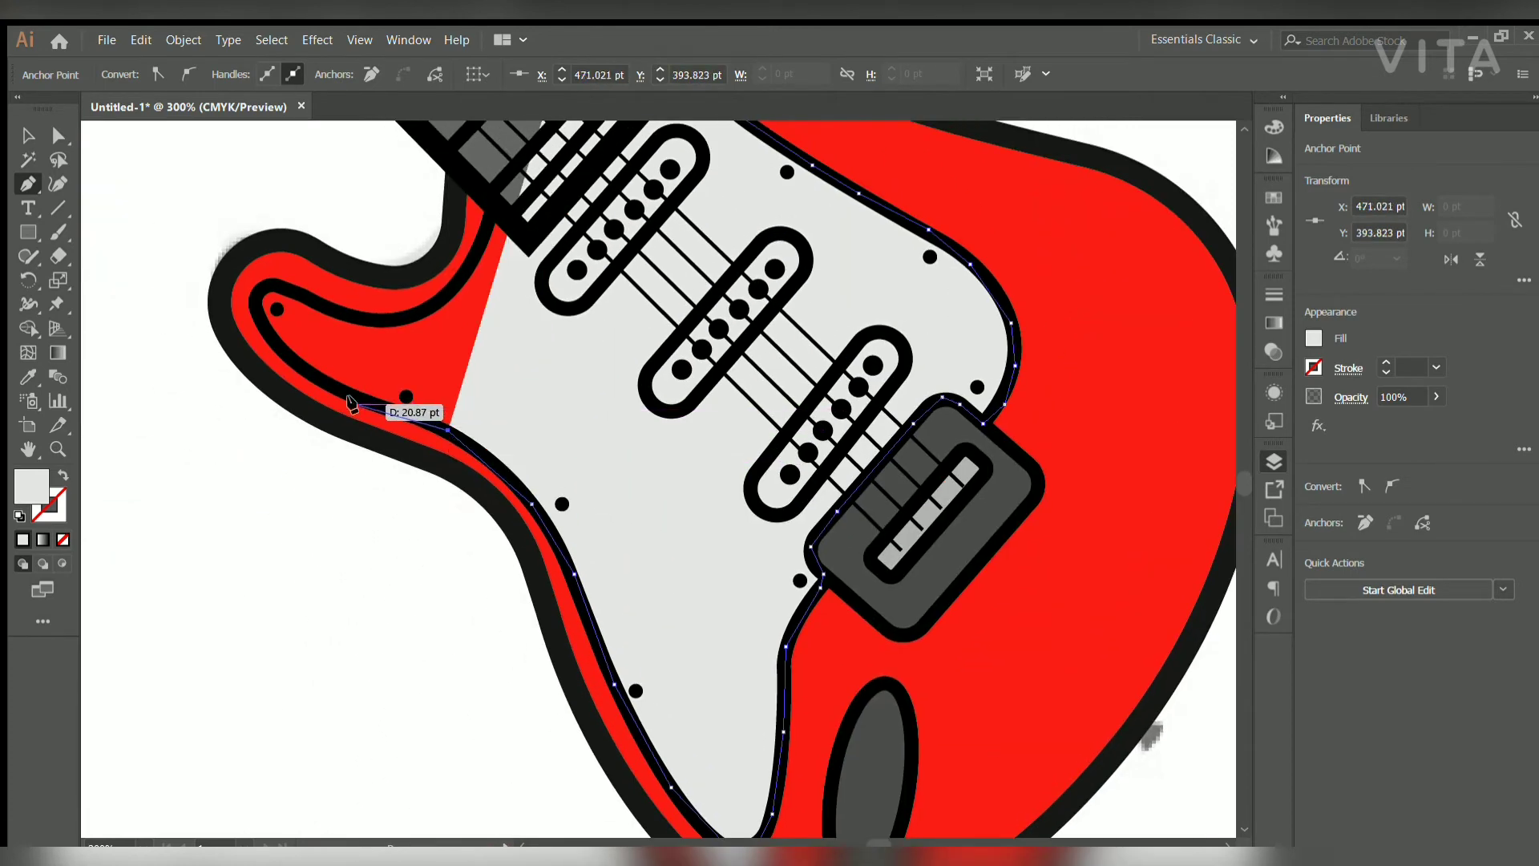
Extend the outline around the upper-left horn and along the upper edge to the fretboard corner.
click(348, 478)
click(307, 448)
click(275, 398)
click(371, 410)
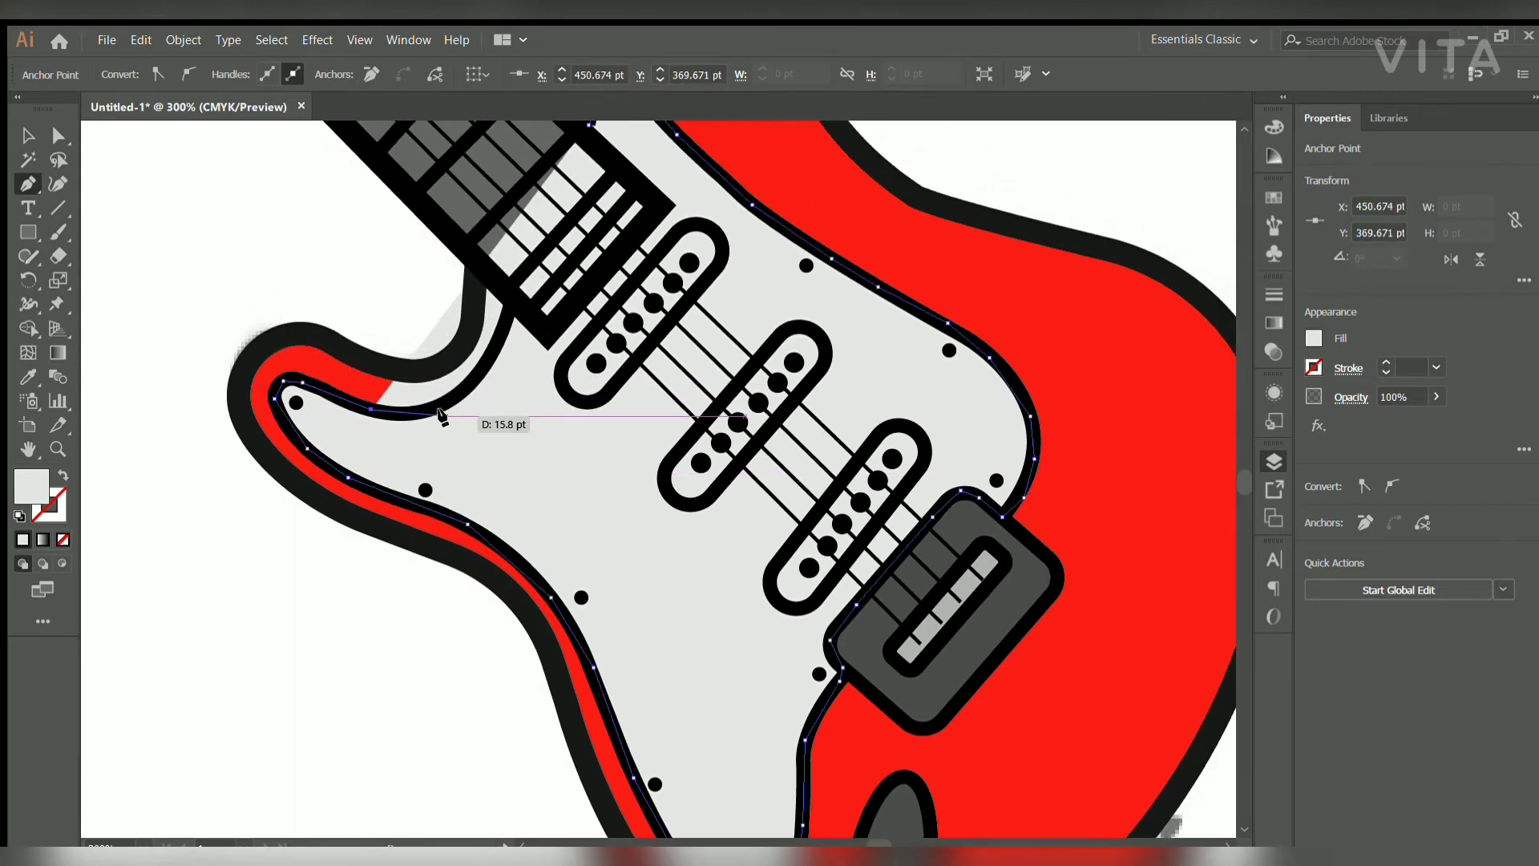
click(461, 391)
click(494, 353)
click(511, 296)
click(551, 332)
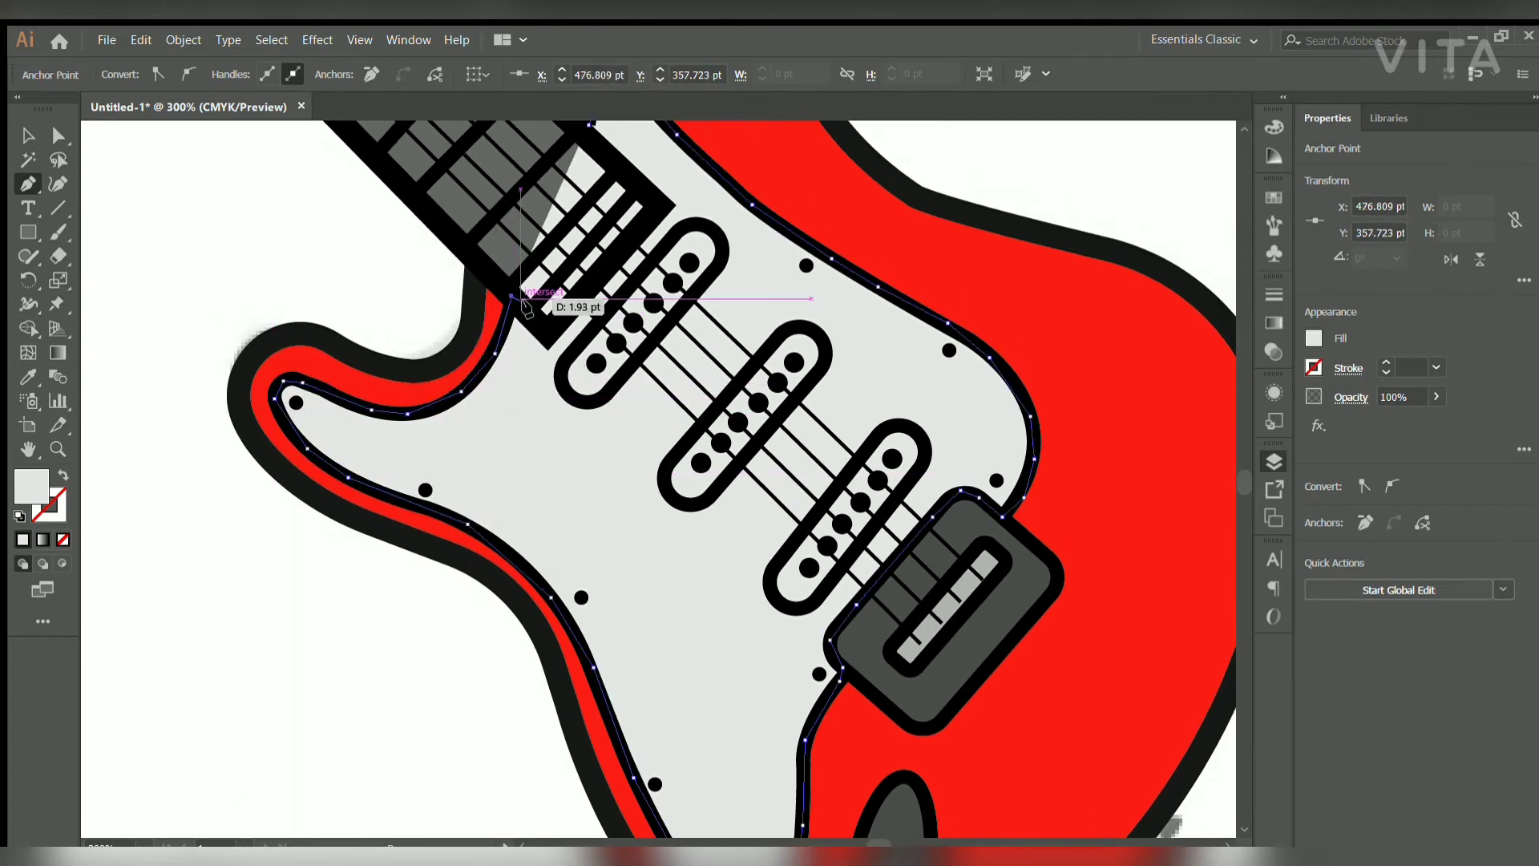
click(653, 212)
scroll(653, 212, up, 3)
click(570, 299)
Deselect the finished pickguard and zoom out to view the whole guitar.
key(ctrl+shift+a)
key(ctrl+minus)
key(ctrl+minus)
key(ctrl+minus)
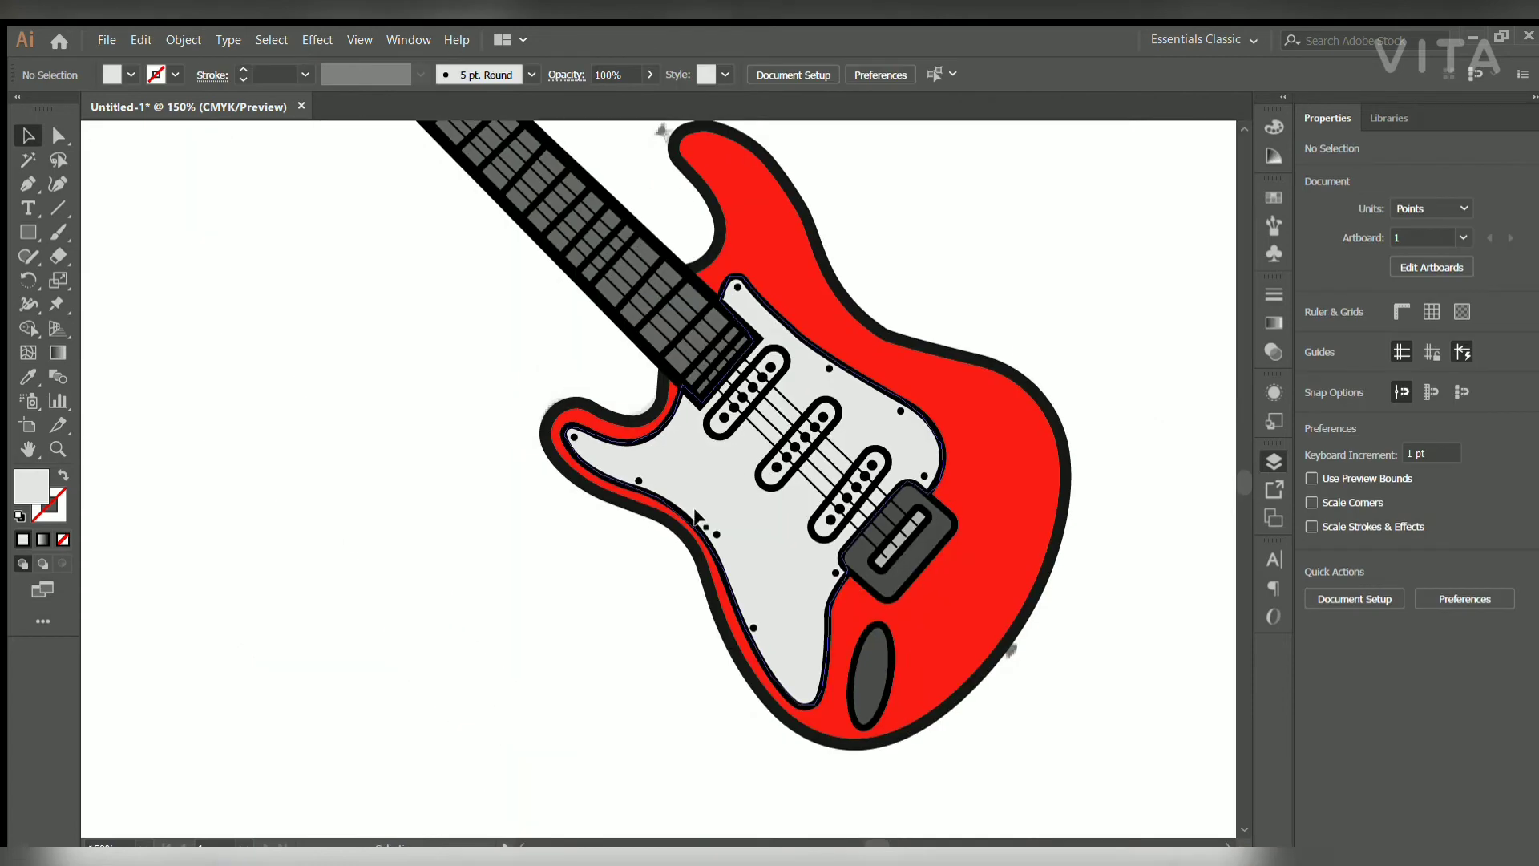
key(ctrl+minus)
drag(570, 531, 602, 548)
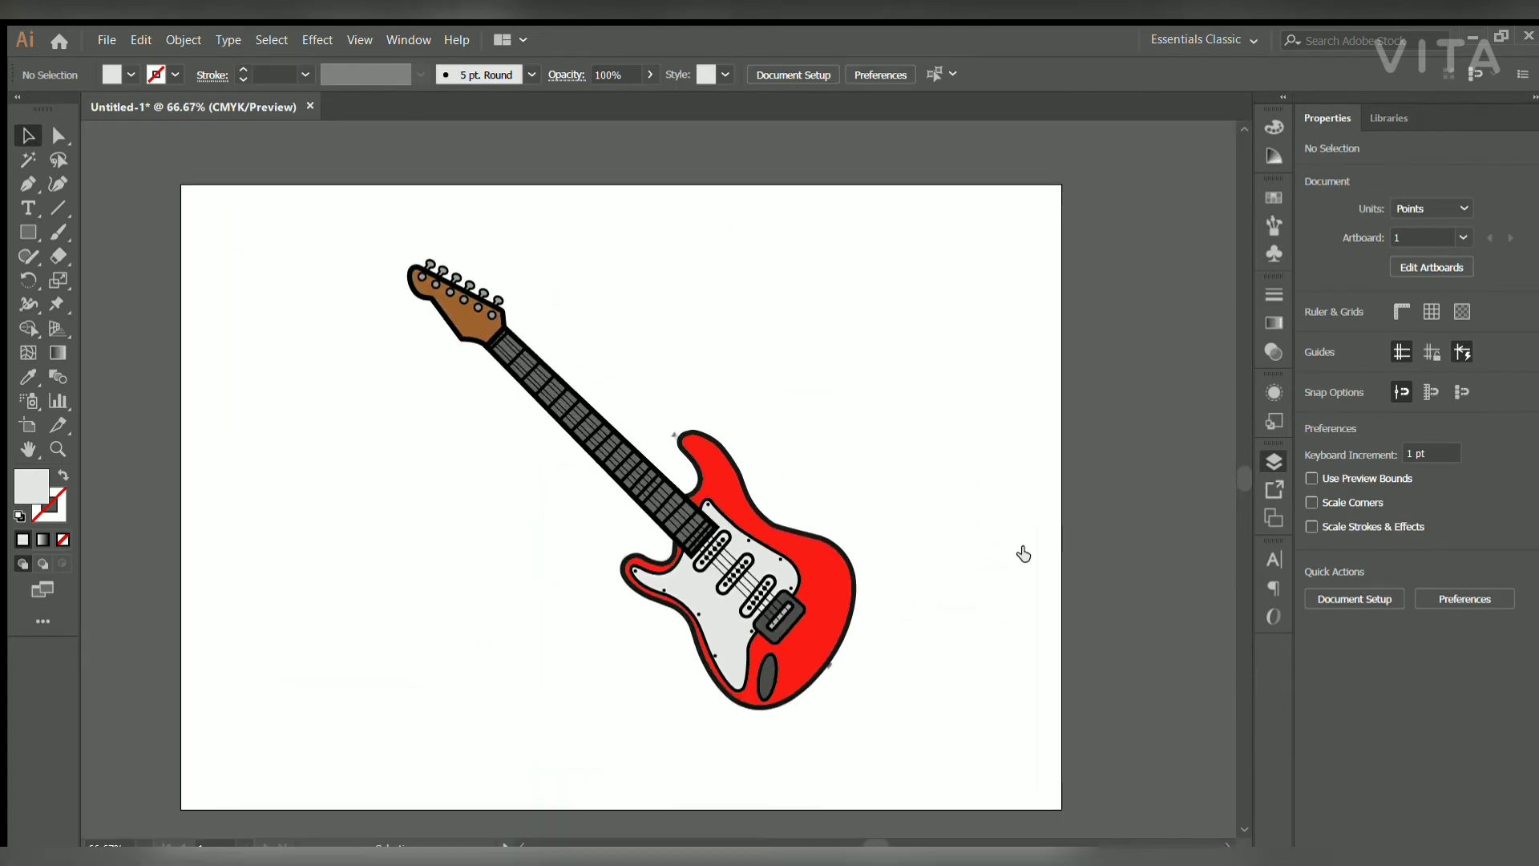
key(ctrl+1)
scroll(269, 268, down, 1)
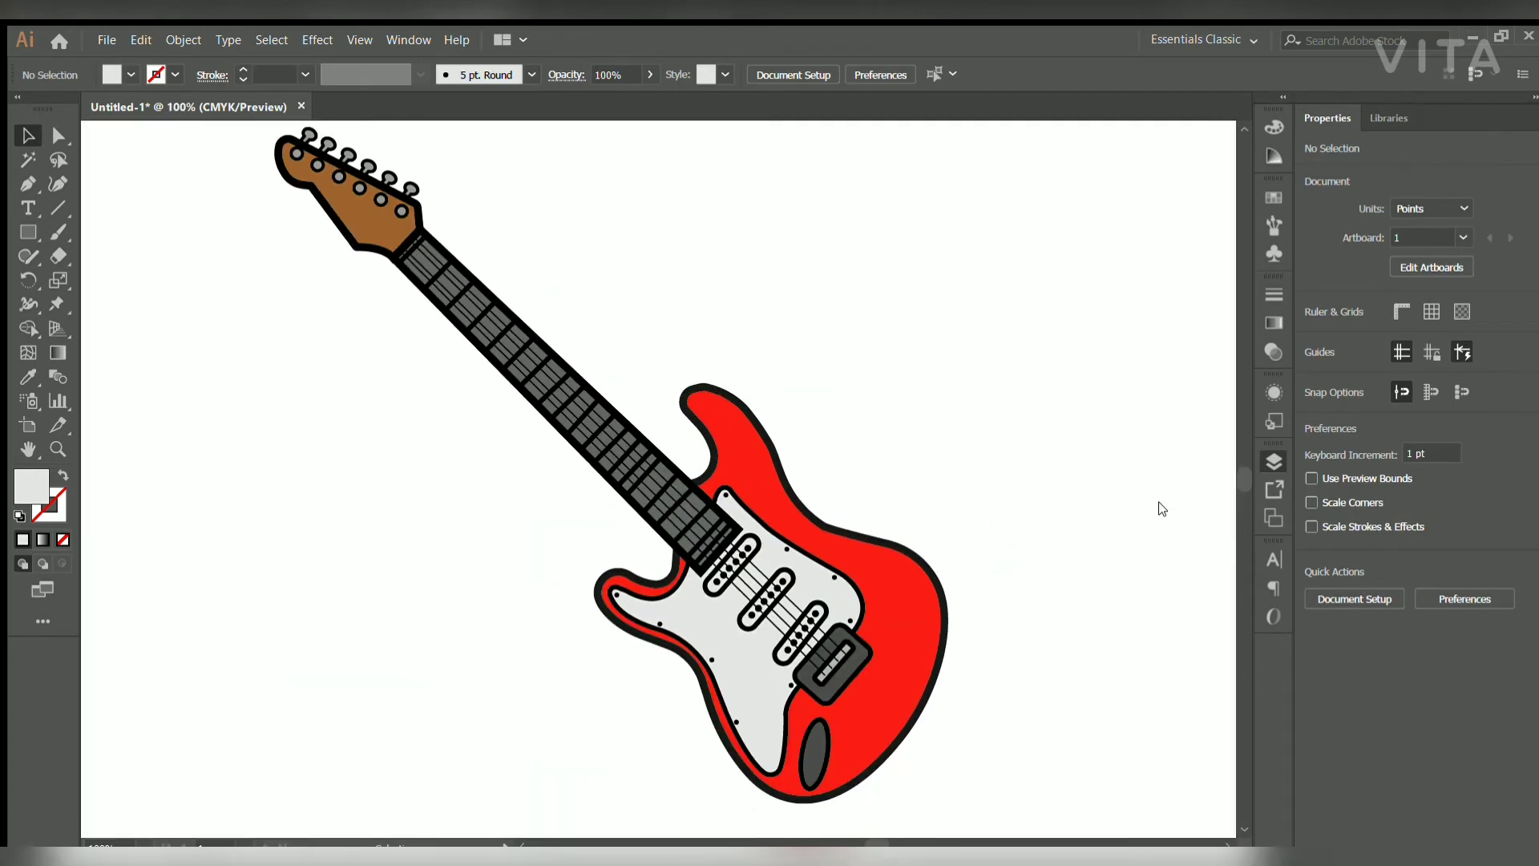
Draw a tapered, curved black accent line down the upper horn.
key(p)
drag(498, 446, 286, 298)
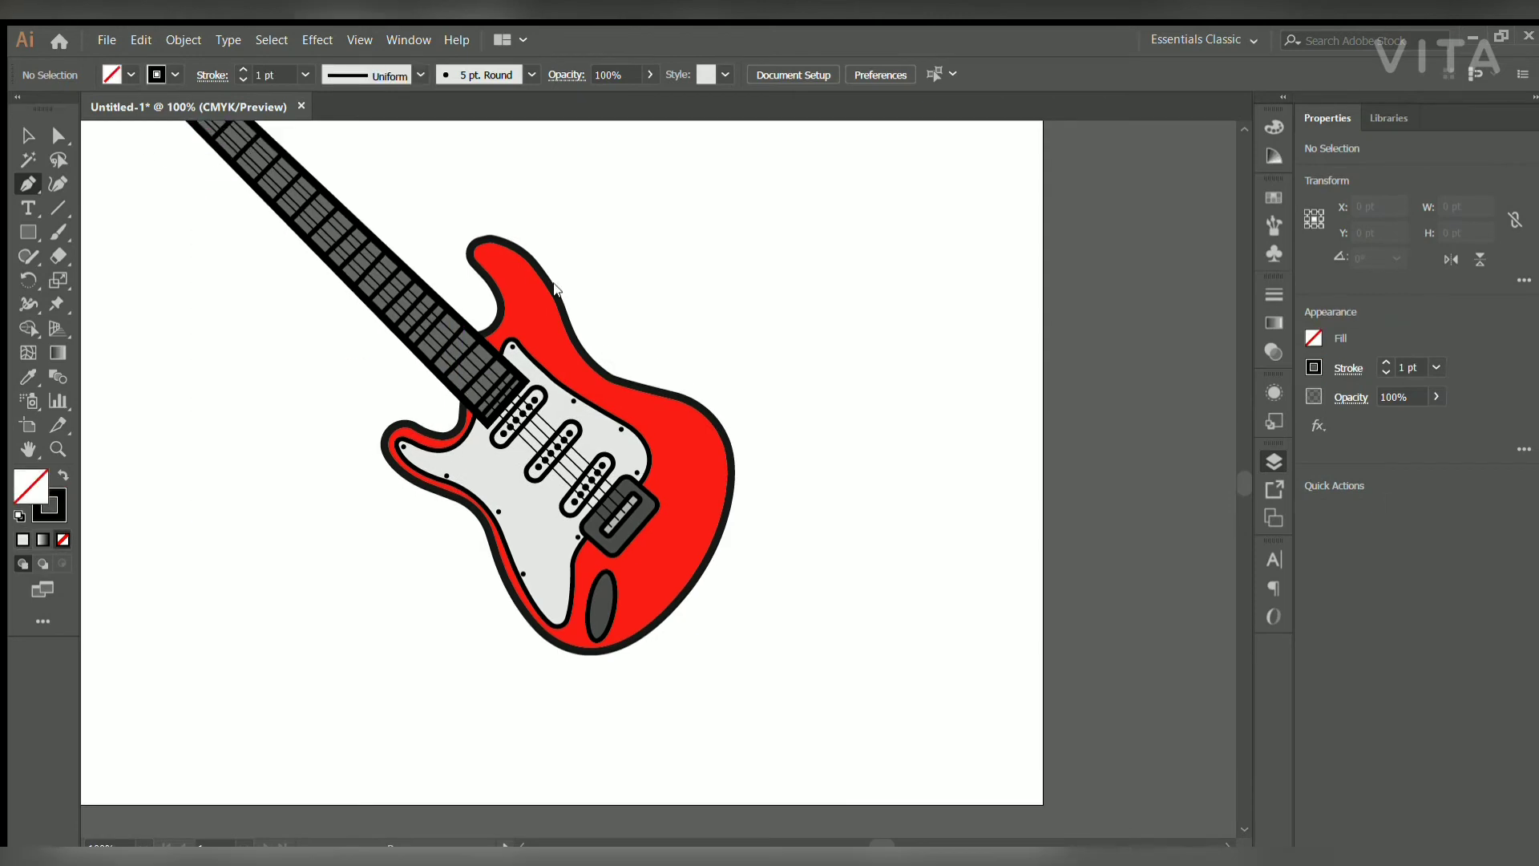
alt+scroll(595, 343, up, 3)
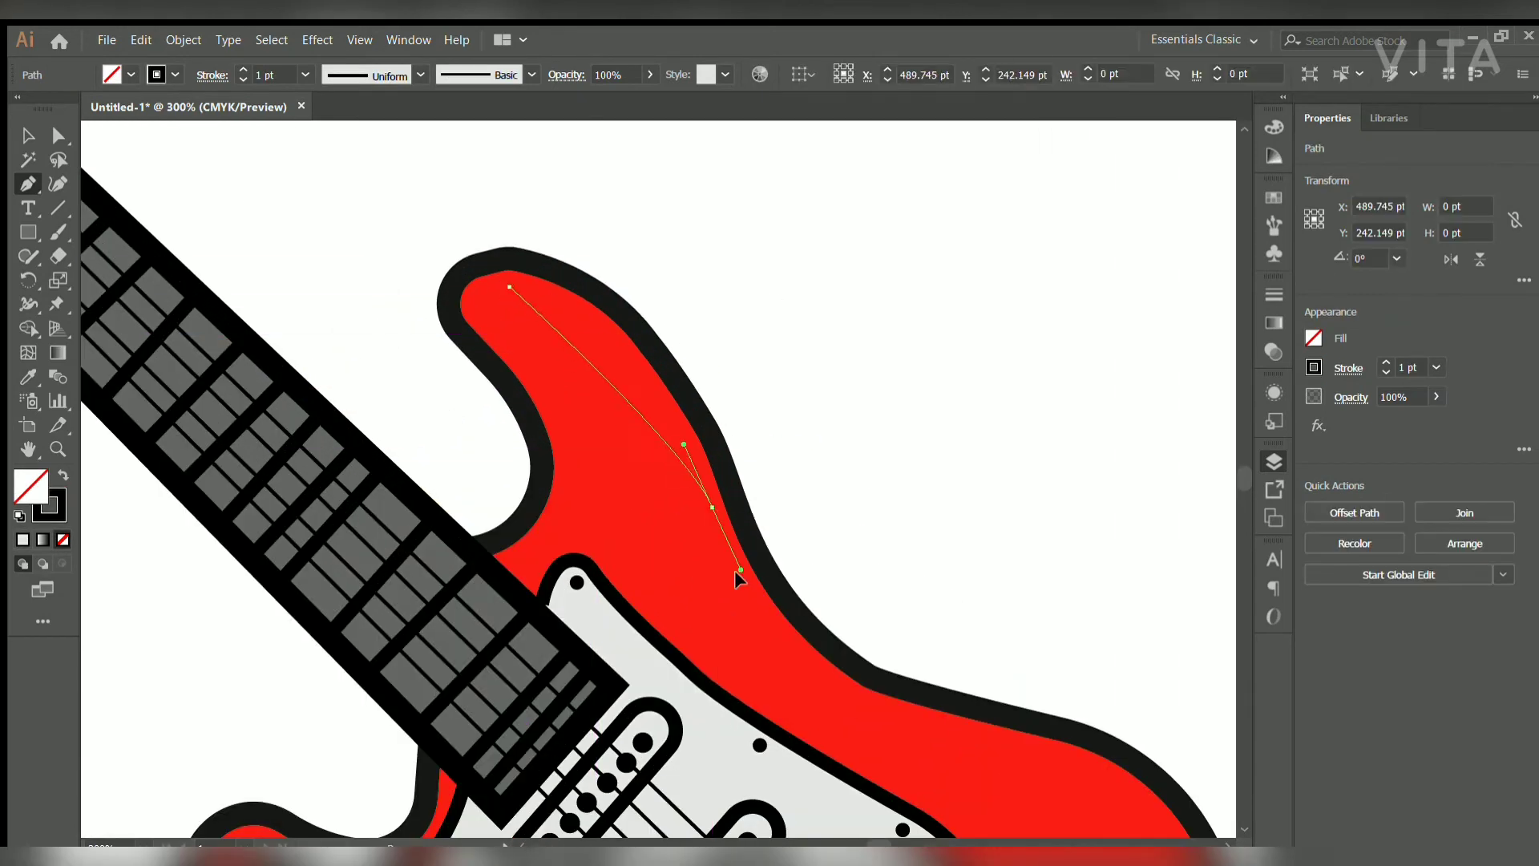
drag(710, 506, 768, 674)
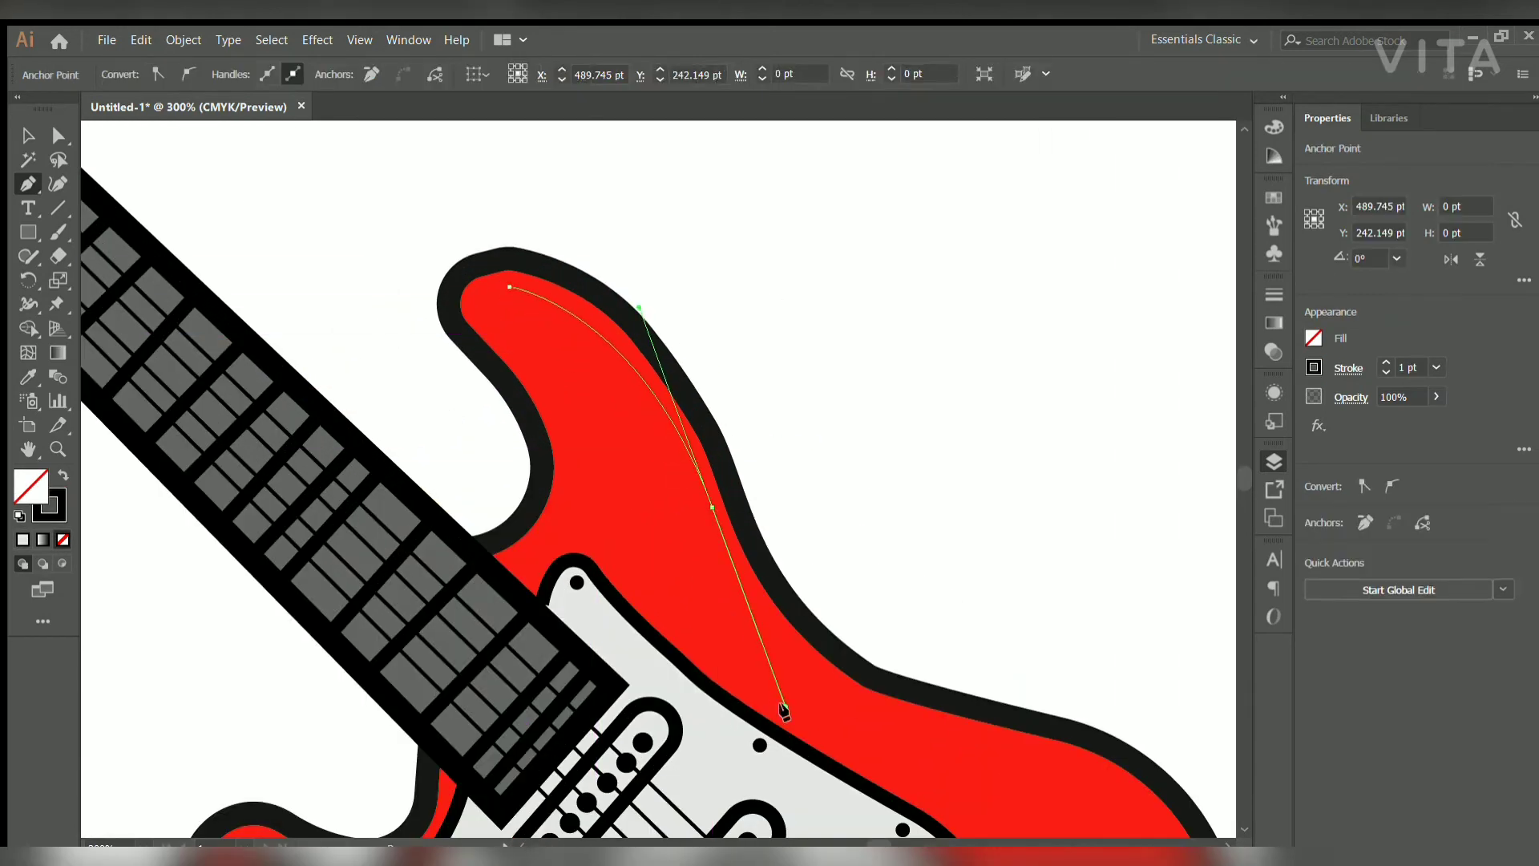
click(614, 350)
click(622, 199)
scroll(708, 364, down, 3)
Draw a curved black accent line along the body's upper edge.
key(p)
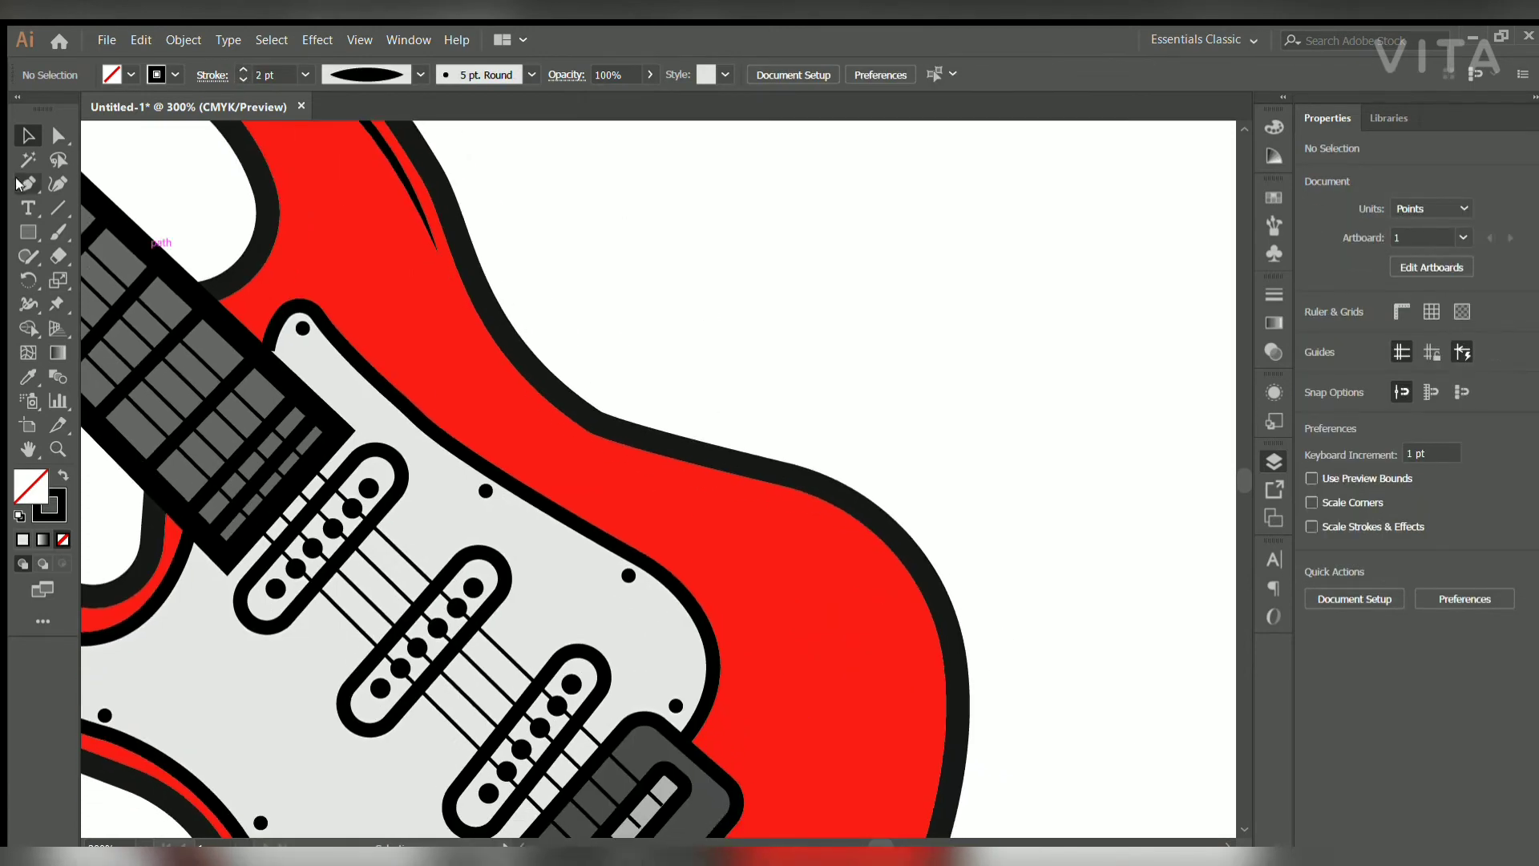
scroll(708, 365, down, 2)
click(482, 347)
drag(986, 482, 989, 482)
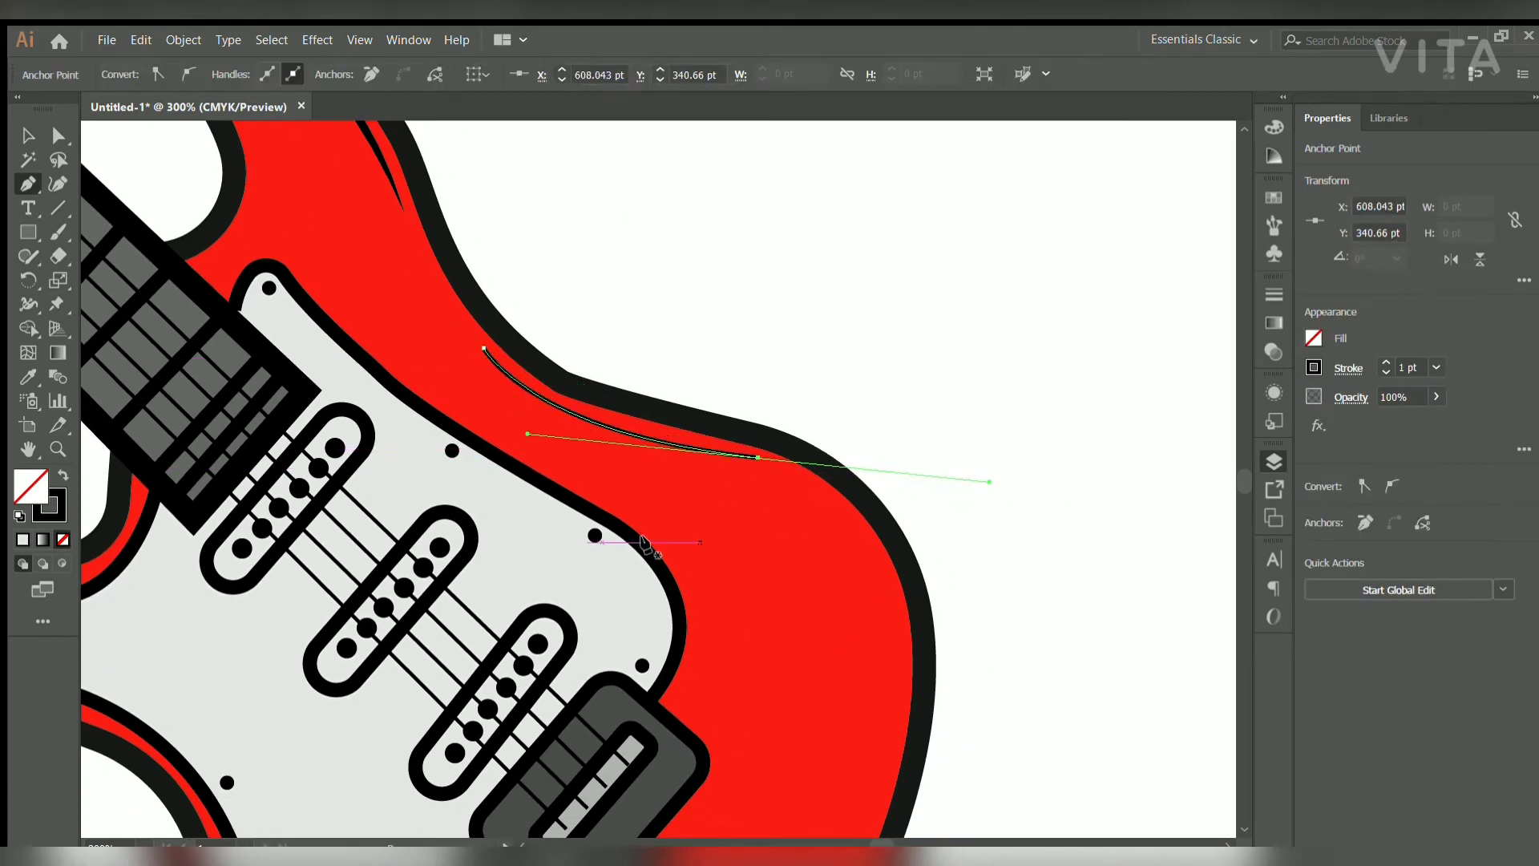
ctrl+click(567, 233)
scroll(680, 299, down, 2)
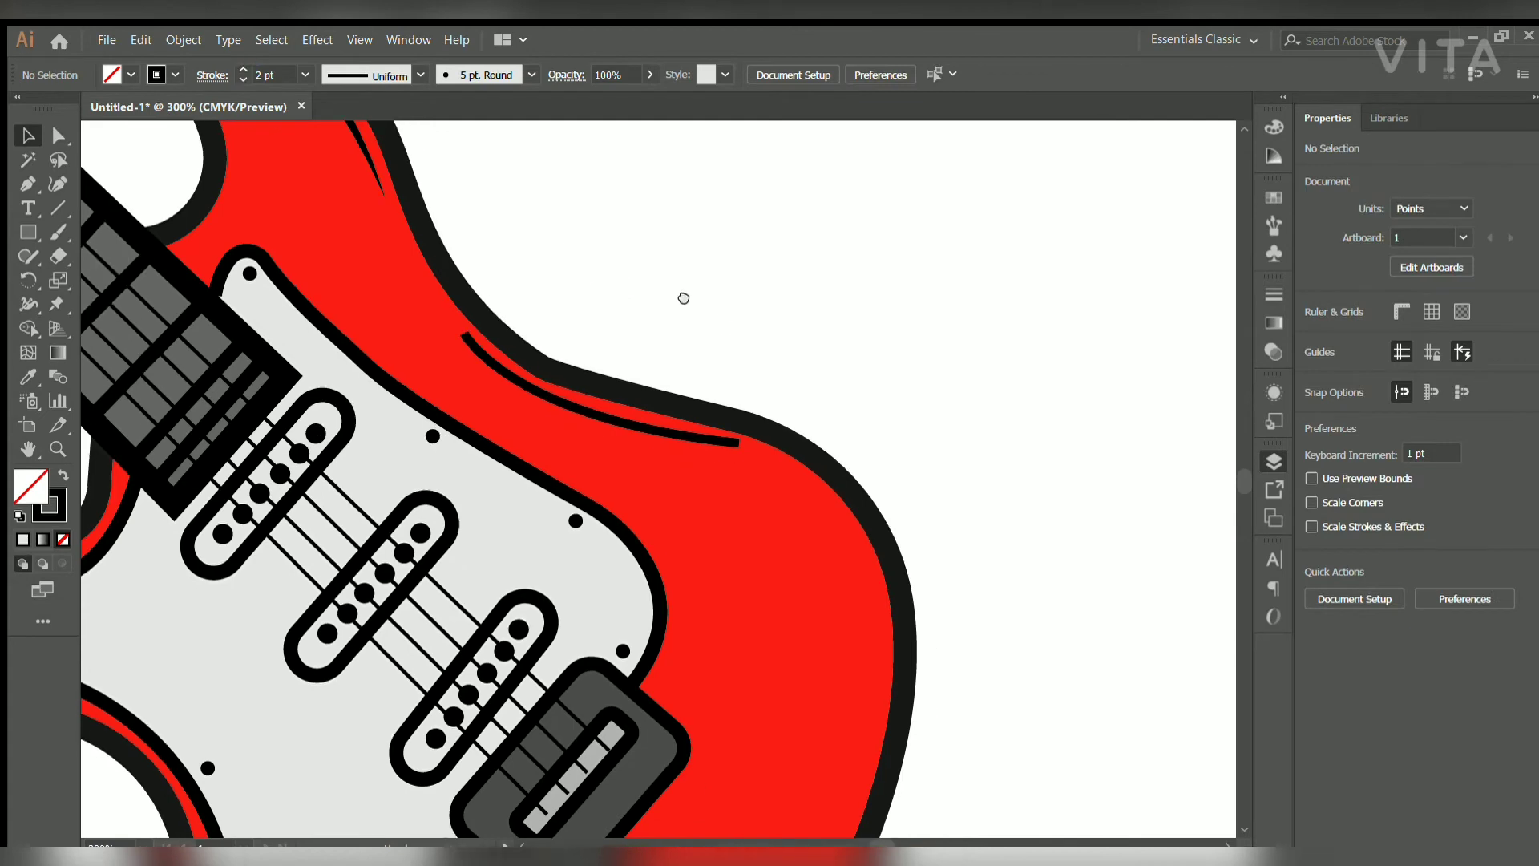
scroll(500, 267, down, 2)
scroll(470, 216, down, 2)
scroll(574, 416, right, 2)
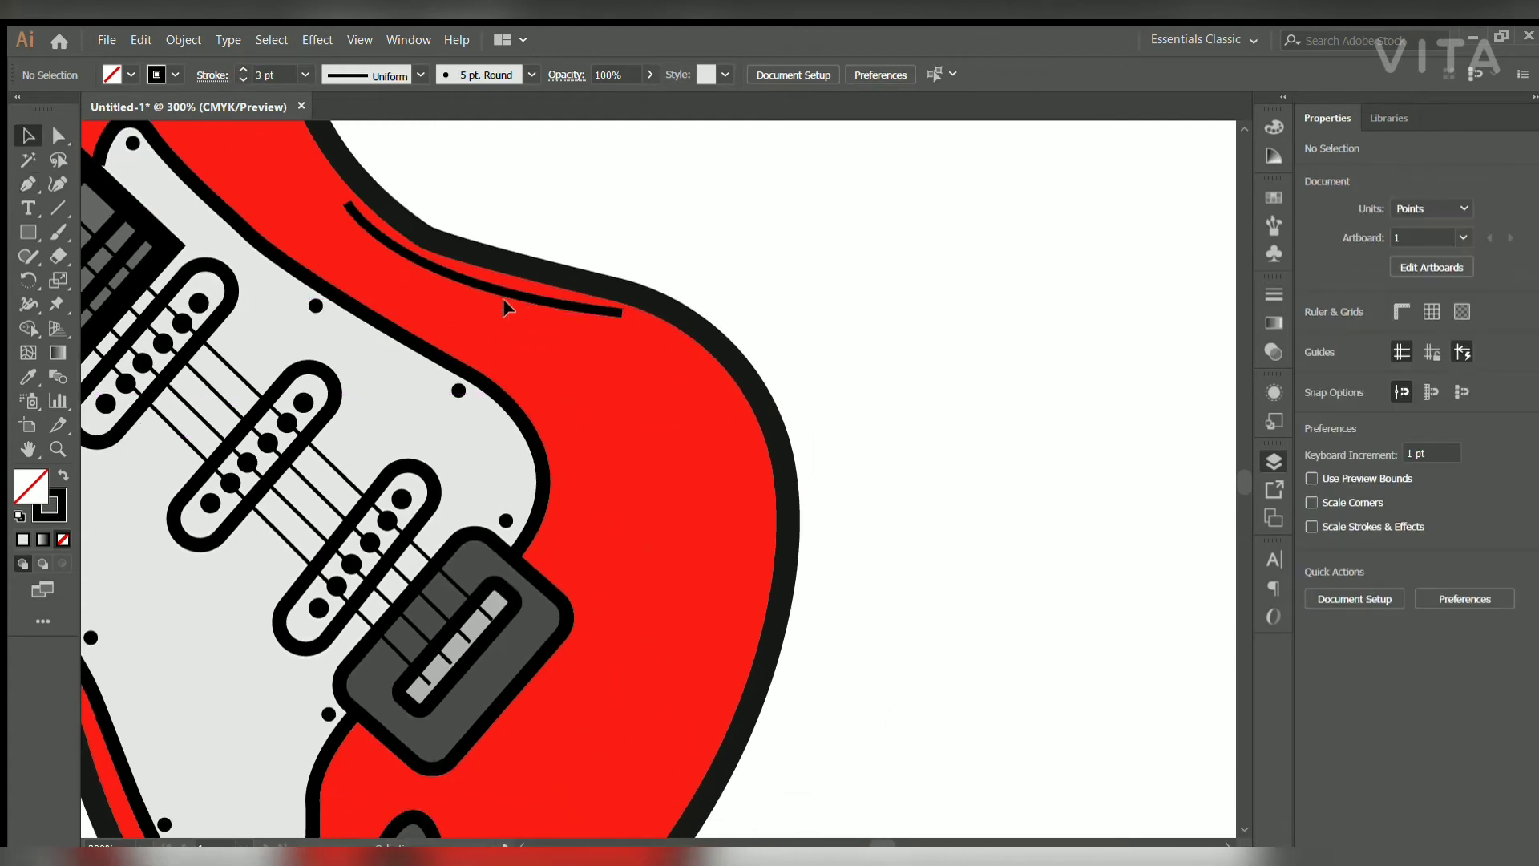
click(502, 285)
scroll(436, 196, down, 1)
key(ctrl+shift+a)
Draw an accent along the lower right edge with a 2 pt tapered width stroke.
key(p)
drag(594, 537, 633, 328)
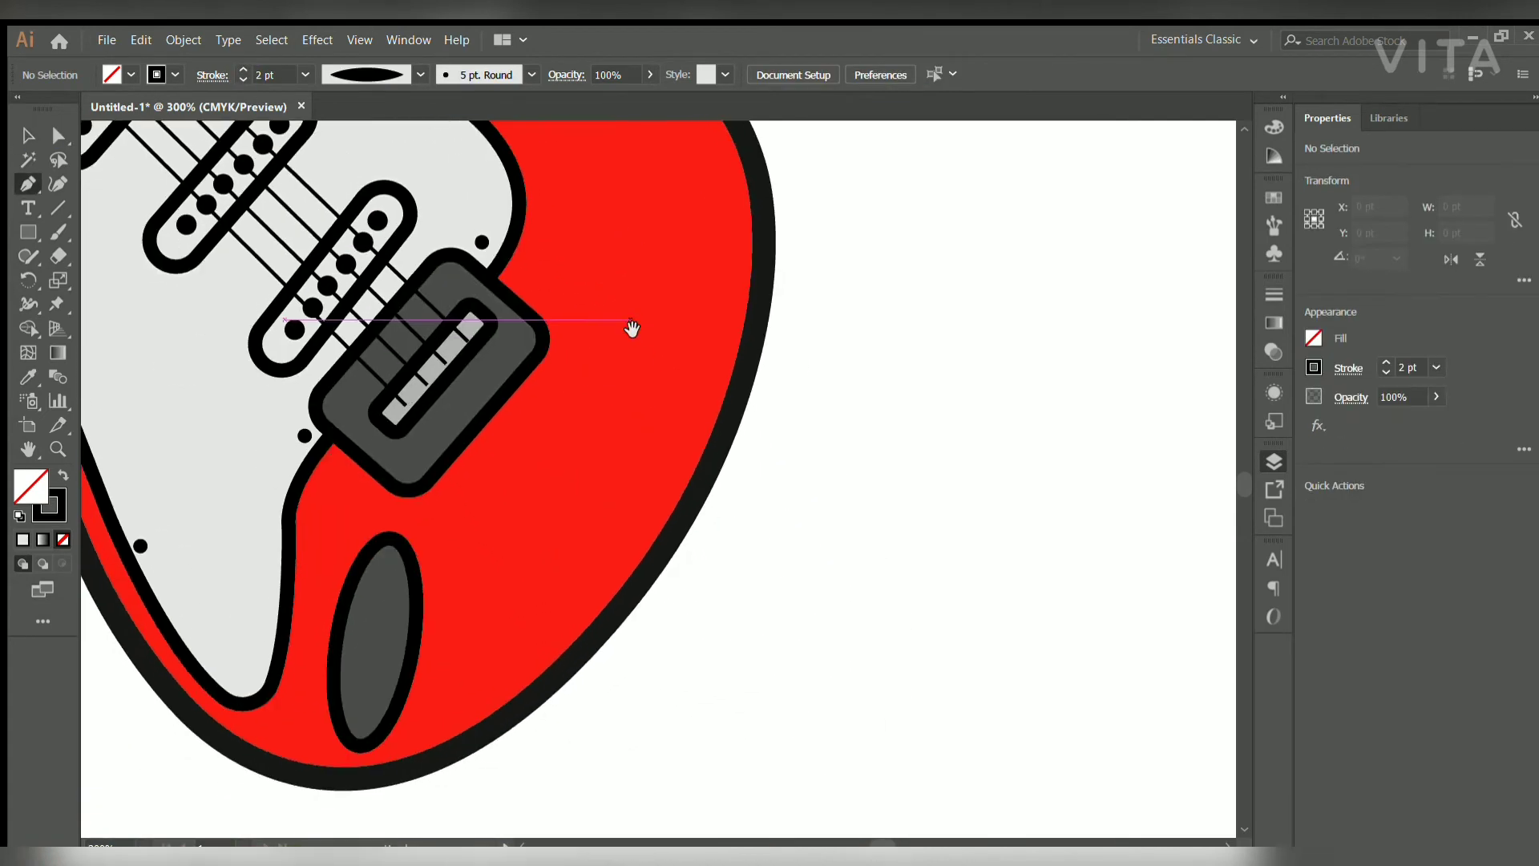
scroll(739, 206, up, 2)
drag(733, 431, 762, 208)
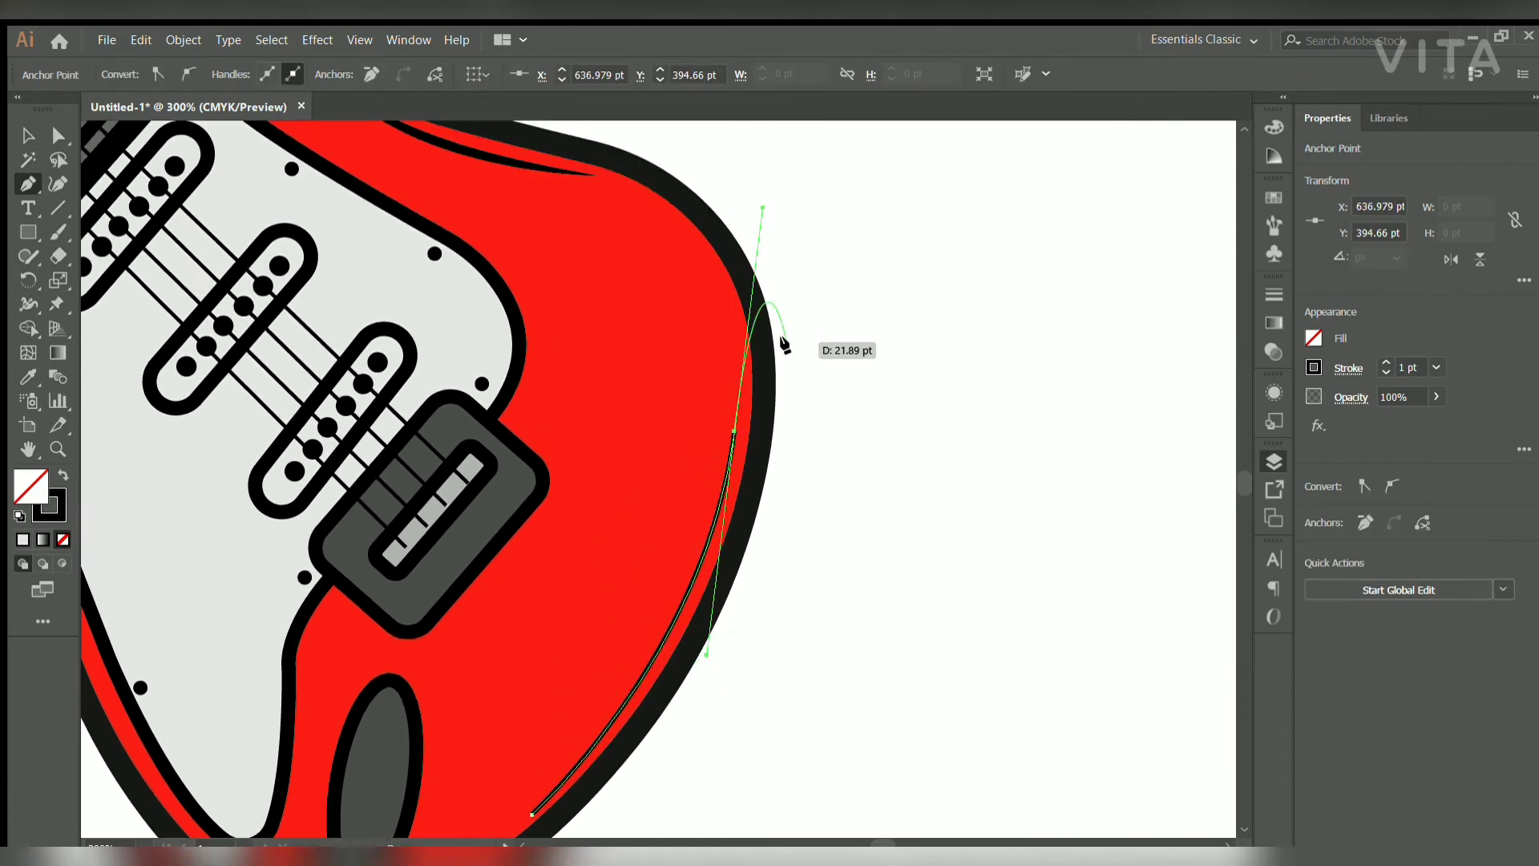
key(v)
click(690, 657)
click(243, 70)
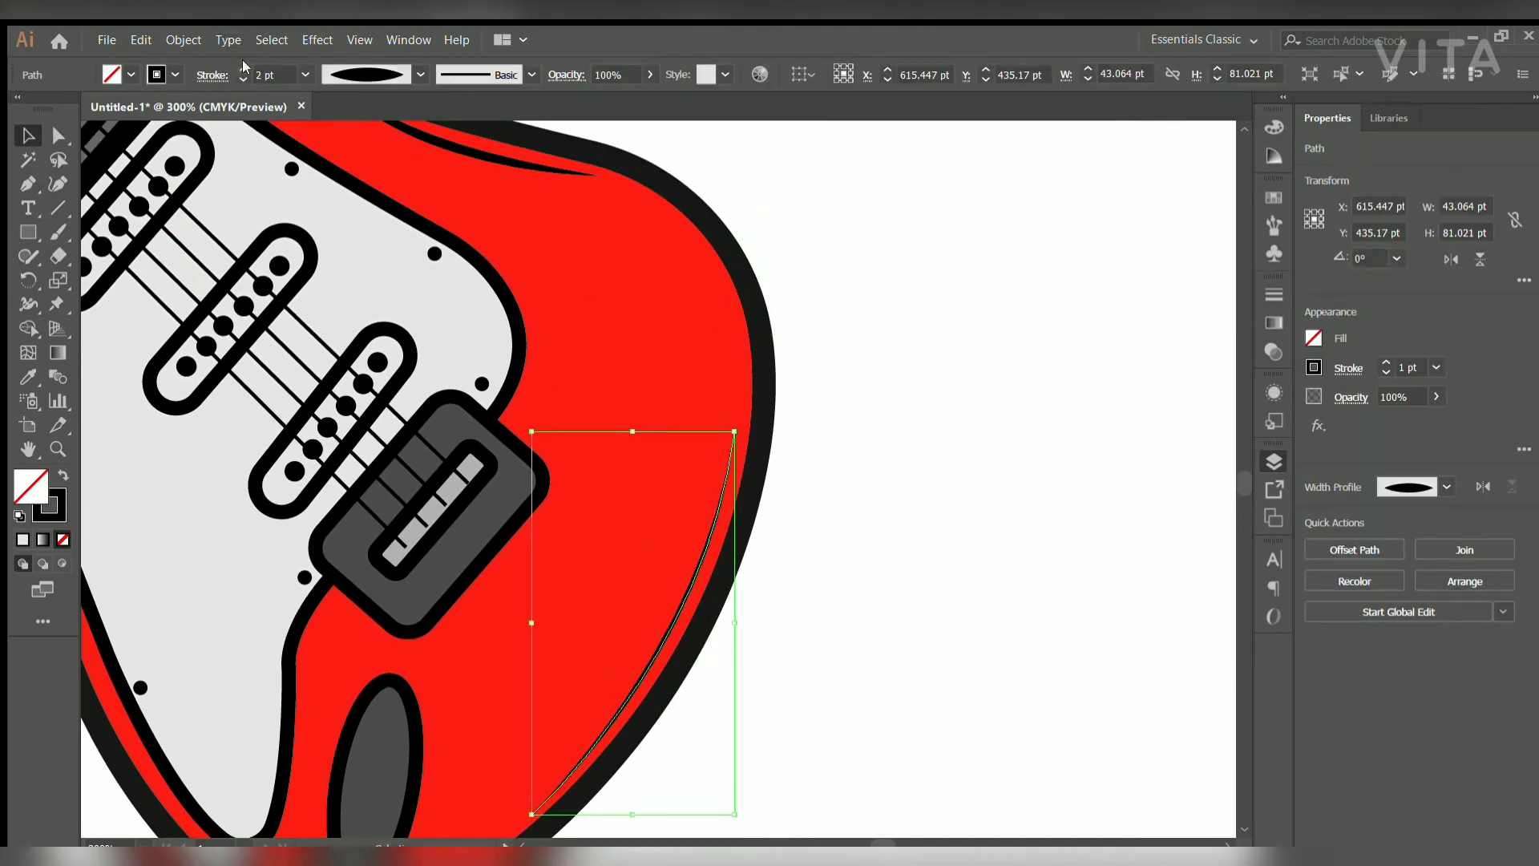
click(777, 457)
Zoom out to the whole body and swap the fill and stroke colours.
key(ctrl+minus)
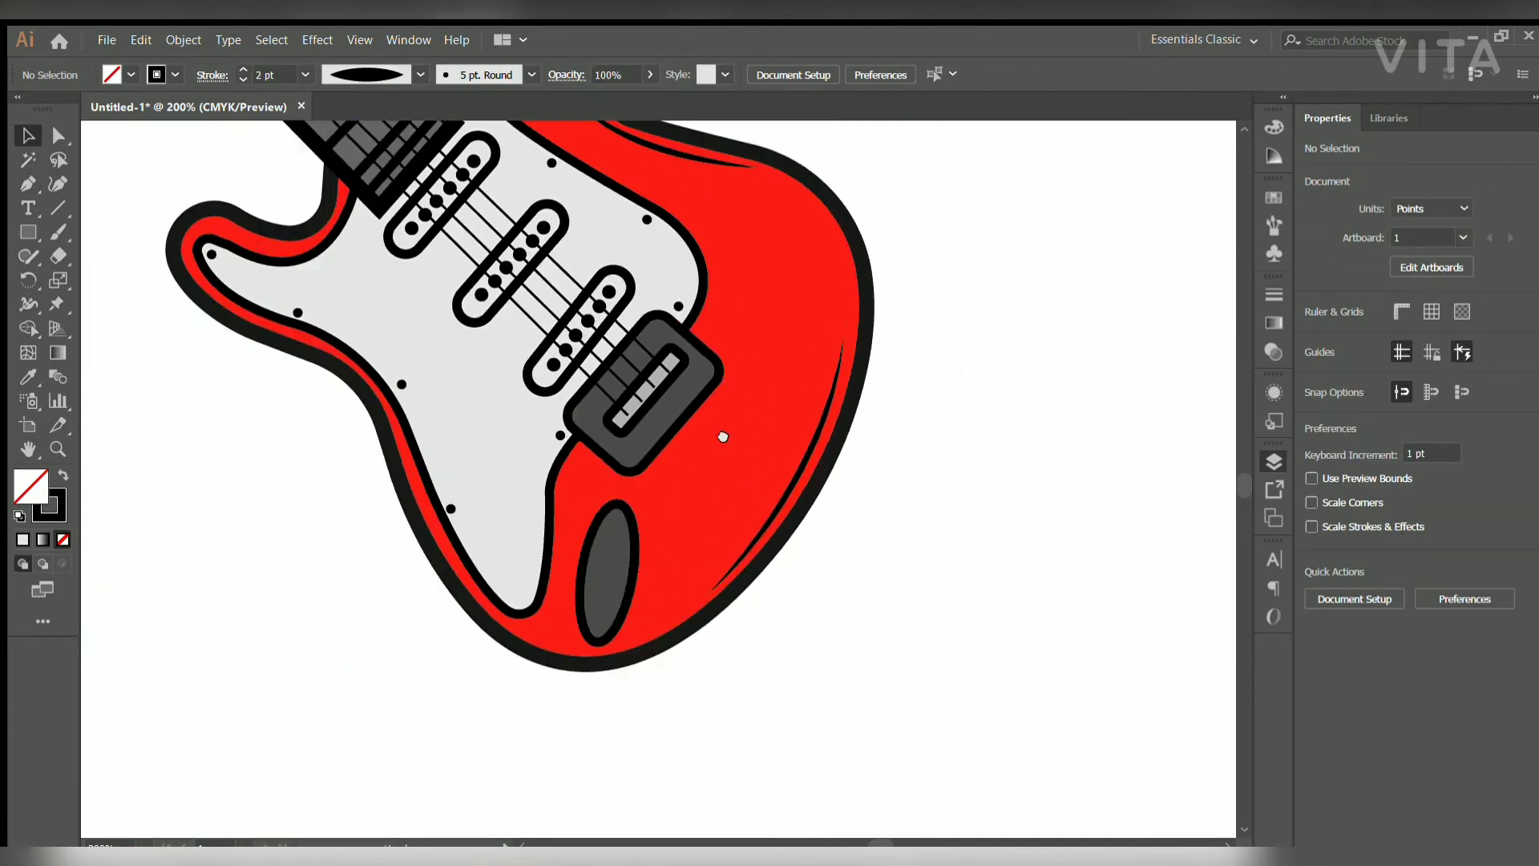
scroll(726, 433, up, 2)
key(p)
key(shift+x)
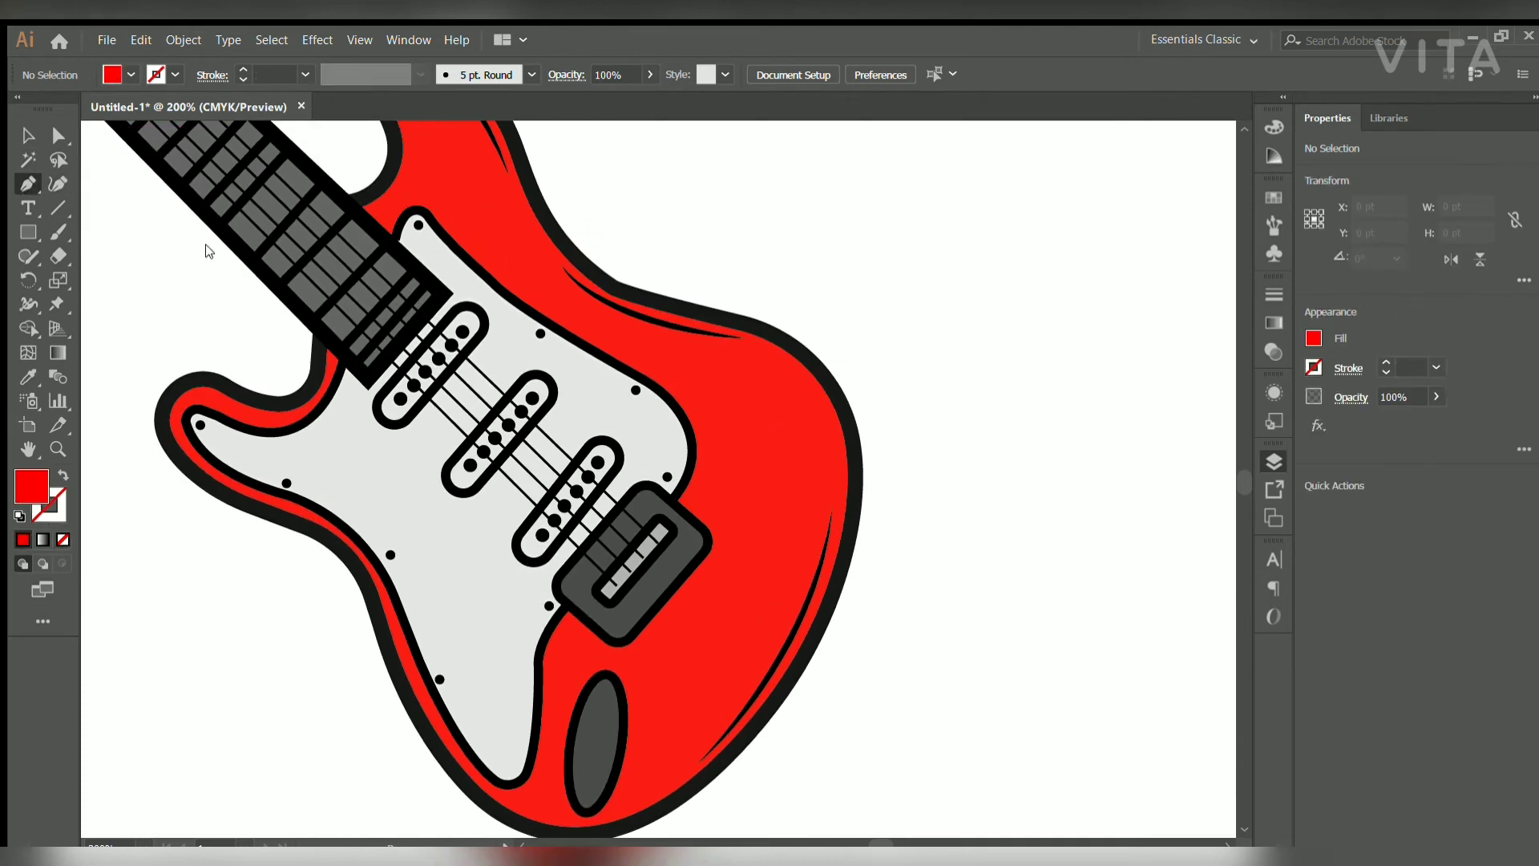
Draw a closed, mostly transparent highlight shape along the body's right edge.
key(ctrl+plus)
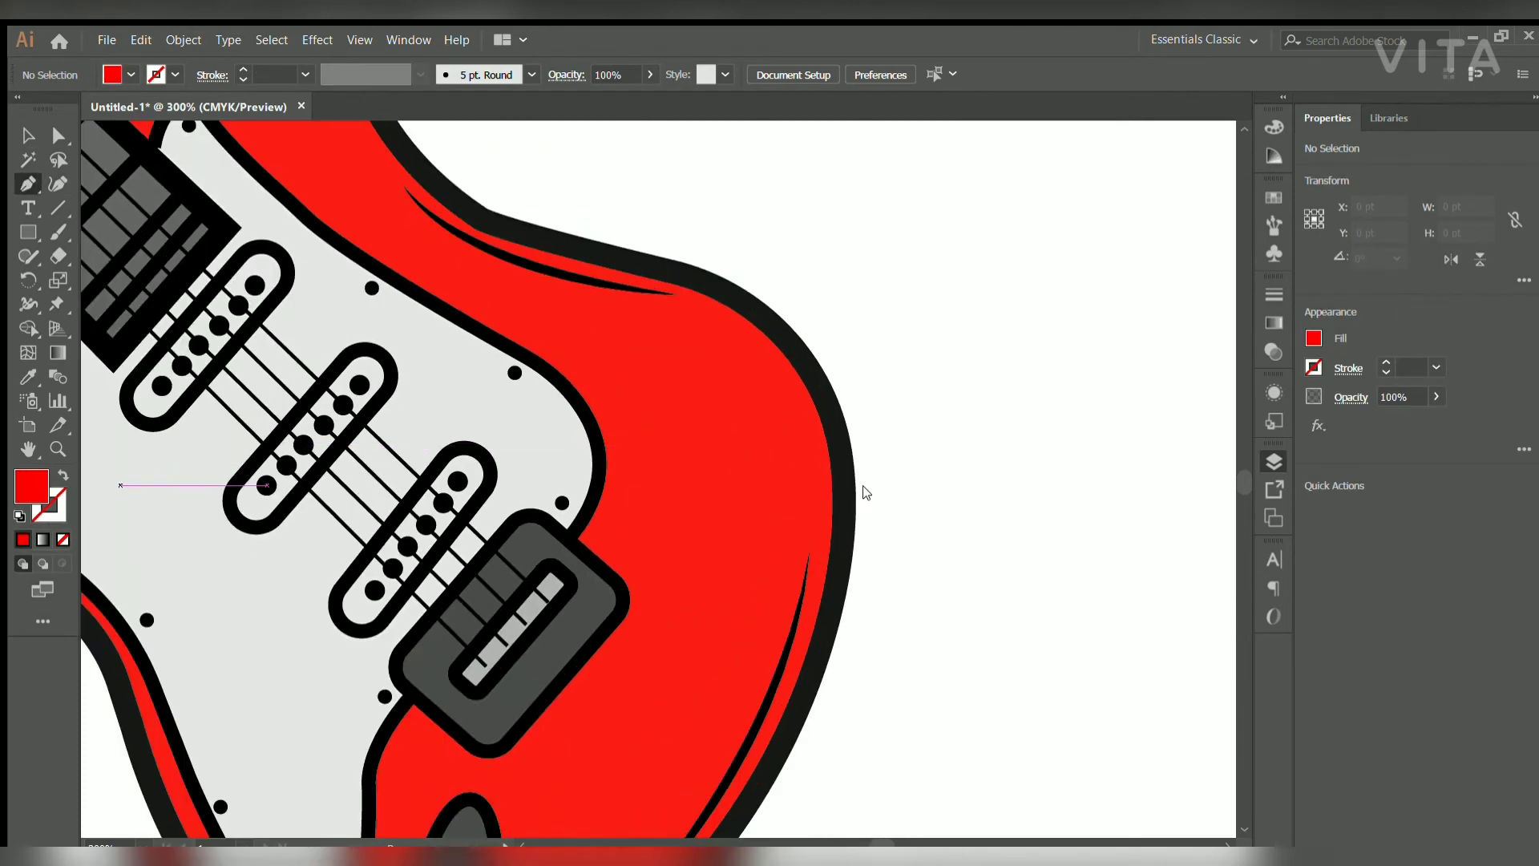
key(ctrl+plus)
click(481, 241)
key(ctrl+minus)
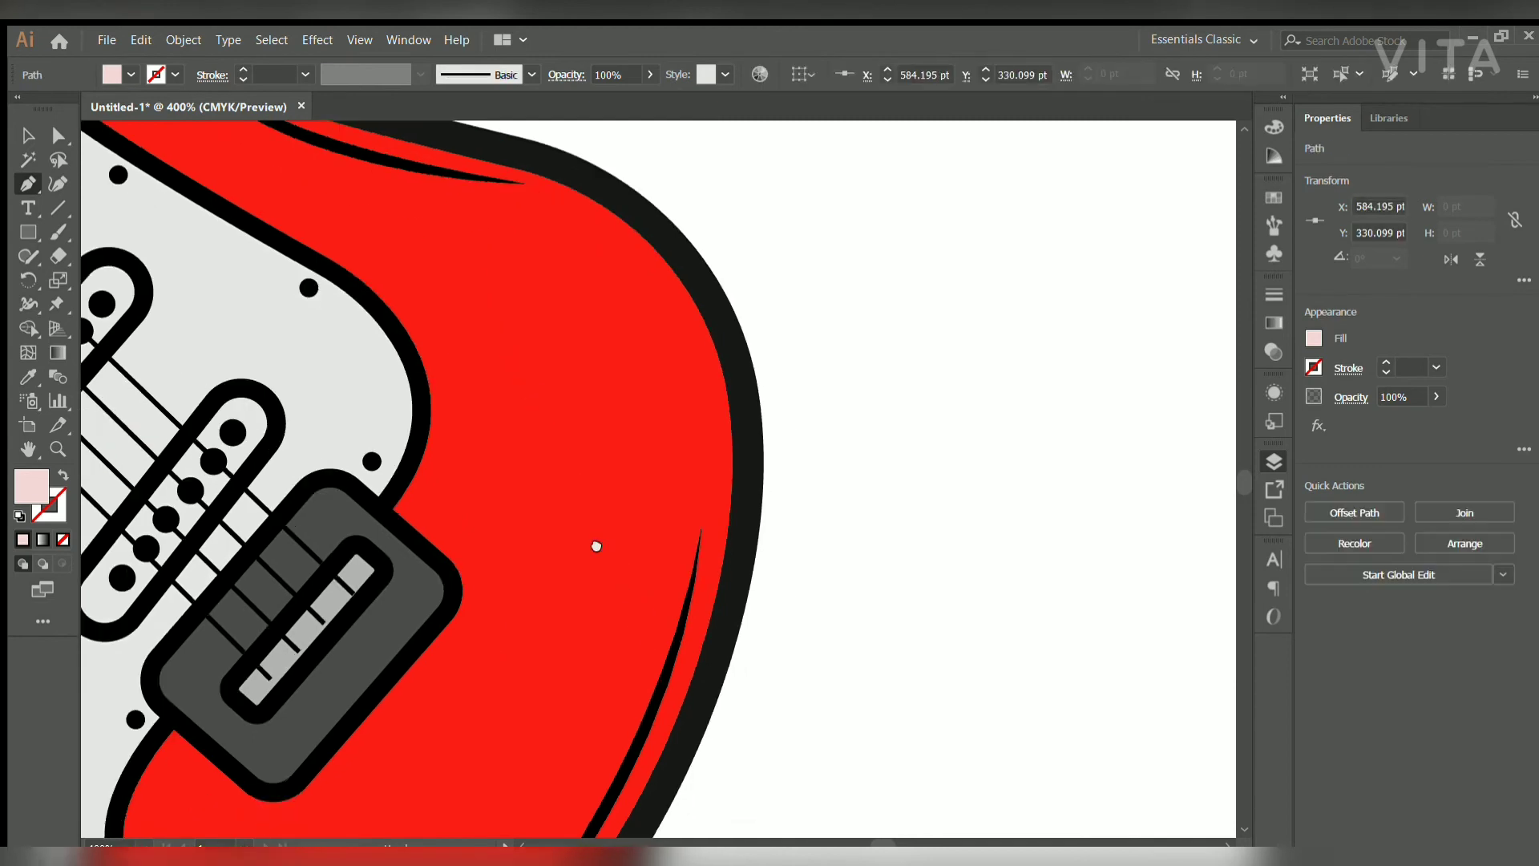
key(ctrl+minus)
drag(646, 491, 632, 725)
scroll(626, 719, up, 5)
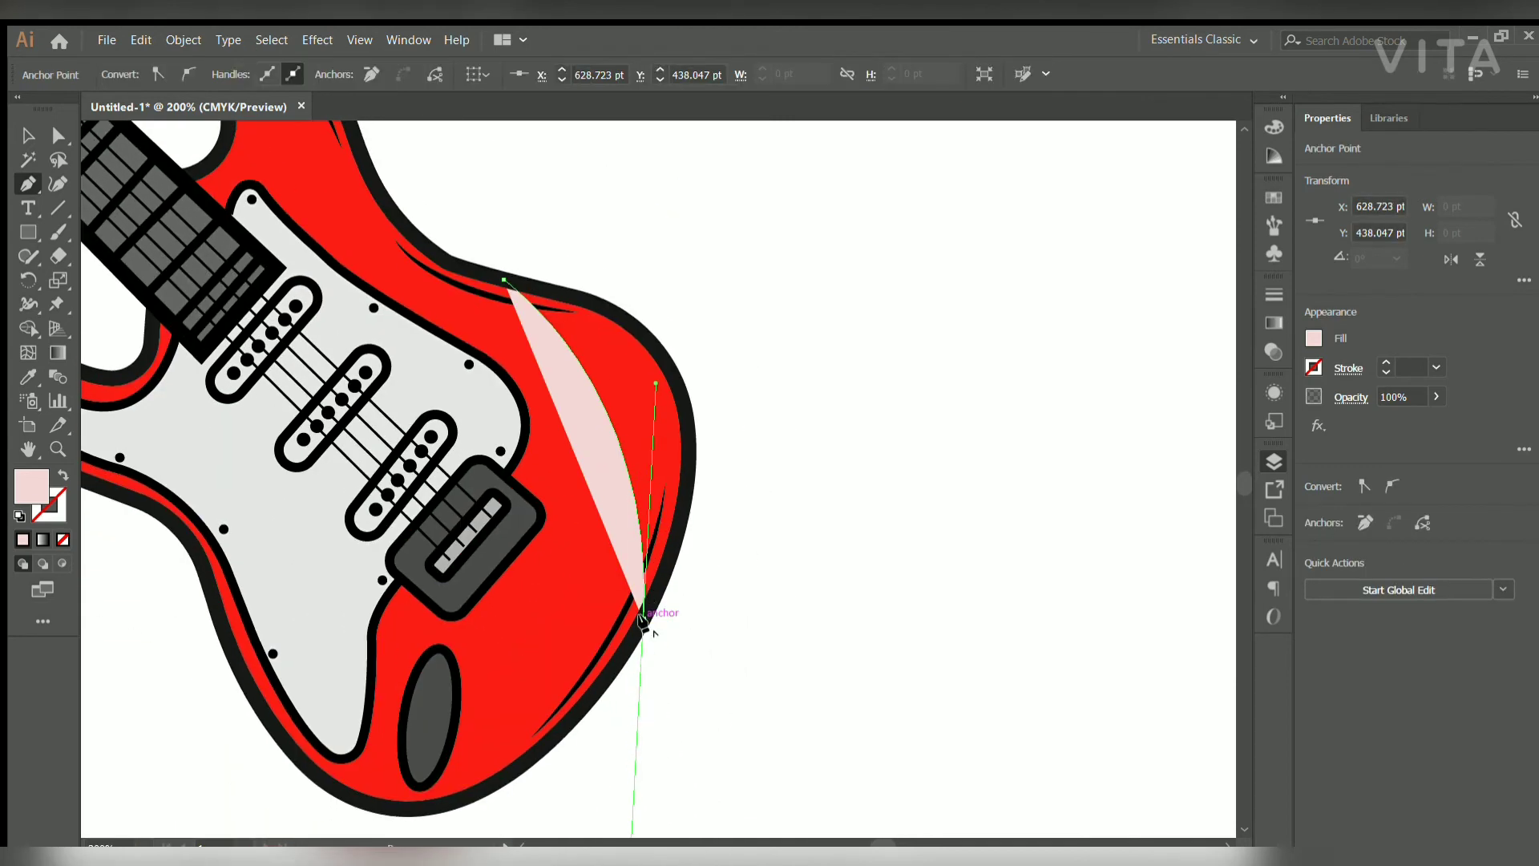
drag(743, 577, 731, 503)
click(702, 463)
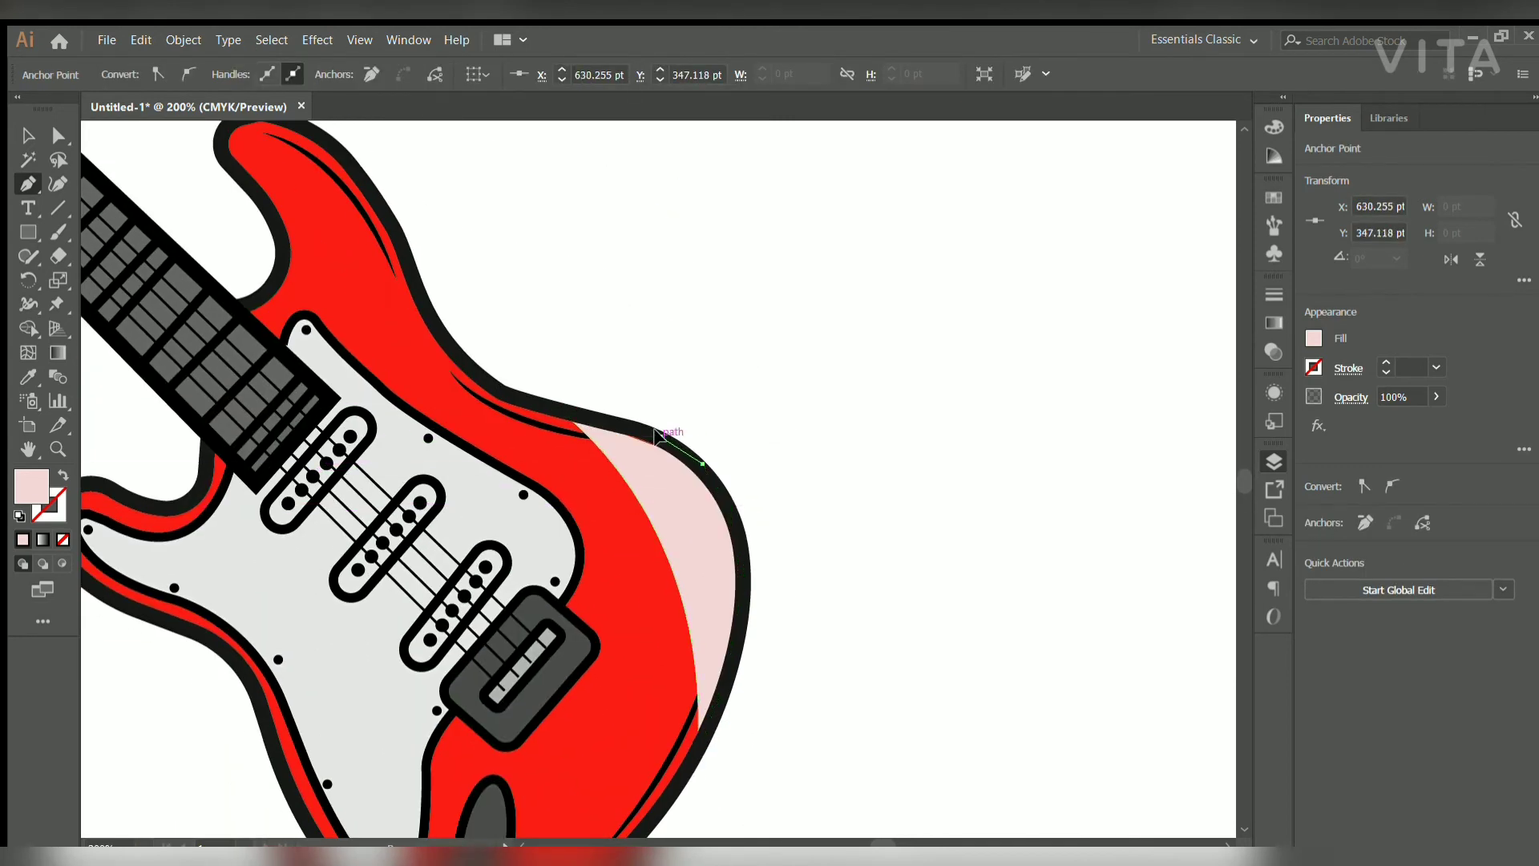
click(556, 413)
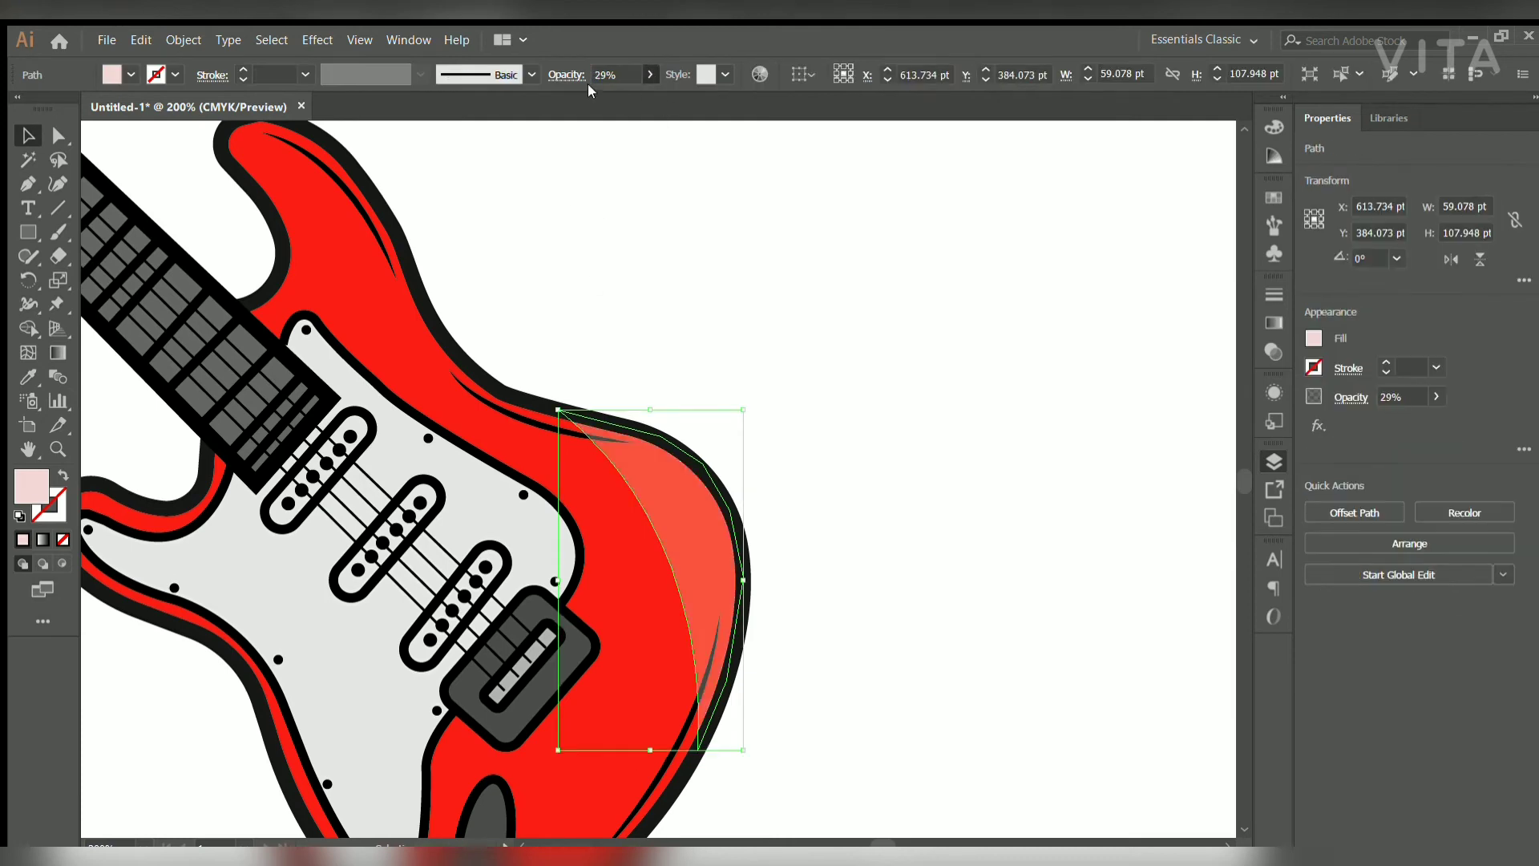
key(ctrl+shift+a)
Draw a closed highlight shape around the upper horn's tip and inner curve.
drag(569, 335, 793, 456)
key(p)
click(489, 325)
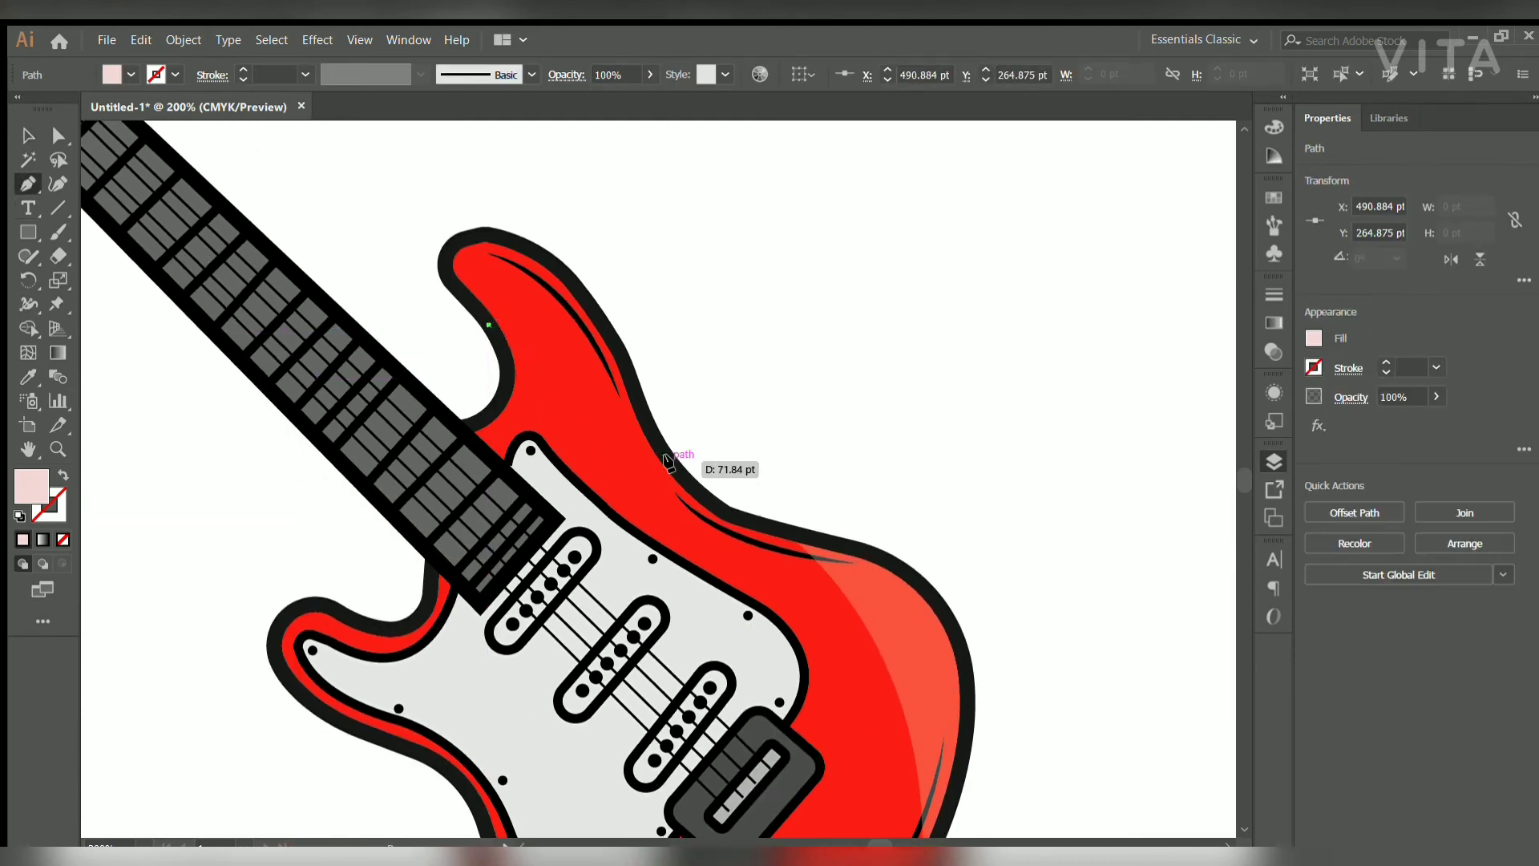
drag(670, 461, 752, 589)
key(ctrl+plus)
scroll(537, 257, up, 2)
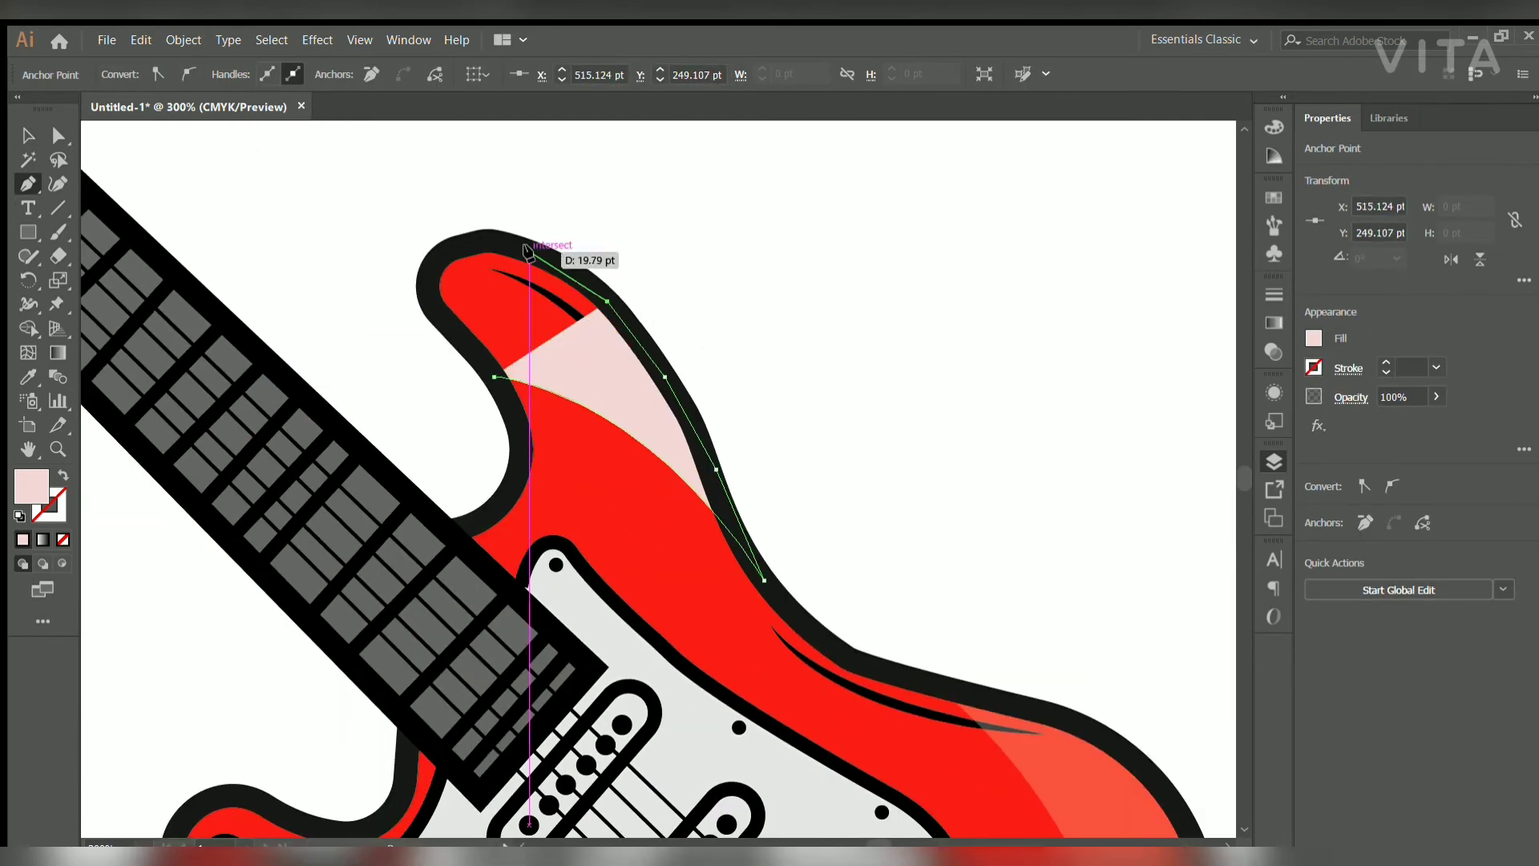
drag(440, 258, 430, 278)
click(434, 279)
click(454, 333)
drag(494, 376, 591, 379)
click(28, 136)
key(ctrl+minus)
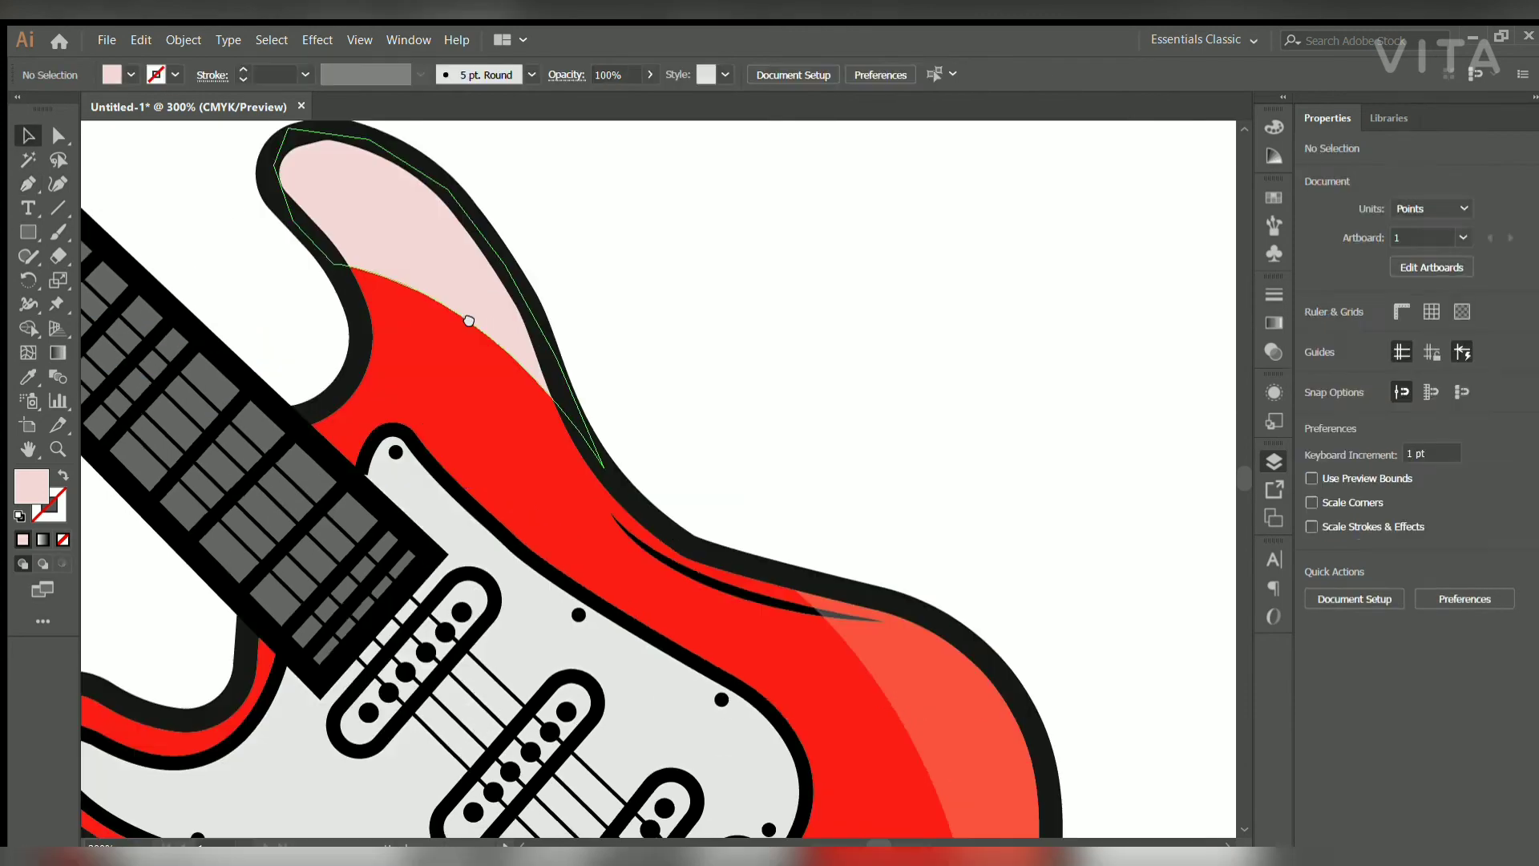
Draw a thin closed highlight streak on the red body beside the pickguard's upper edge.
key(ctrl+shift+a)
scroll(645, 513, down, 3)
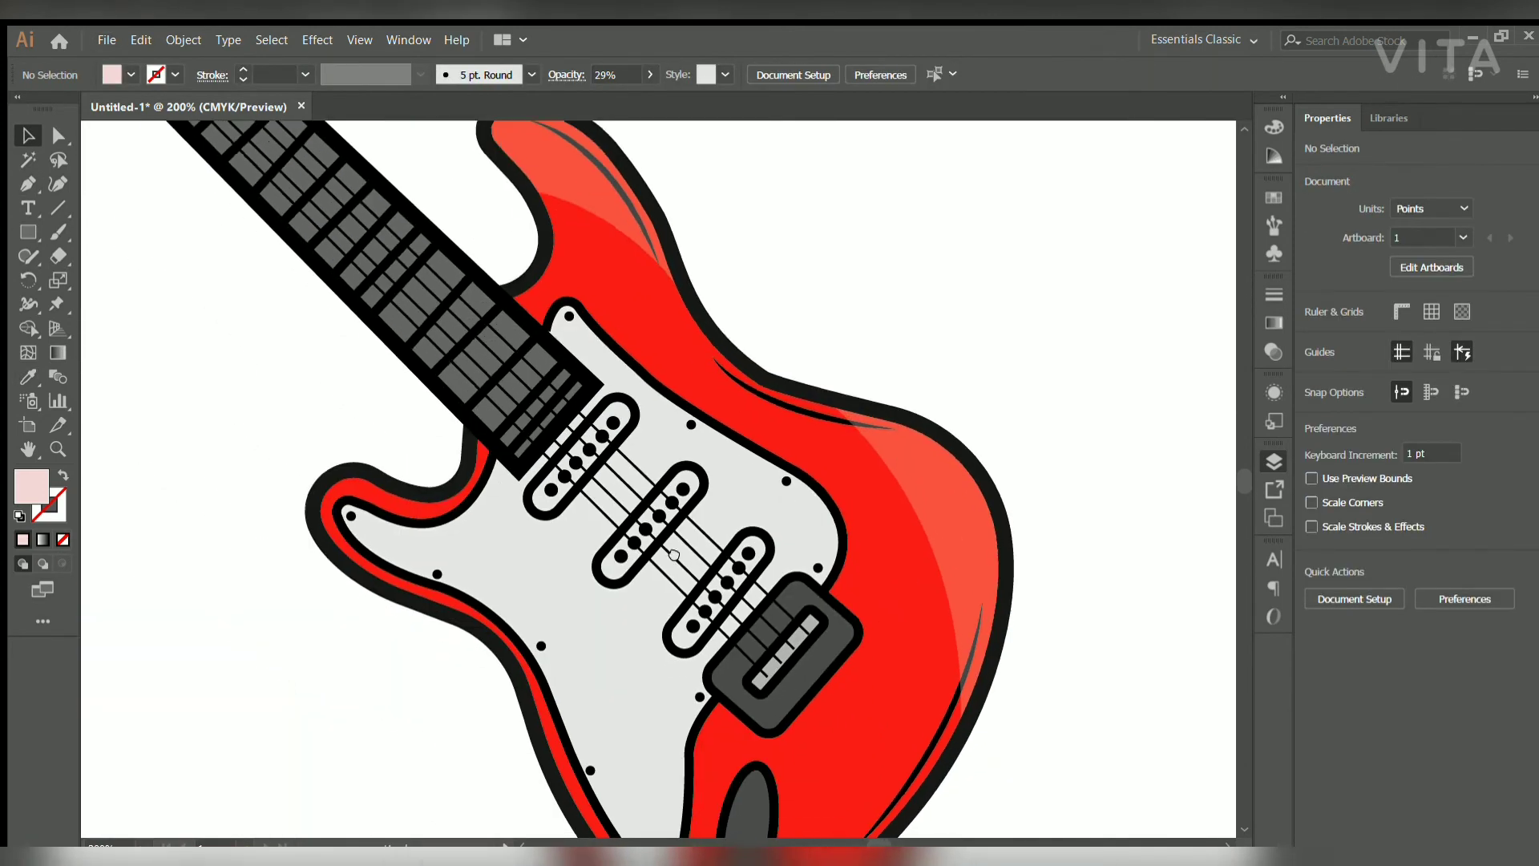
scroll(633, 610, down, 3)
key(ctrl+plus)
key(p)
scroll(622, 707, up, 5)
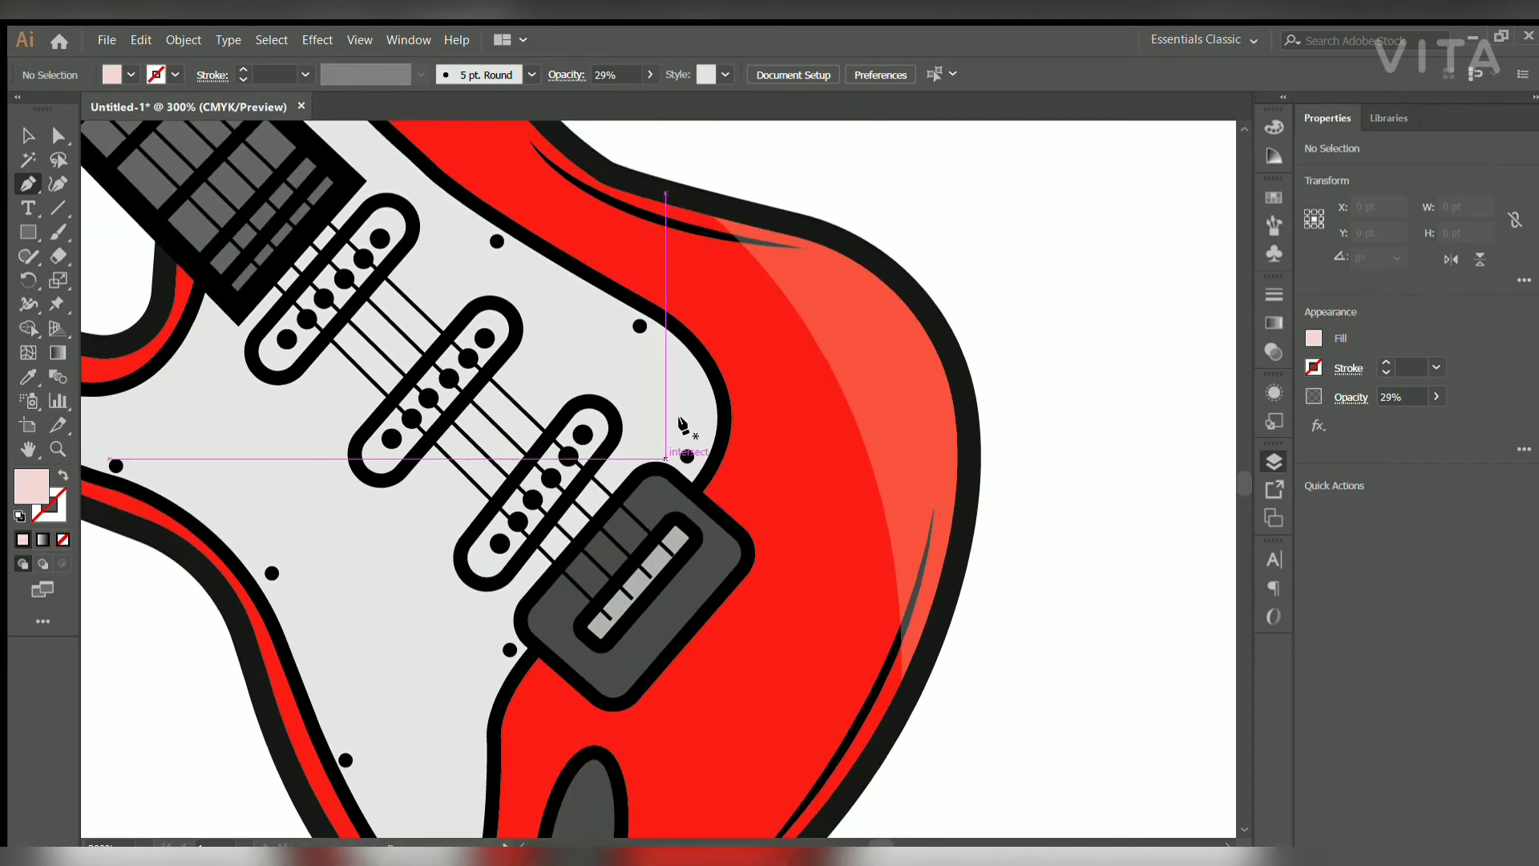
click(514, 211)
click(763, 375)
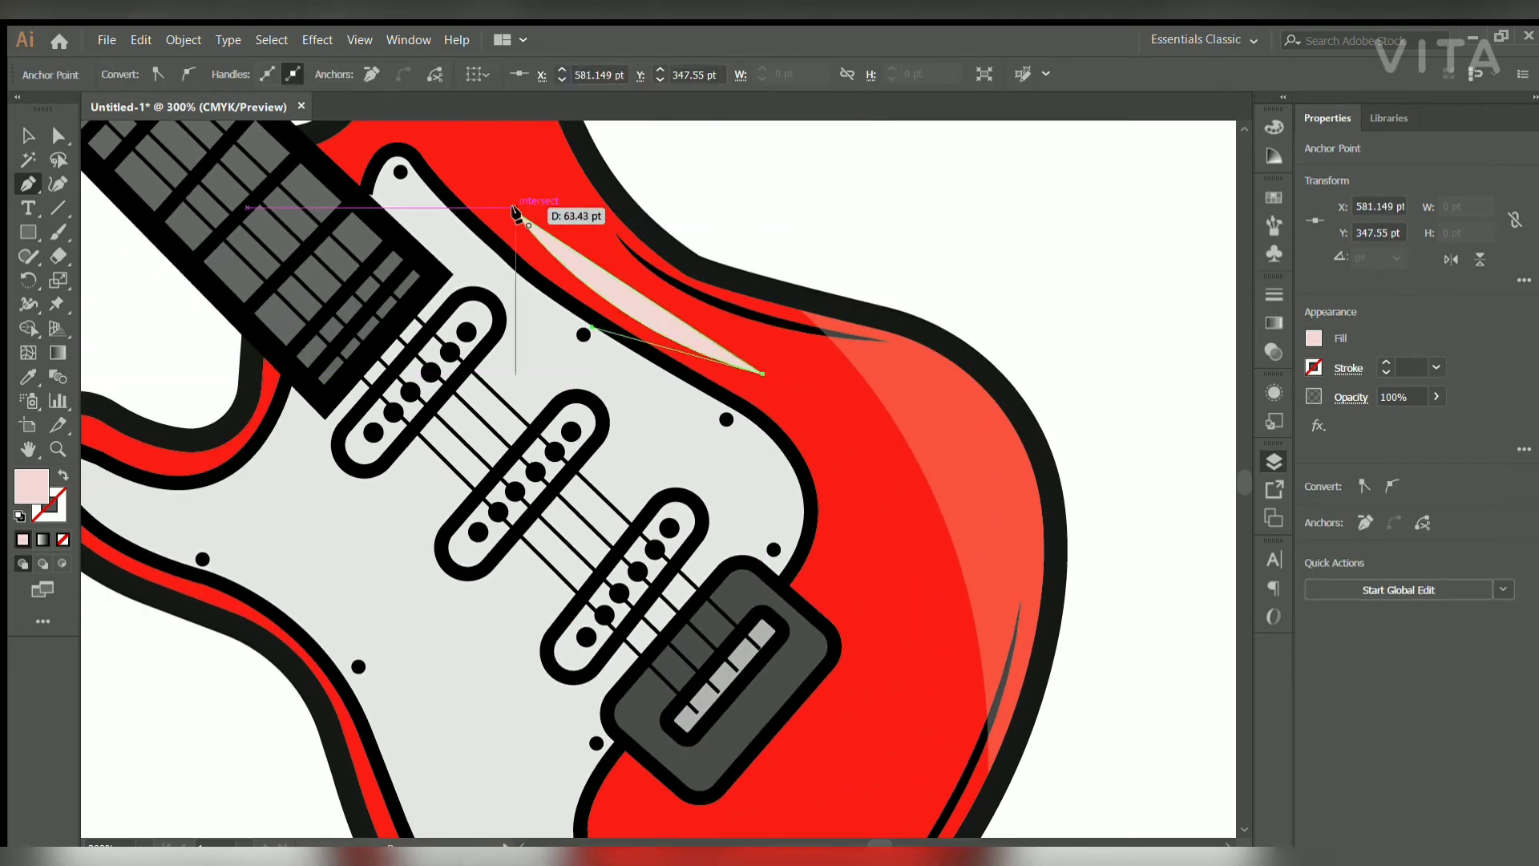
scroll(514, 210, up, 2)
click(515, 326)
Deselect the finished highlight and zoom out to view the whole guitar.
key(v)
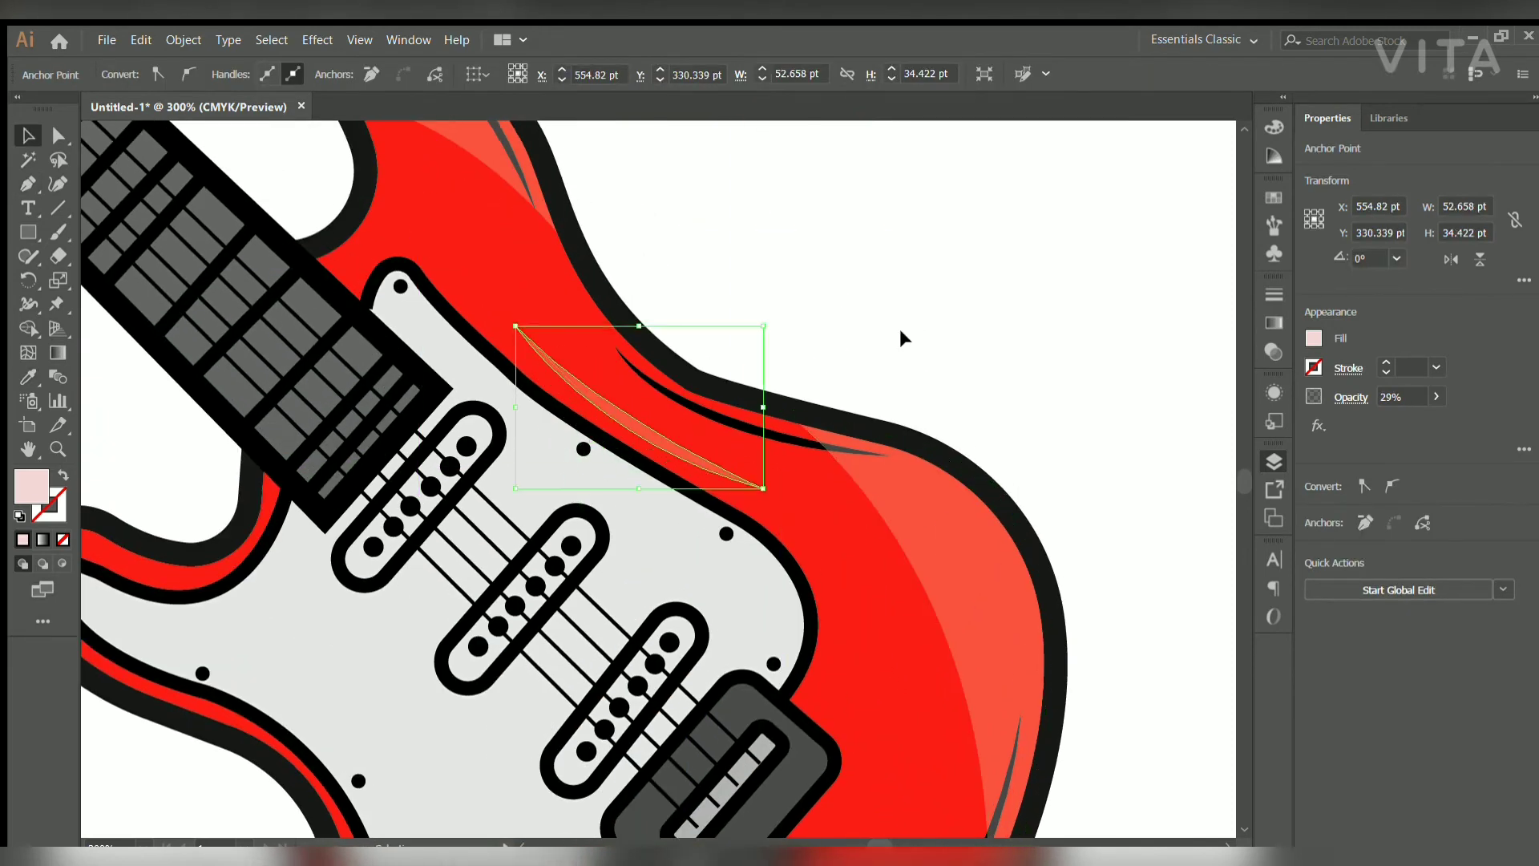
click(904, 337)
key(ctrl+0)
scroll(747, 287, down, 2)
scroll(463, 339, up, 3)
Draw a pale highlight over the lower headstock and fade it to 24% opacity.
scroll(463, 338, up, 3)
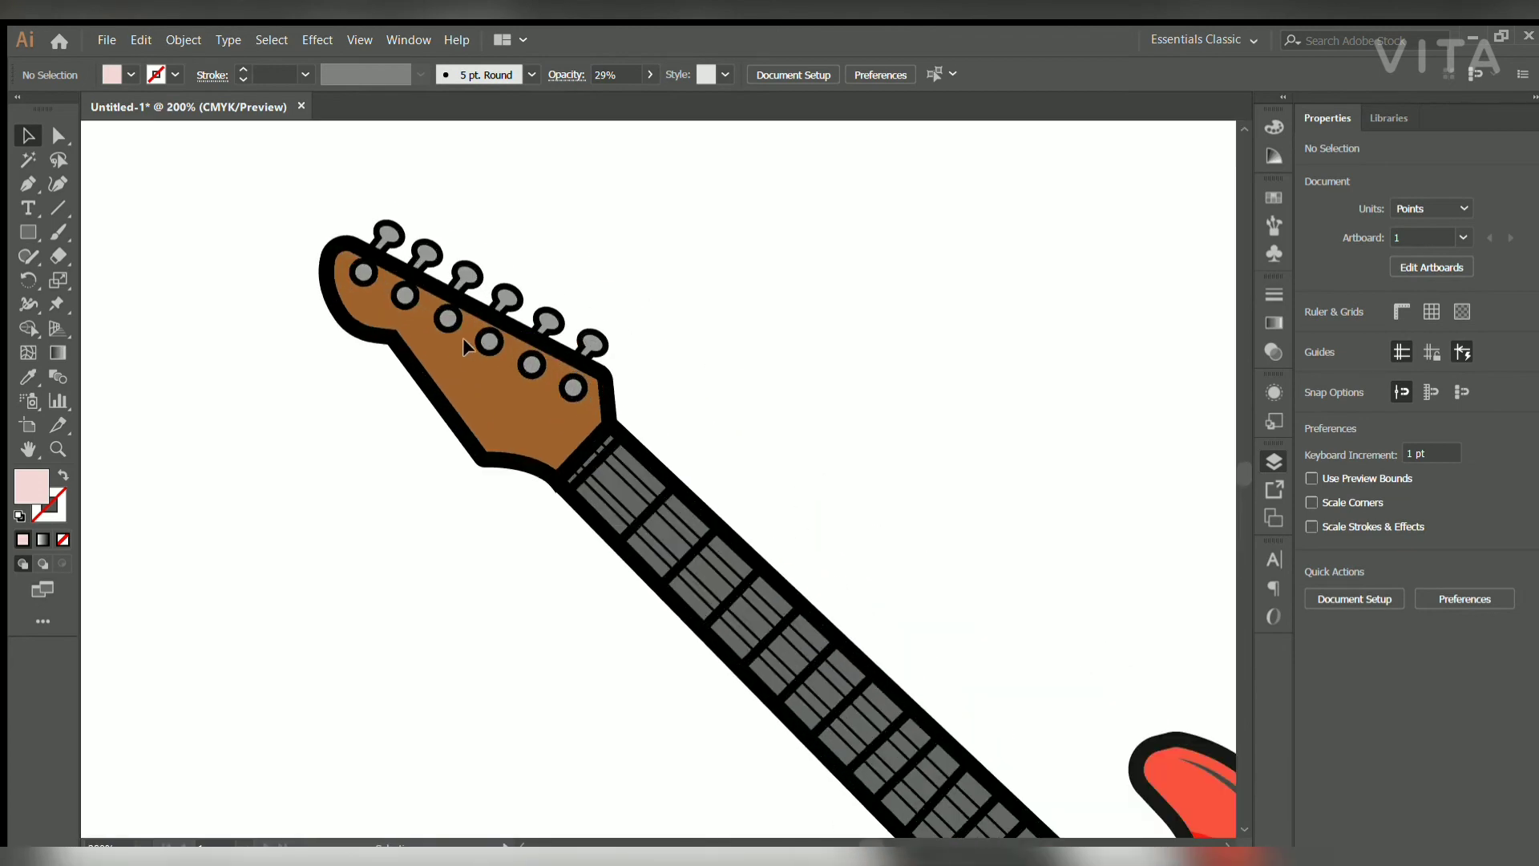
scroll(464, 338, up, 2)
key(p)
click(262, 206)
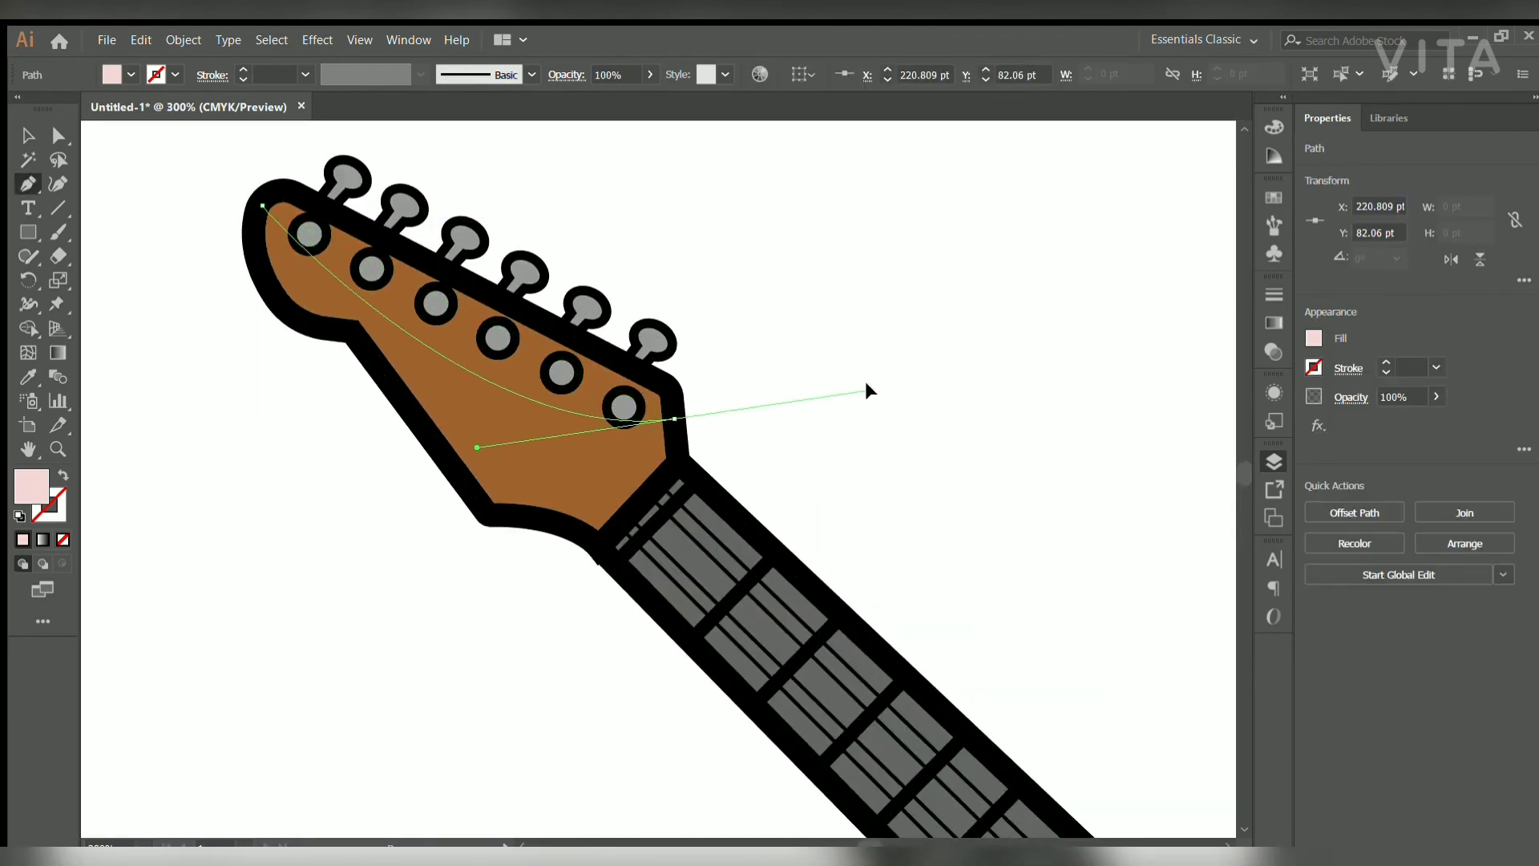
click(674, 418)
click(674, 461)
click(622, 523)
click(528, 517)
click(484, 517)
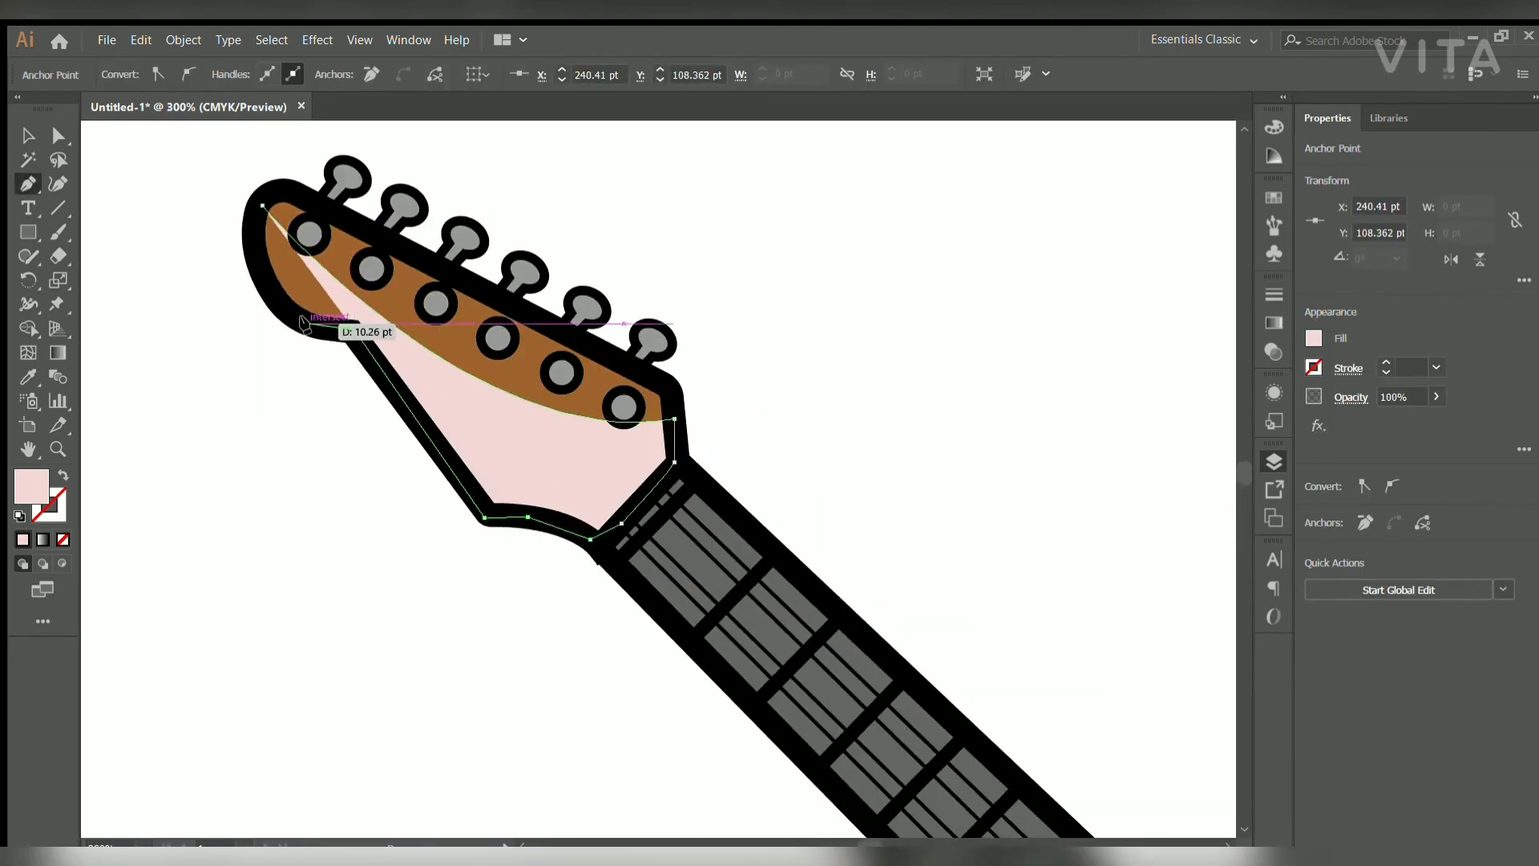
key(Escape)
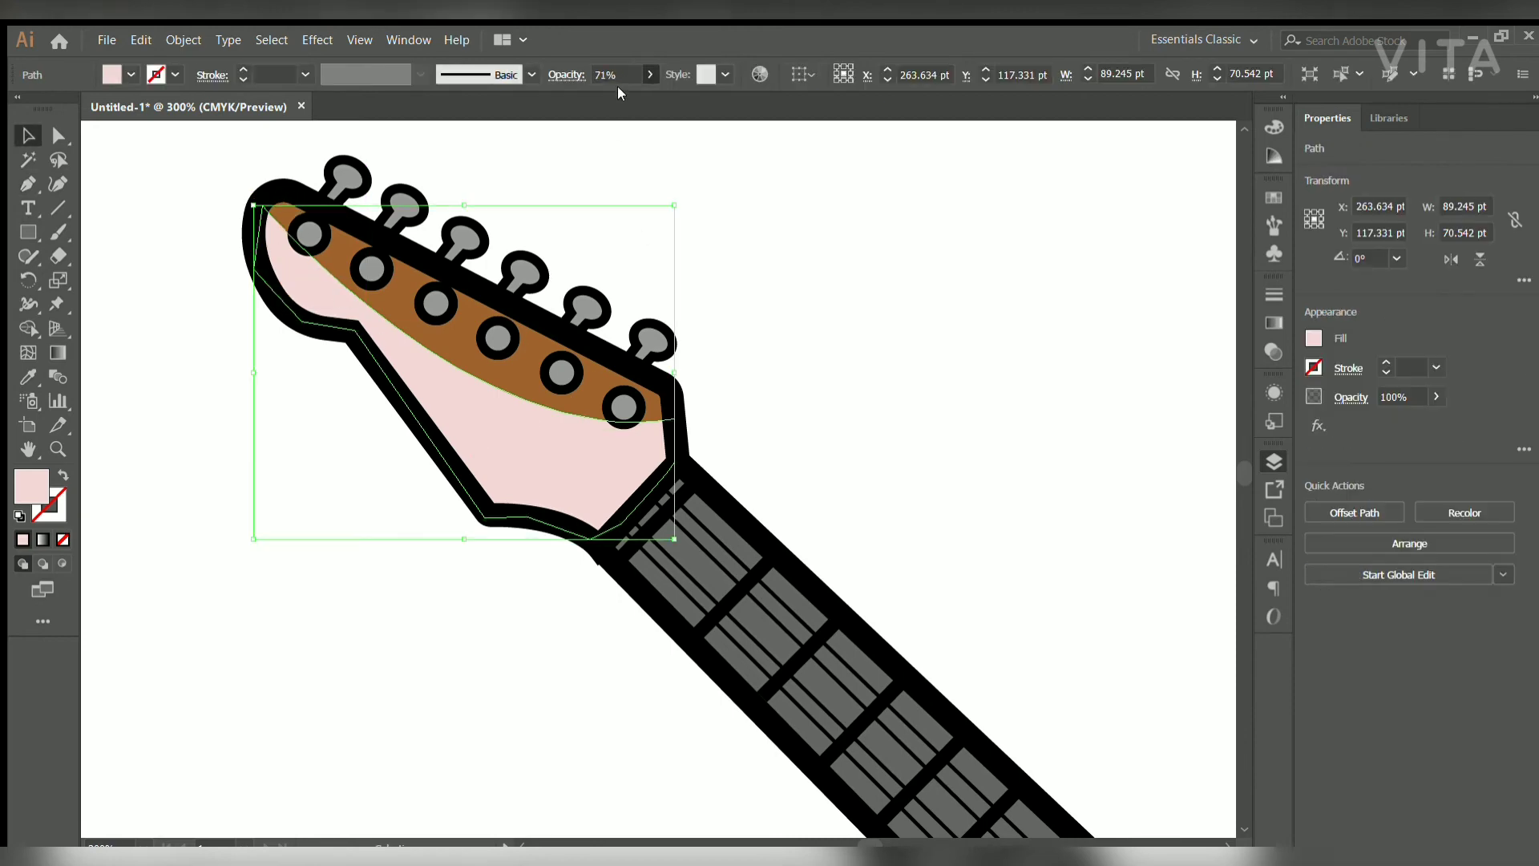
drag(617, 85, 584, 94)
Draw a shading strip along the fretboard, fill it black and set opacity to 62%.
key(p)
key(ctrl+minus)
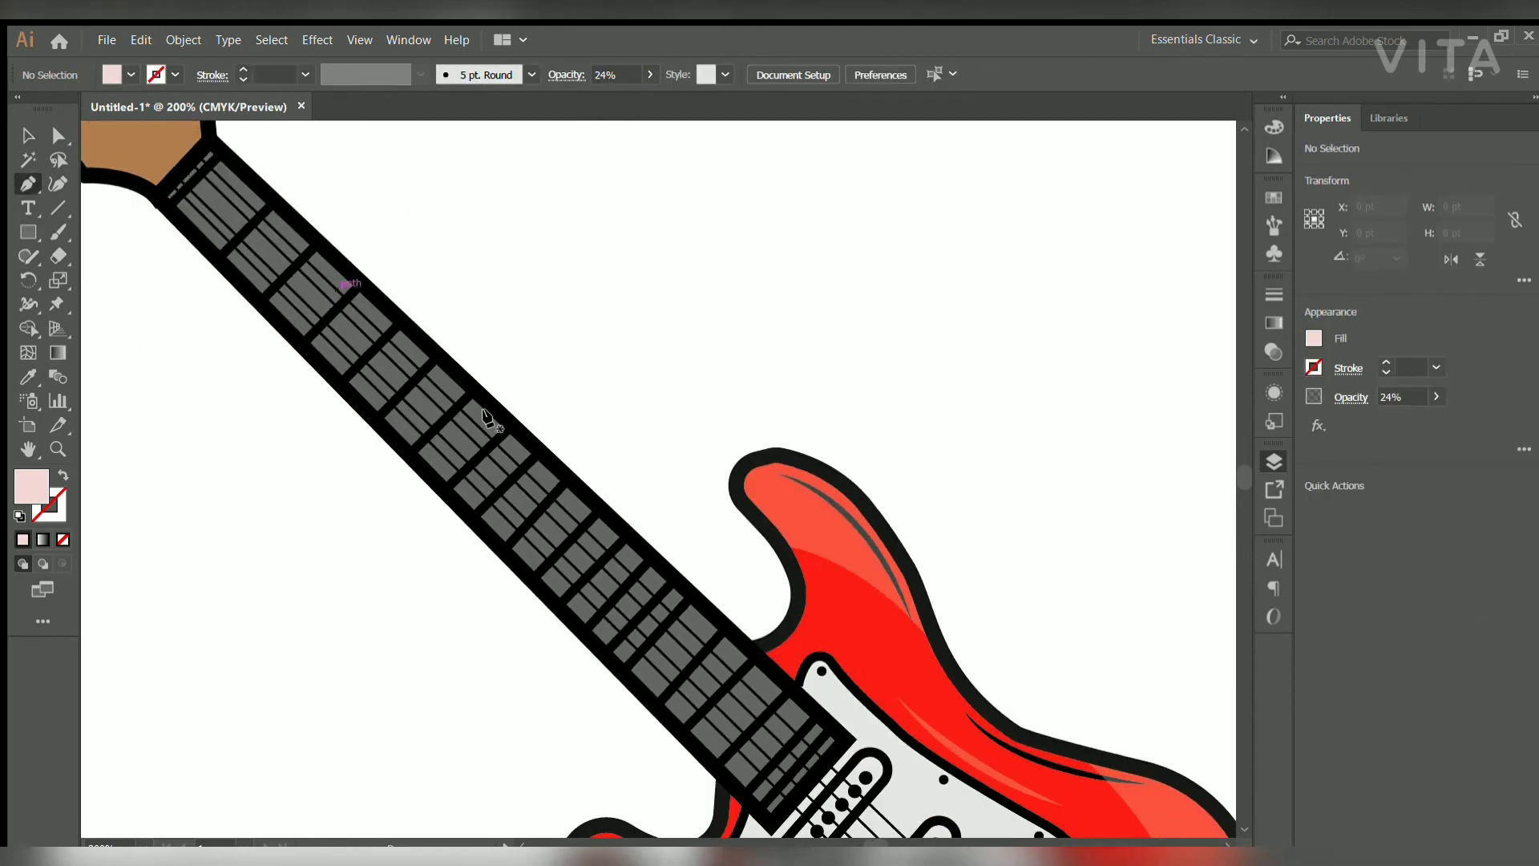
click(248, 218)
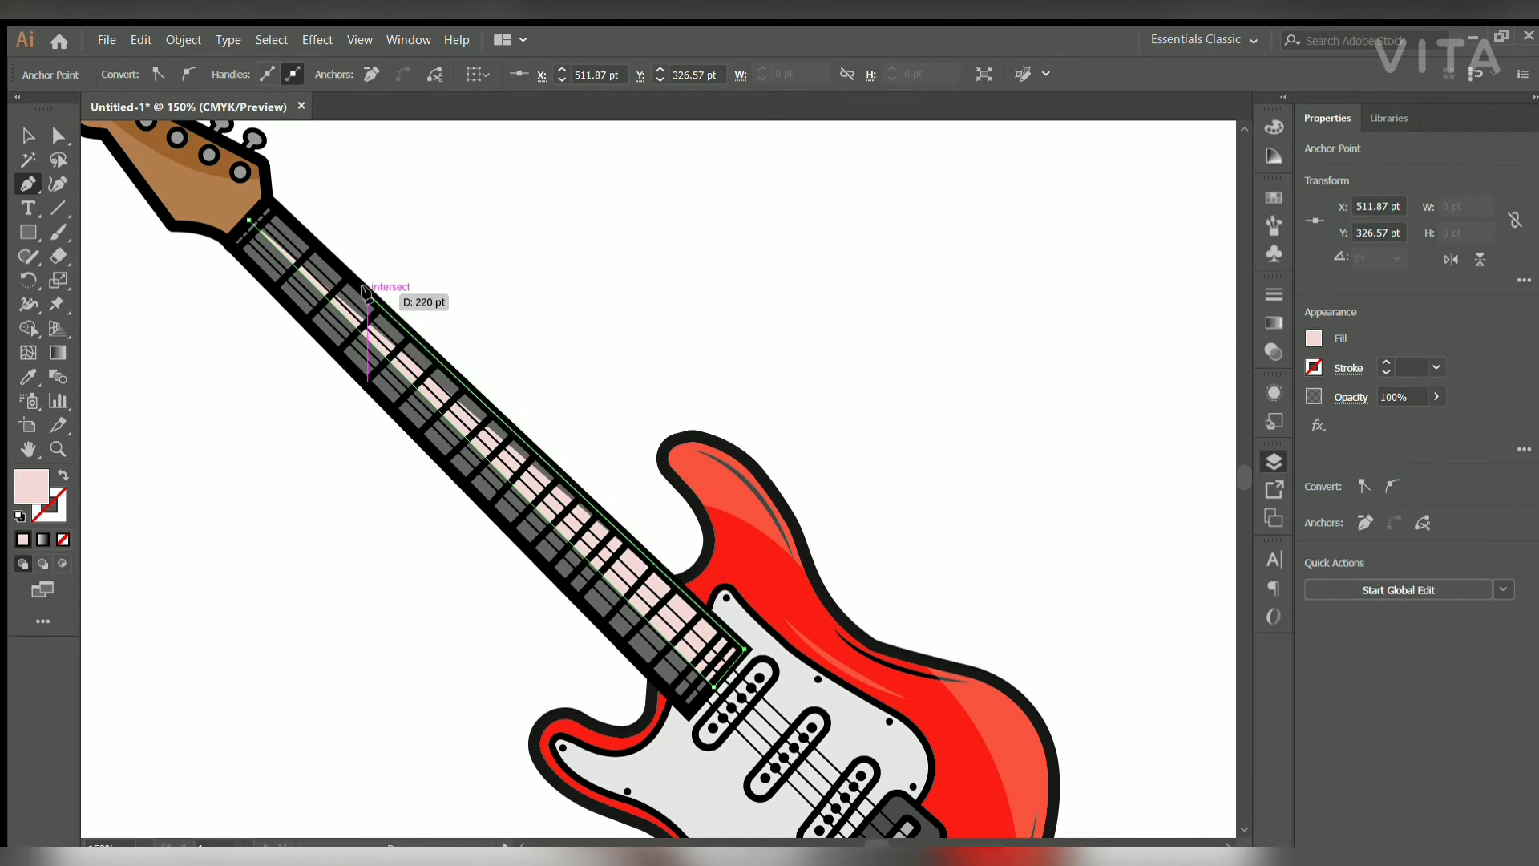
click(266, 199)
click(27, 135)
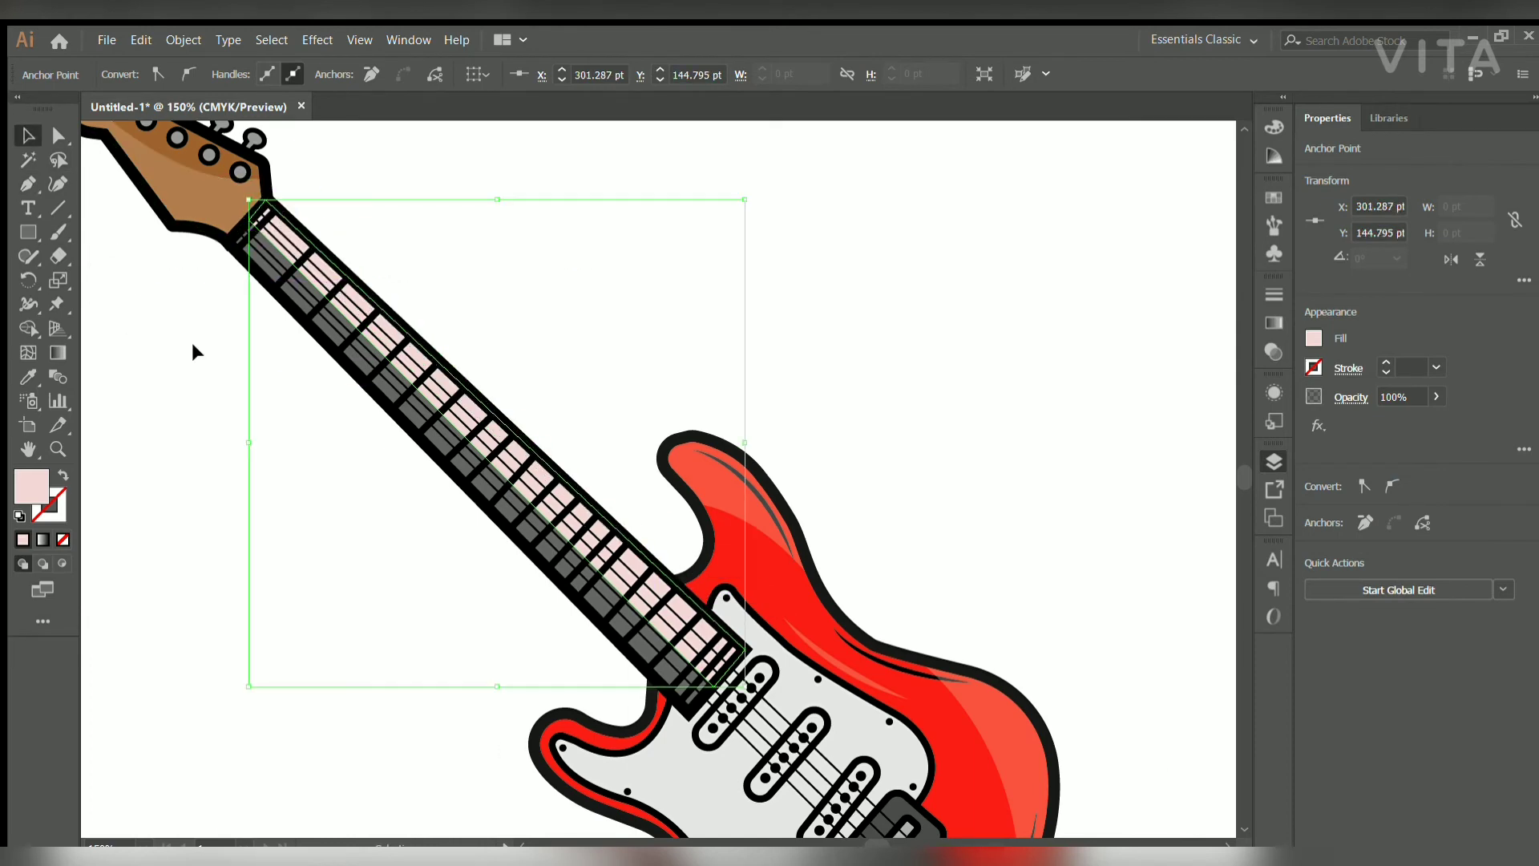
key(ctrl+z)
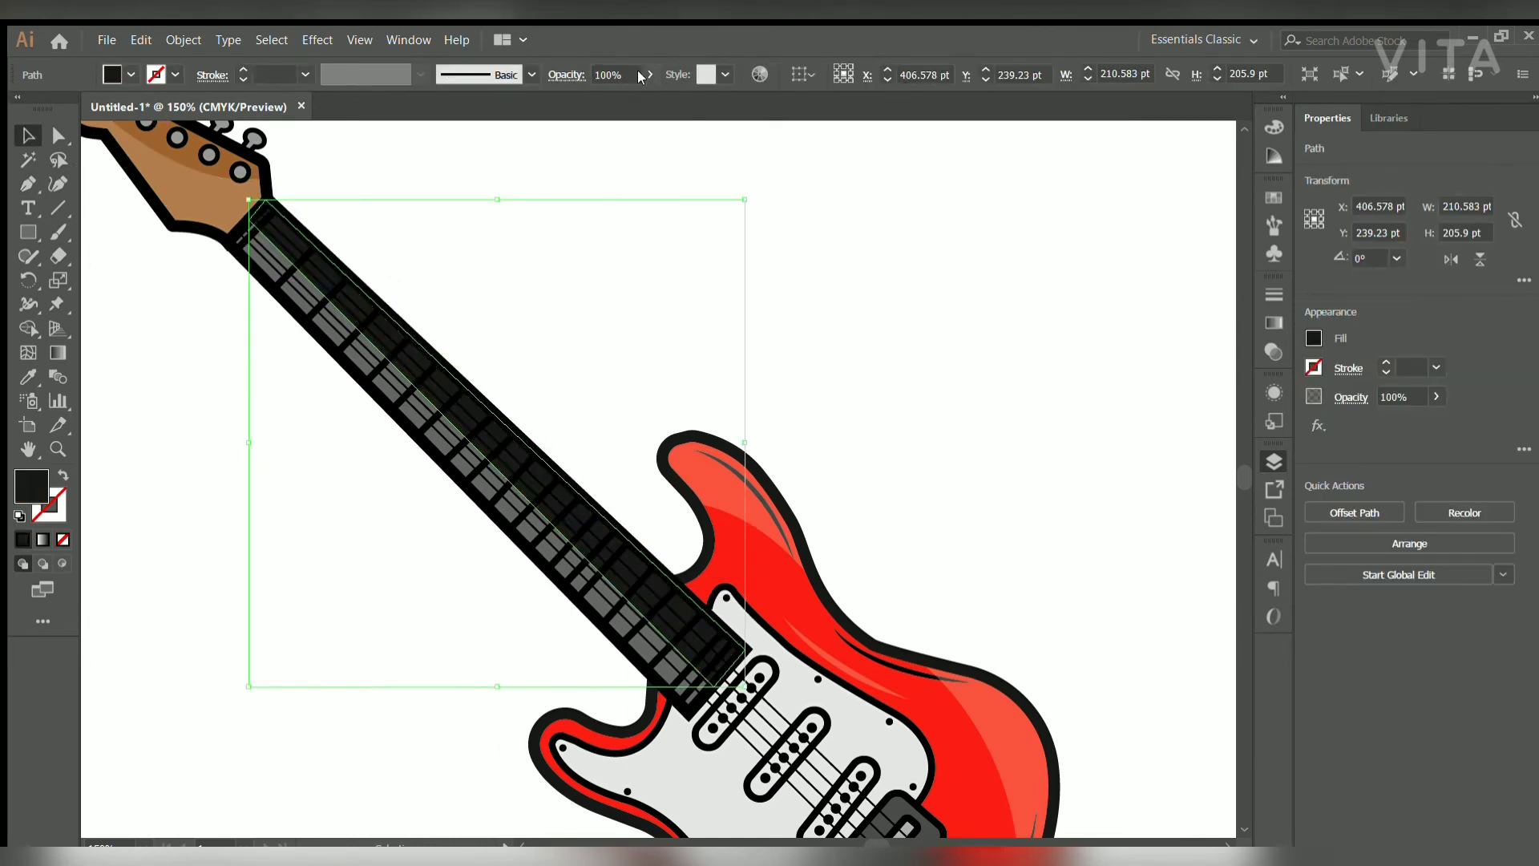
text(62)
key(Return)
click(813, 383)
key(ctrl+1)
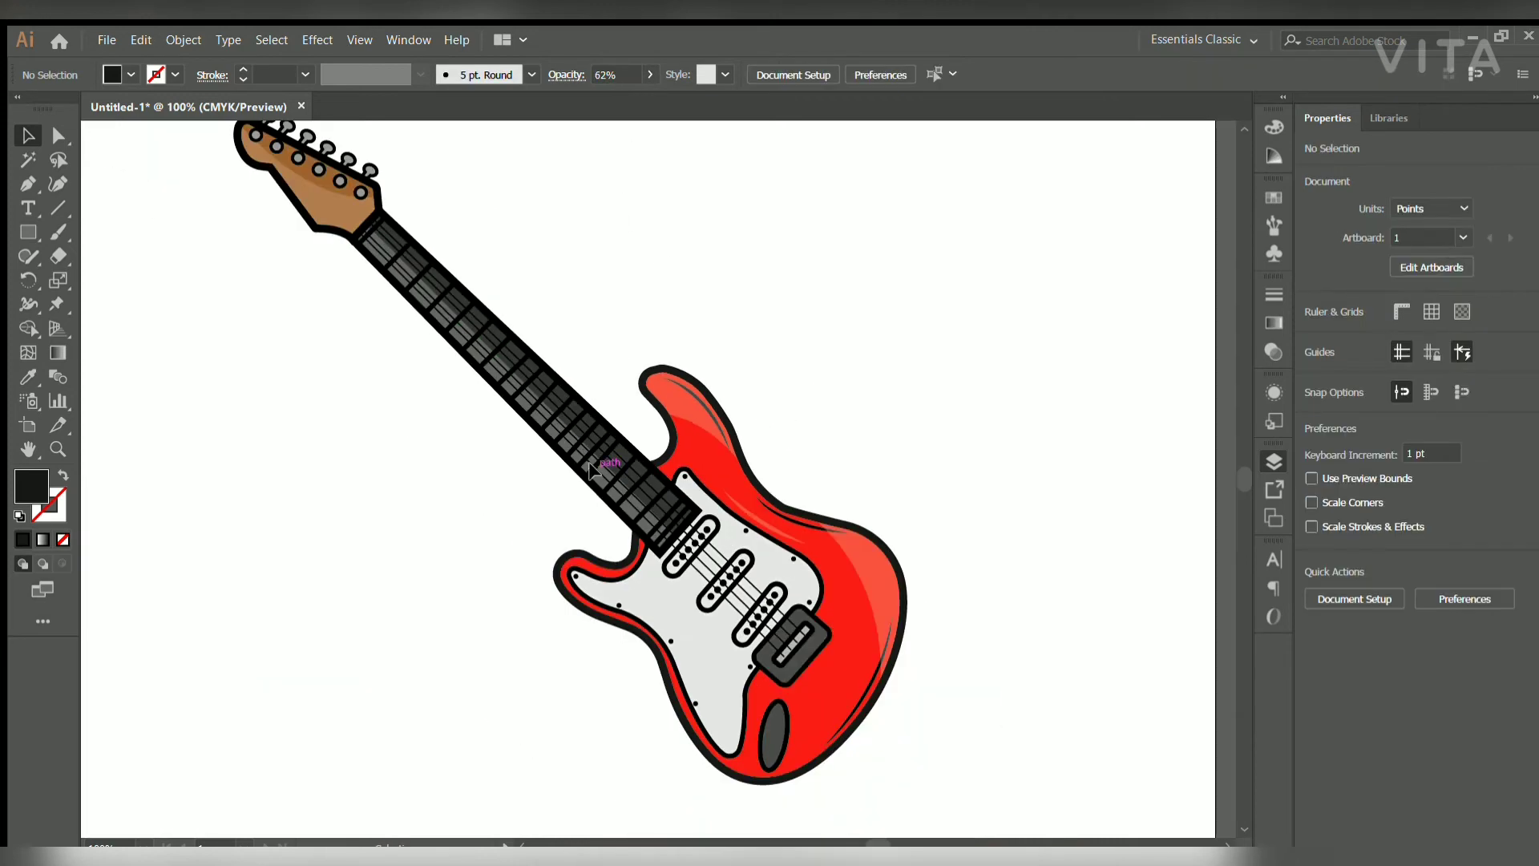
click(607, 465)
Add a slightly smaller, lighter grey inner rectangle on the dark grey bridge cover.
click(614, 161)
scroll(725, 621, up, 2)
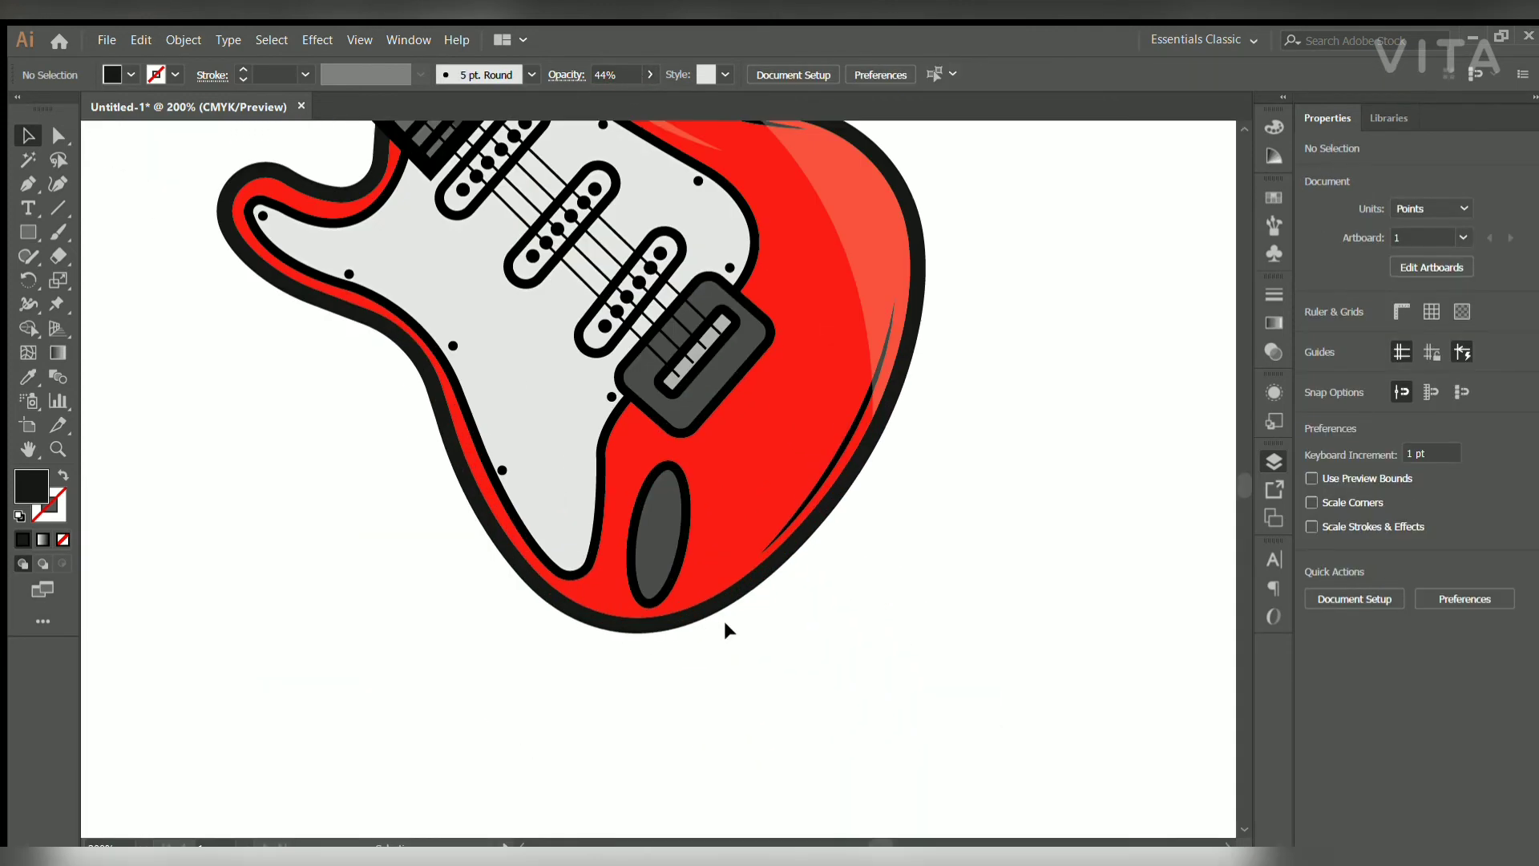
click(743, 368)
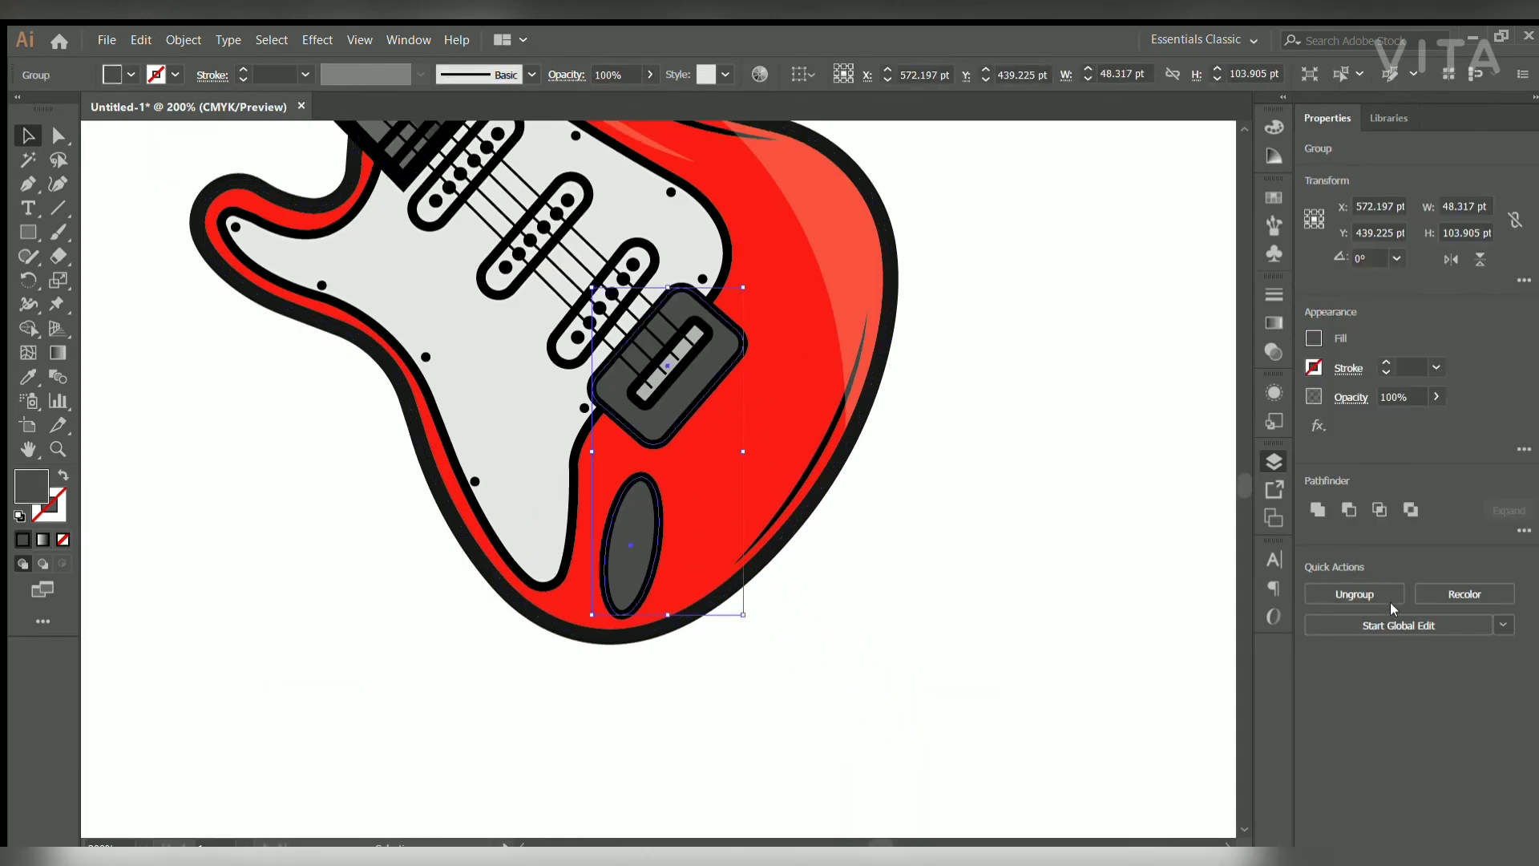
drag(743, 348, 736, 347)
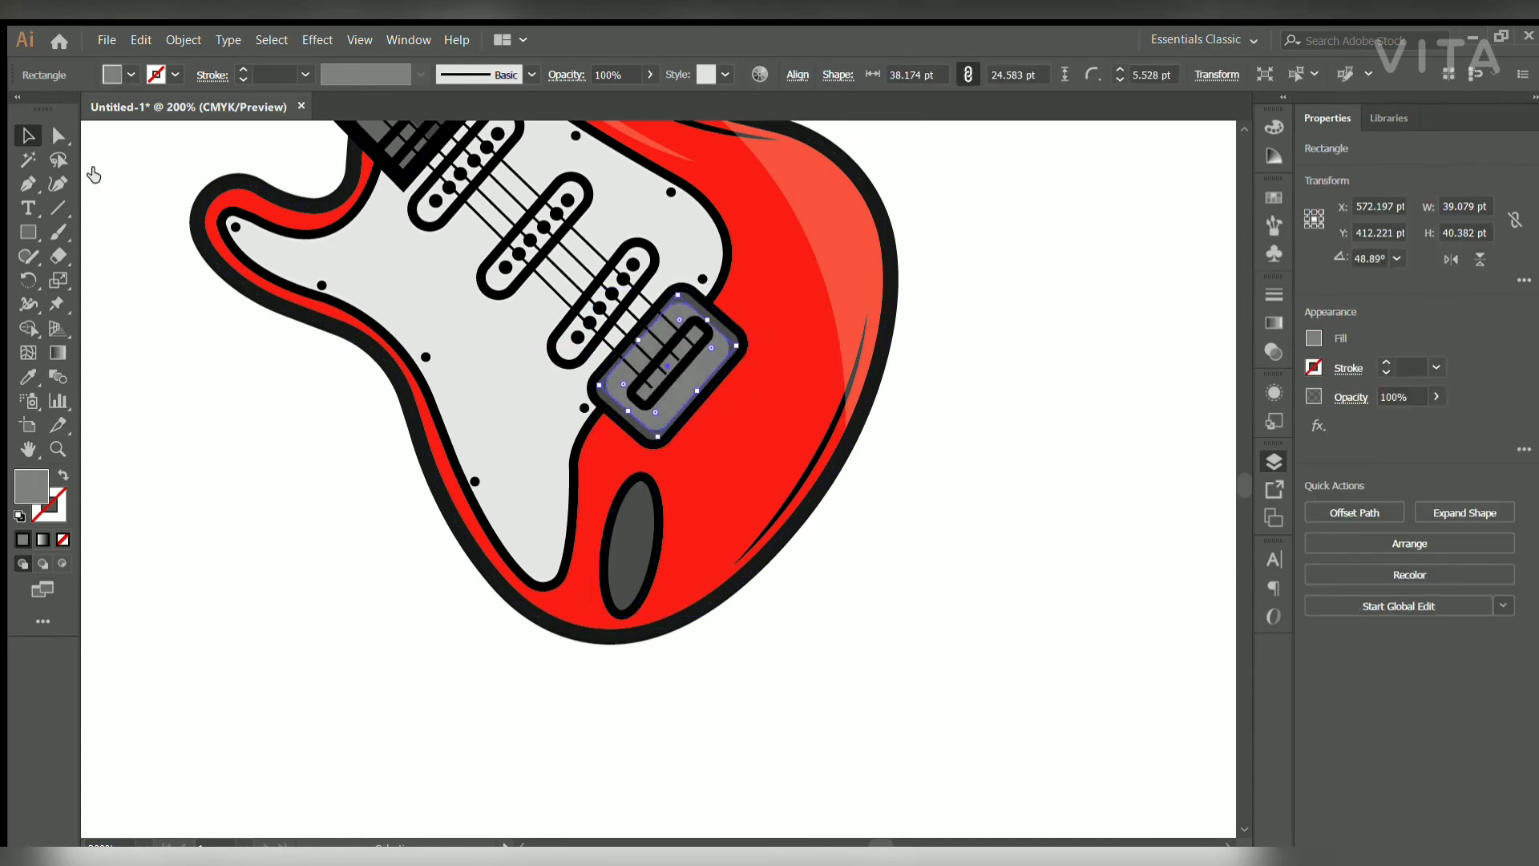
click(878, 474)
click(662, 388)
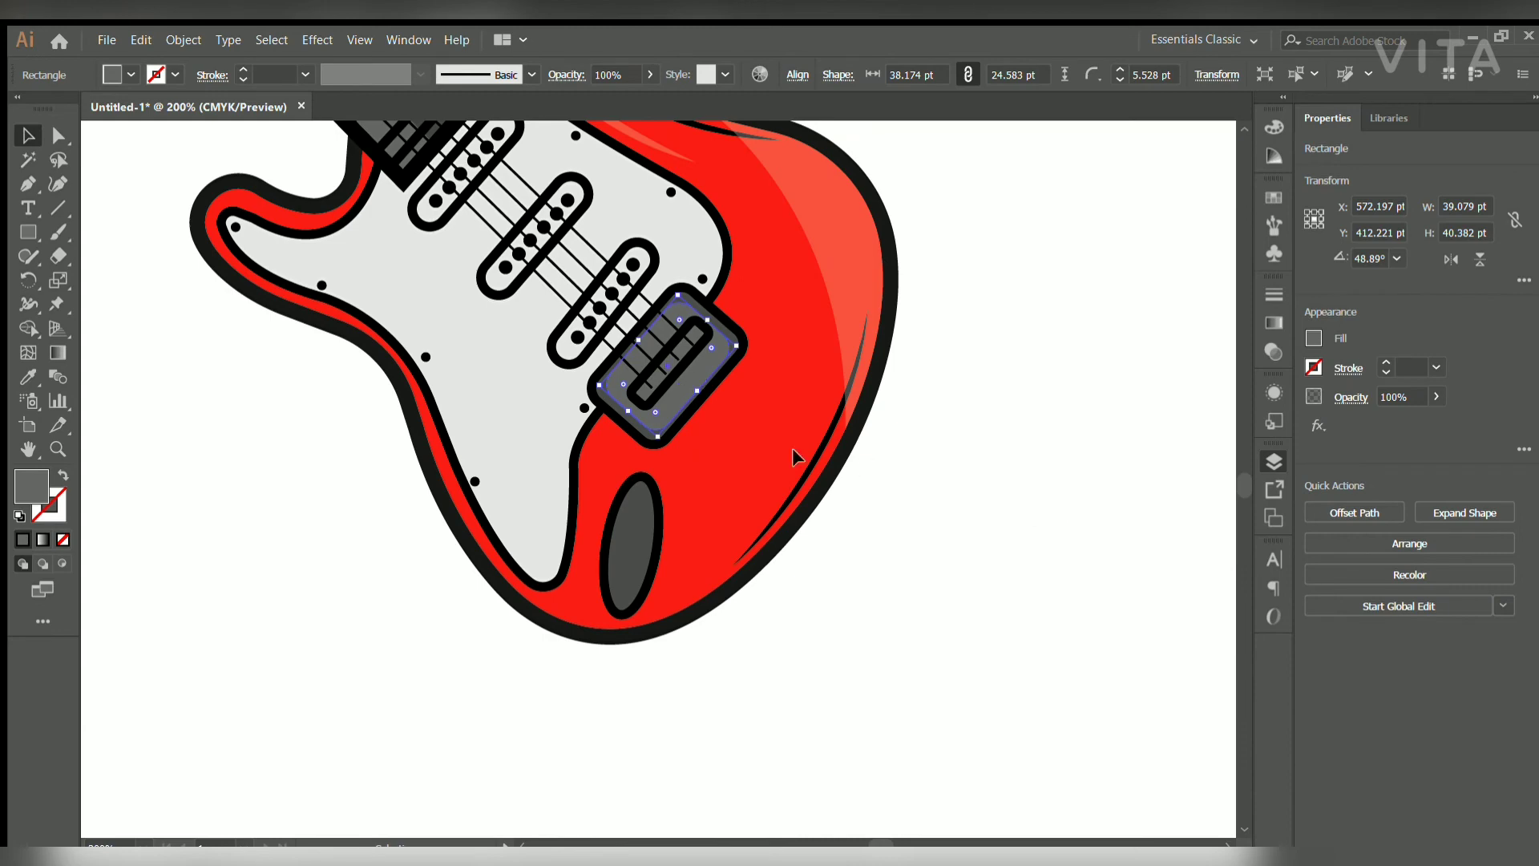
key(ctrl+[)
Give the grey oval below the bridge lighter inner shading and fit the whole artboard in view.
click(838, 621)
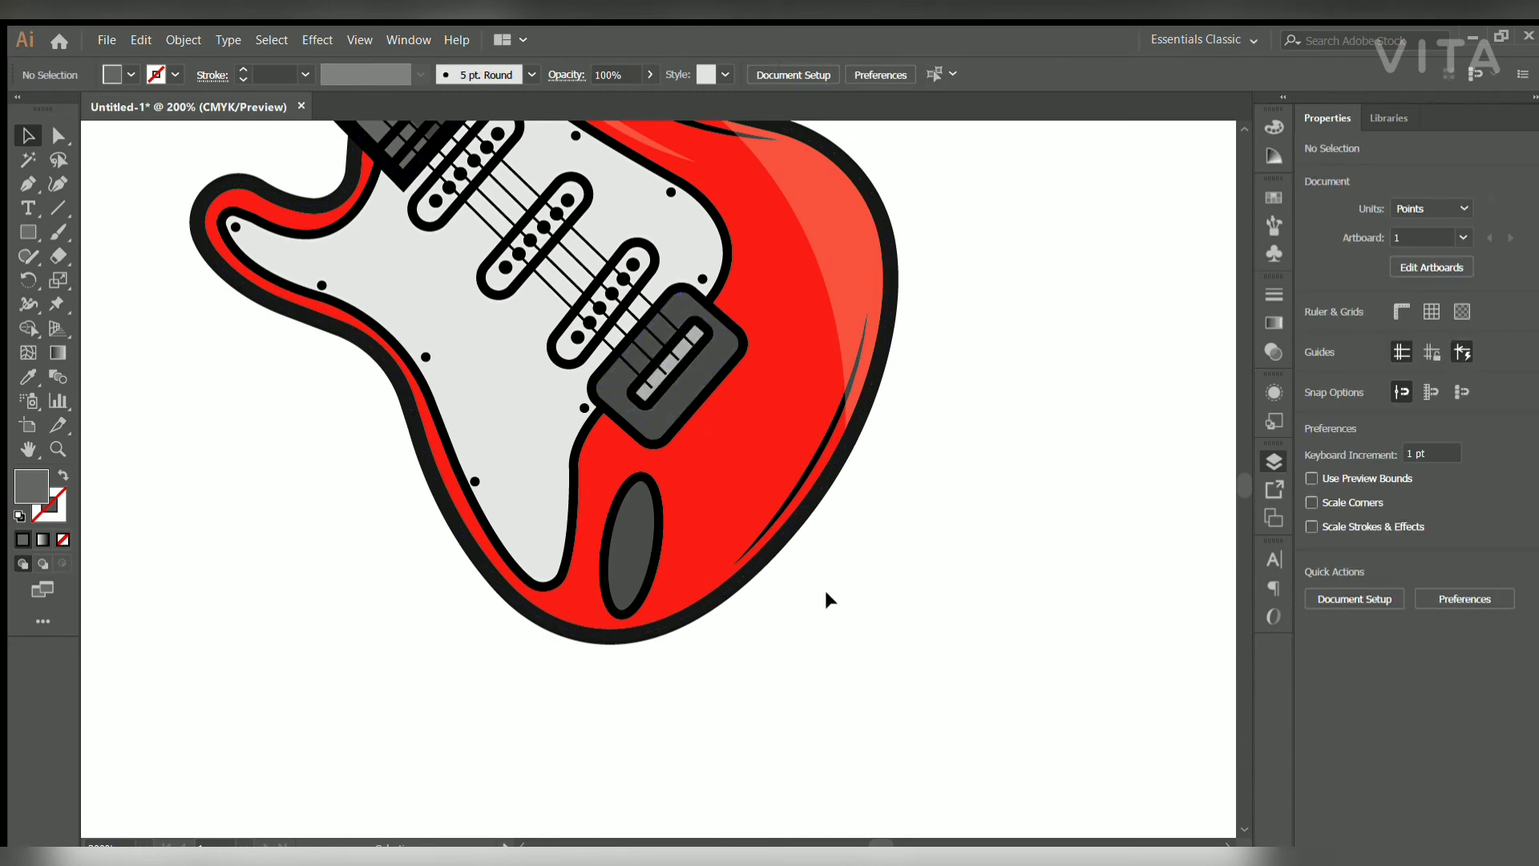
click(674, 417)
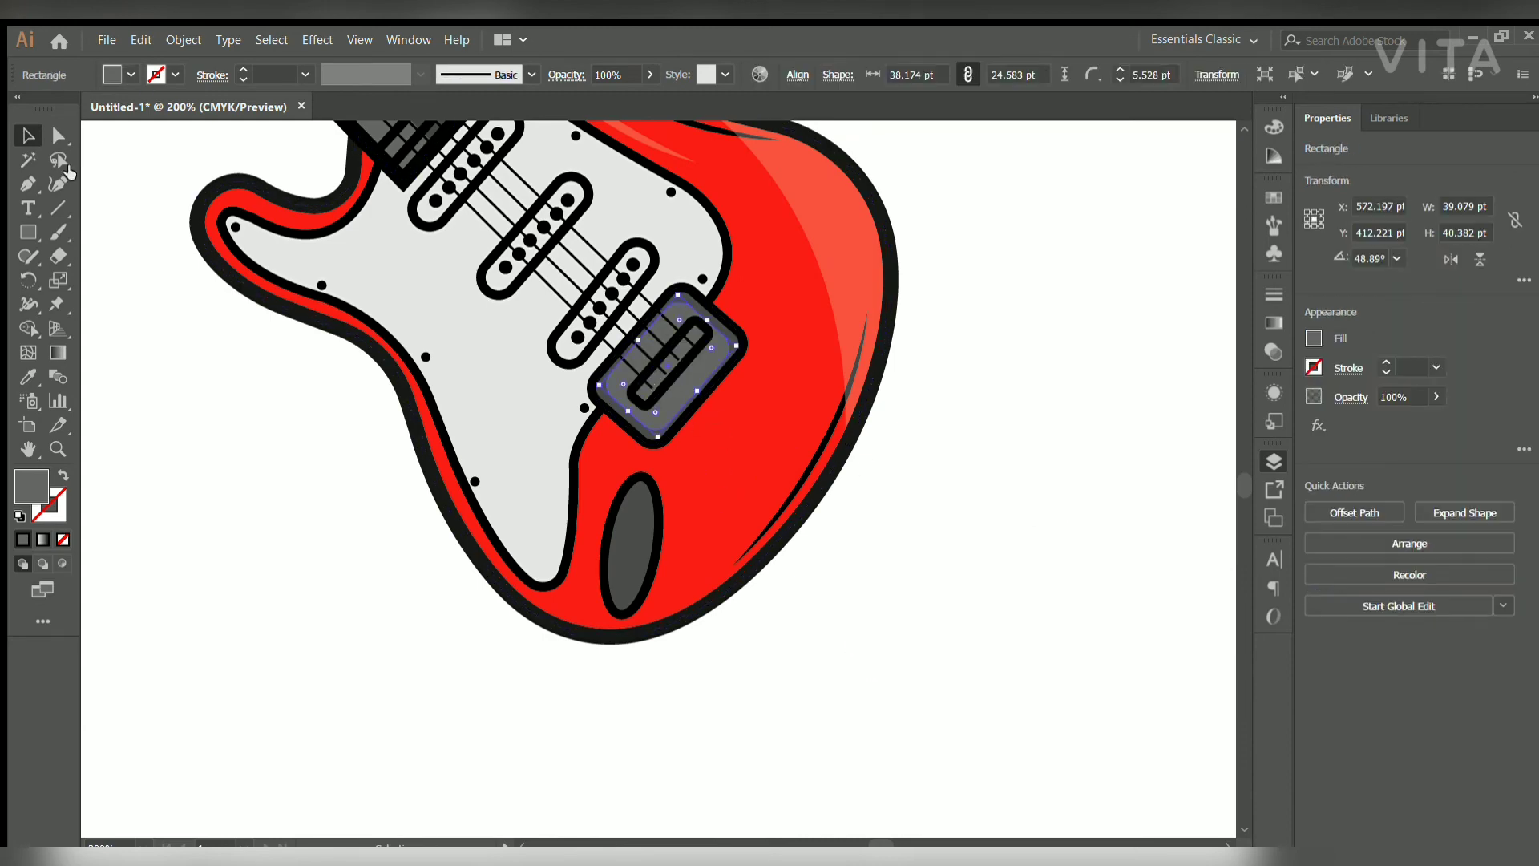
click(282, 389)
drag(282, 388, 313, 411)
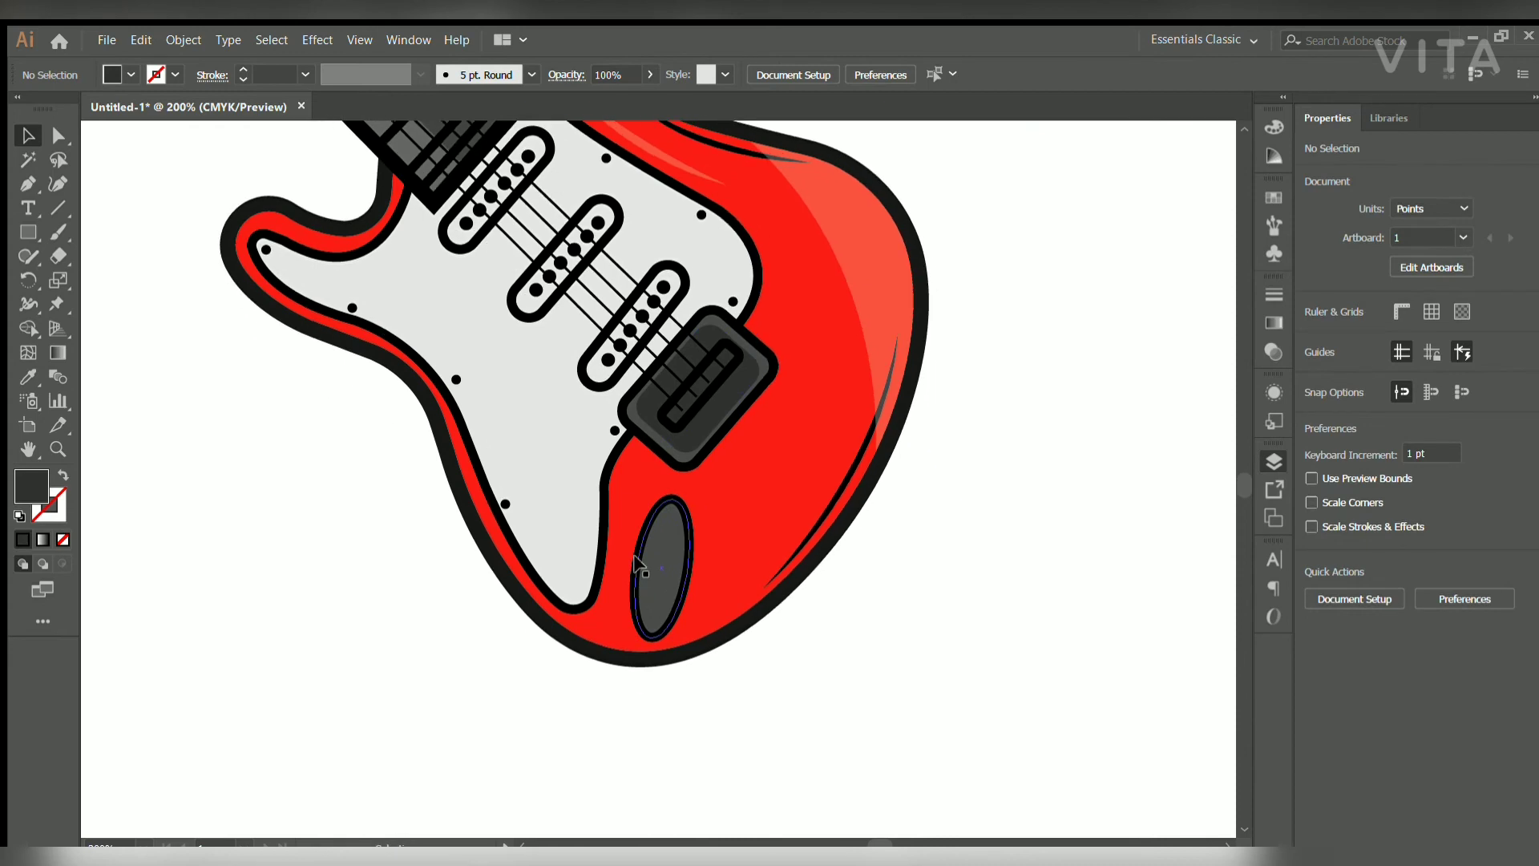
scroll(680, 617, up, 1)
click(680, 633)
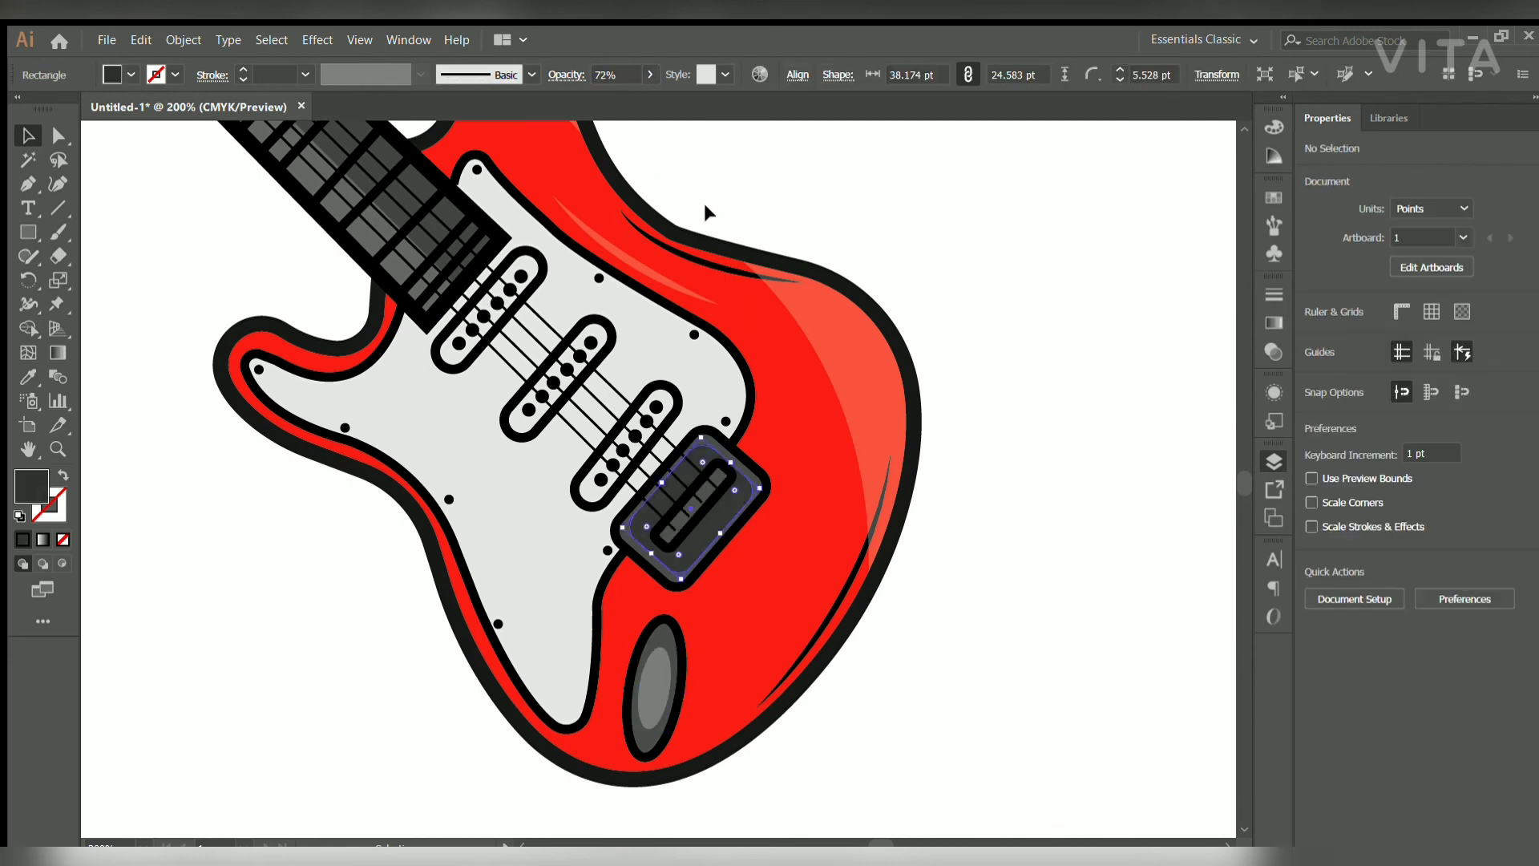
key(ctrl+0)
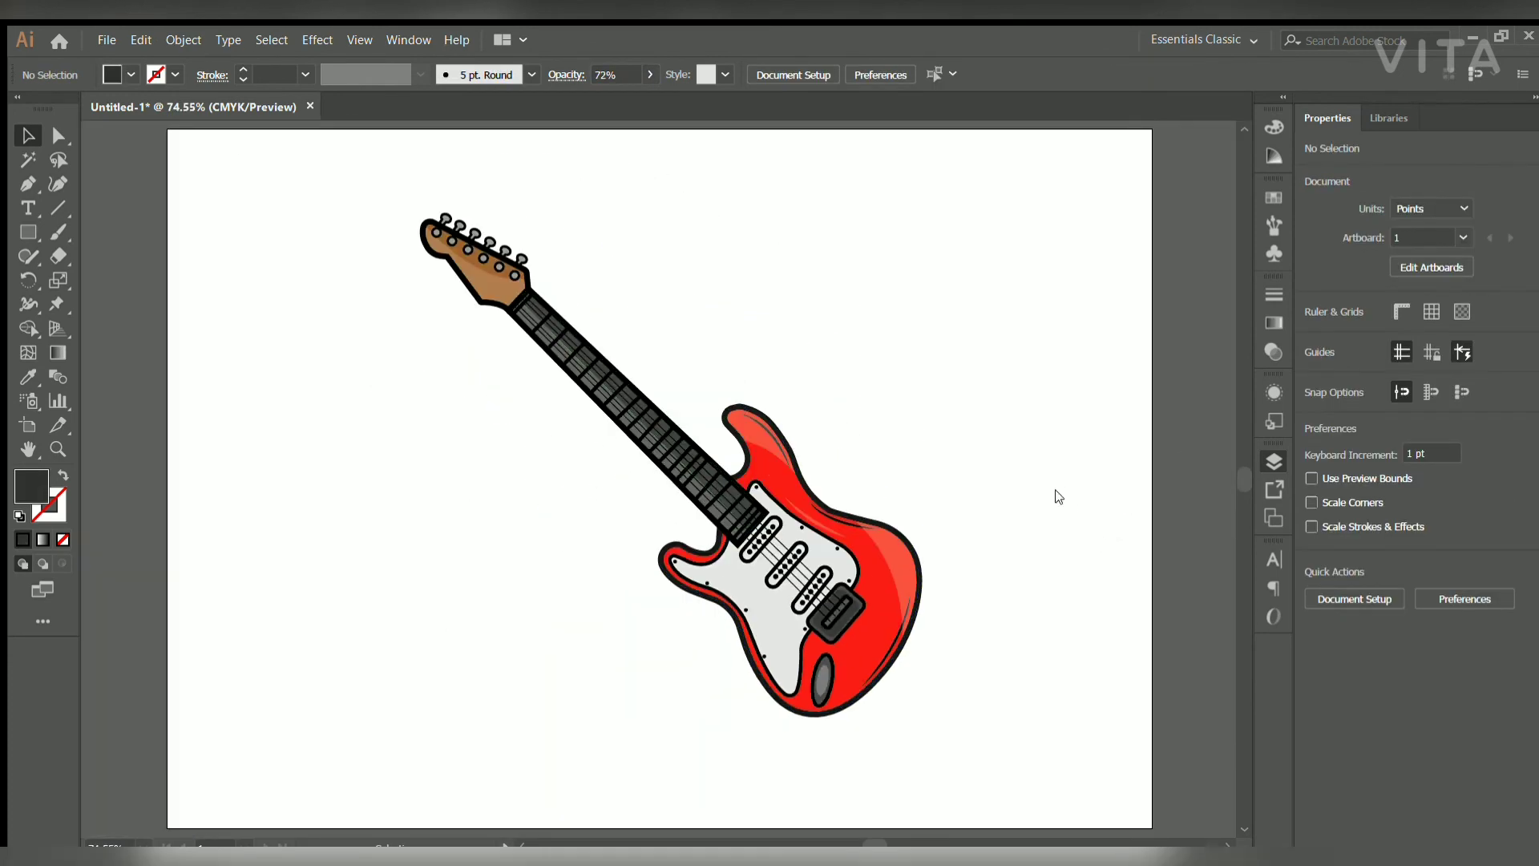
Group all the guitar parts and shift the guitar slightly down and left.
scroll(949, 772, down, 2)
key(ctrl+a)
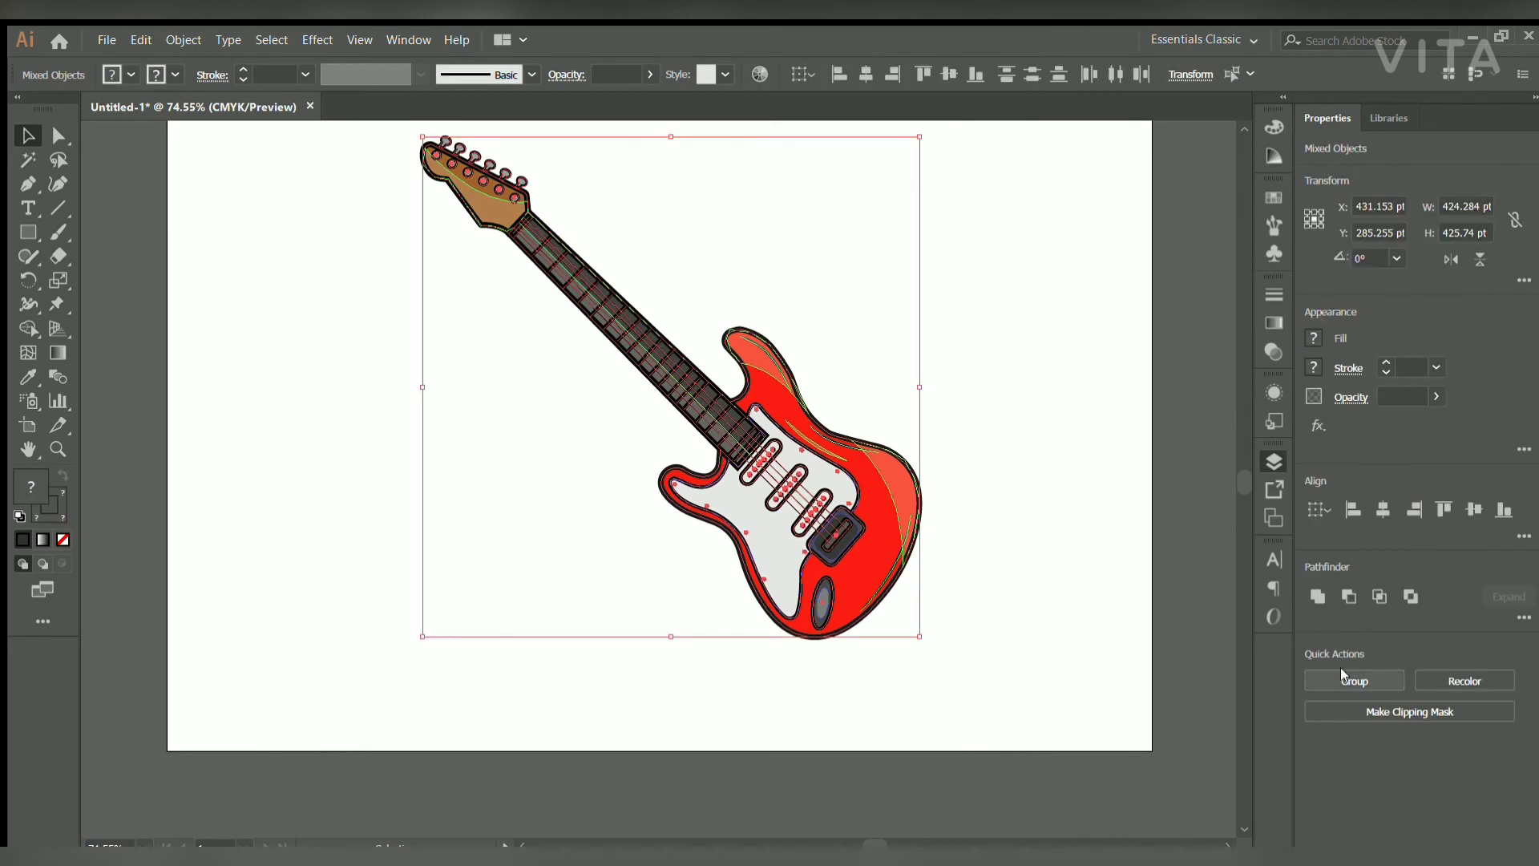
key(ctrl+minus)
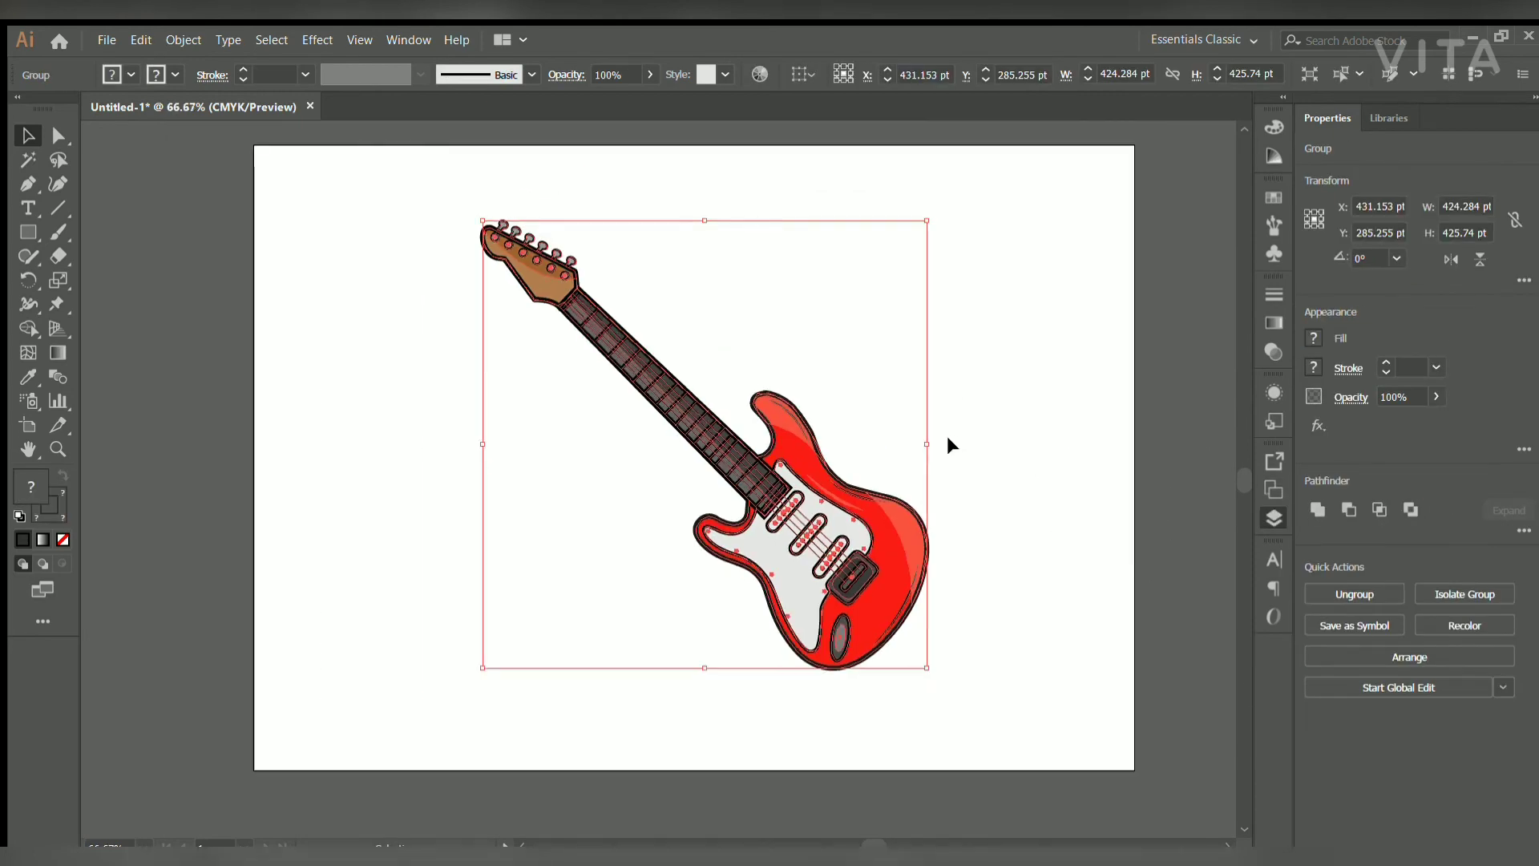
click(344, 434)
key(ctrl+a)
mouse_move(927, 663)
mouse_down()
mouse_move(868, 706)
mouse_move(798, 634)
mouse_up()
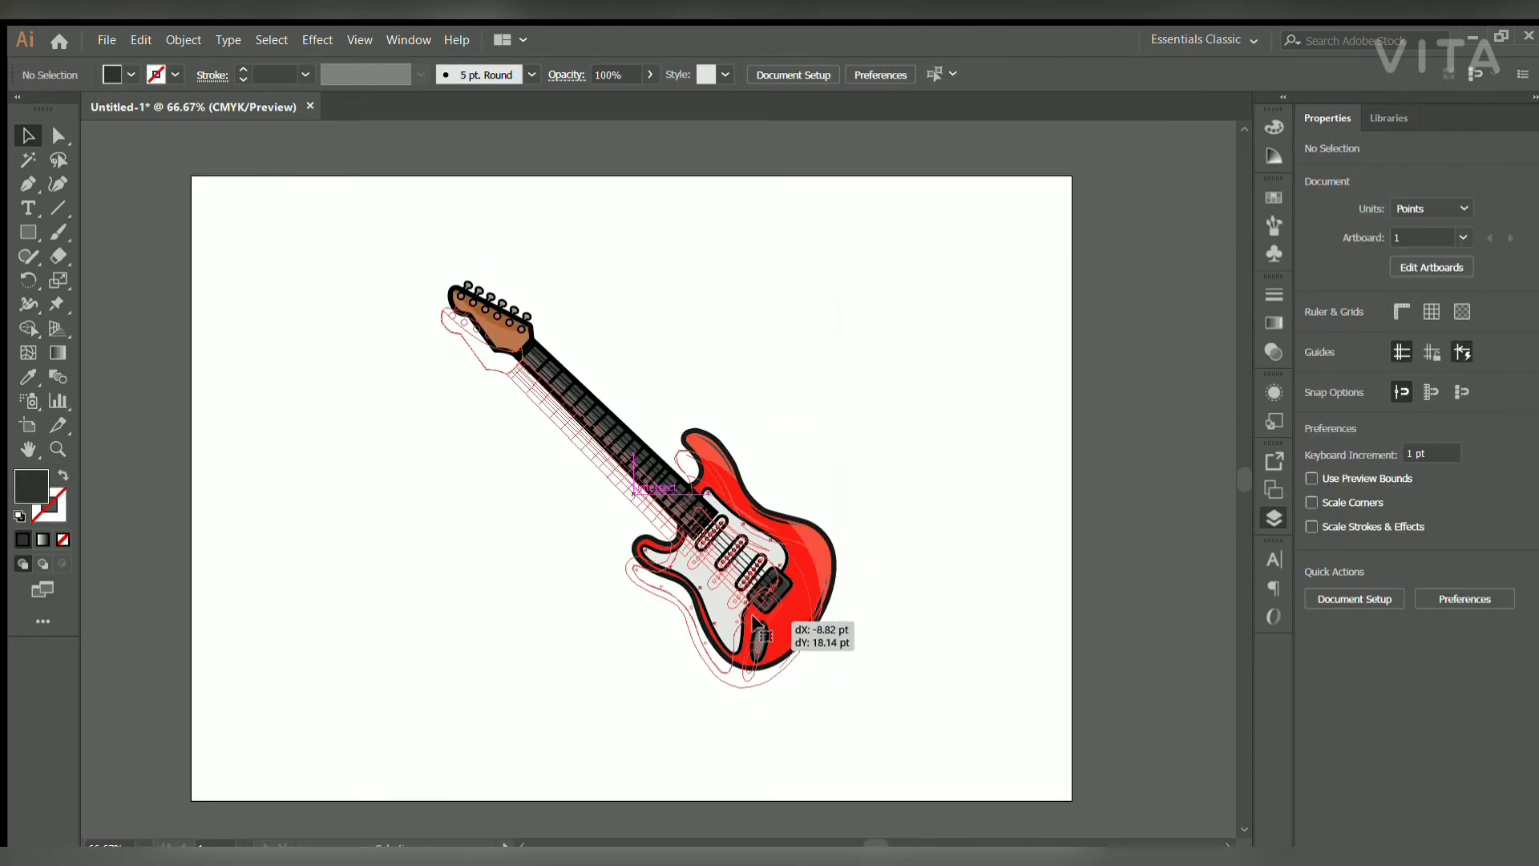
click(1081, 526)
Draw a rectangle covering the artboard and send it behind the guitar.
click(26, 232)
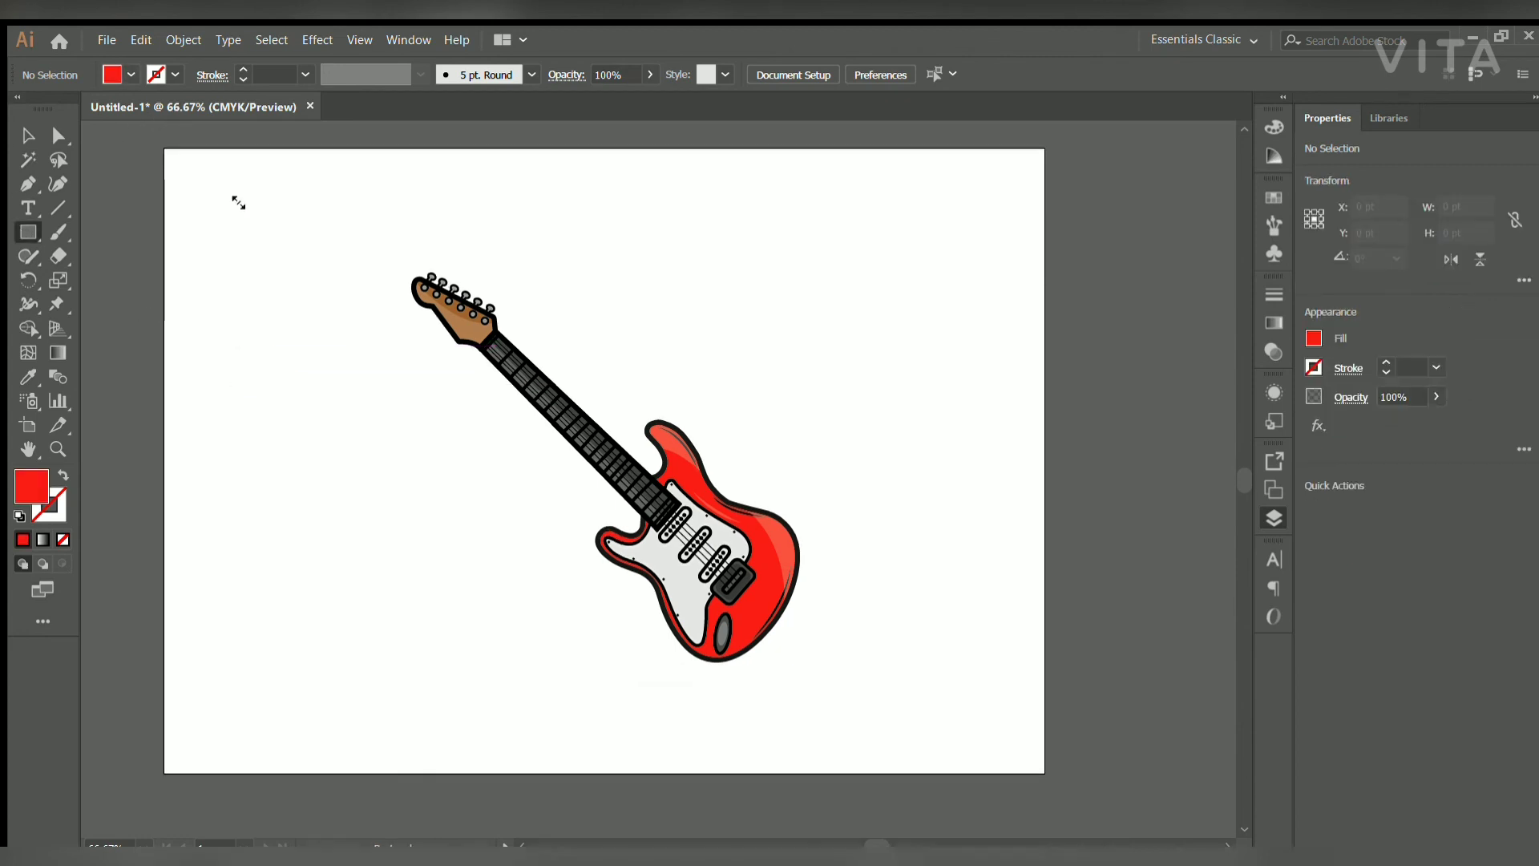
drag(172, 168, 1040, 762)
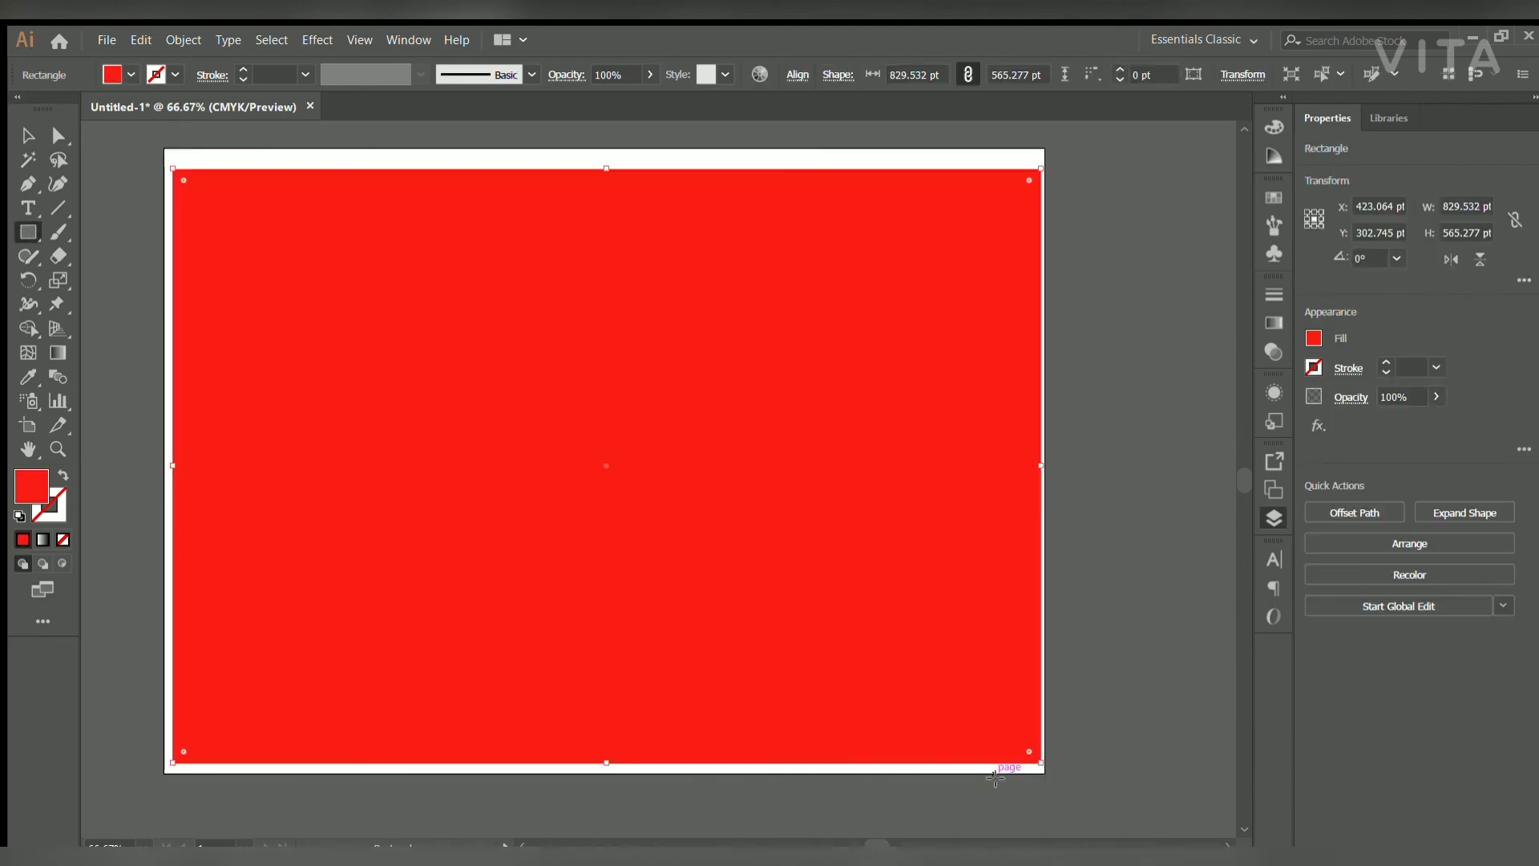
key(v)
key(Delete)
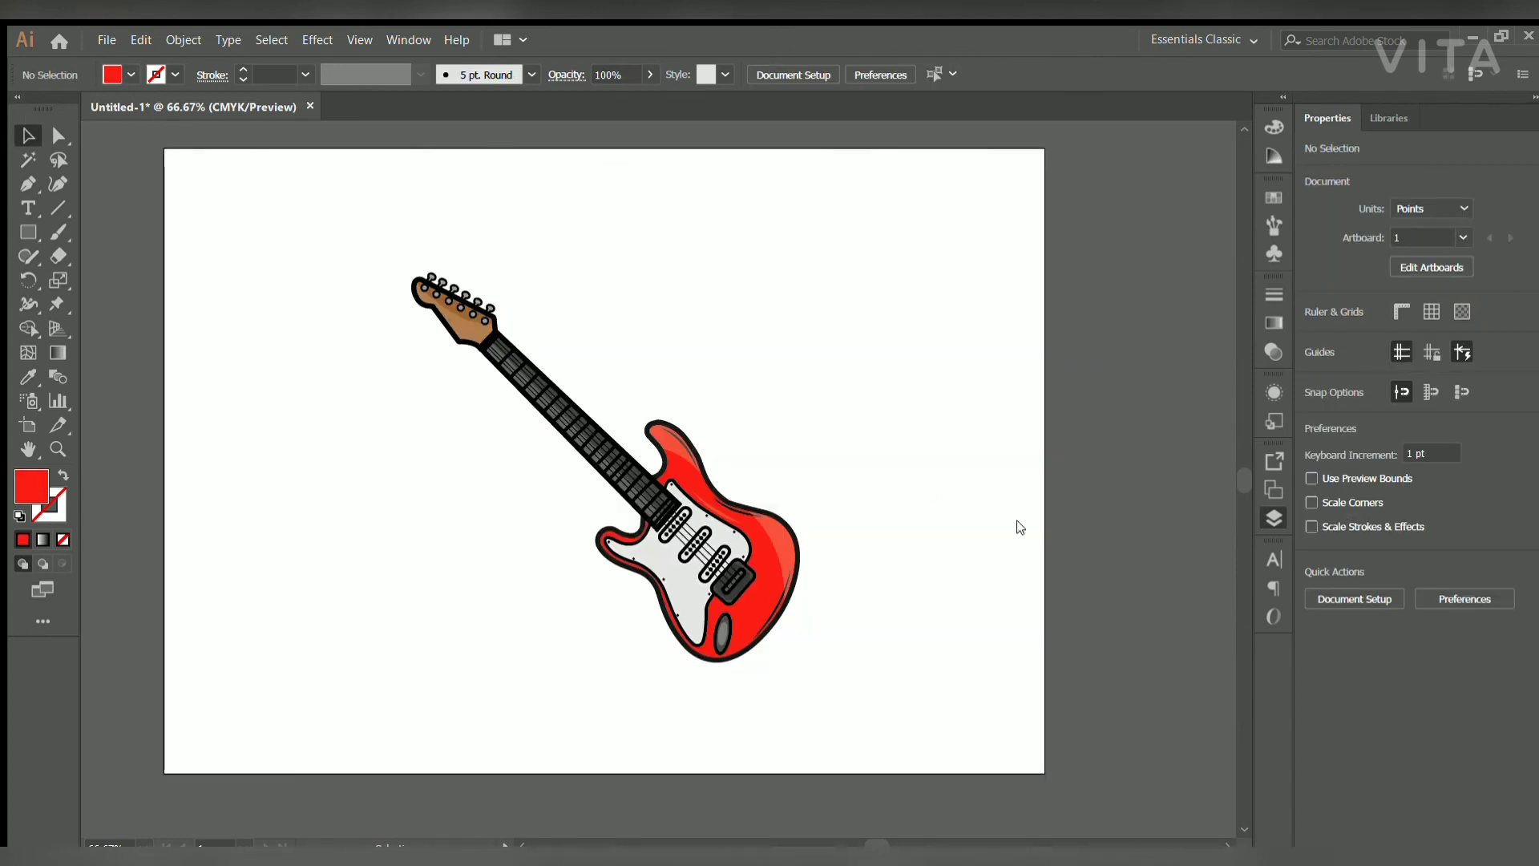
key(ctrl+z)
key(ctrl+shift+bracketleft)
click(1047, 491)
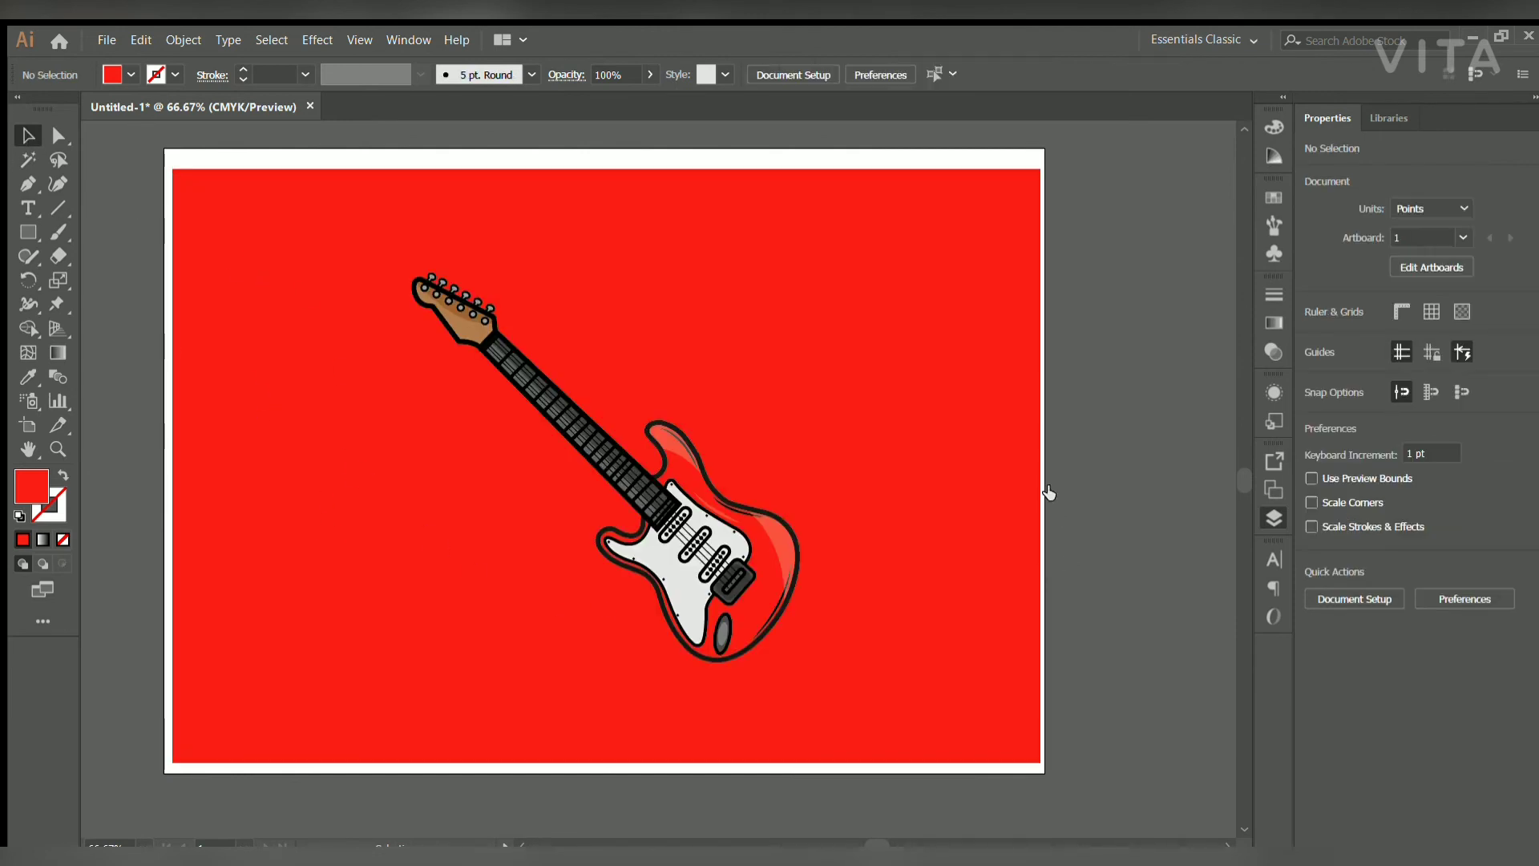
Sample the guitar body's red onto the background rectangle with the Eyedropper.
click(916, 405)
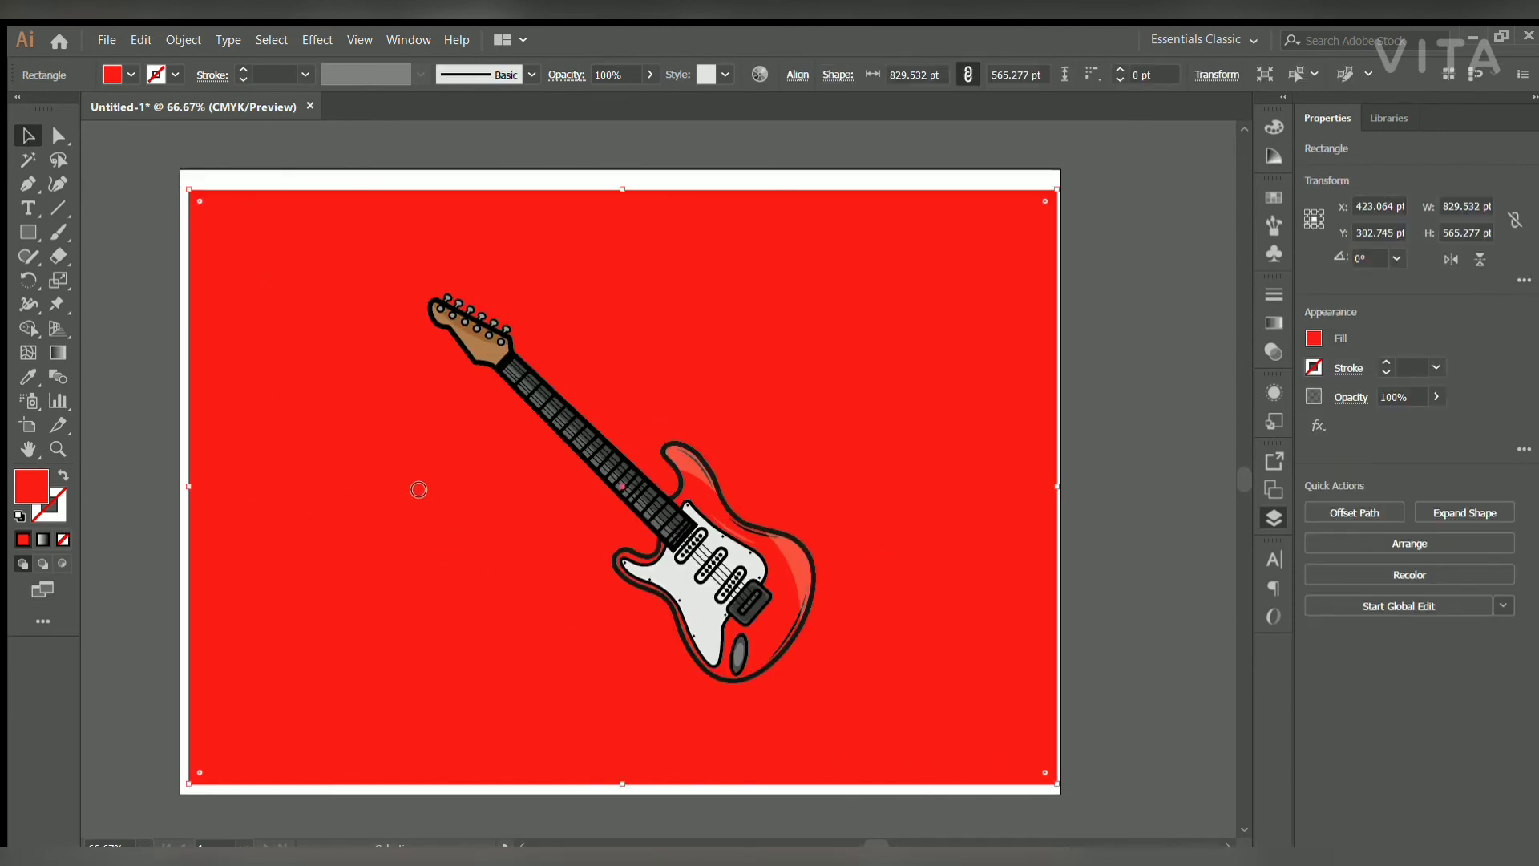
click(660, 492)
click(88, 376)
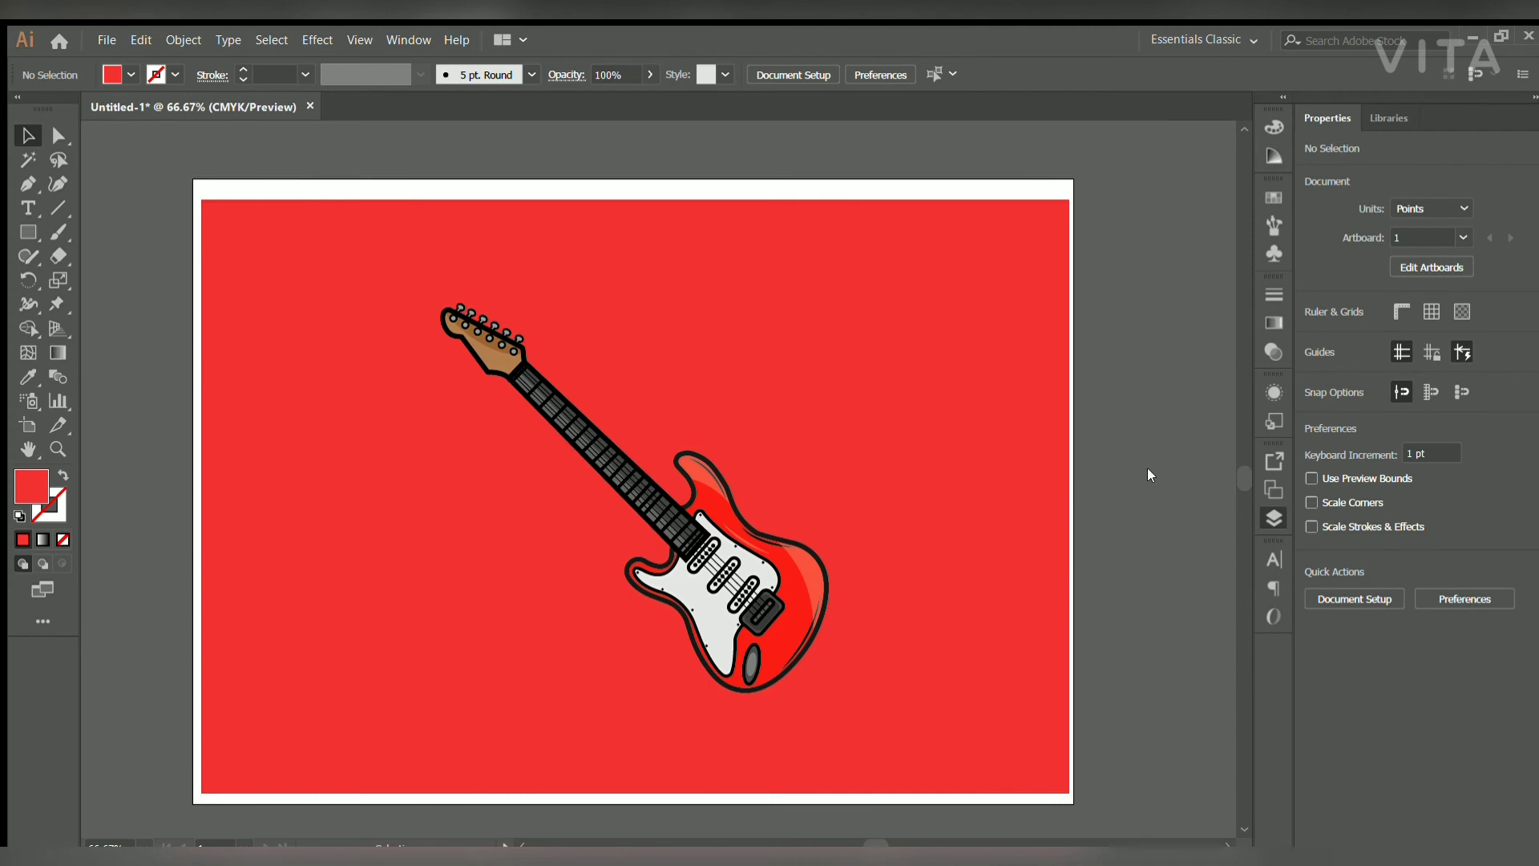
click(26, 184)
scroll(769, 415, up, 1)
Draw a stroke-only curved motion line along the guitar body's edge.
scroll(770, 416, up, 1)
click(747, 382)
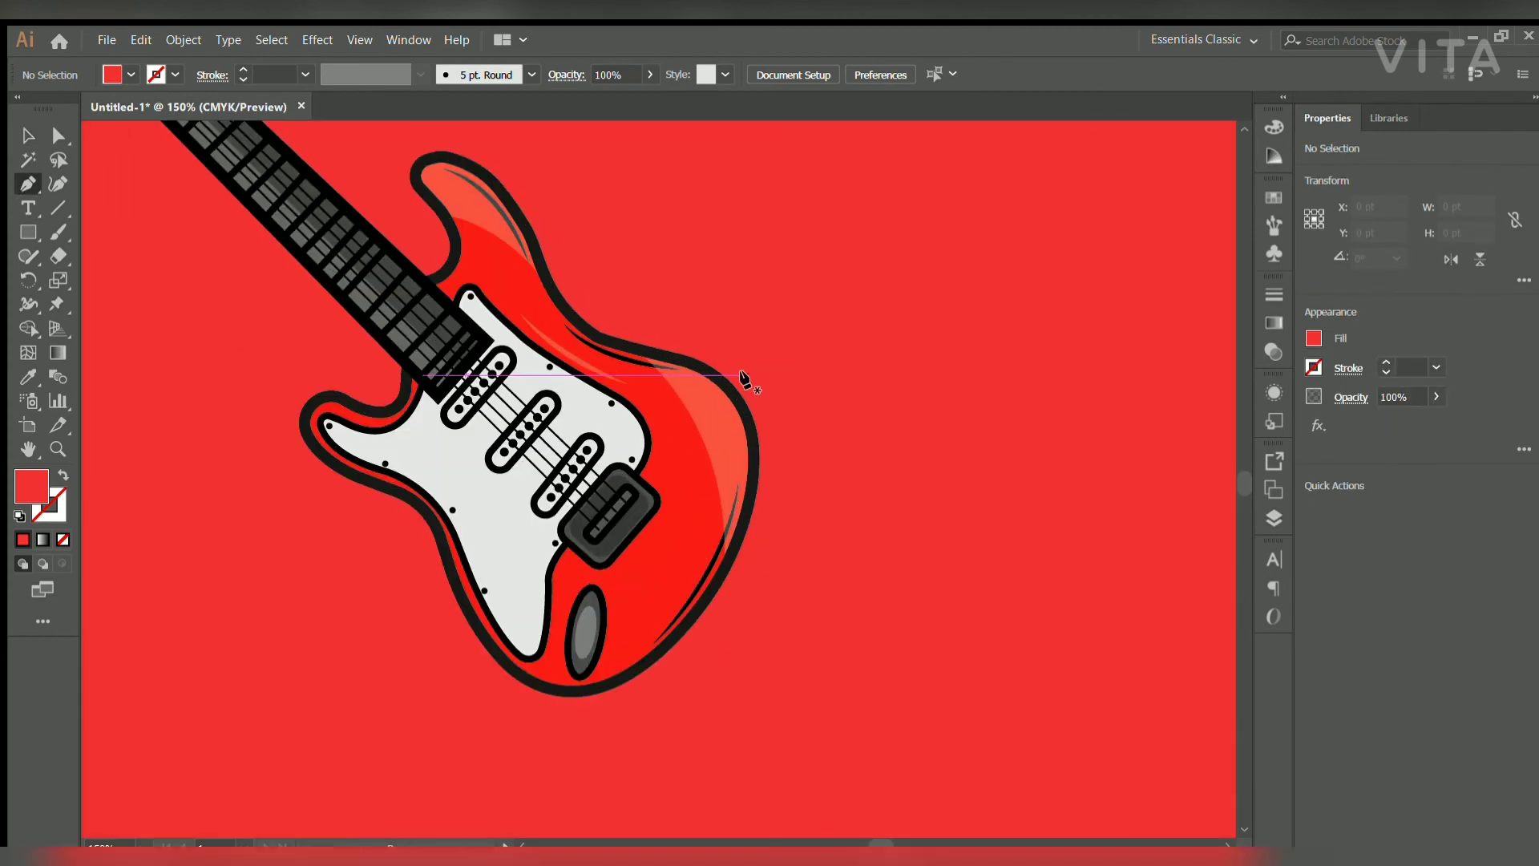
click(762, 488)
drag(759, 501, 745, 564)
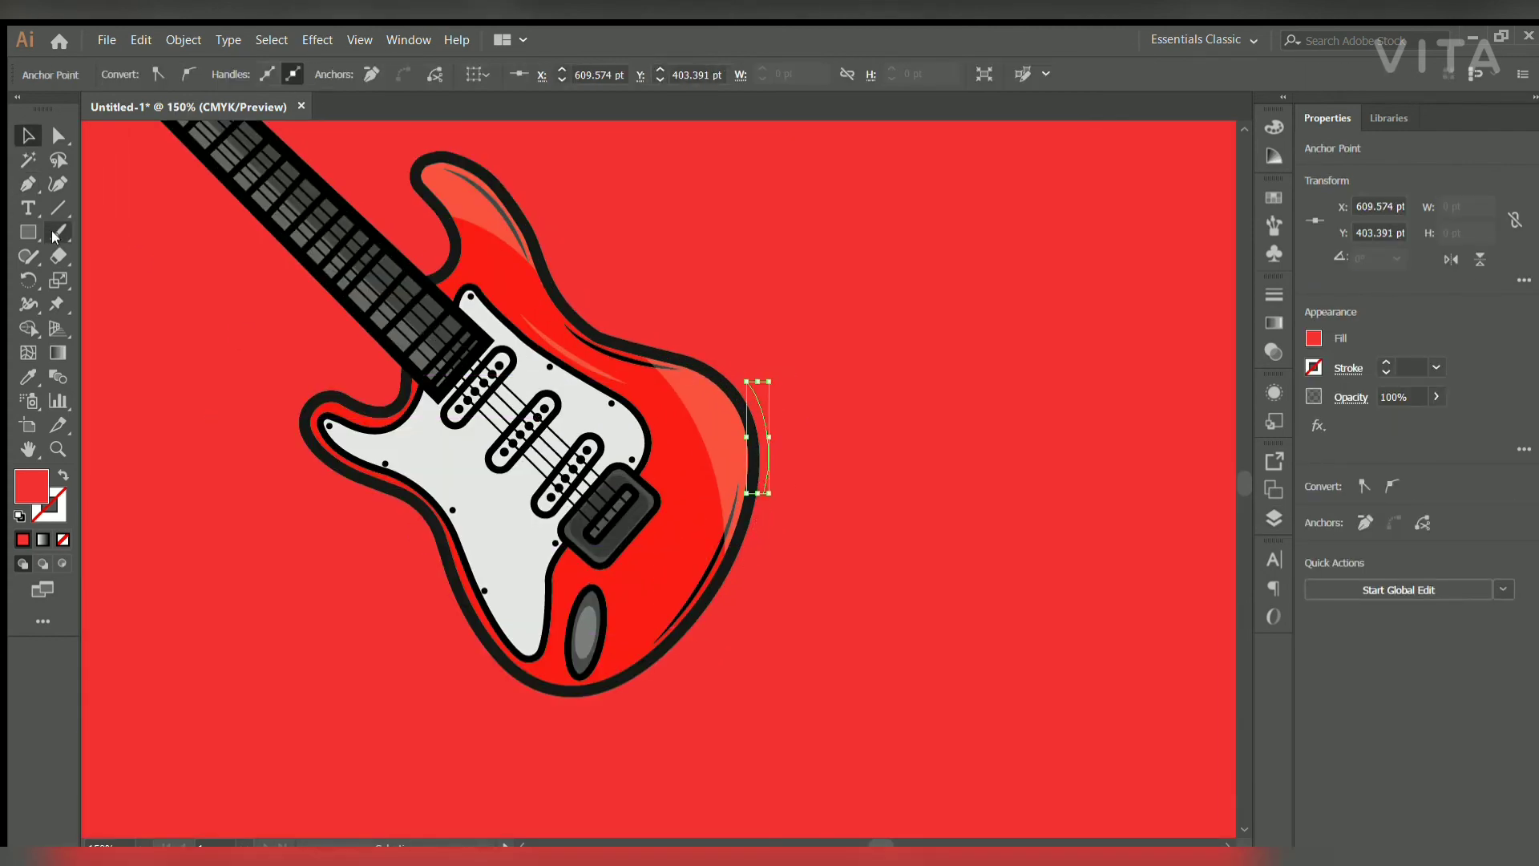
click(64, 476)
click(767, 436)
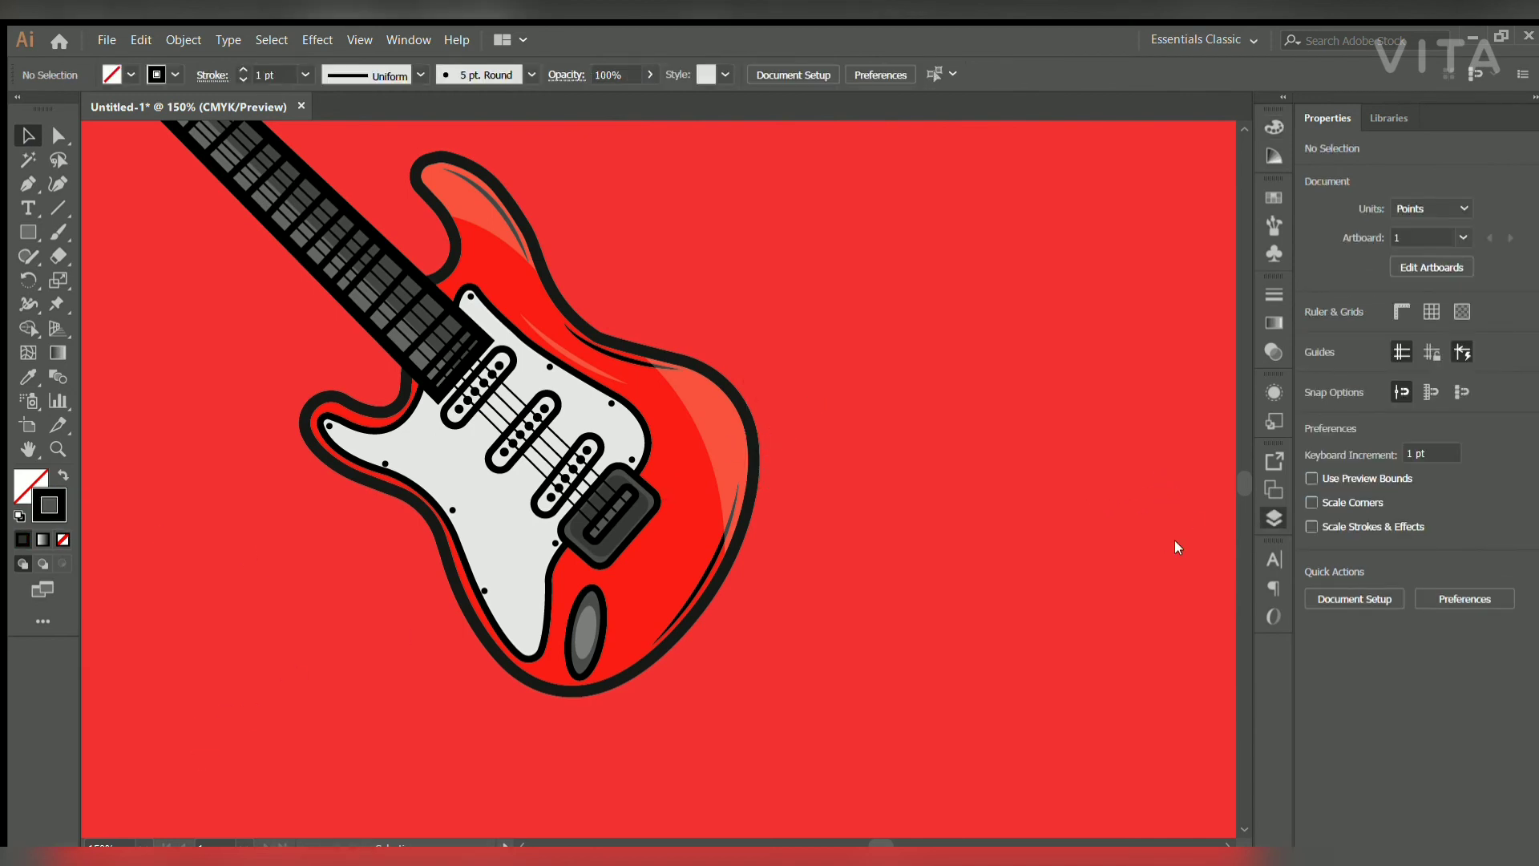
click(761, 461)
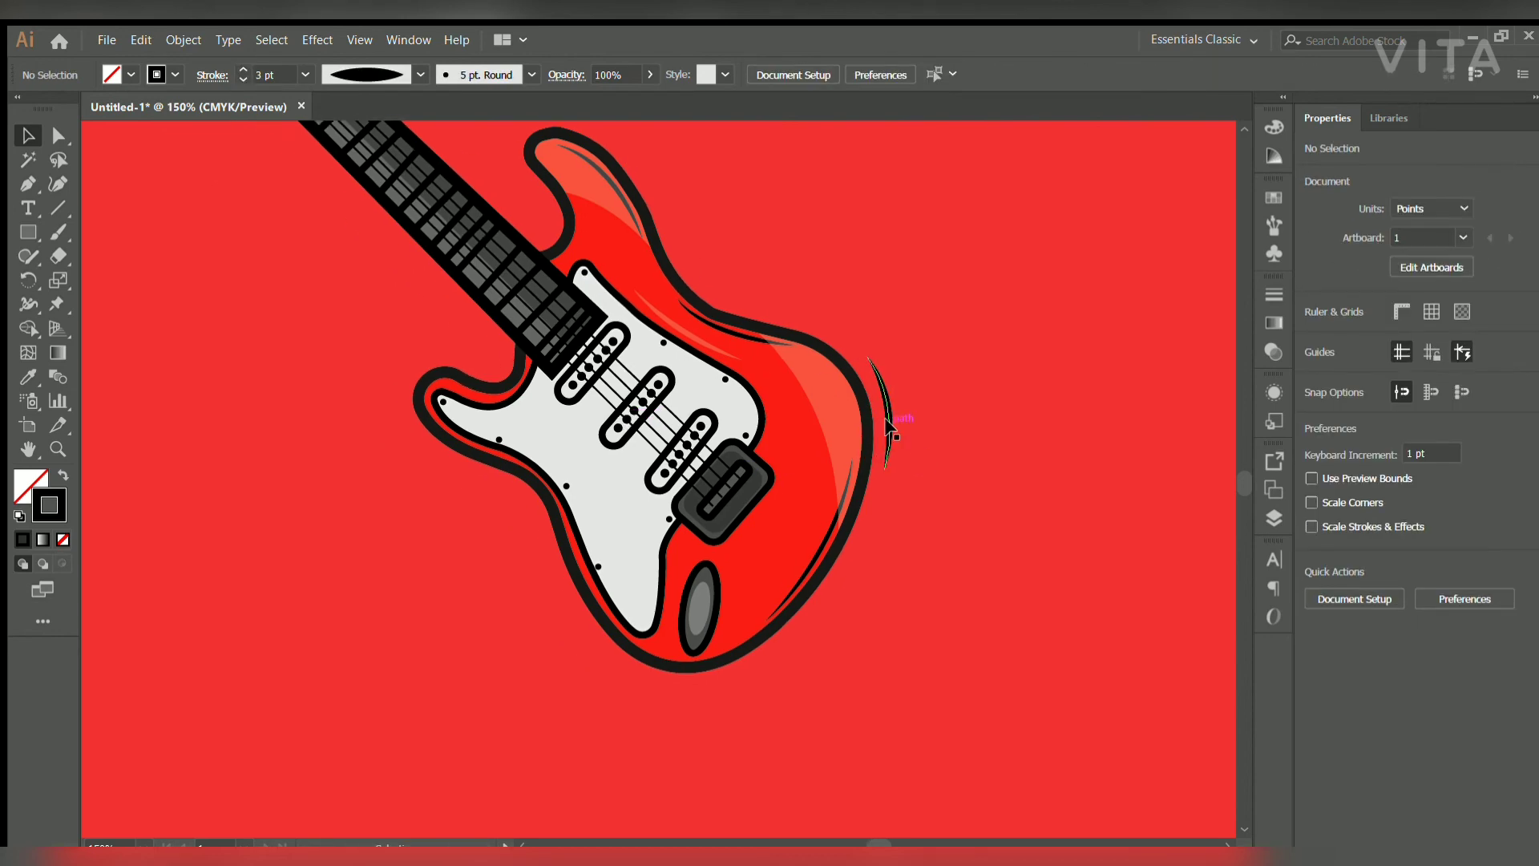
Draw a second motion line with a 2 pt black tapered stroke.
click(889, 429)
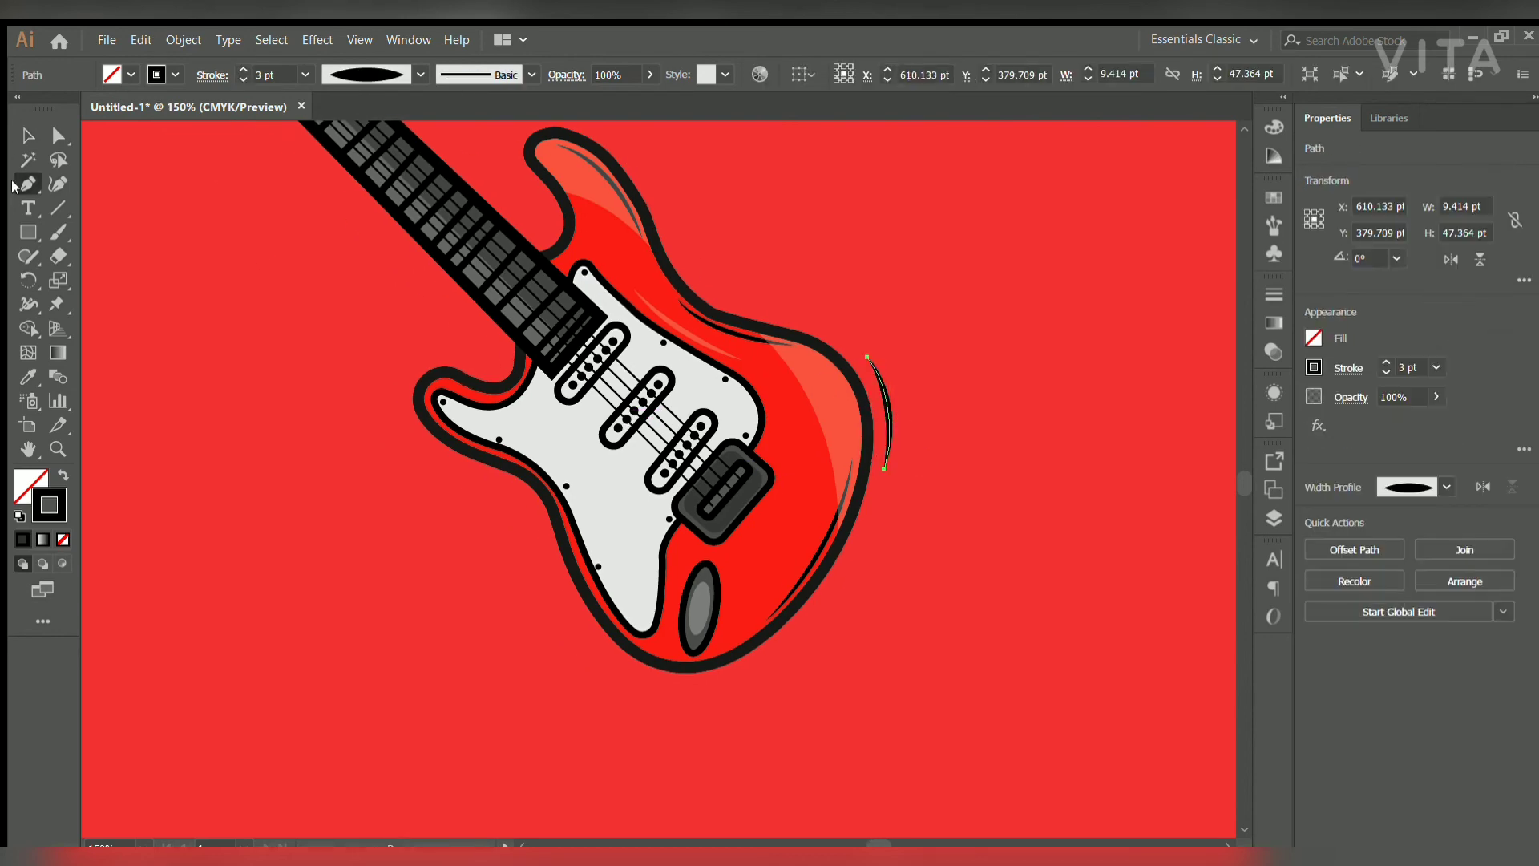
key(p)
scroll(413, 413, up, 2)
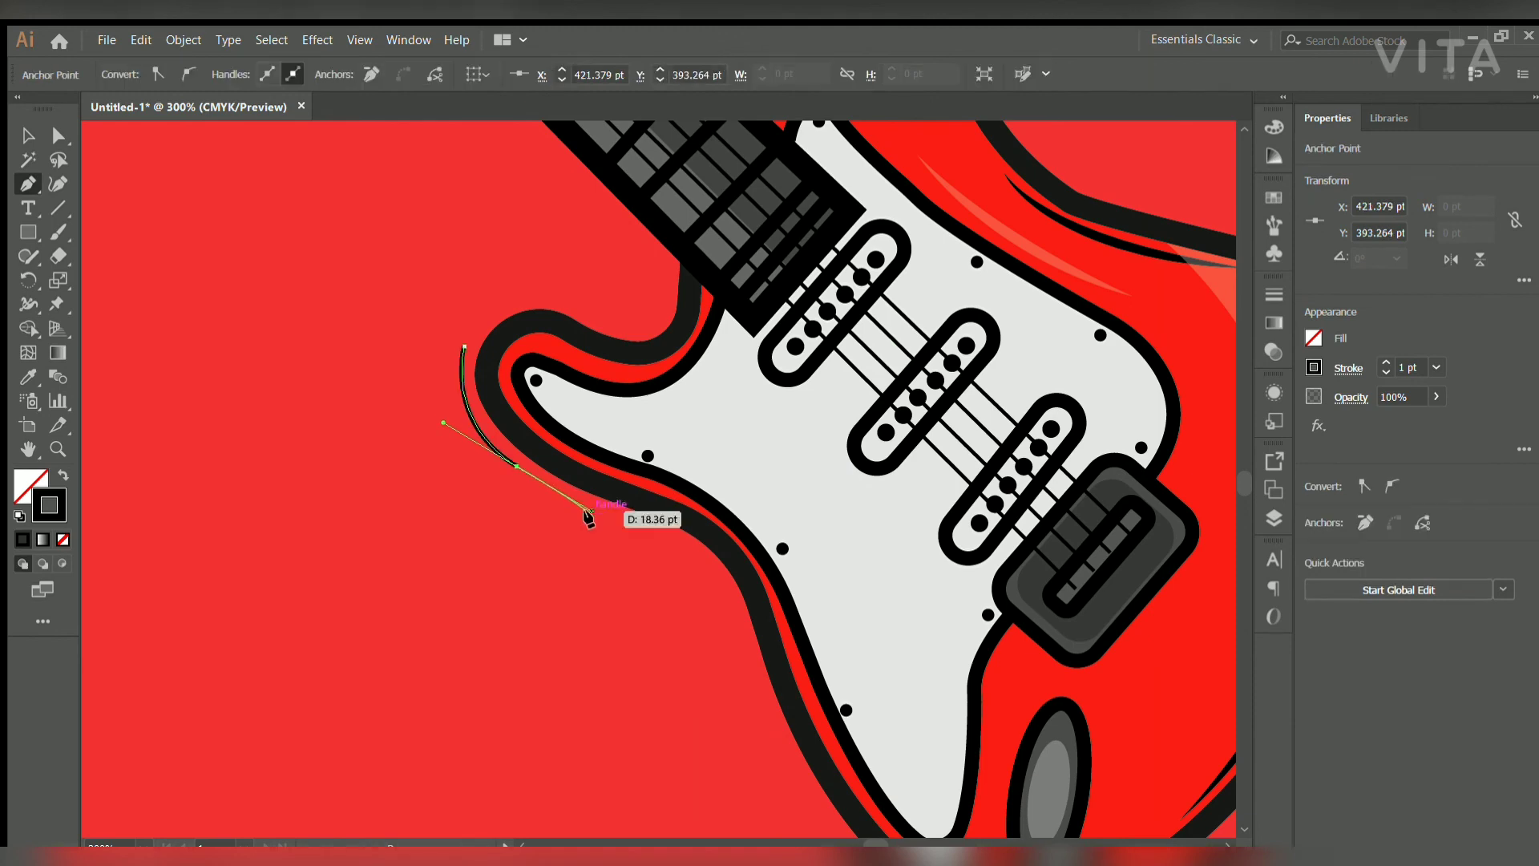
key(v)
click(253, 314)
key(ctrl+z)
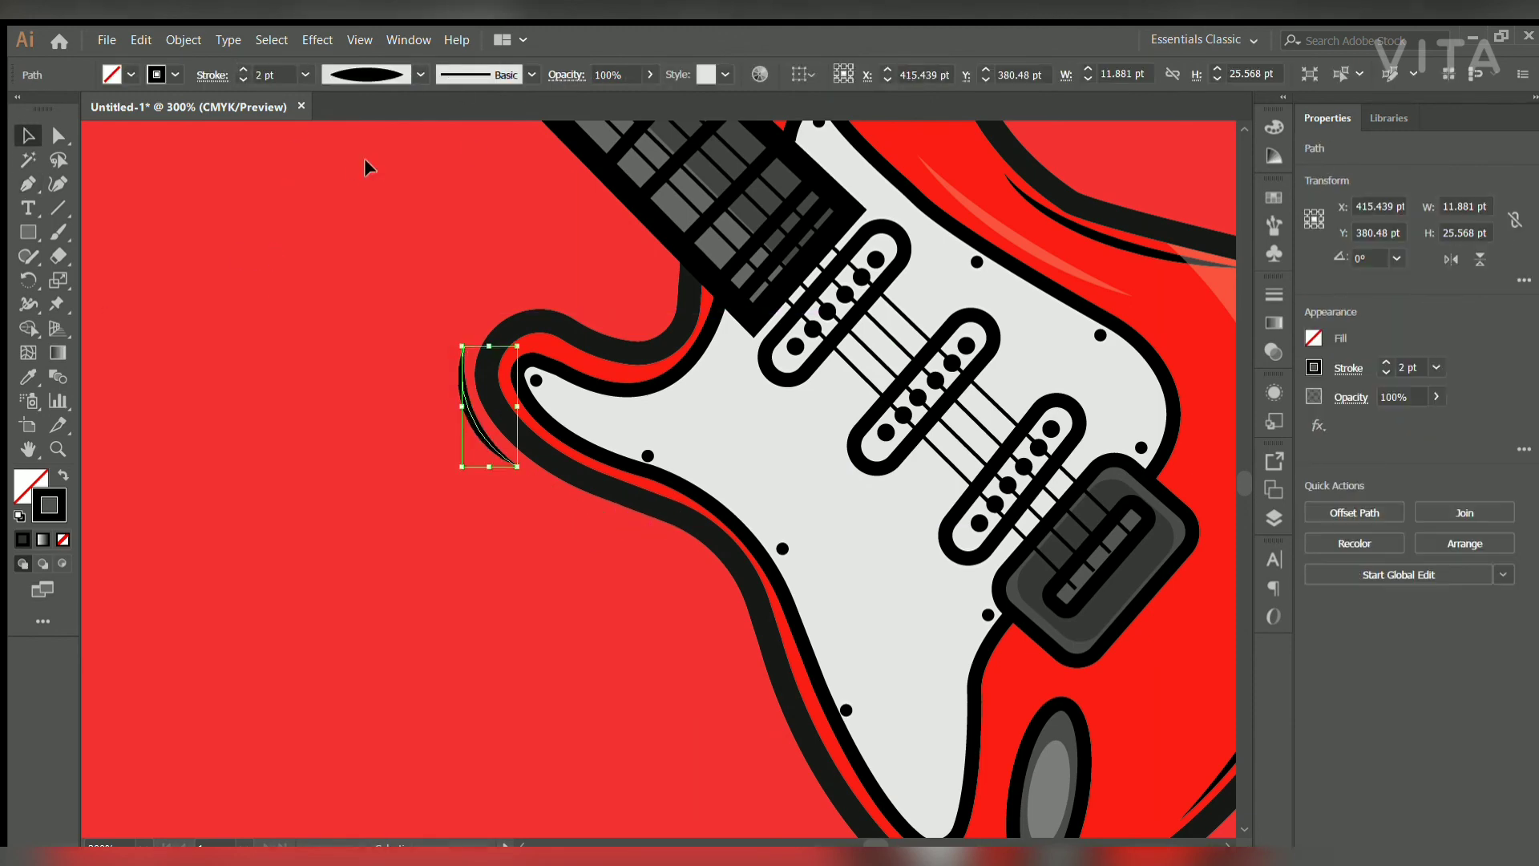
key(ctrl+shift+z)
key(ctrl+z)
key(ctrl+shift+z)
scroll(439, 411, down, 2)
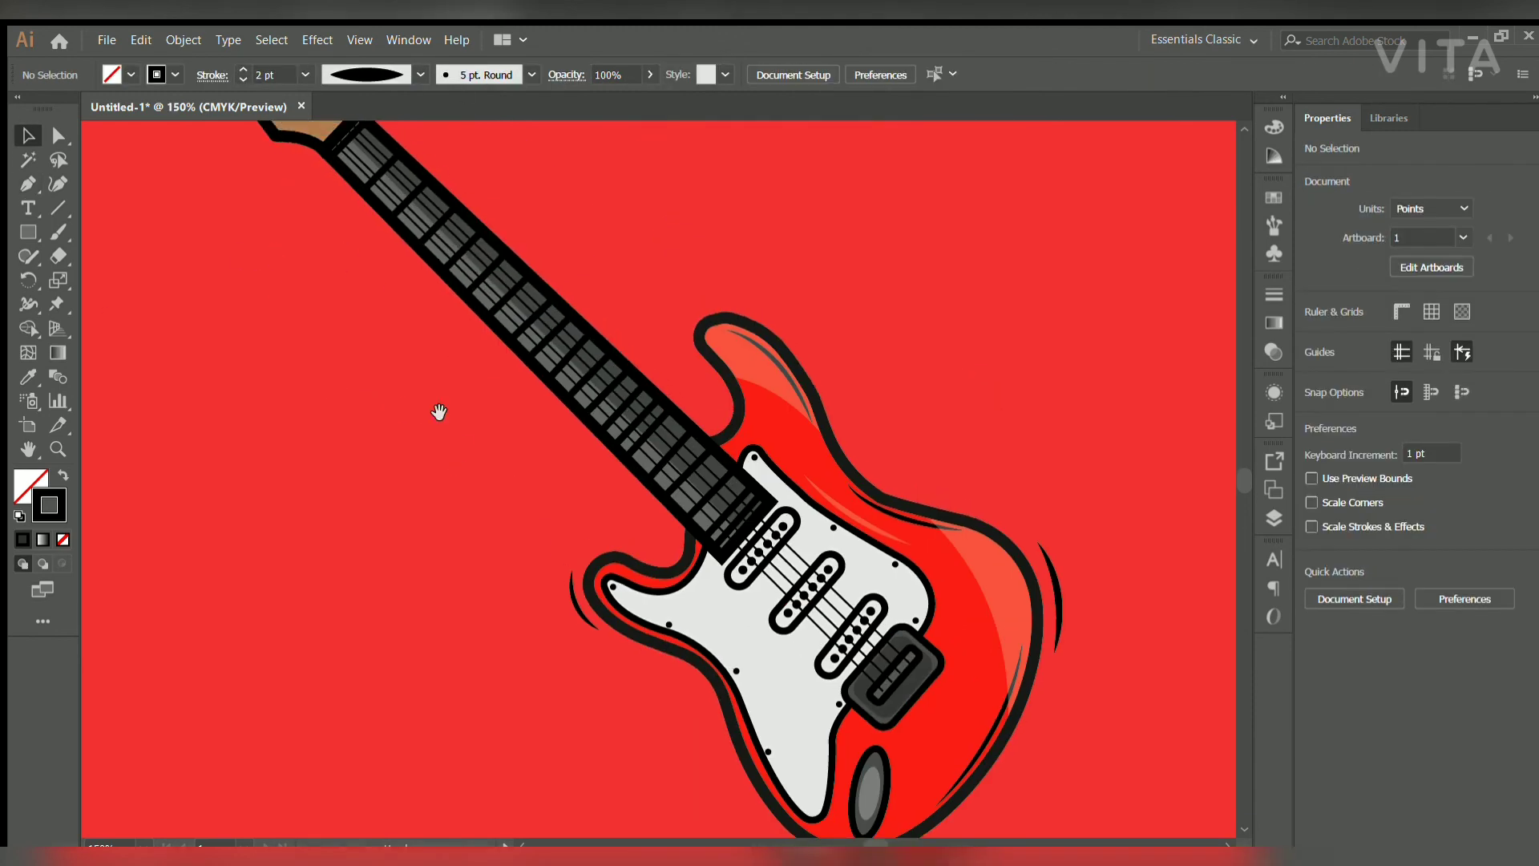
drag(439, 411, 509, 578)
Draw a straight tapered 2 pt black motion line alongside the neck.
key(p)
click(377, 275)
click(543, 433)
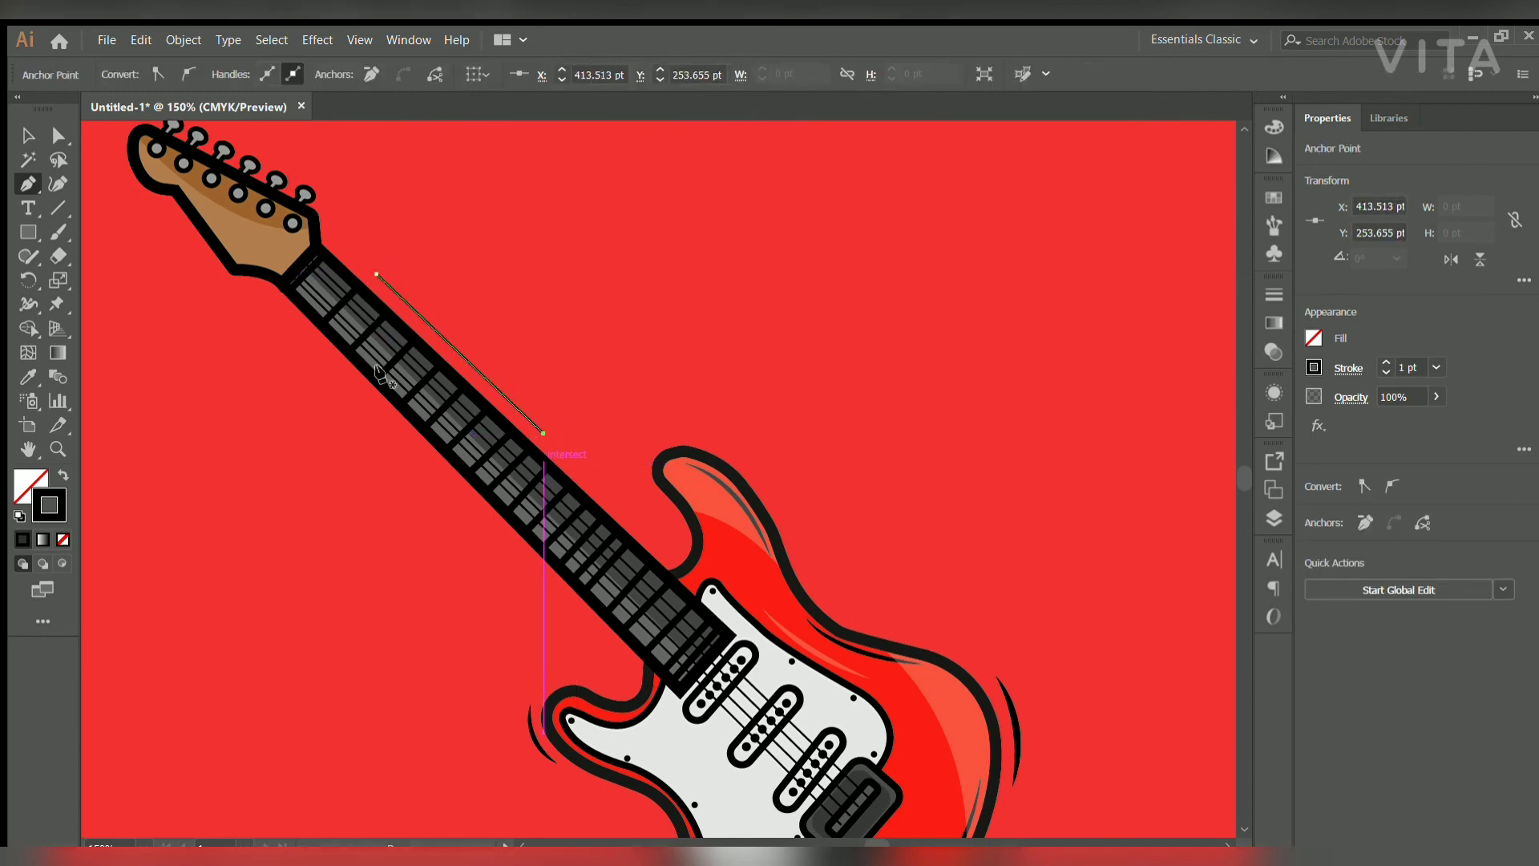
click(539, 741)
key(v)
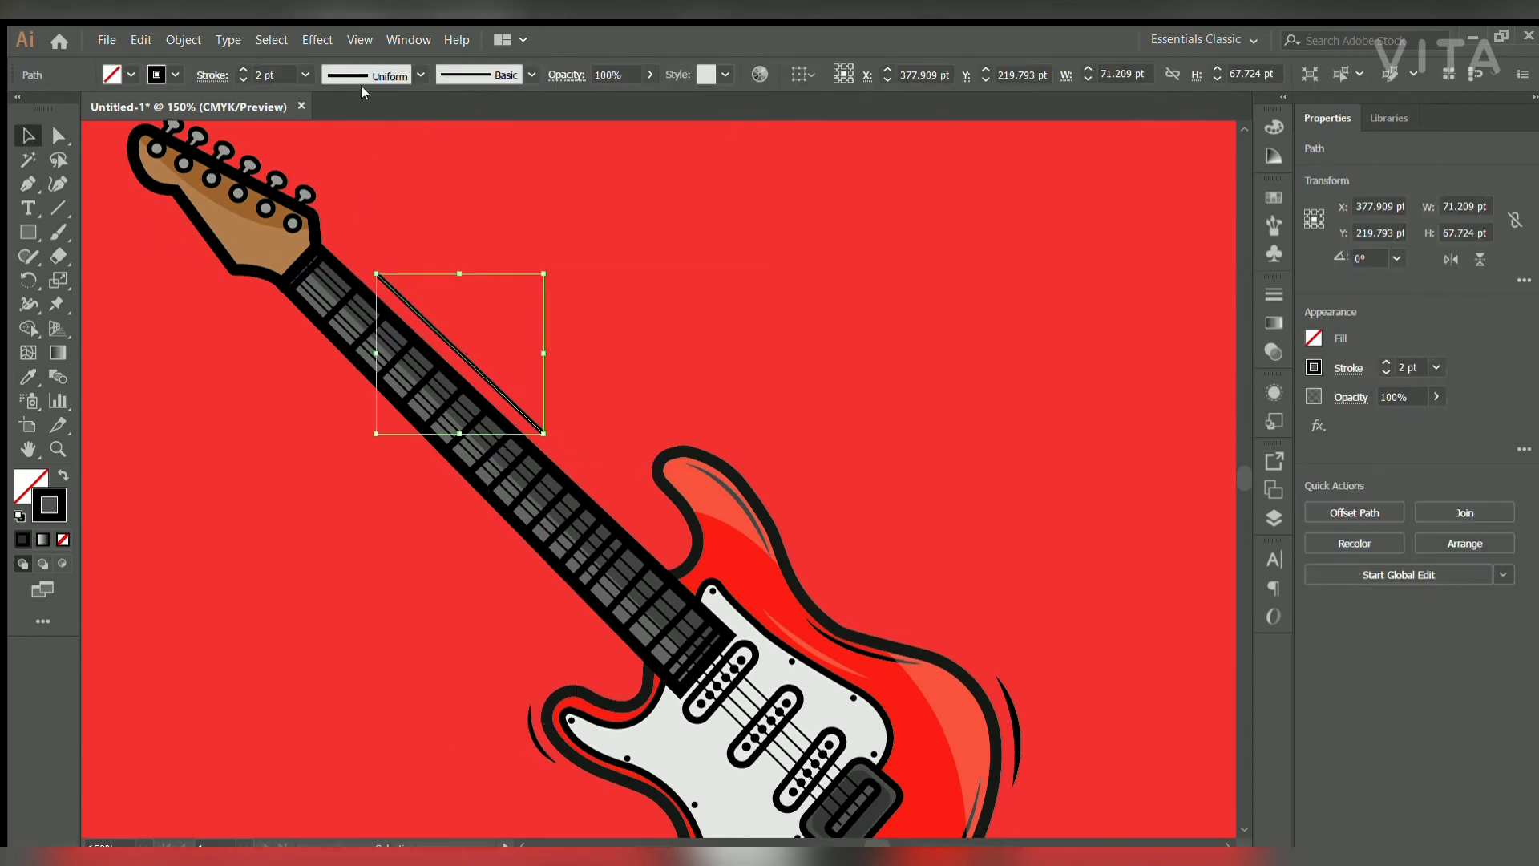
key(ctrl+shift+z)
scroll(663, 333, down, 1)
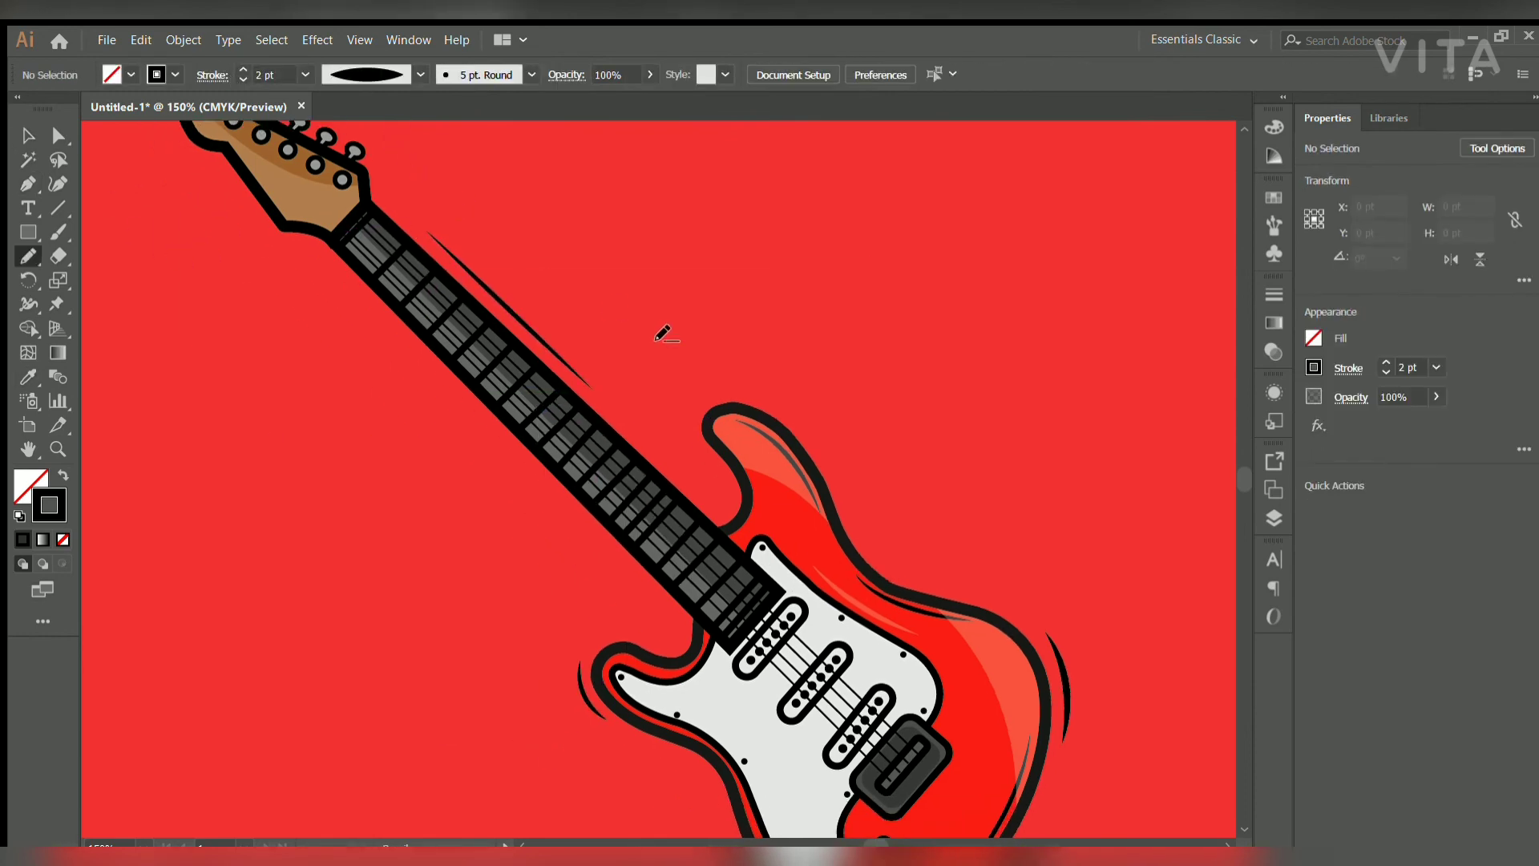
scroll(440, 302, down, 1)
scroll(449, 313, up, 3)
Draw a curved tapered motion line arcing beside the headstock.
key(p)
scroll(440, 270, up, 1)
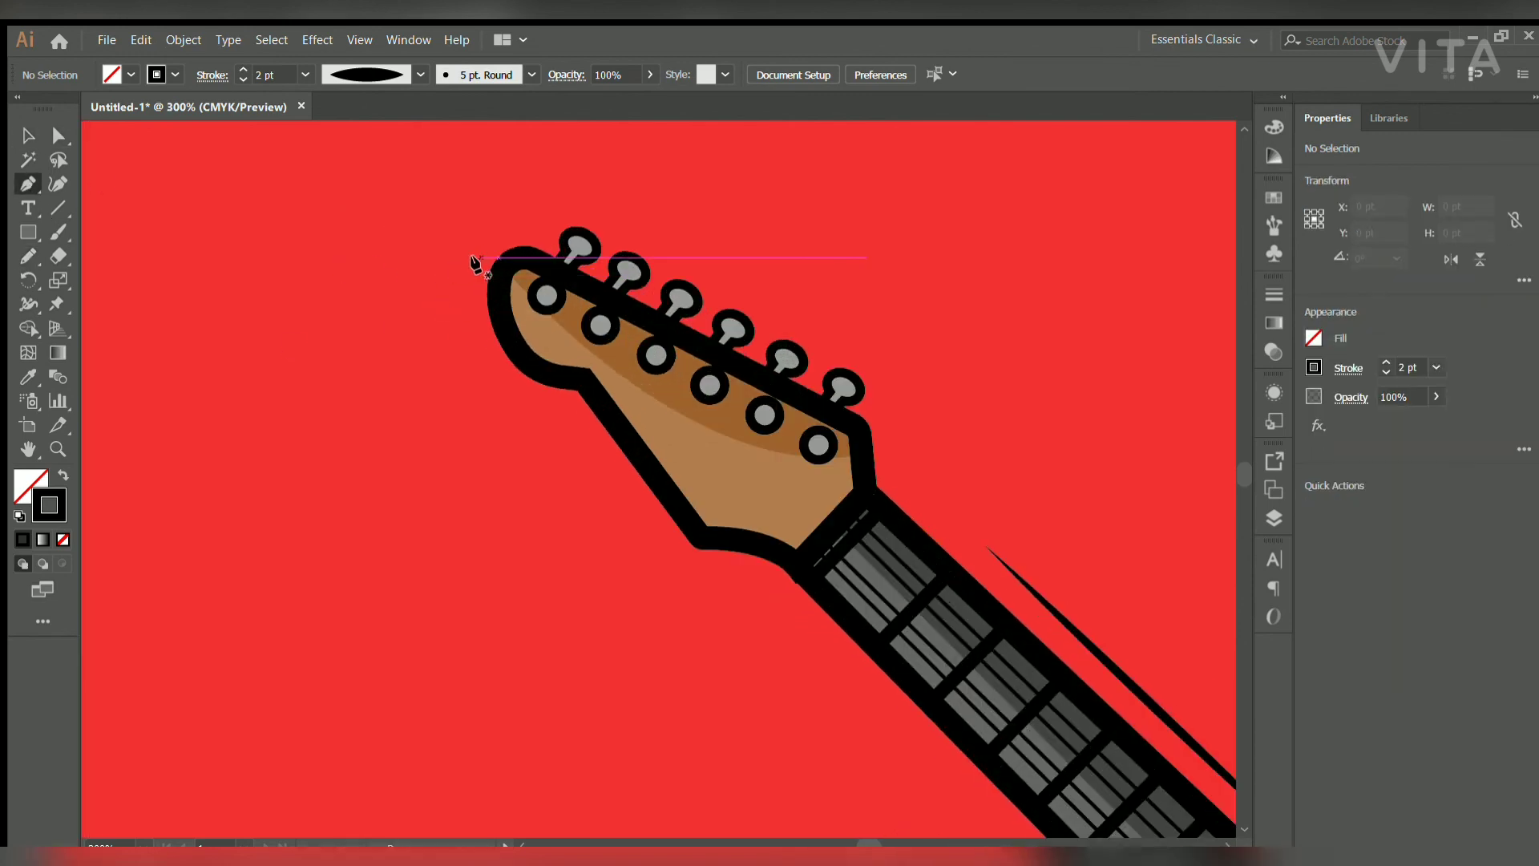
click(475, 262)
drag(492, 351, 529, 395)
key(v)
click(473, 304)
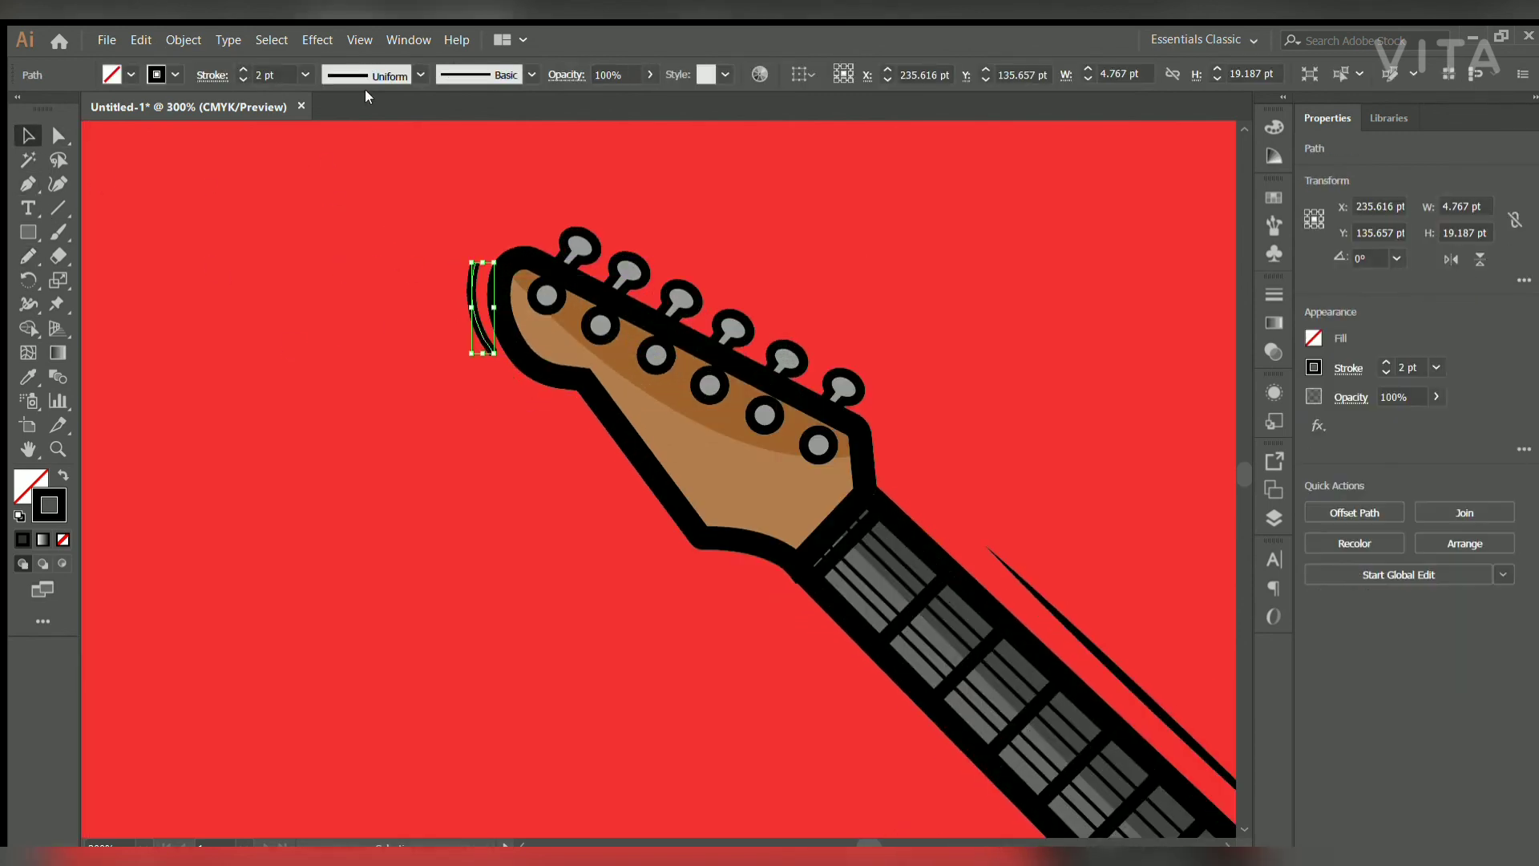
click(473, 383)
scroll(473, 392, down, 2)
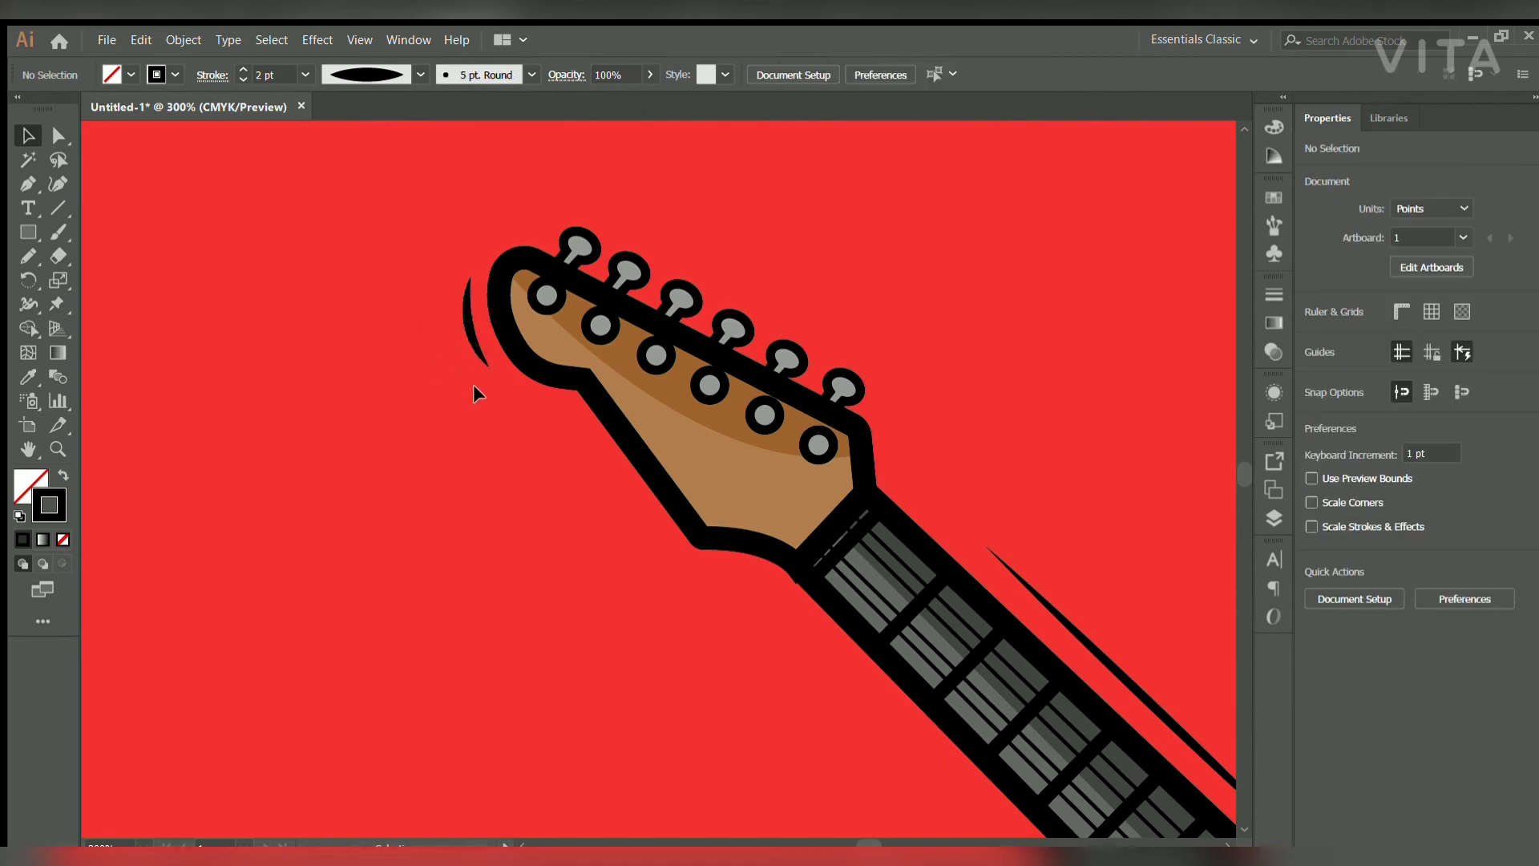
scroll(522, 465, down, 2)
scroll(502, 385, up, 1)
key(l)
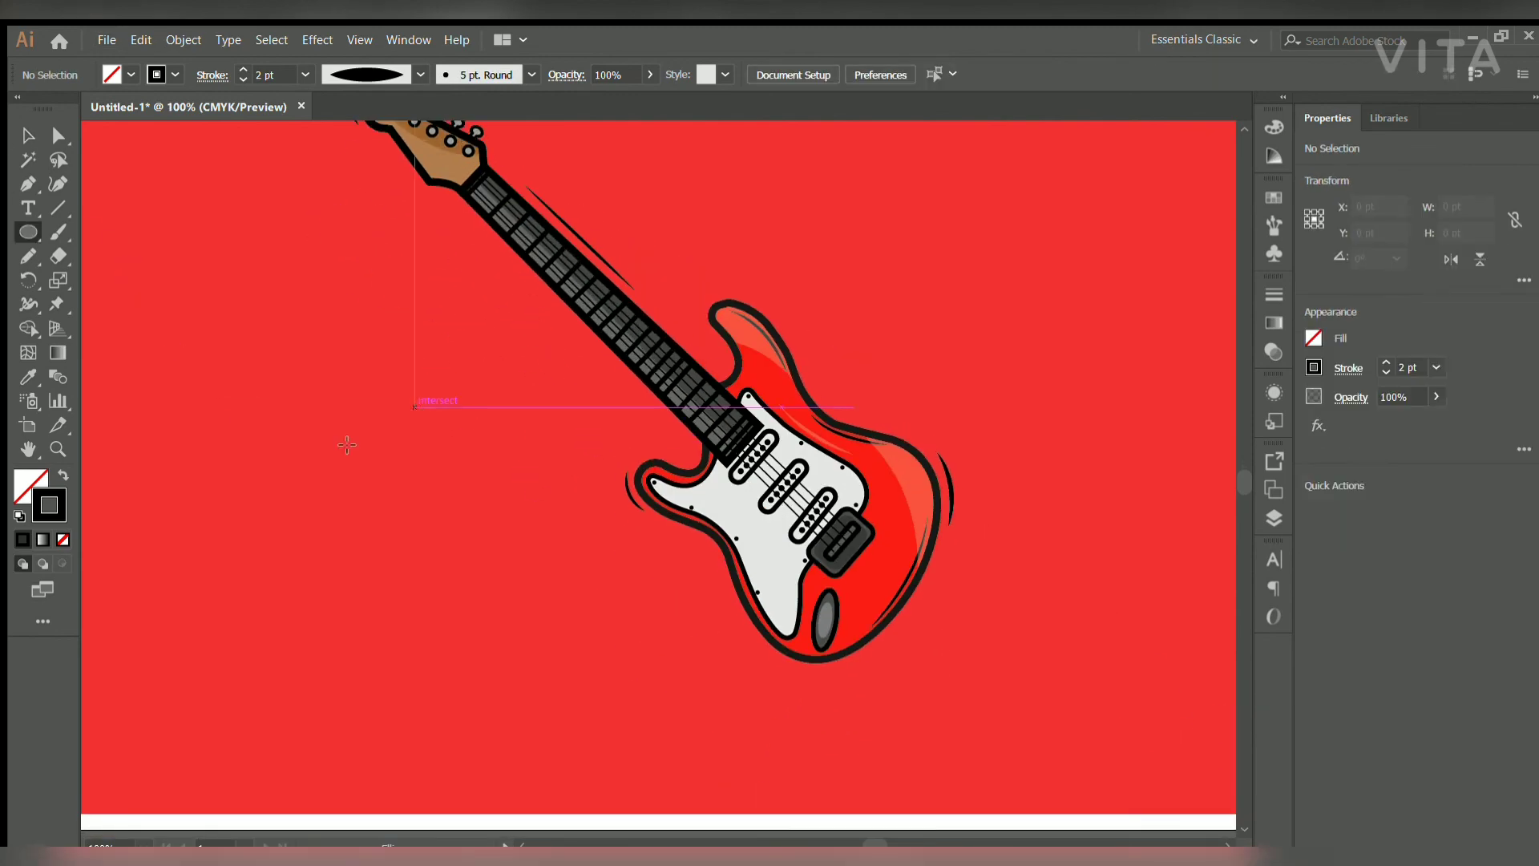
key(i)
click(344, 433)
Draw a dark-red oval beneath the guitar, placed just in front of the background.
scroll(604, 694, down, 2)
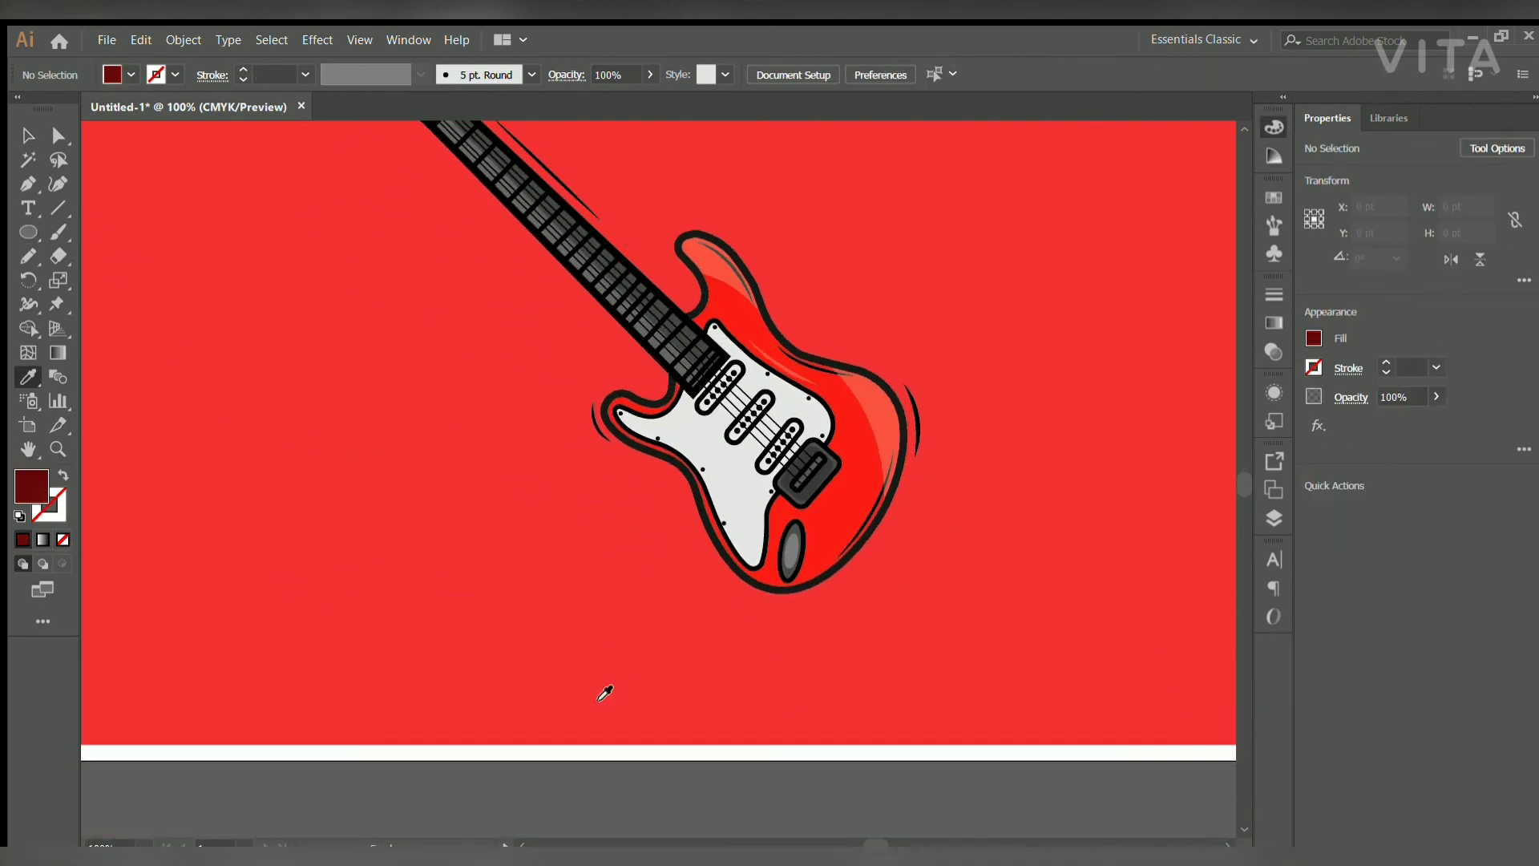
scroll(385, 729, down, 1)
drag(466, 622, 838, 670)
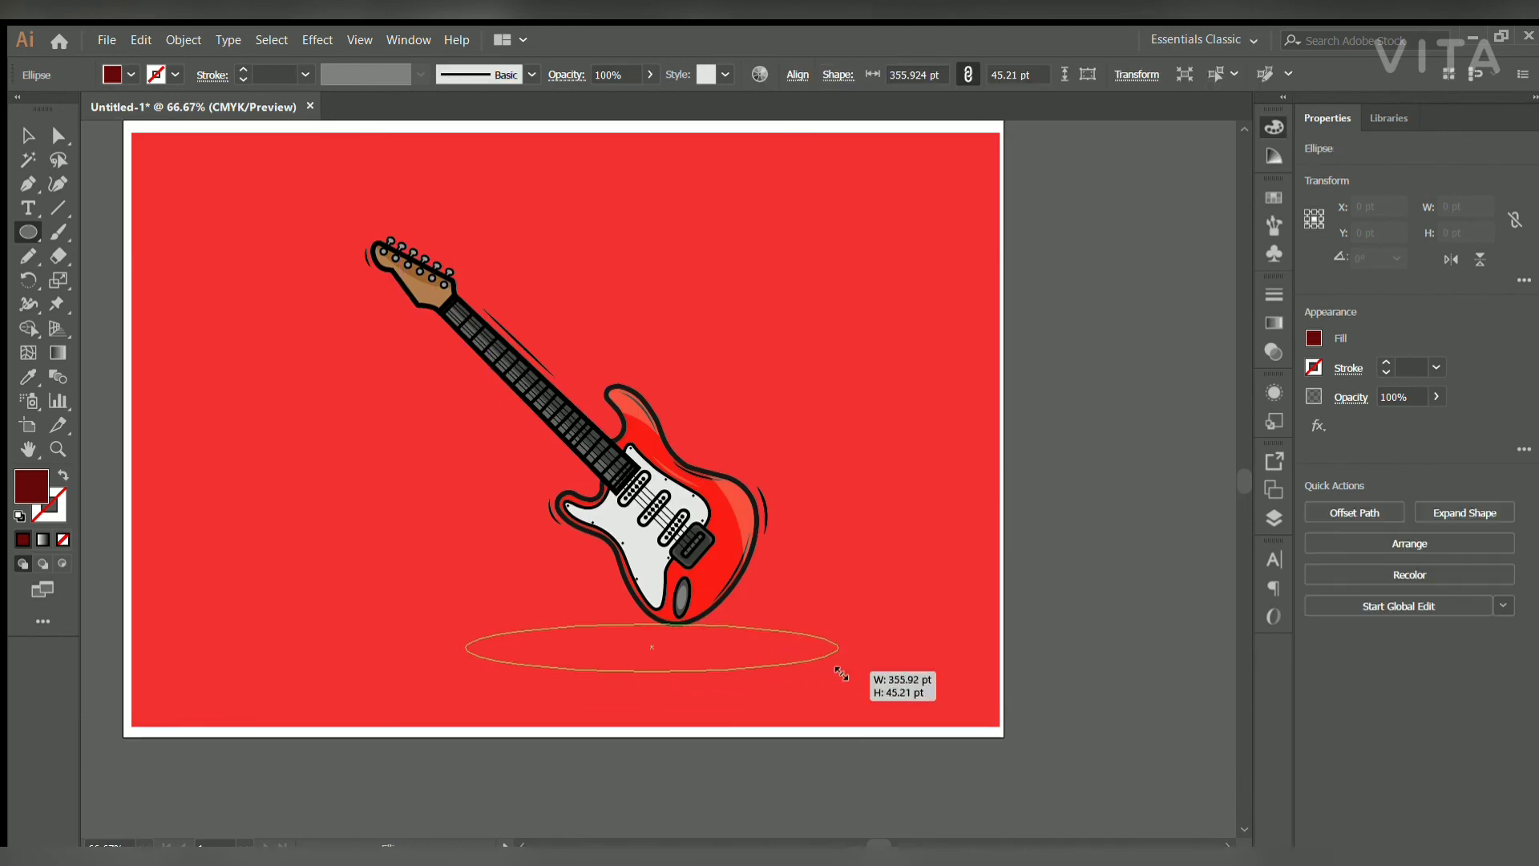
key(v)
key(Delete)
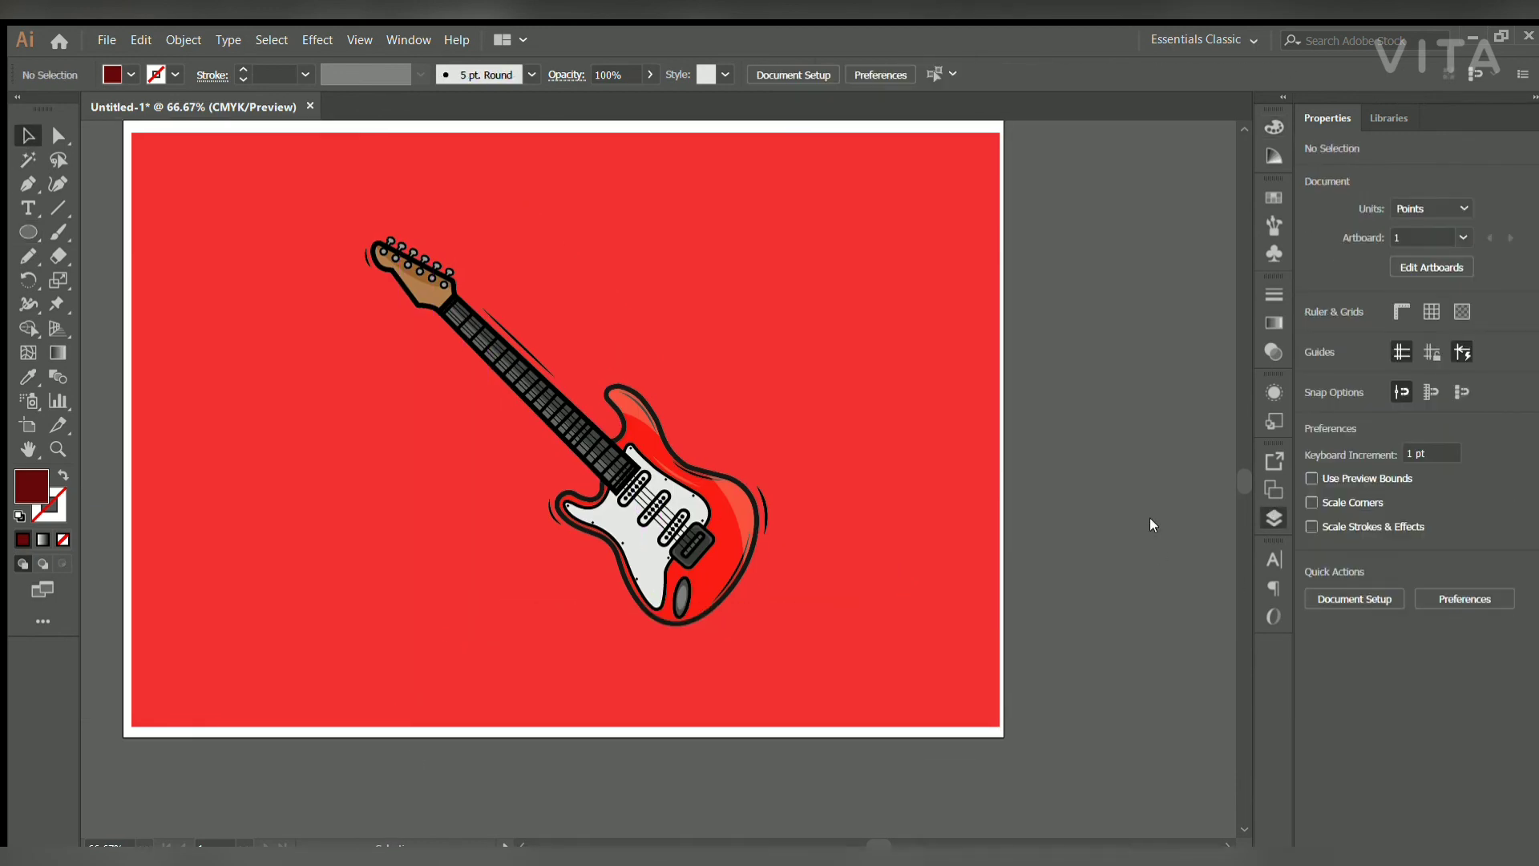
key(l)
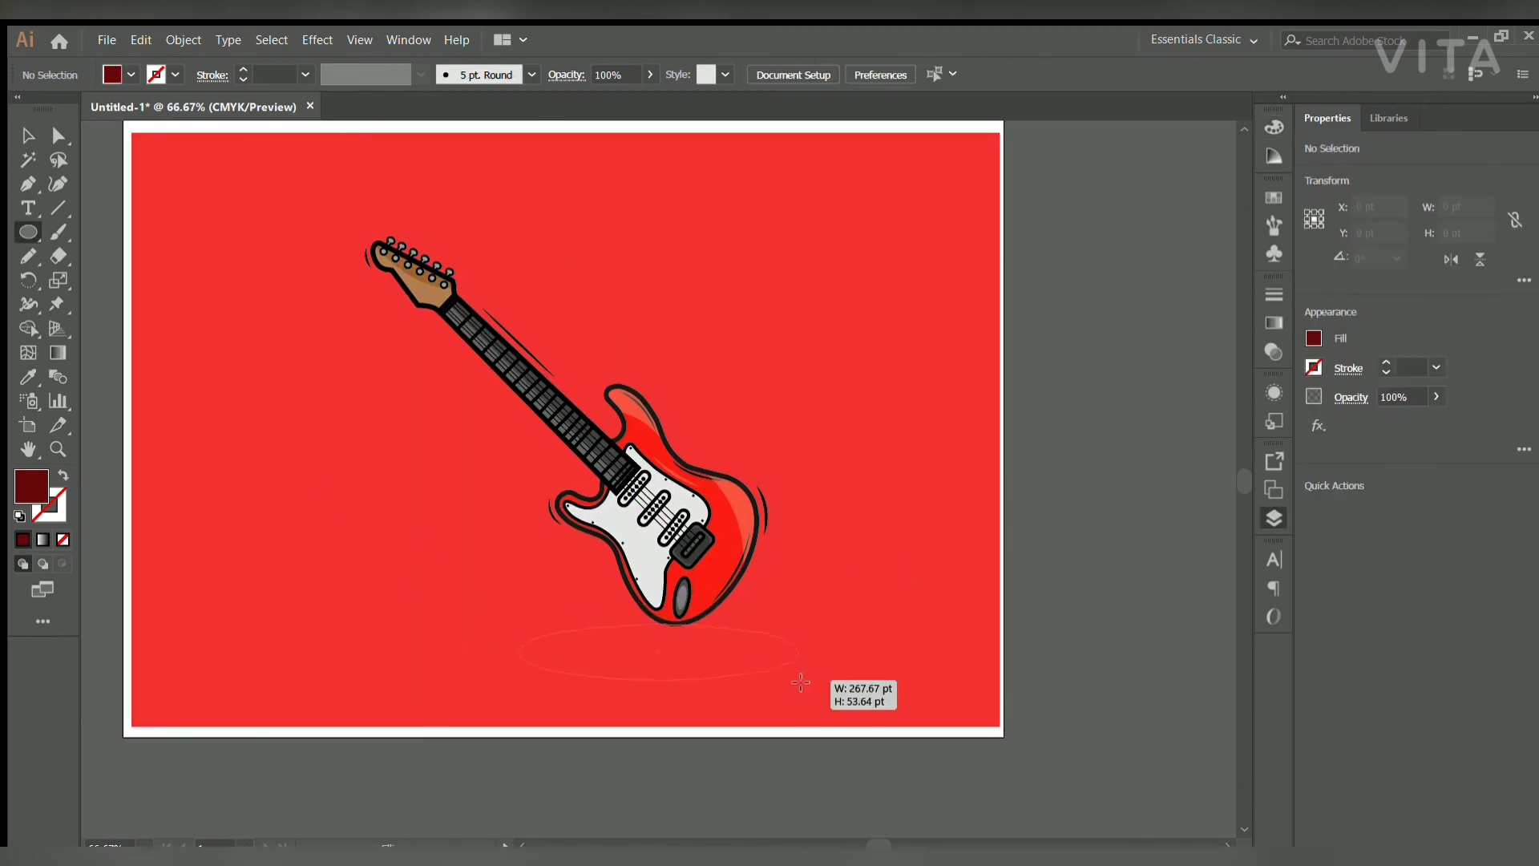
drag(801, 682, 815, 671)
key(v)
key(ctrl+shift+bracketleft)
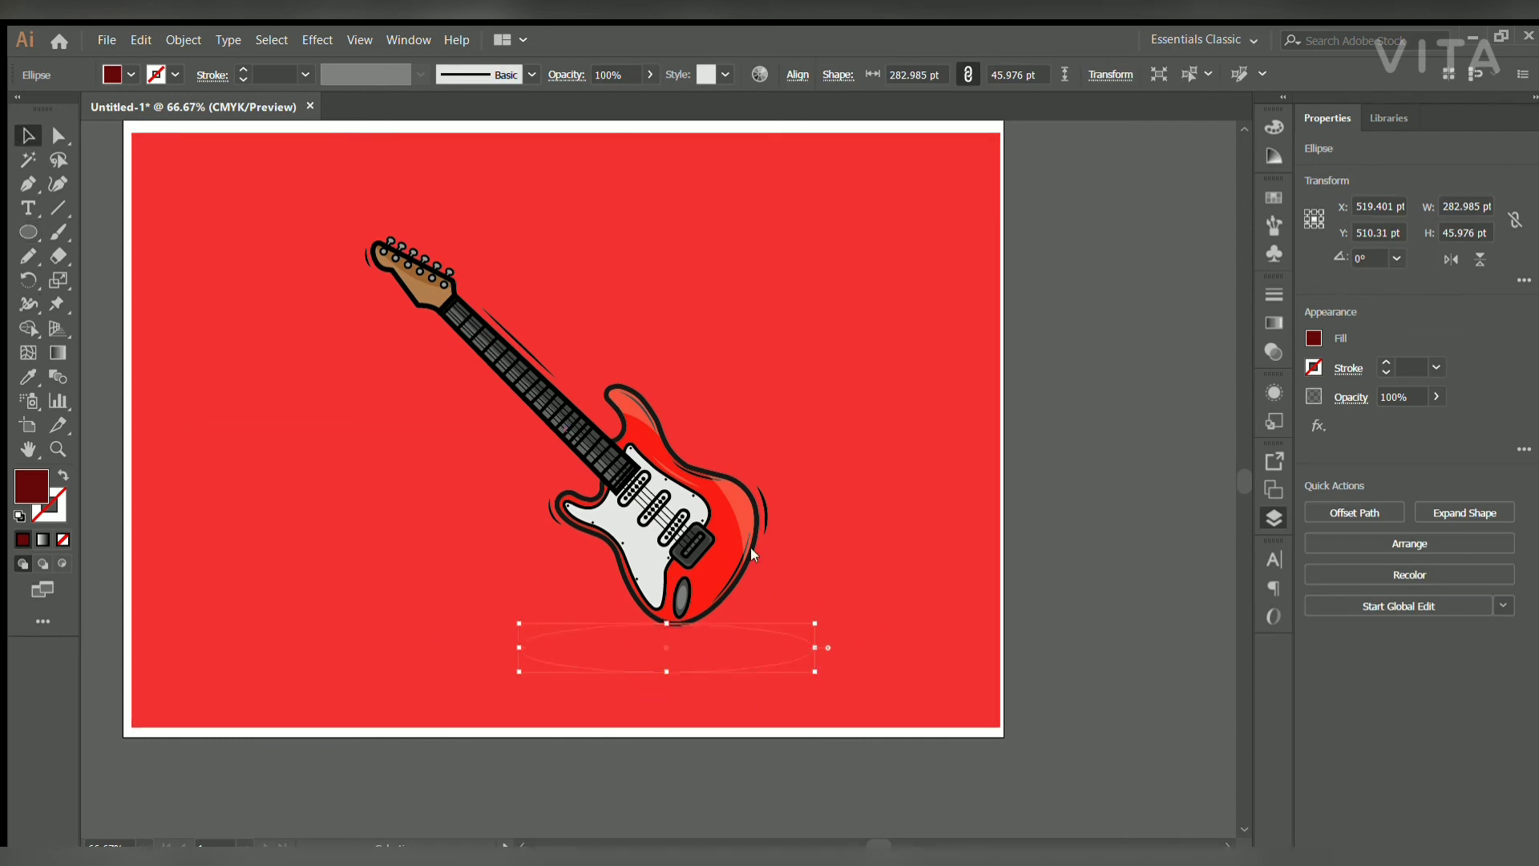
click(905, 557)
click(965, 747)
key(ctrl+shift+bracketleft)
Flatten and position the shadow oval, set its opacity to 51%, and fit the artboard.
drag(706, 660, 705, 645)
drag(520, 655, 493, 640)
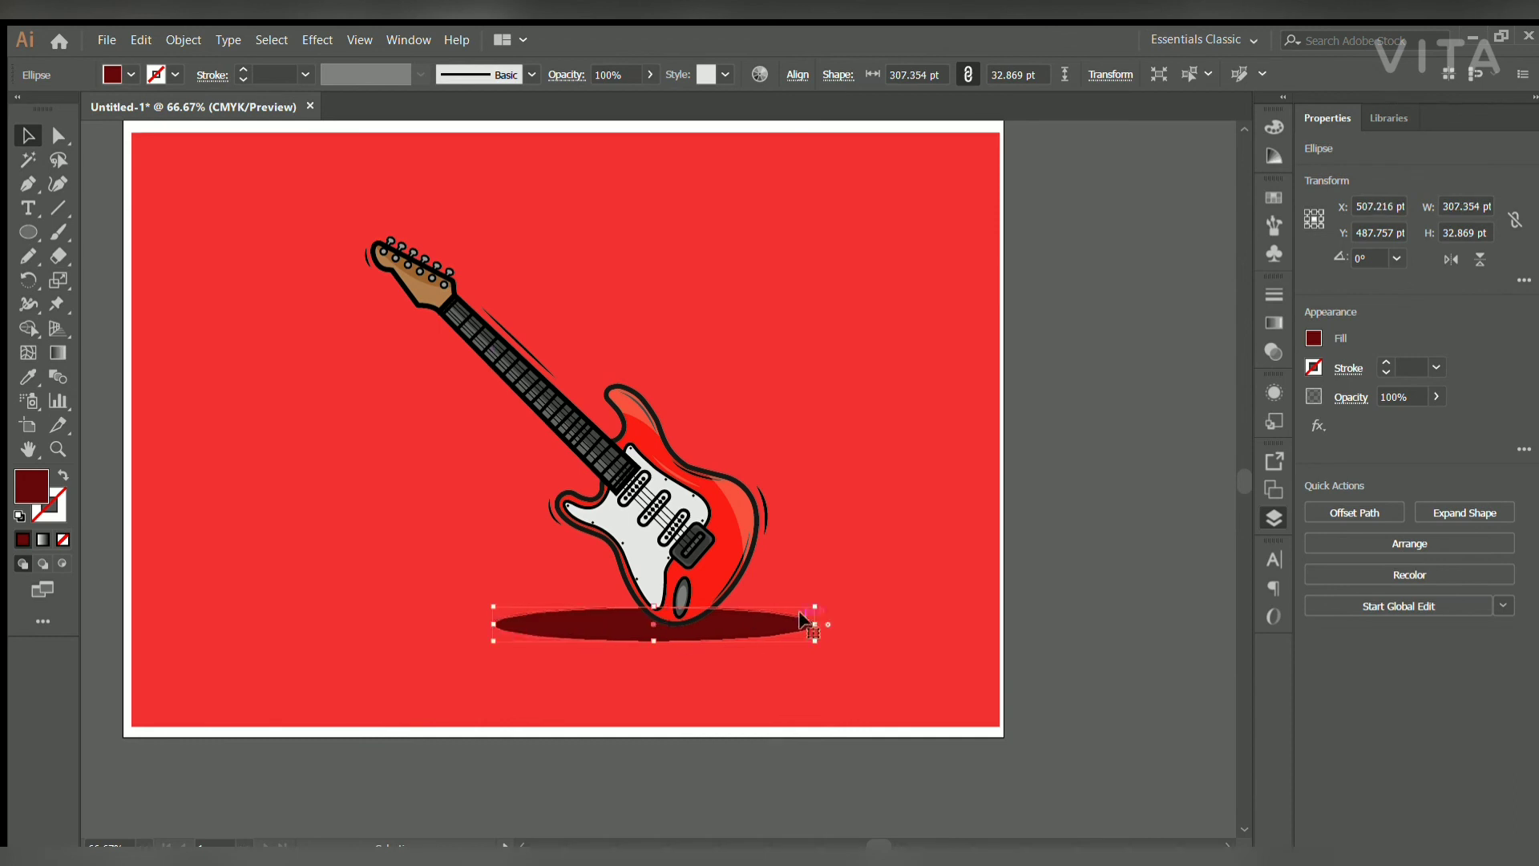
drag(649, 74, 688, 132)
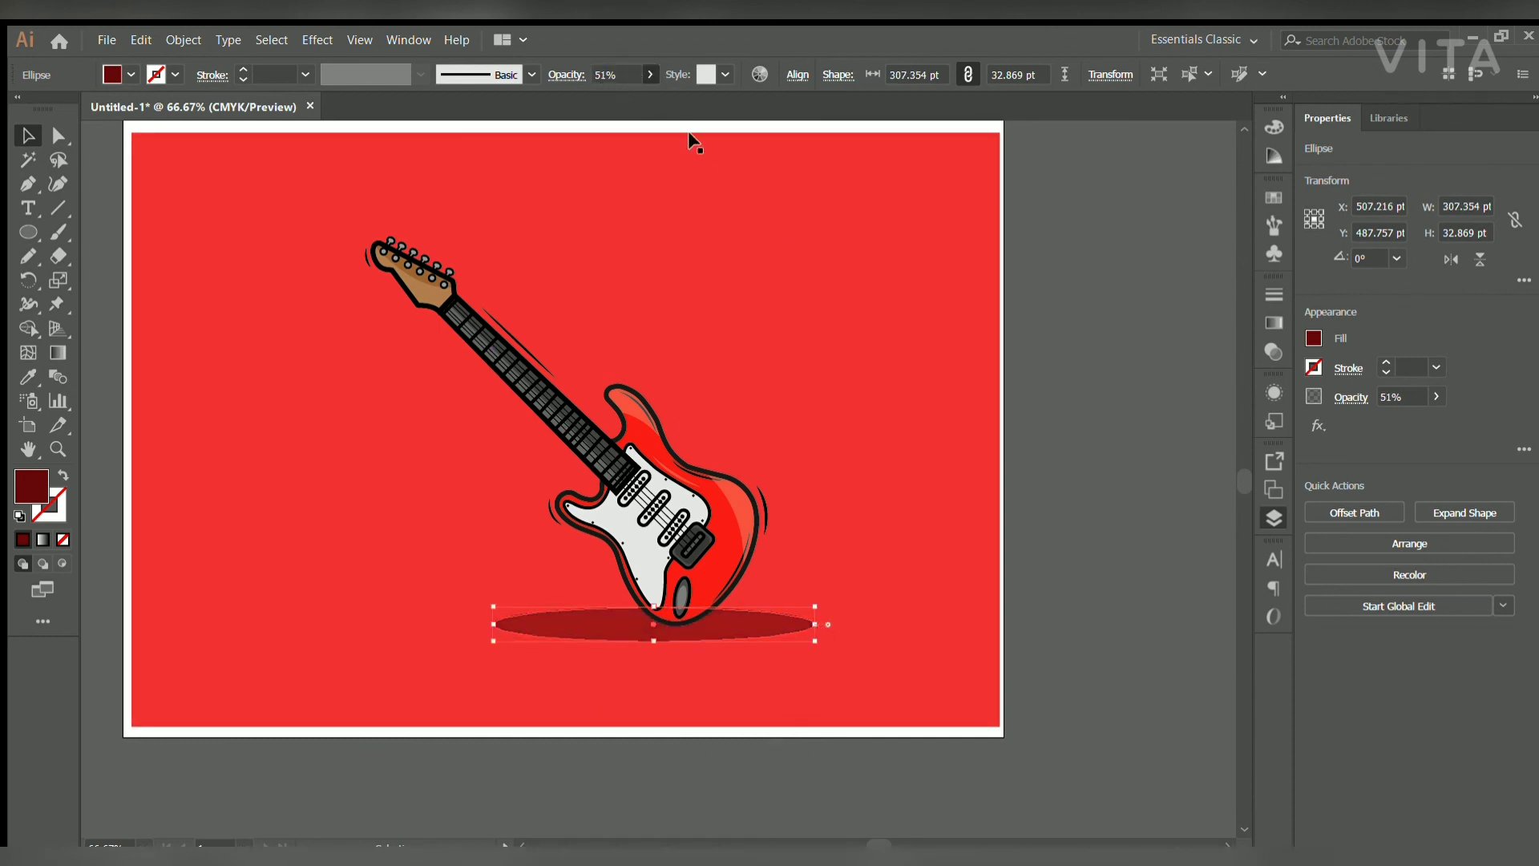
click(877, 387)
key(ctrl+0)
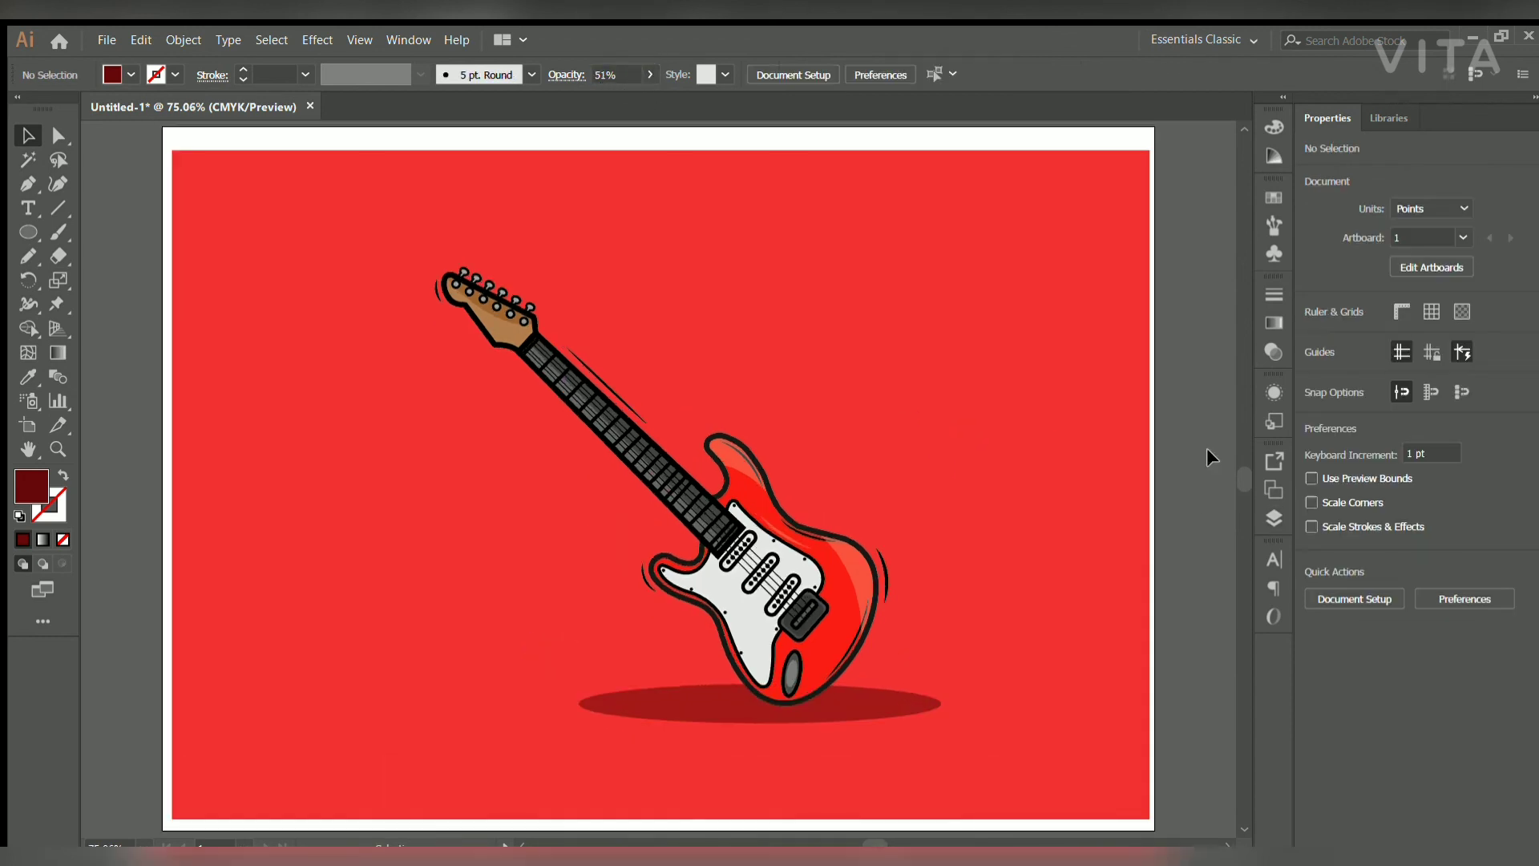